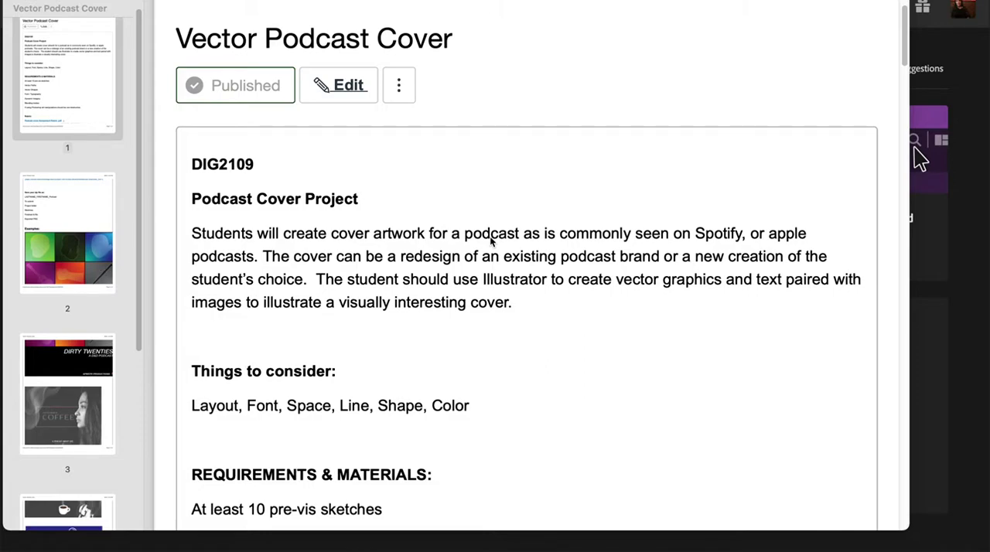
# Step: Read through the Vector Podcast Cover assignment's description, things to consider, and requirements list
pyautogui.scroll(-3, 490, 240)
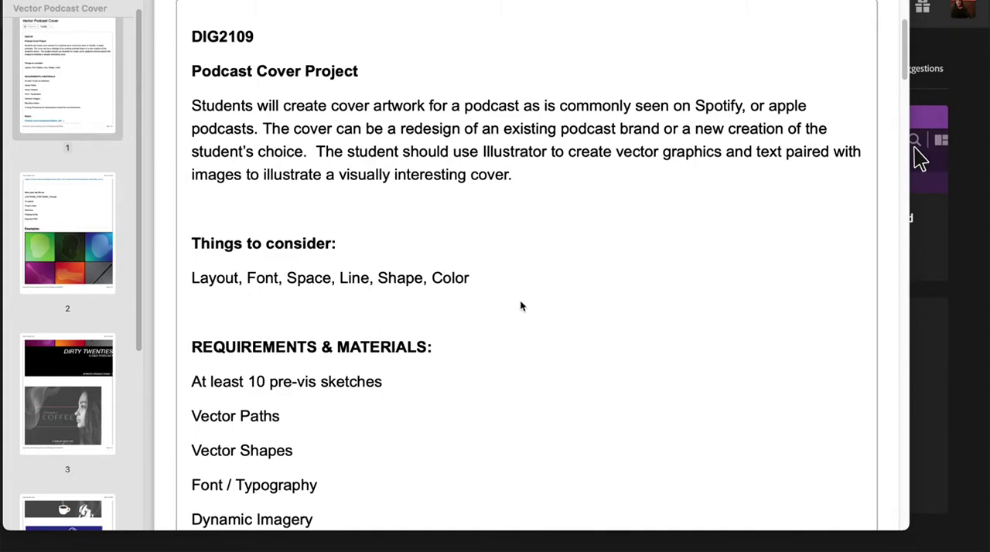
pyautogui.scroll(-4, 518, 308)
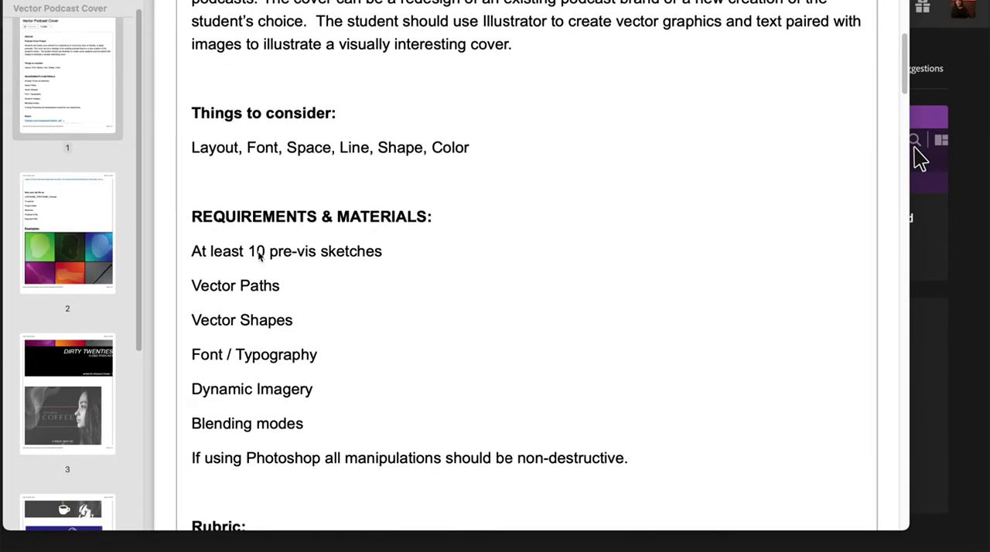
pyautogui.moveTo(389, 253); pyautogui.dragTo(247, 252)
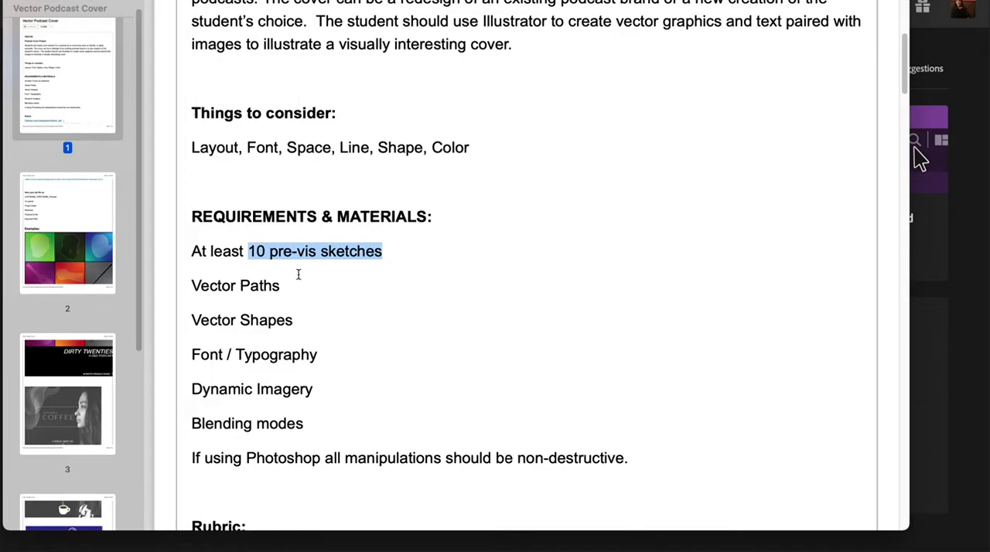
pyautogui.moveTo(188, 288); pyautogui.dragTo(345, 428)
pyautogui.click(376, 382)
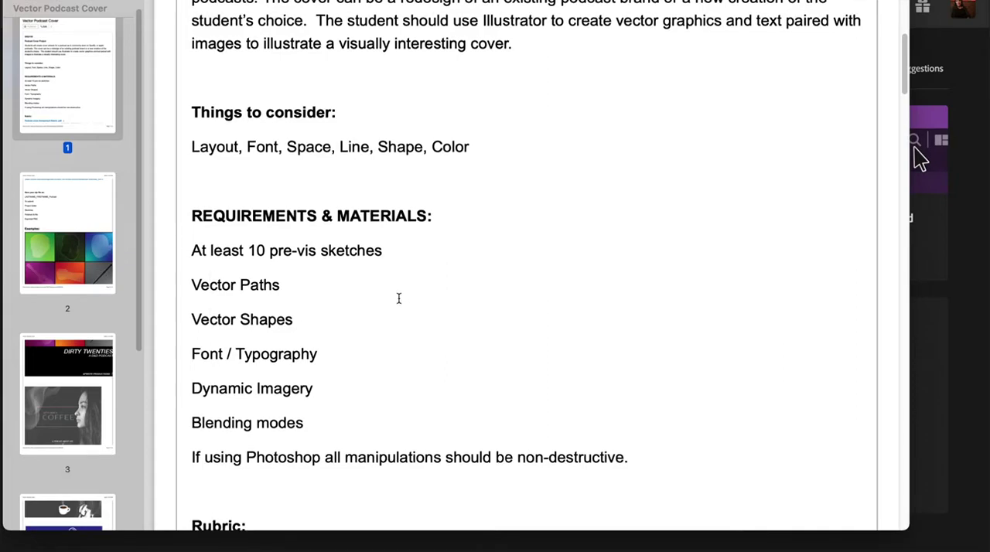
pyautogui.scroll(-1, 399, 298)
pyautogui.scroll(-2, 399, 298)
pyautogui.scroll(-2, 399, 298)
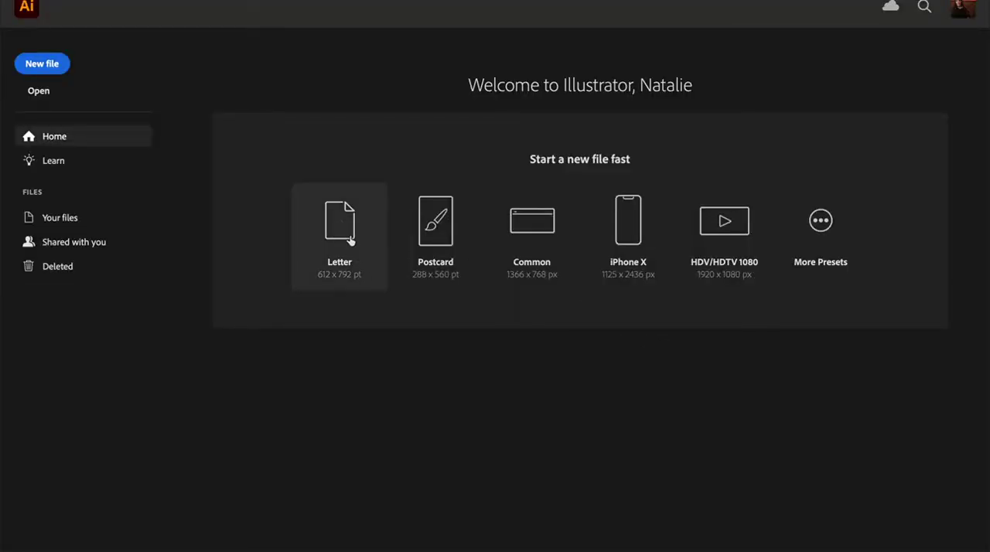
# Step: Create a new Letter-size document from the start screen and close the Discover panel
pyautogui.click(350, 241)
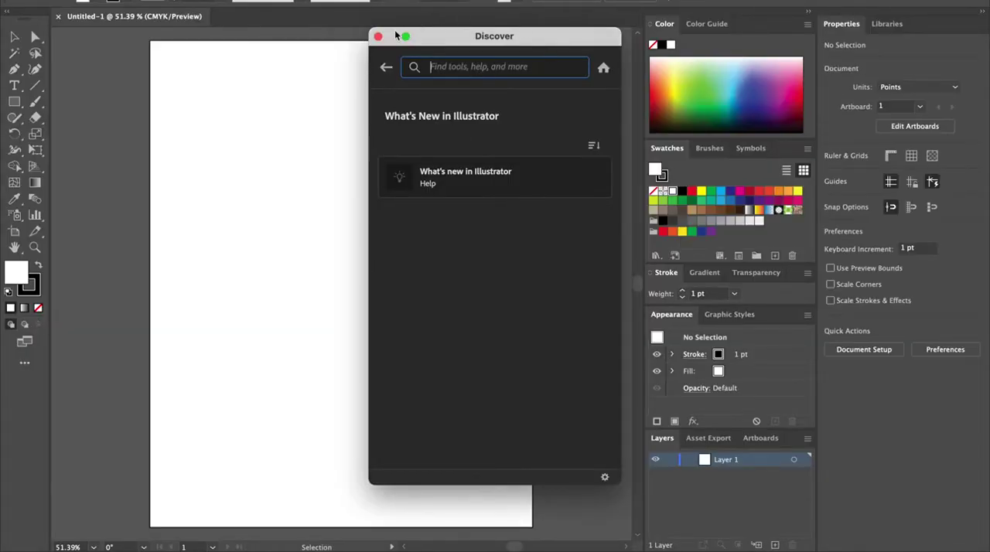
pyautogui.click(378, 38)
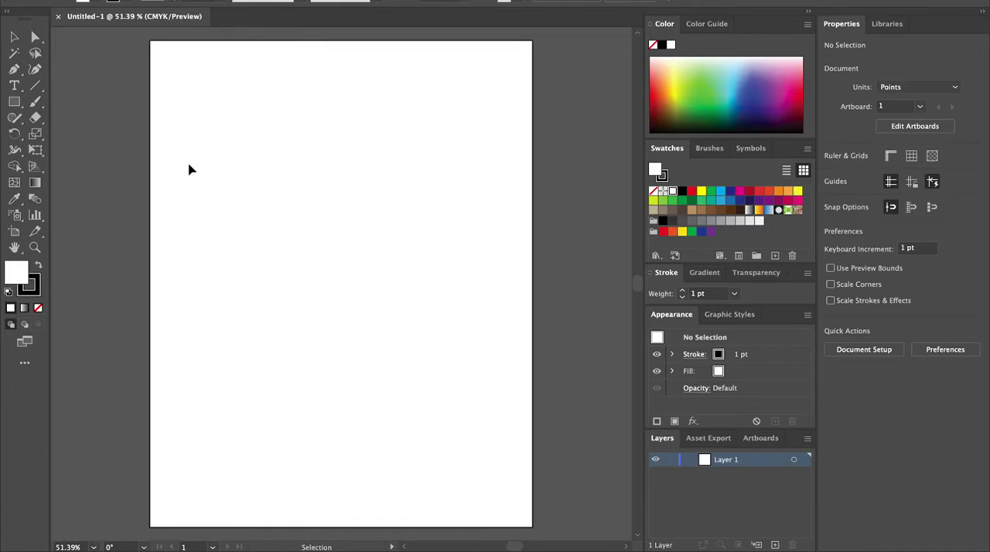
# Step: Open the New Document dialog and browse the Mobile, Web, Print and Art & Illustration preset categories
pyautogui.click(103, 0)
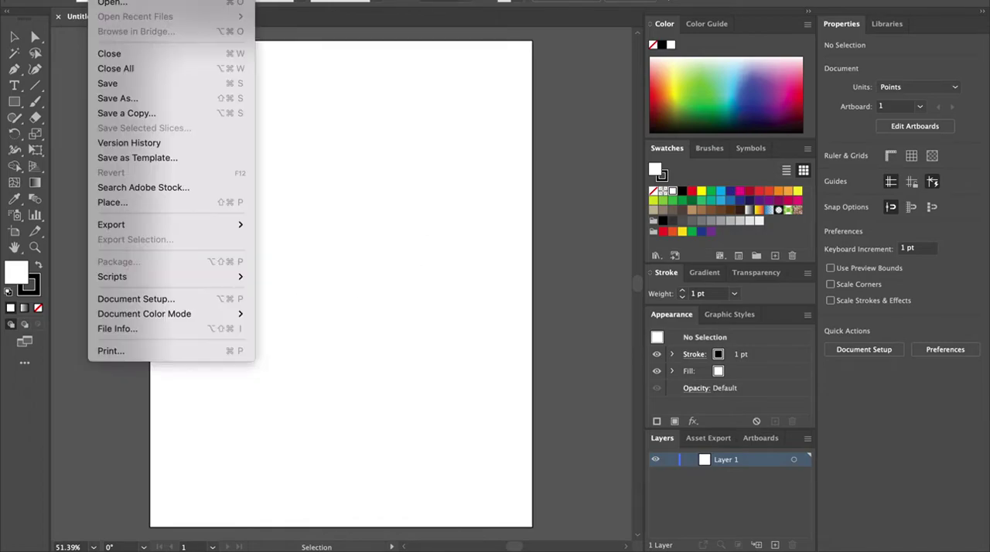
pyautogui.click(112, 0)
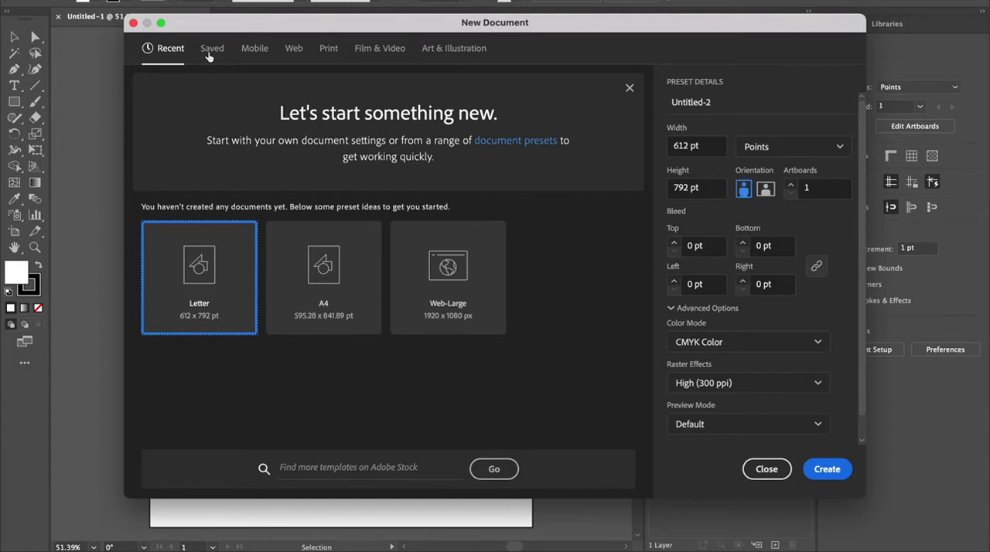
pyautogui.click(255, 49)
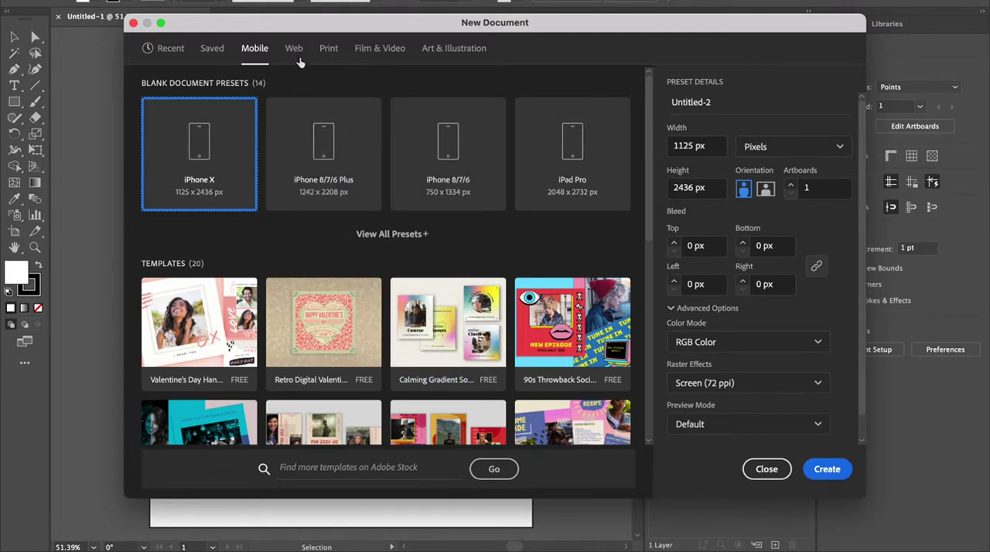
pyautogui.click(295, 55)
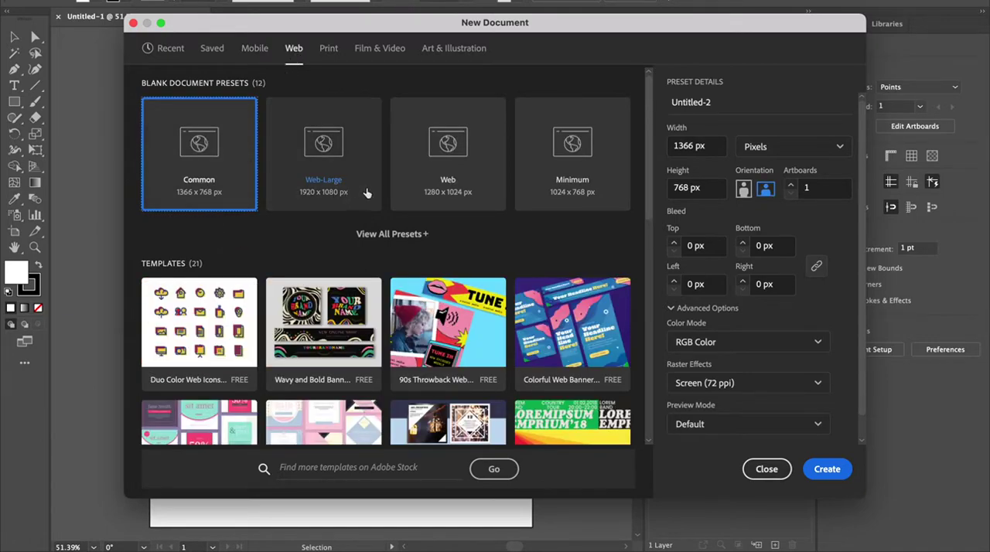
pyautogui.scroll(-2, 560, 224)
pyautogui.scroll(-6, 561, 233)
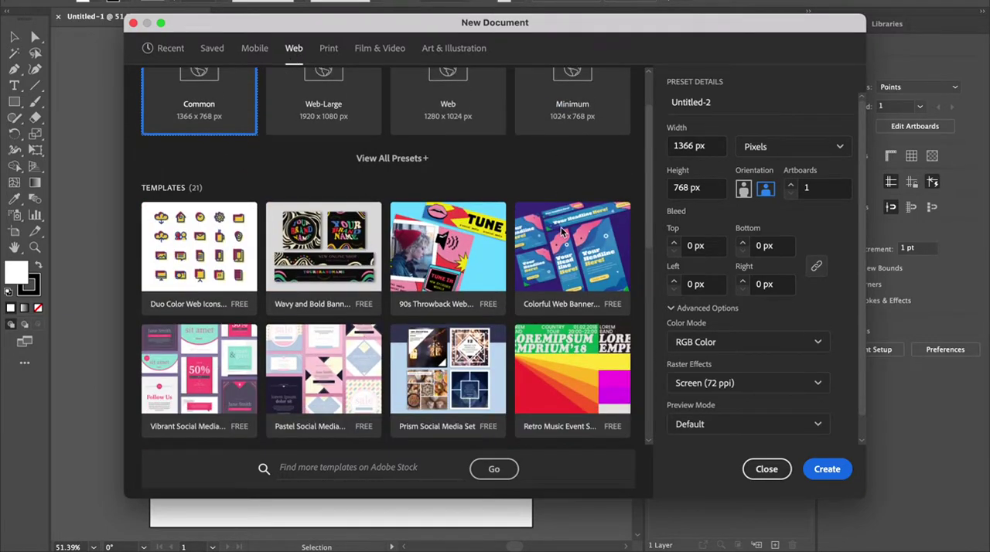
pyautogui.scroll(8, 337, 160)
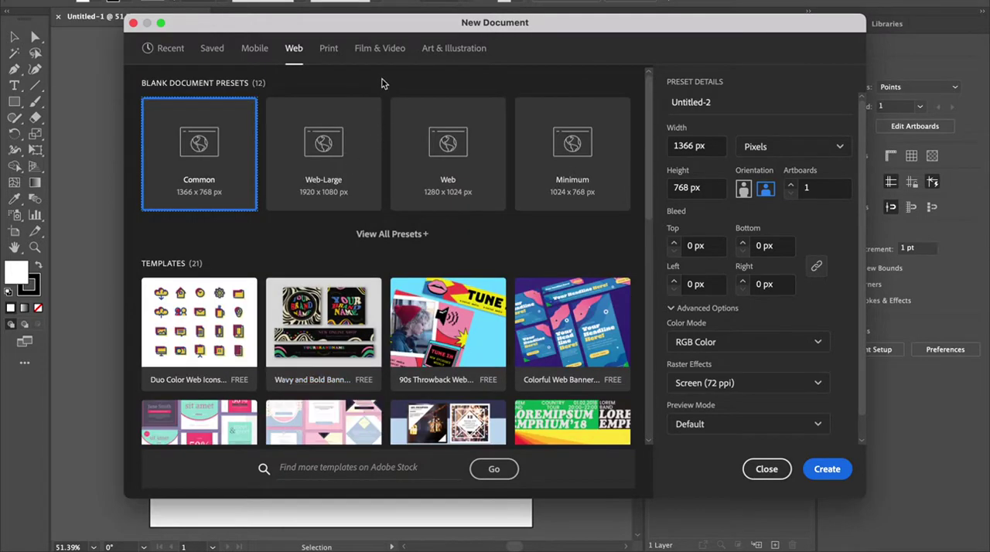
pyautogui.click(330, 57)
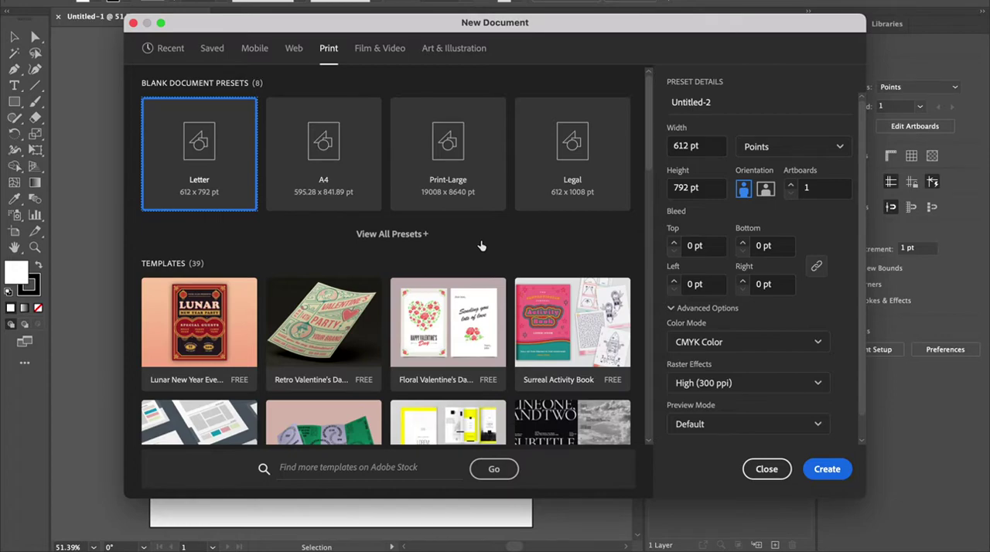
pyautogui.scroll(-6, 481, 246)
pyautogui.scroll(7, 486, 243)
pyautogui.click(437, 61)
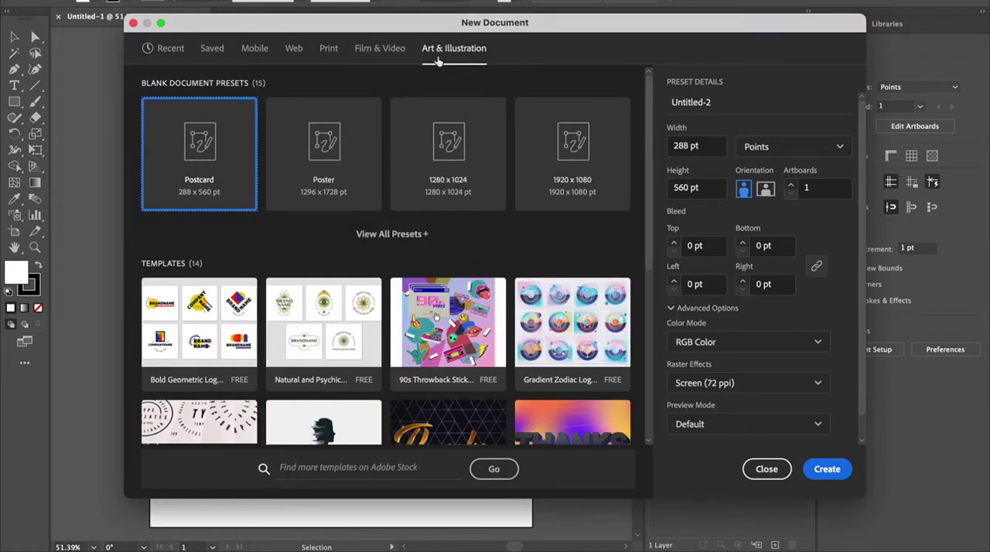
pyautogui.scroll(-5, 438, 265)
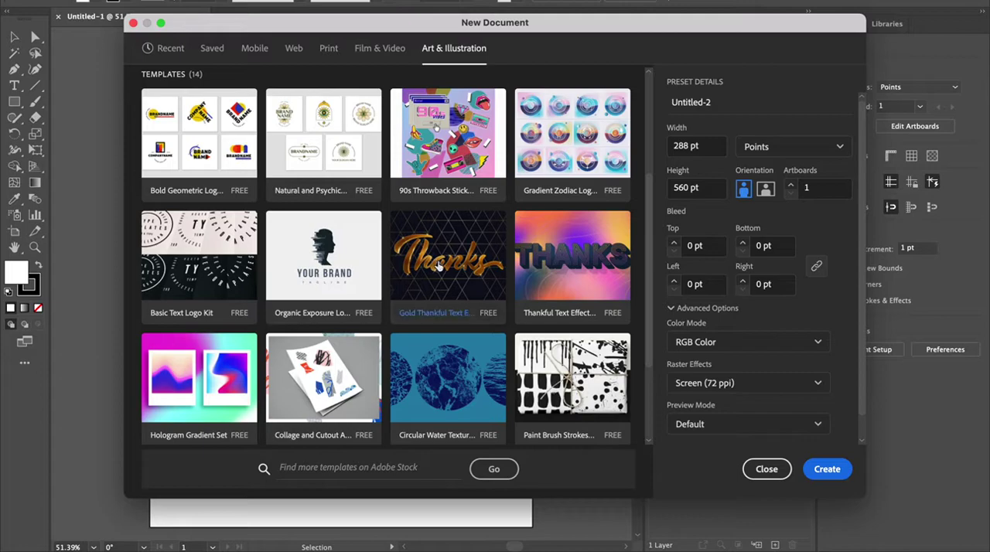
pyautogui.scroll(5, 402, 184)
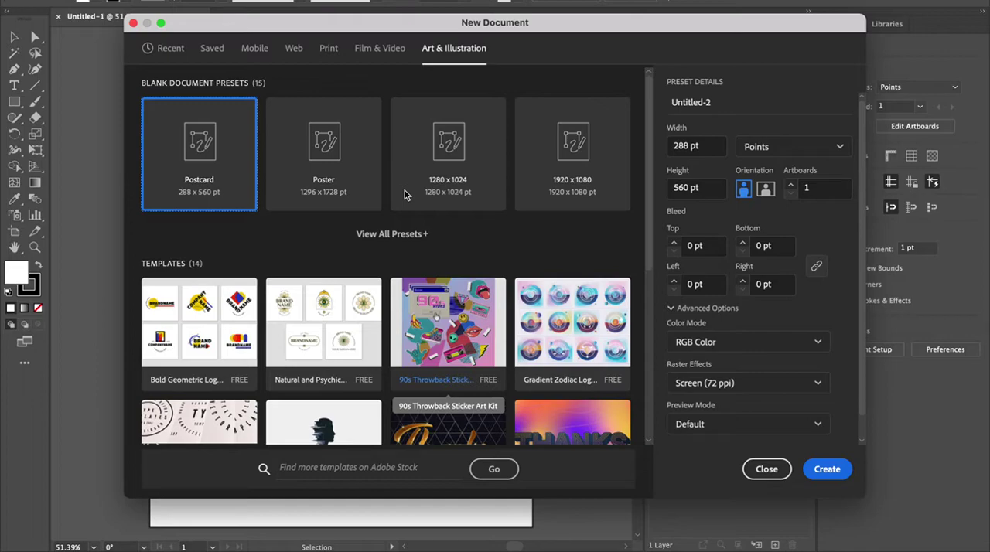
pyautogui.click(162, 48)
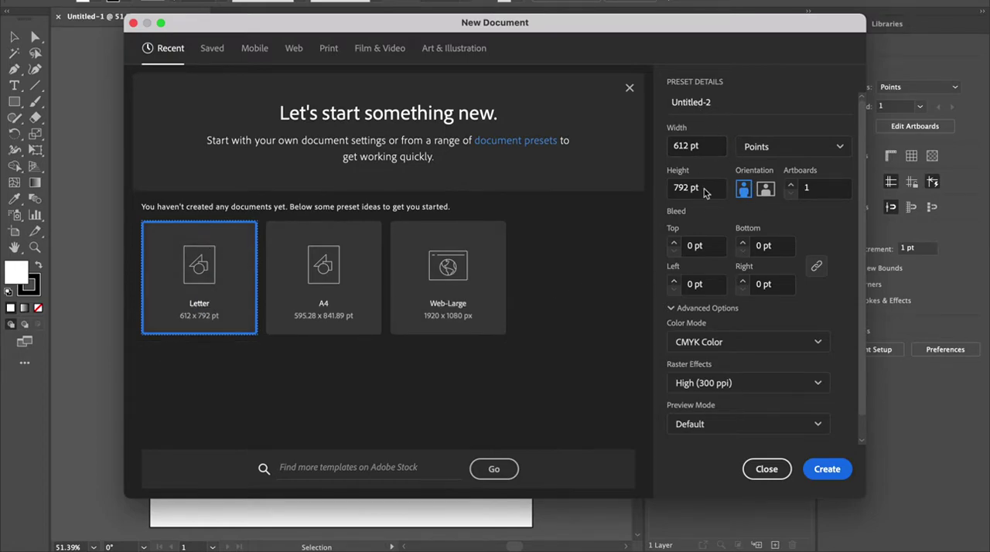
# Step: Name the preset title, set units to Inches, review the CMYK colour mode, and close the dialog without creating
pyautogui.click(694, 99)
pyautogui.doubleClick(694, 101)
pyautogui.write('title')
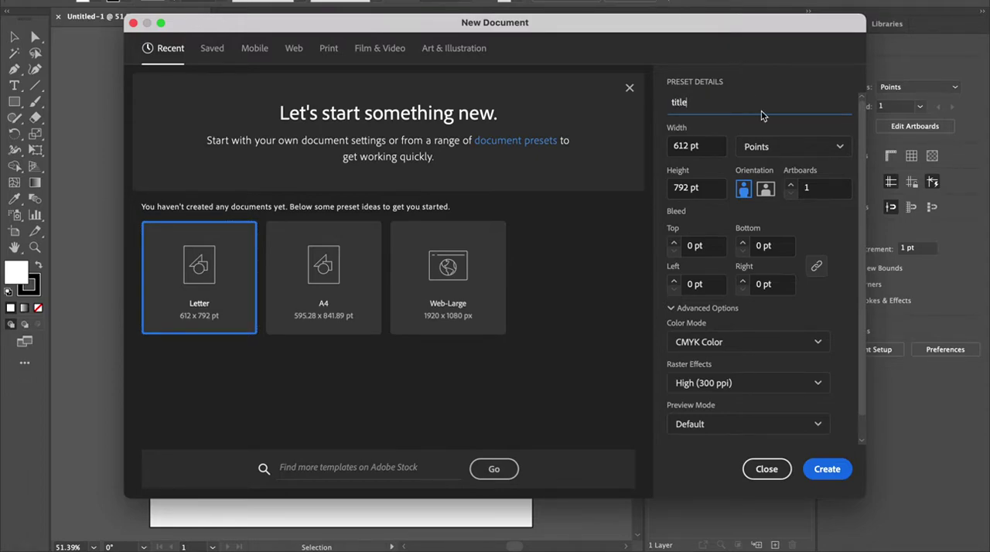
pyautogui.click(769, 153)
pyautogui.click(773, 242)
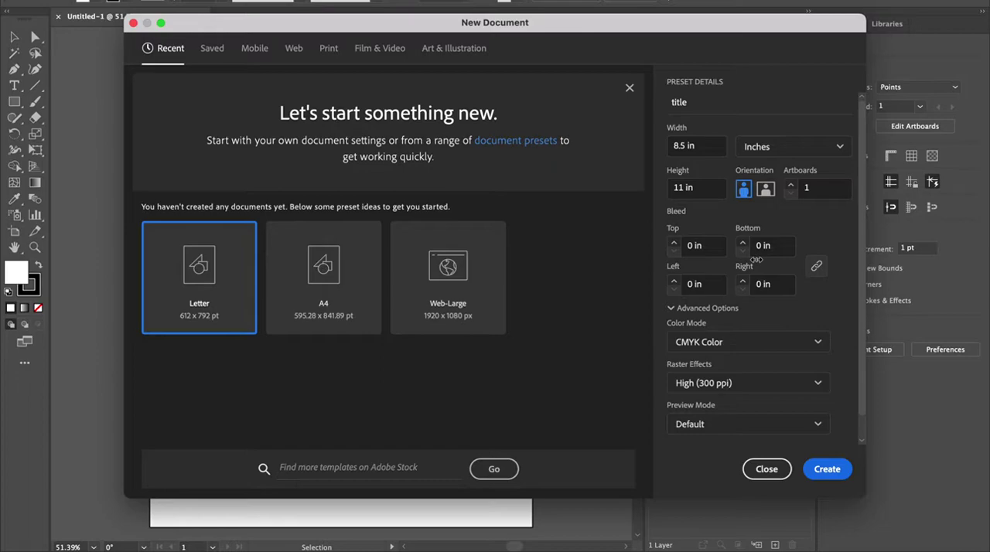
pyautogui.scroll(-1, 686, 324)
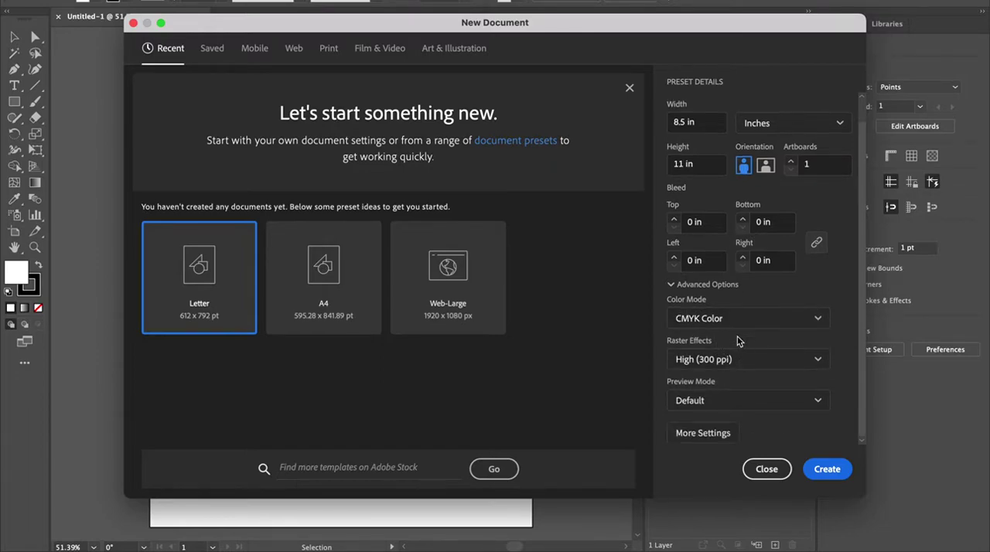
pyautogui.click(720, 318)
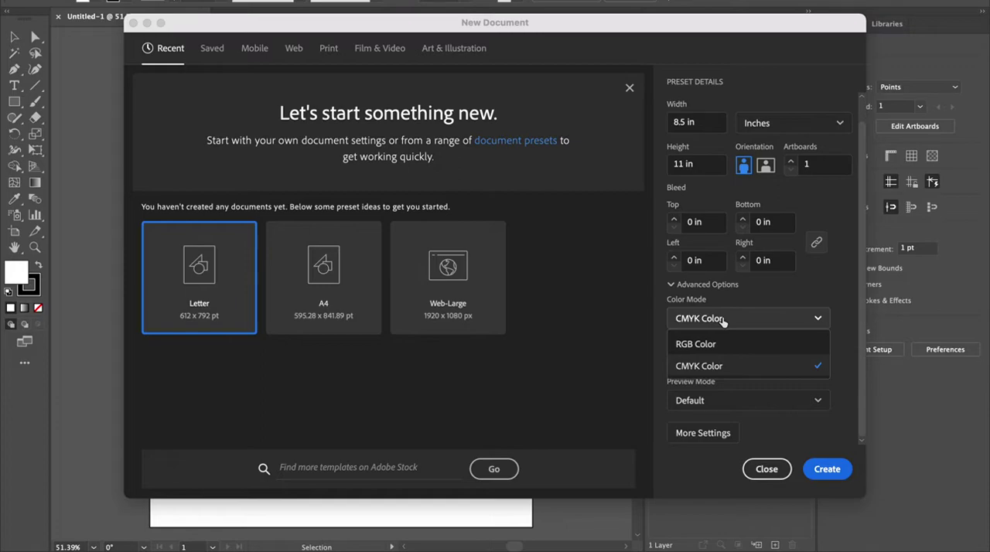
pyautogui.click(722, 319)
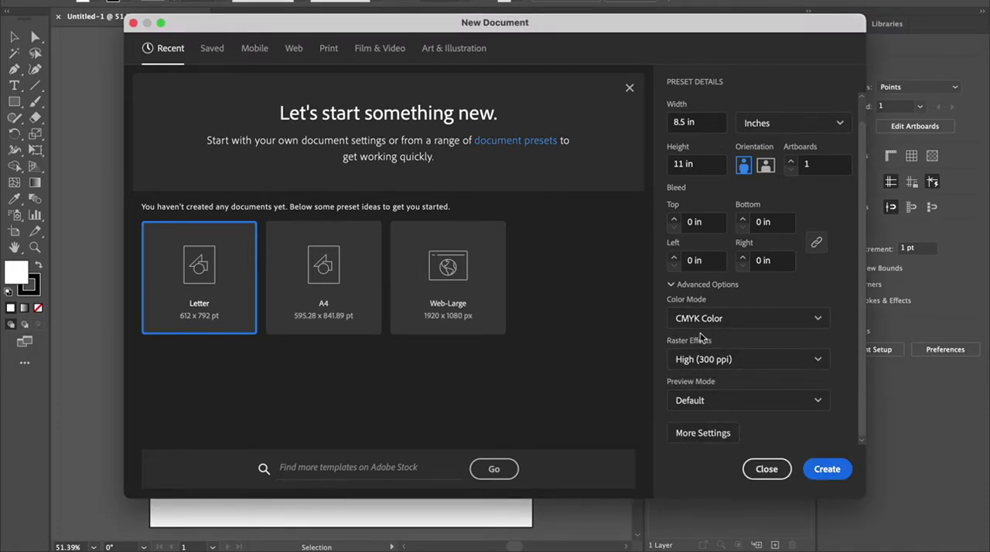
pyautogui.scroll(1, 723, 207)
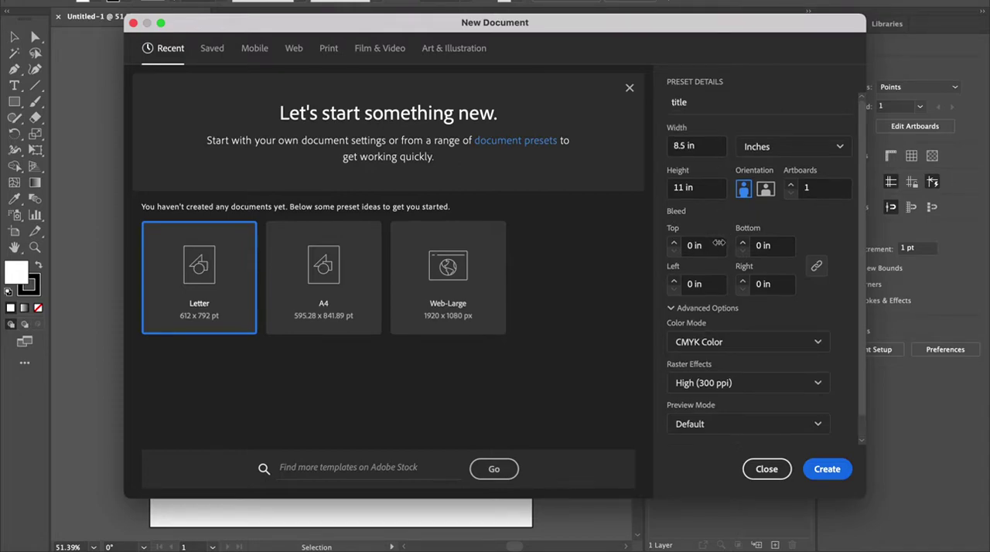
pyautogui.click(805, 186)
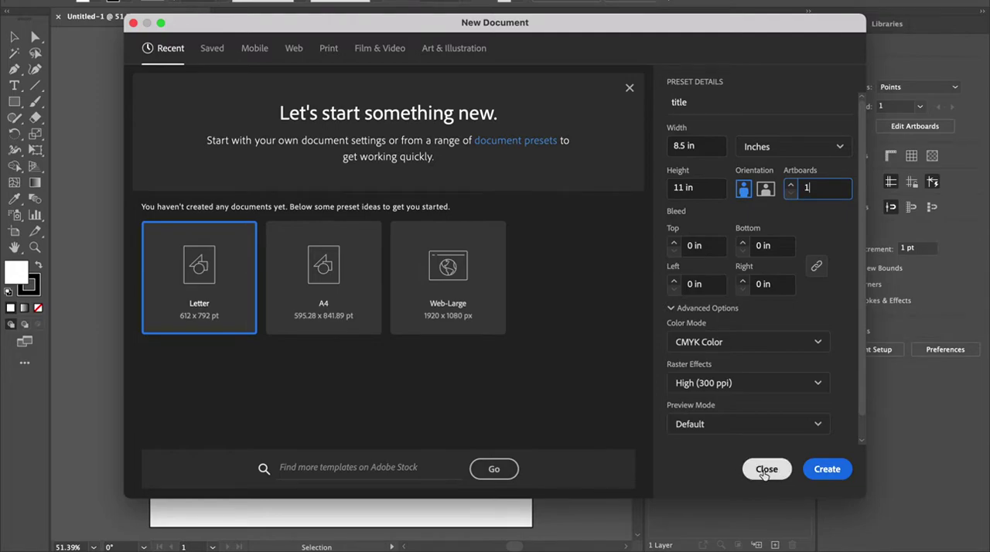
pyautogui.click(765, 469)
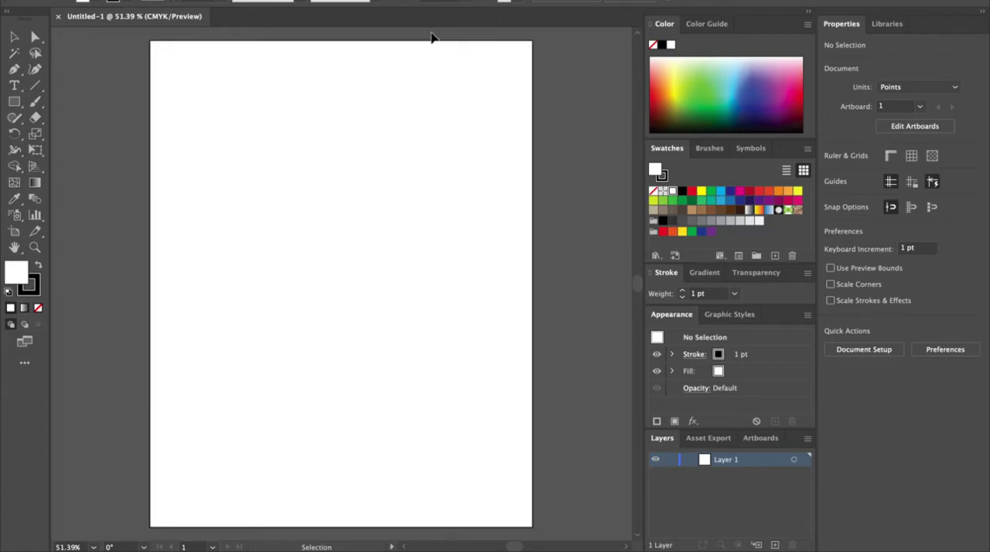
# Step: Switch the workspace to Essentials
pyautogui.click(351, 1)
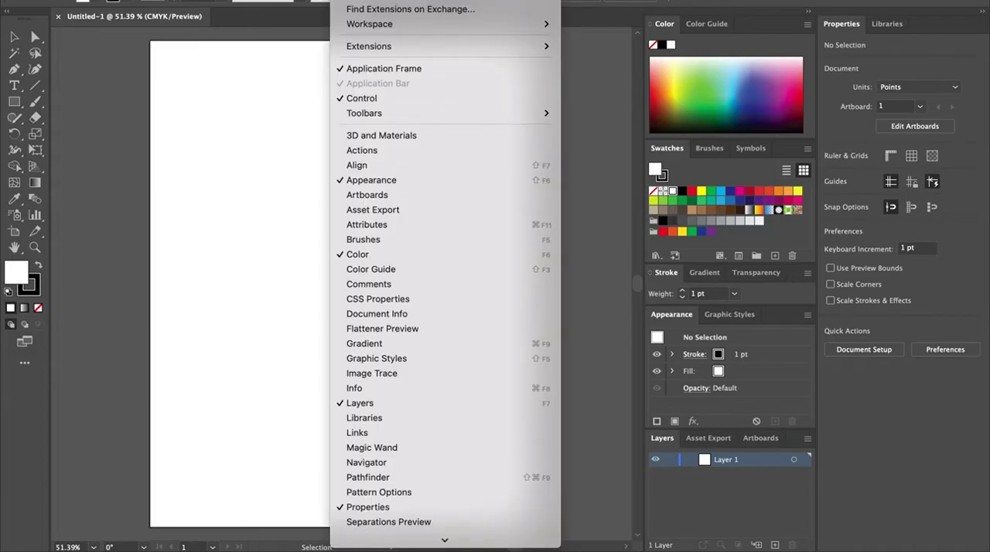
pyautogui.moveTo(378, 25)
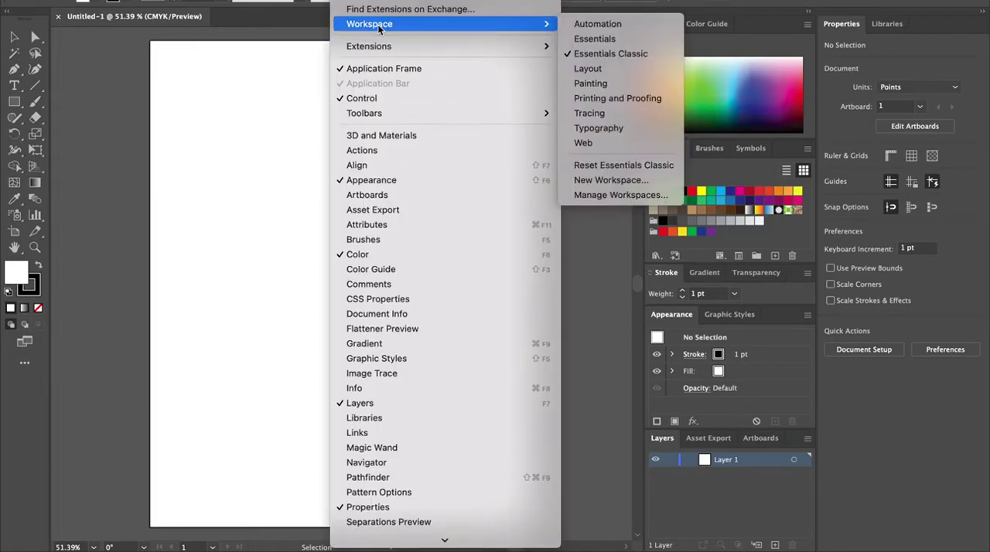
pyautogui.click(614, 40)
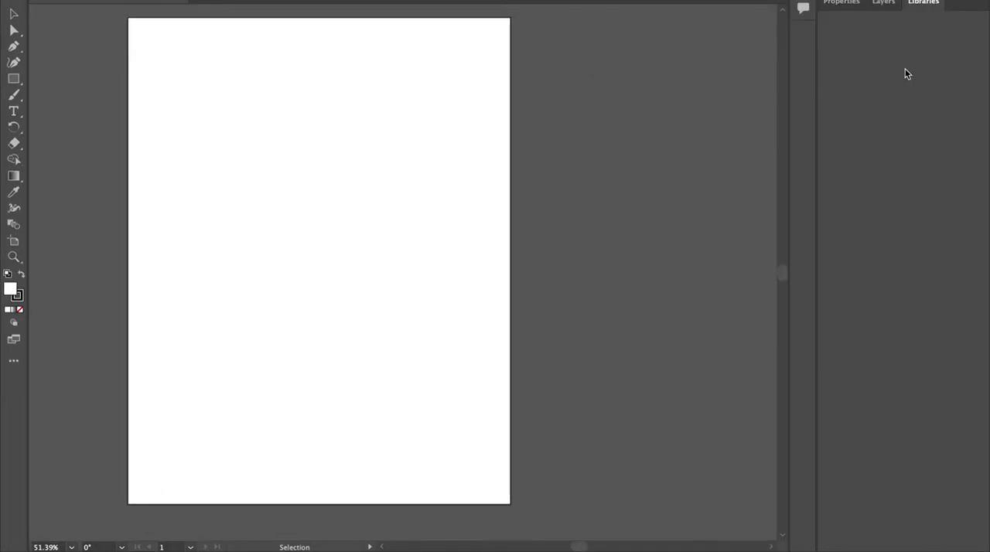
# Step: Switch the workspace to Tracing
pyautogui.click(352, 1)
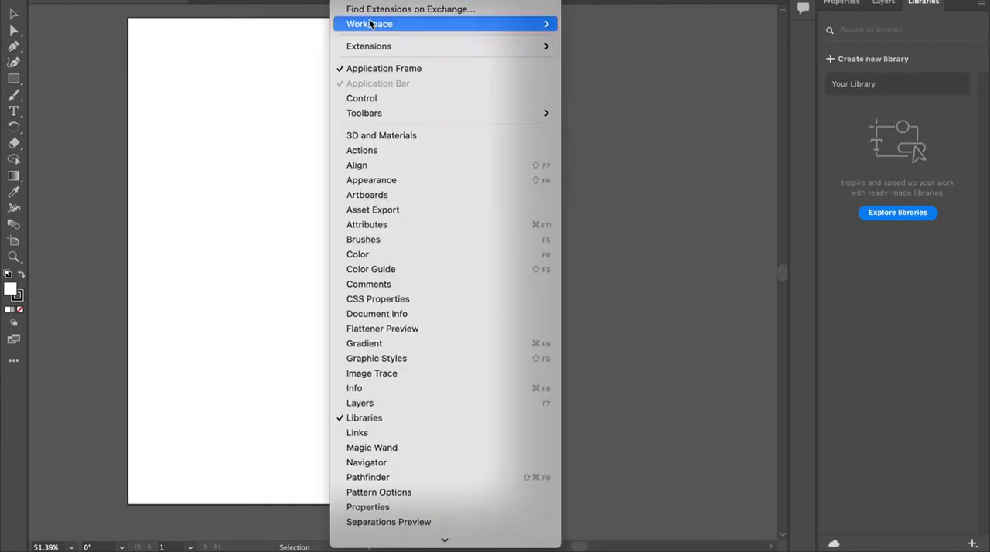
pyautogui.moveTo(370, 25)
pyautogui.click(605, 113)
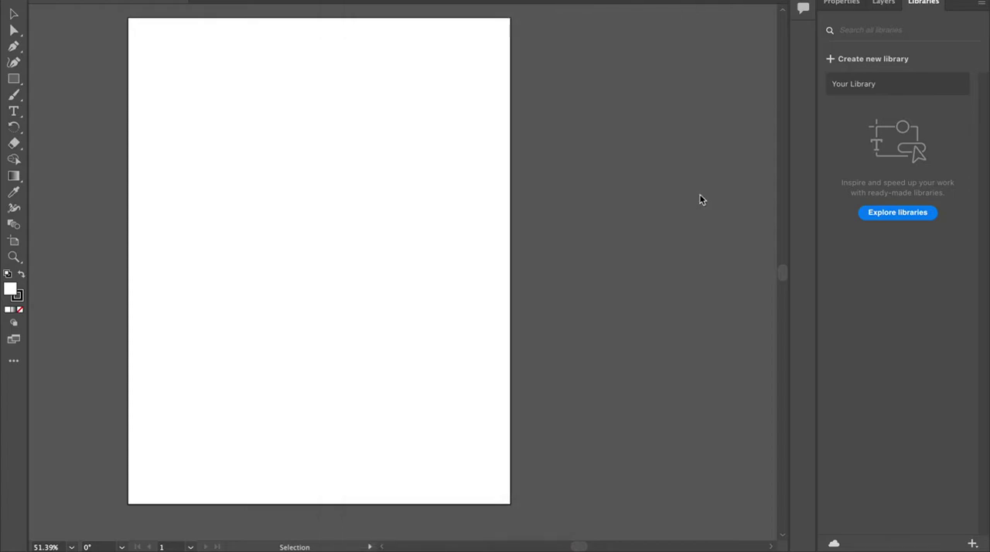
# Step: Switch the workspace back to Essentials Classic
pyautogui.click(352, 1)
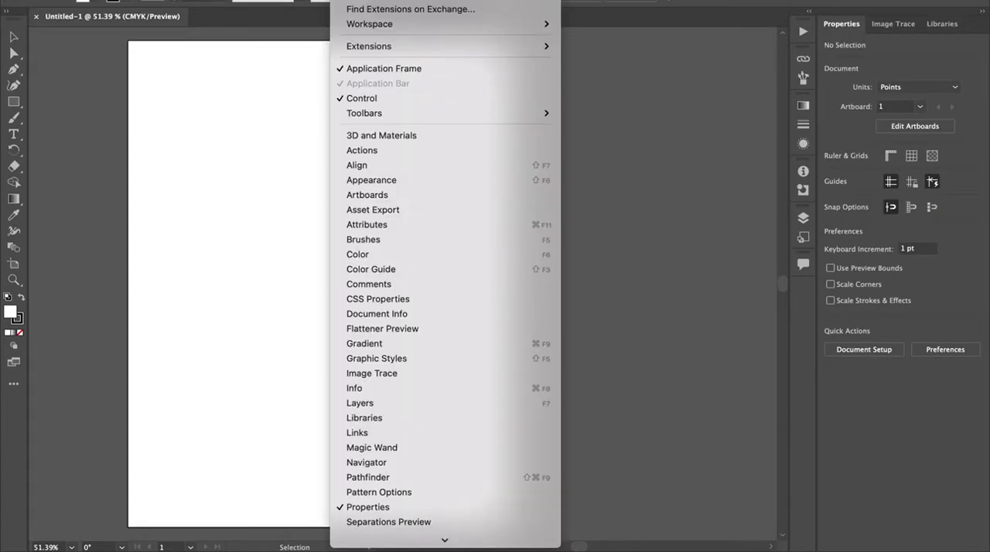
pyautogui.moveTo(380, 26)
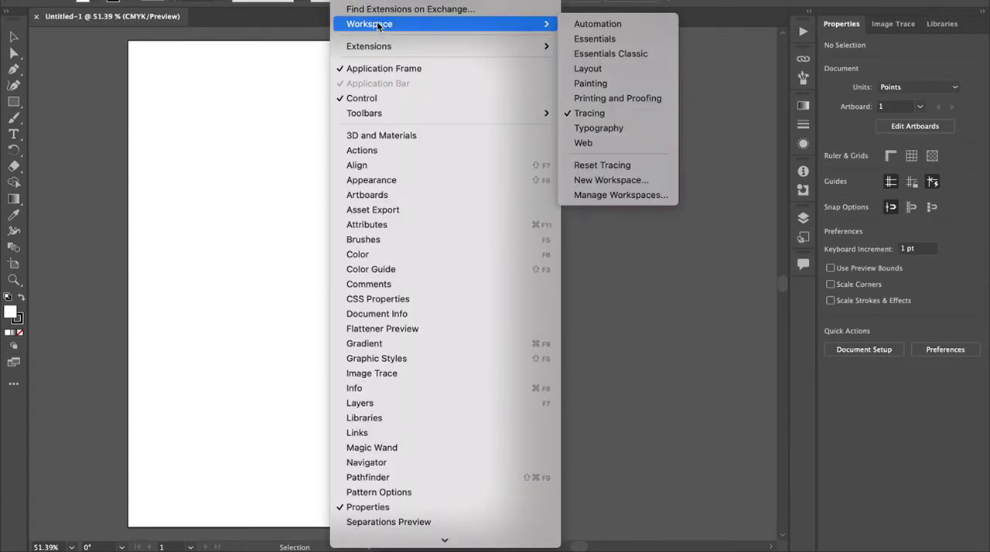
pyautogui.click(638, 52)
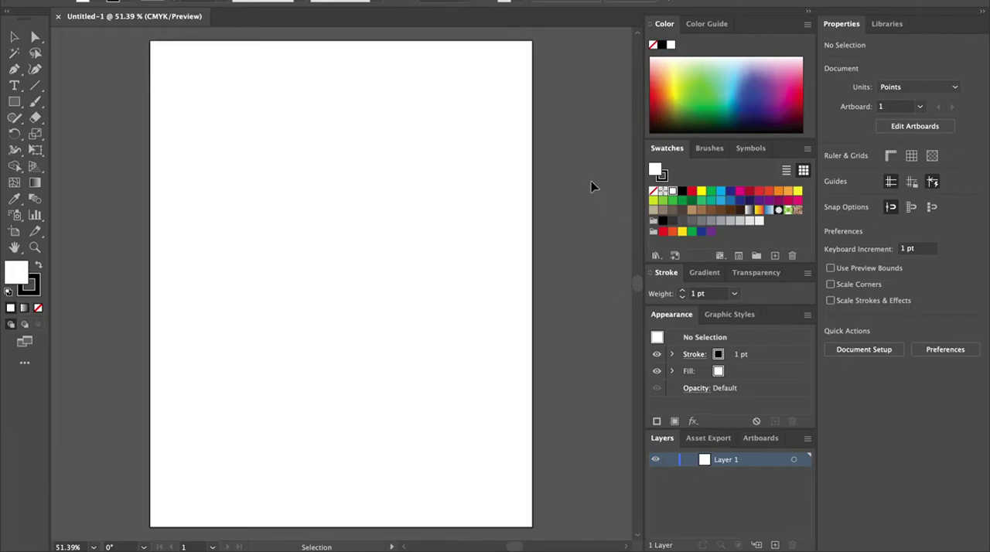
# Step: Switch the workspace to Essentials and view the Properties panel
pyautogui.click(354, 1)
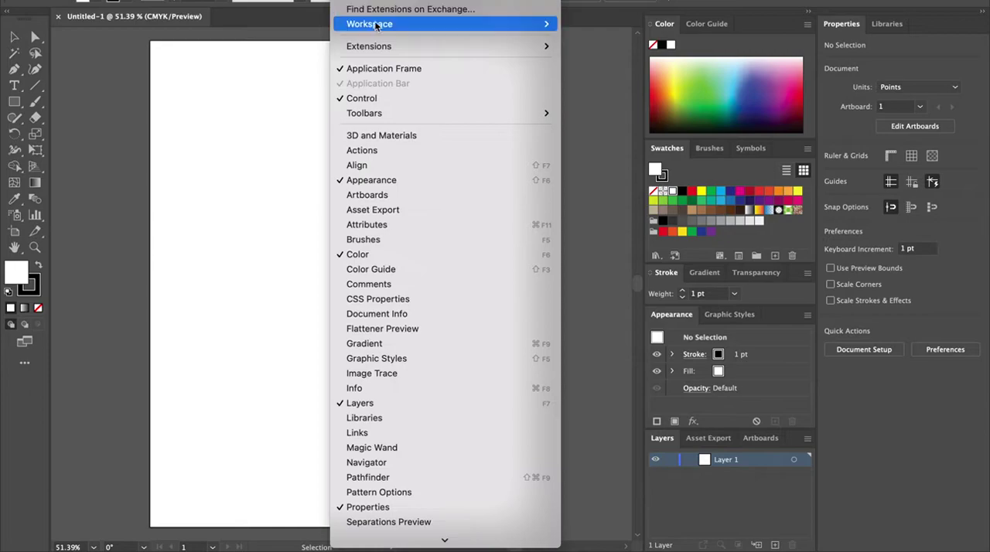
pyautogui.moveTo(378, 25)
pyautogui.click(610, 39)
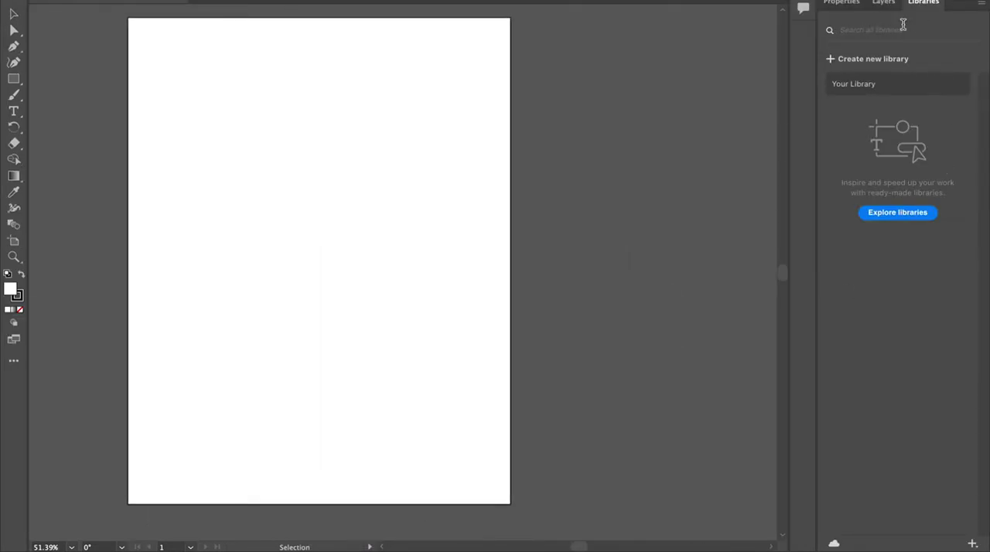
pyautogui.click(843, 5)
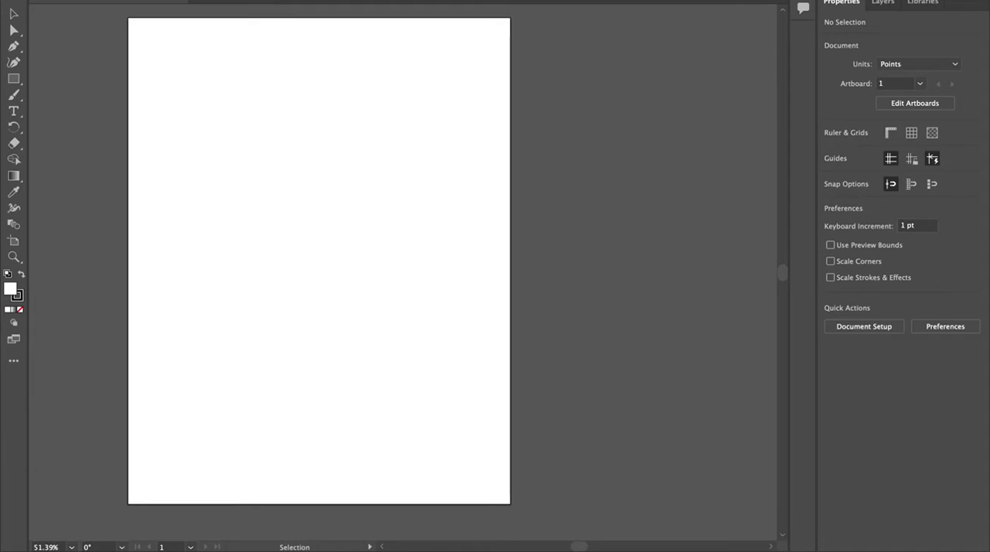
# Step: Return the workspace to Essentials Classic
pyautogui.click(316, 0)
pyautogui.moveTo(349, 1)
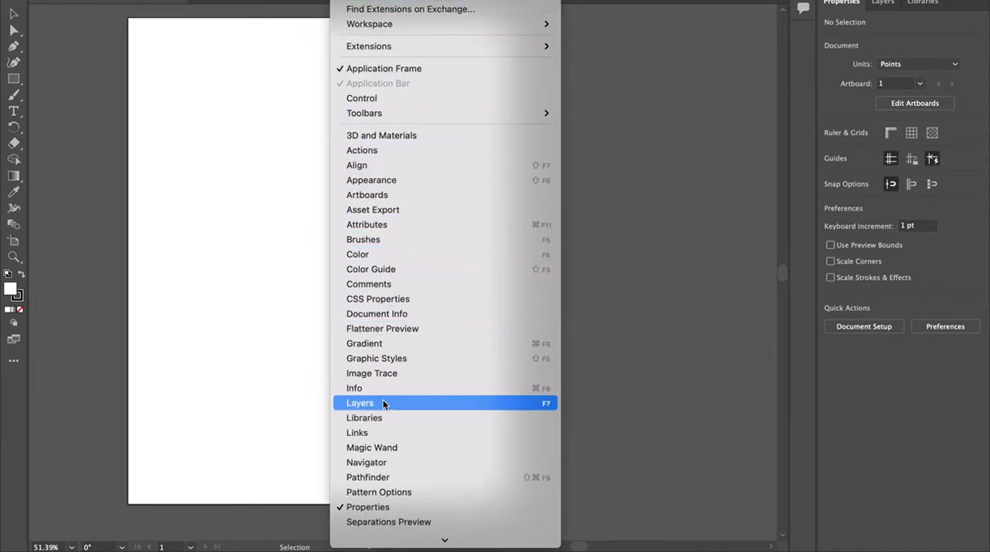
pyautogui.moveTo(405, 113)
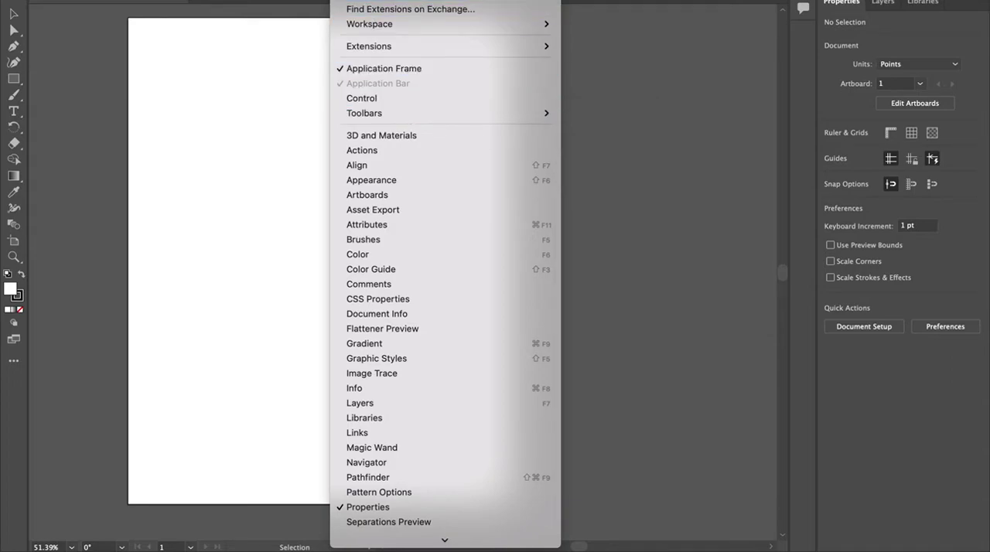
pyautogui.moveTo(387, 24)
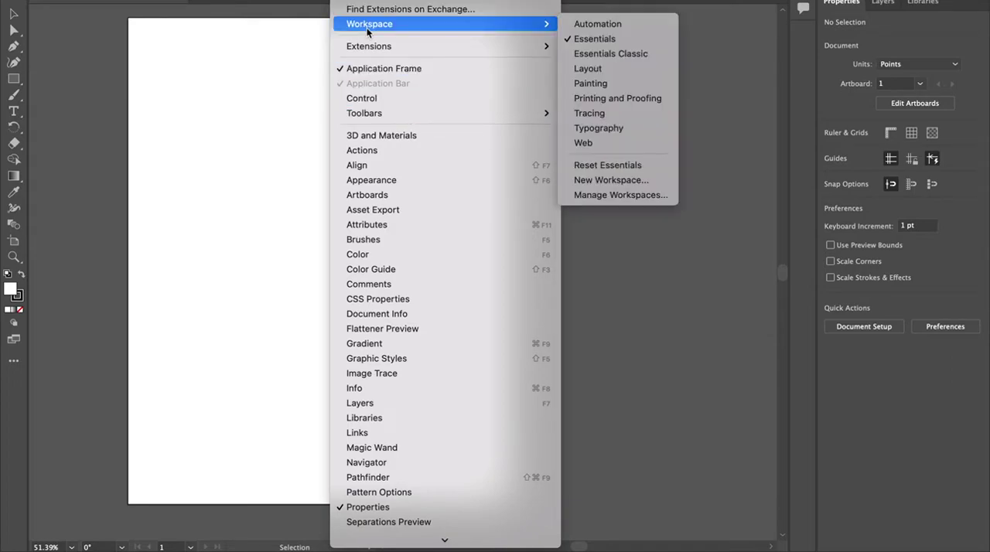
pyautogui.click(659, 56)
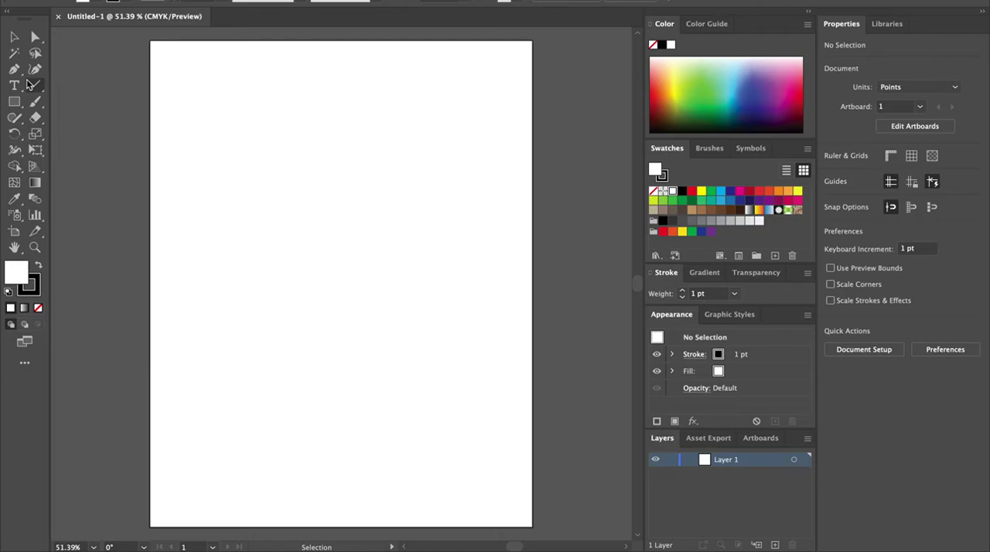
# Step: Draw a rectangle about 335 by 314 pt in the upper left part of the artboard
pyautogui.click(14, 101)
pyautogui.moveTo(206, 111); pyautogui.dragTo(418, 305)
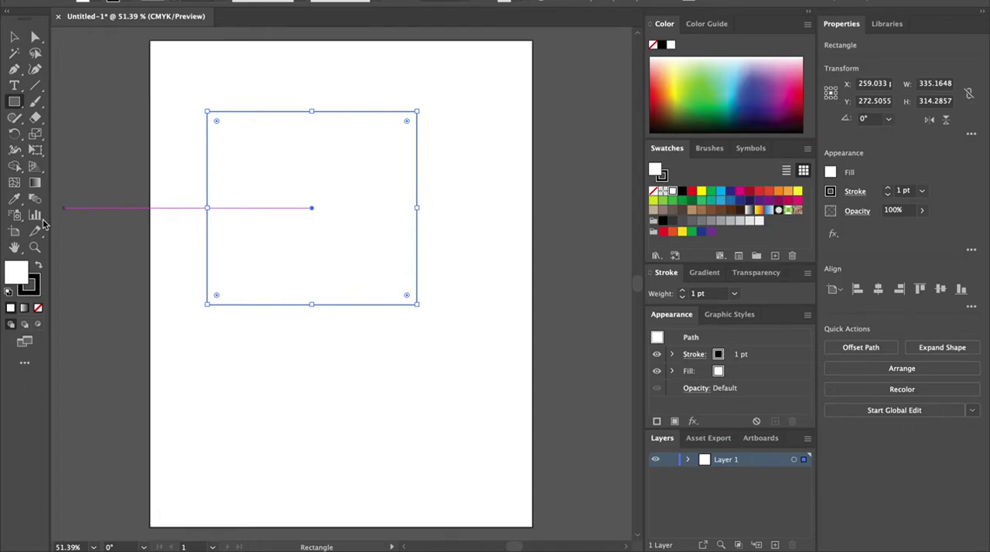
# Step: Set the rectangle's fill to a dark navy blue in the Color Picker
pyautogui.doubleClick(19, 281)
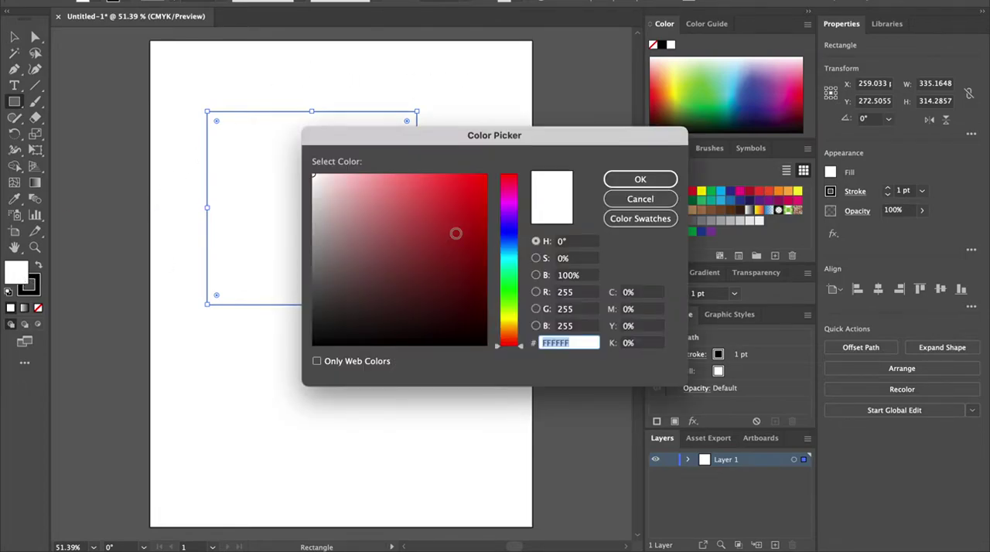
pyautogui.click(517, 233)
pyautogui.click(441, 265)
pyautogui.click(555, 213)
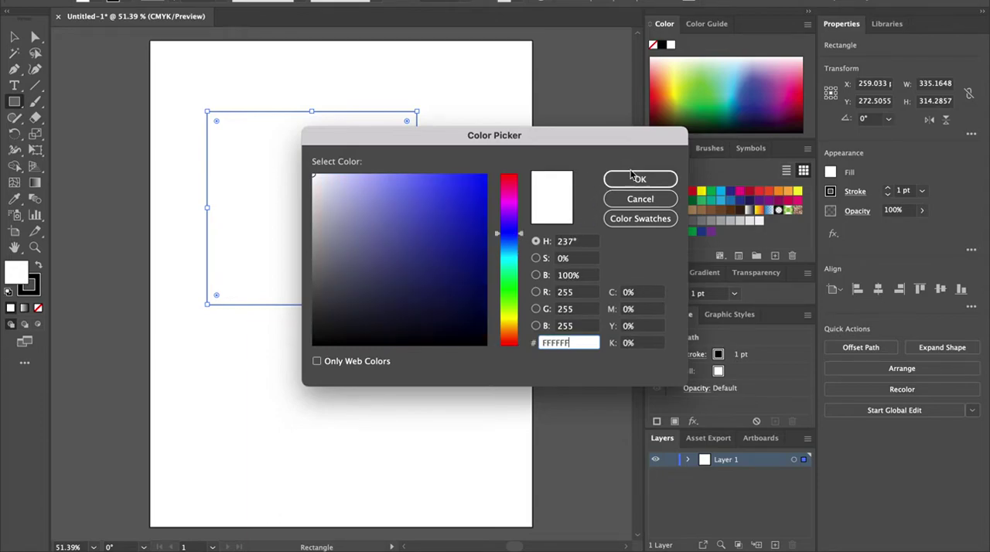
pyautogui.click(473, 266)
pyautogui.click(639, 182)
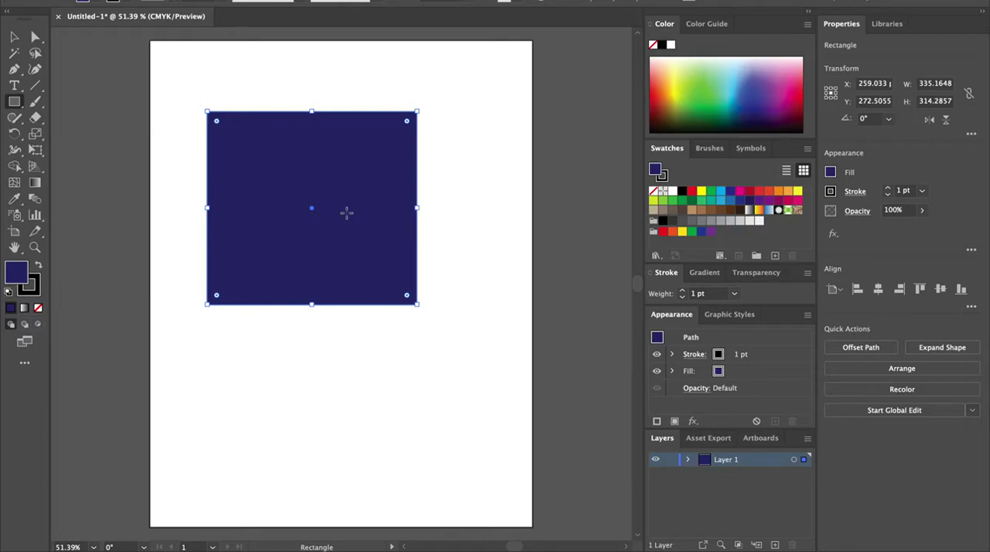
# Step: Set the rectangle's stroke colour to lime green in the Color Picker
pyautogui.click(36, 286)
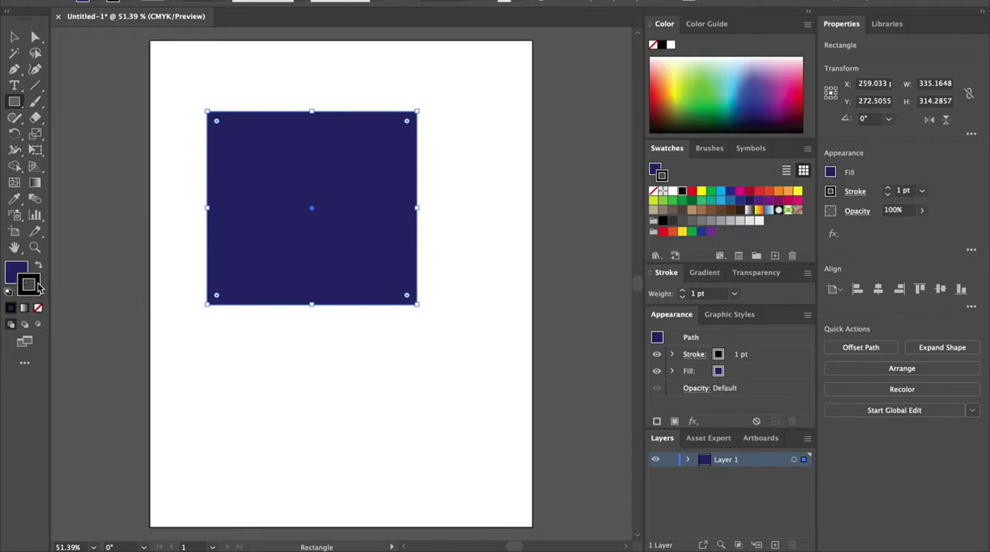
pyautogui.doubleClick(38, 286)
pyautogui.write('A06475')
pyautogui.moveTo(381, 237)
pyautogui.mouseDown()
pyautogui.moveTo(446, 235)
pyautogui.moveTo(519, 193)
pyautogui.moveTo(535, 313)
pyautogui.mouseUp()
pyautogui.click(634, 180)
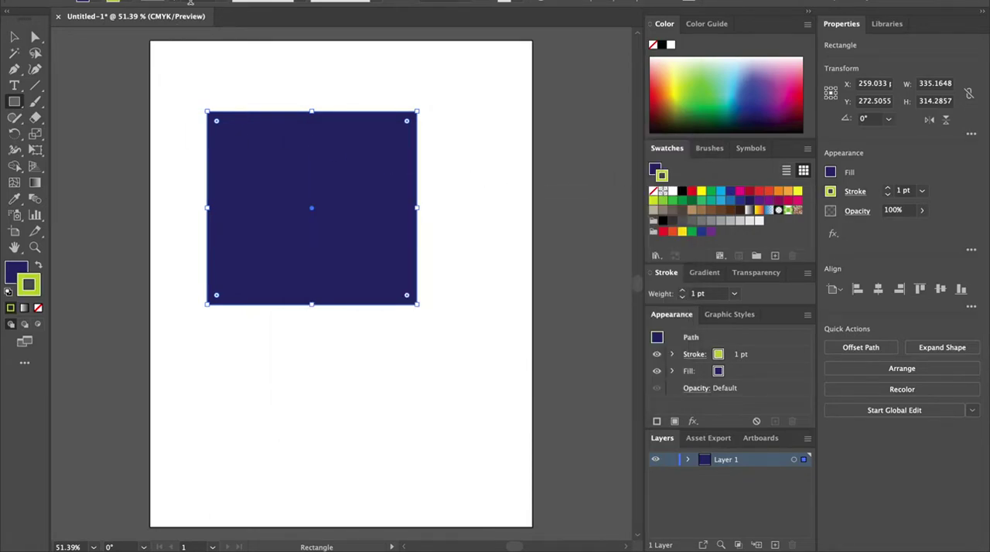
# Step: Try a 9 pt stroke weight, then set the stroke to None and back to its colour
pyautogui.click(230, 3)
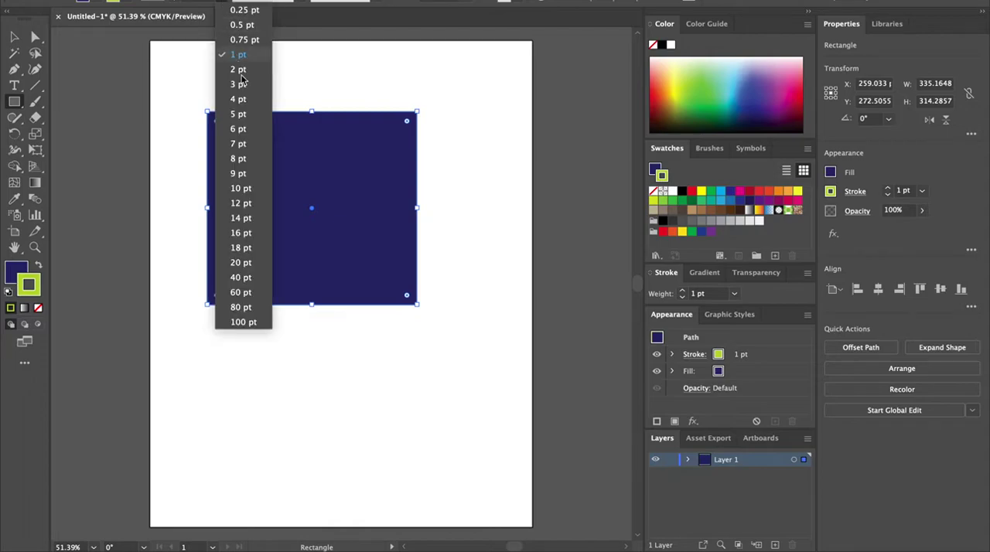
pyautogui.click(240, 174)
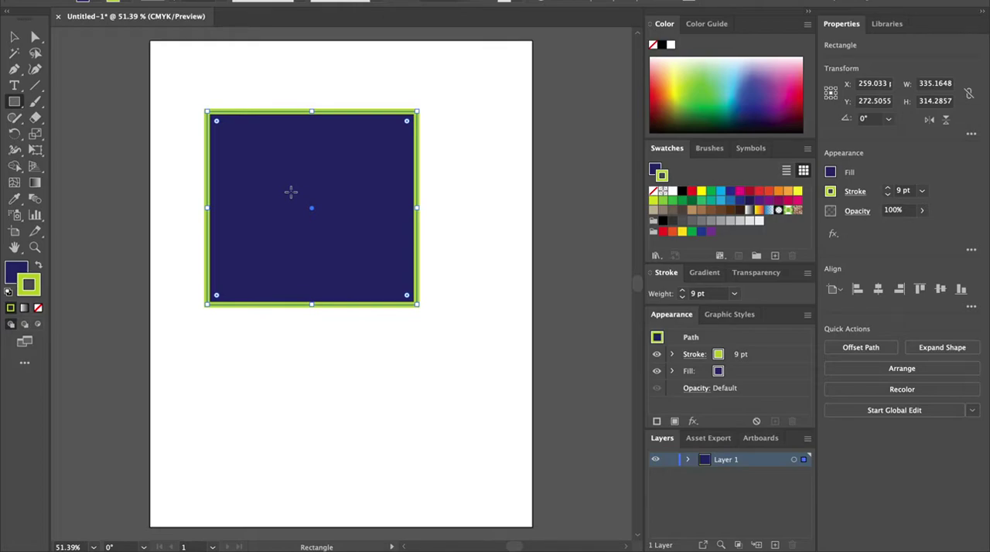
pyautogui.click(39, 308)
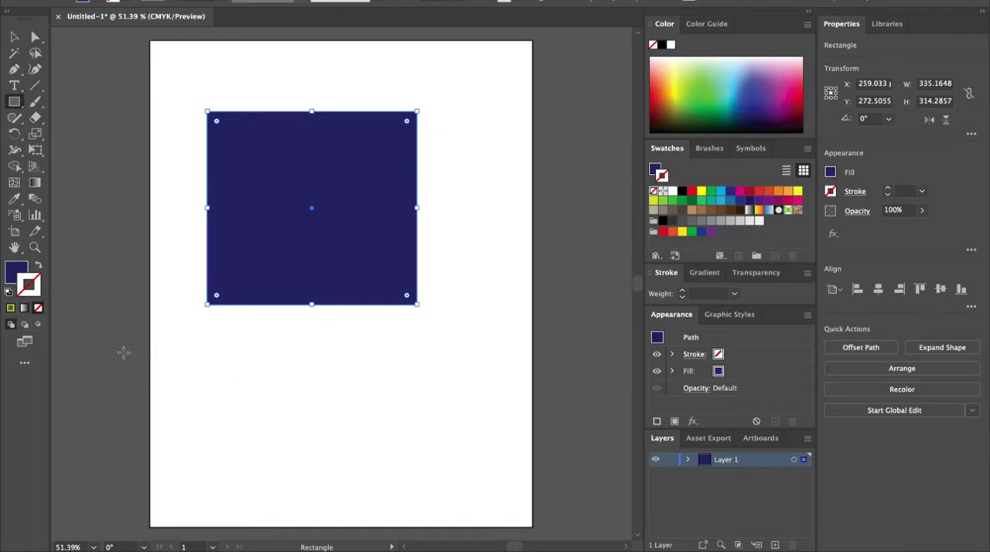
pyautogui.click(10, 308)
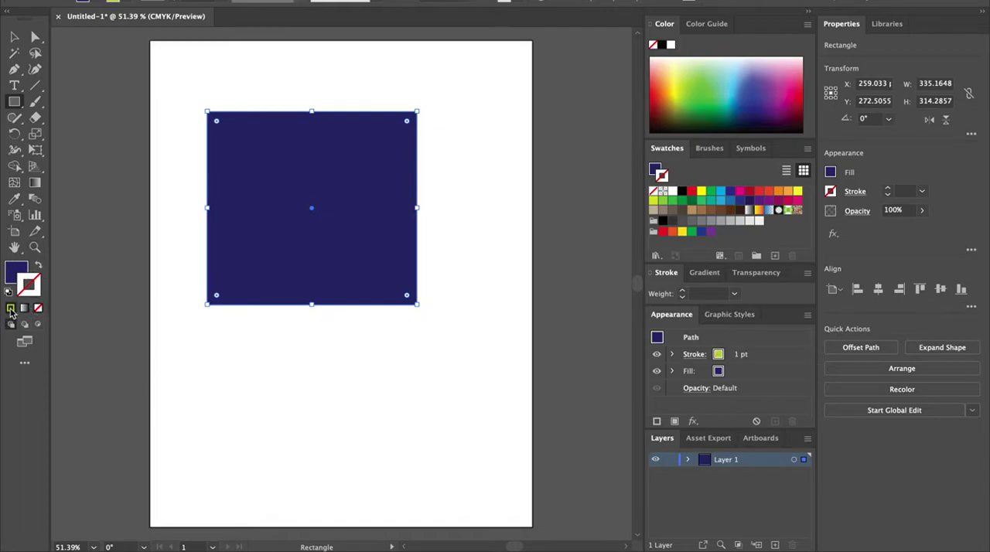
# Step: Set the rectangle's stroke weight to 6 pt
pyautogui.click(224, 3)
pyautogui.click(238, 129)
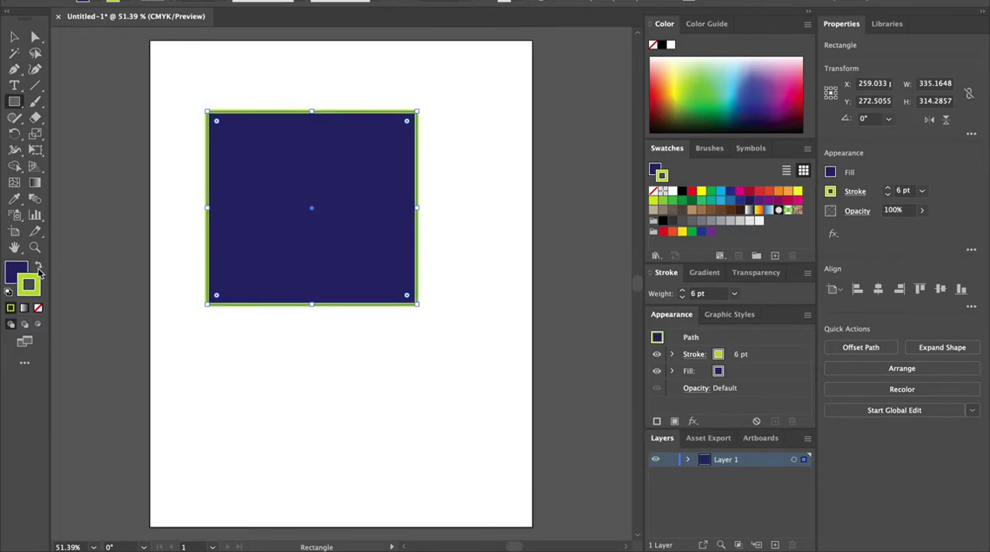
# Step: Swap the fill and stroke colours and swap them back again
pyautogui.click(40, 268)
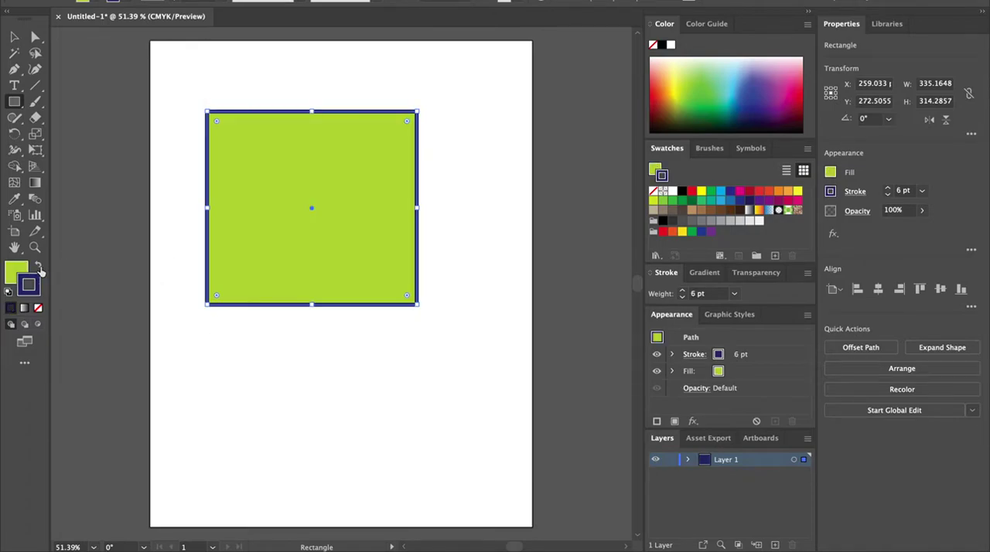
pyautogui.click(40, 268)
pyautogui.click(40, 268)
pyautogui.click(39, 266)
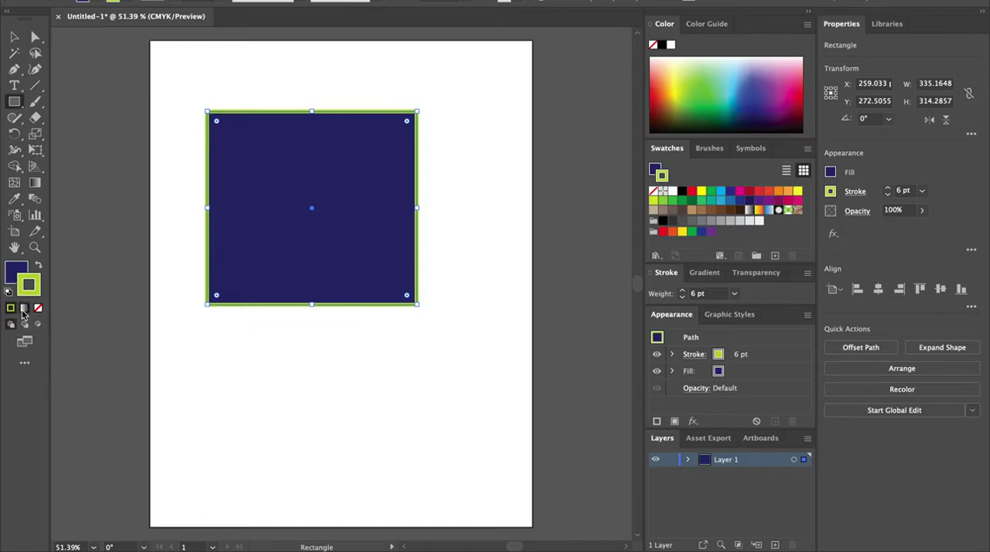
# Step: Apply a gradient to the rectangle's fill and move the gradient midpoint to about 39%
pyautogui.click(16, 271)
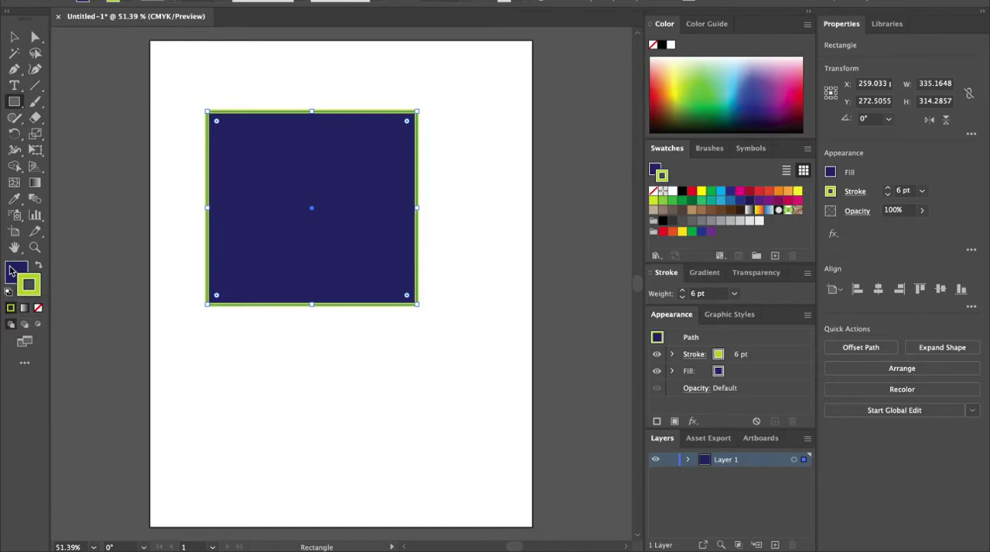
pyautogui.click(24, 309)
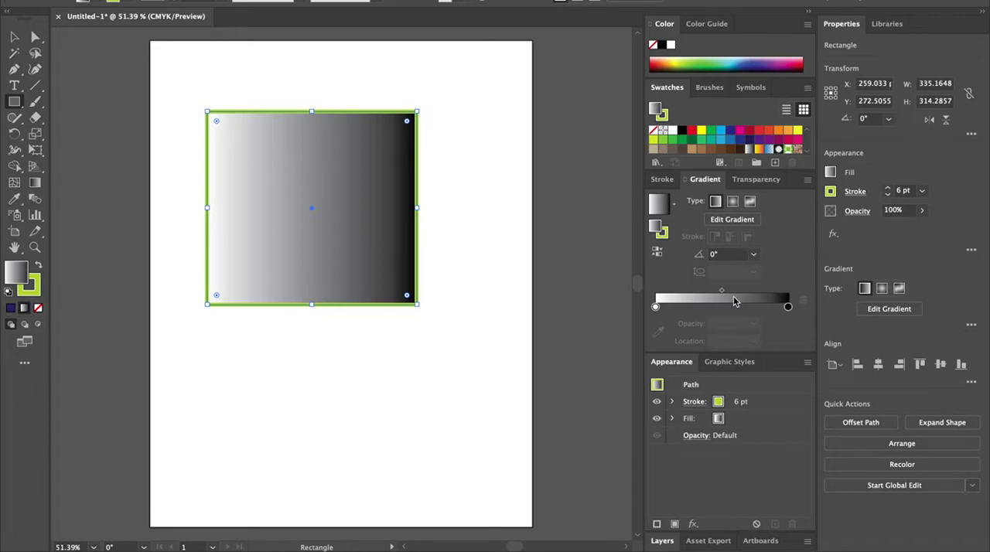
pyautogui.moveTo(721, 291)
pyautogui.mouseDown()
pyautogui.moveTo(747, 292)
pyautogui.moveTo(663, 294)
pyautogui.moveTo(708, 296)
pyautogui.mouseUp()
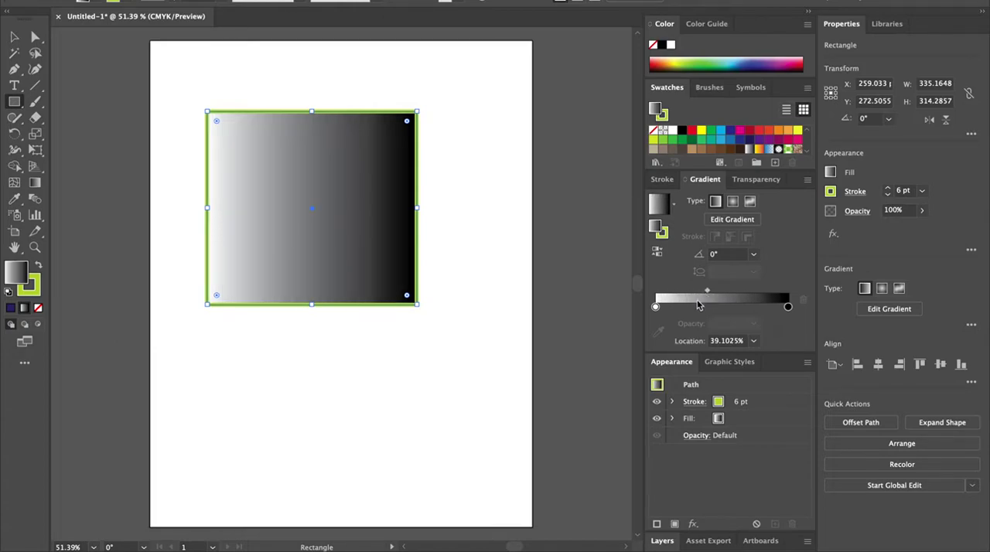
pyautogui.moveTo(654, 307); pyautogui.dragTo(630, 309)
pyautogui.moveTo(787, 307)
pyautogui.mouseDown()
pyautogui.moveTo(766, 307)
pyautogui.moveTo(787, 307)
pyautogui.mouseUp()
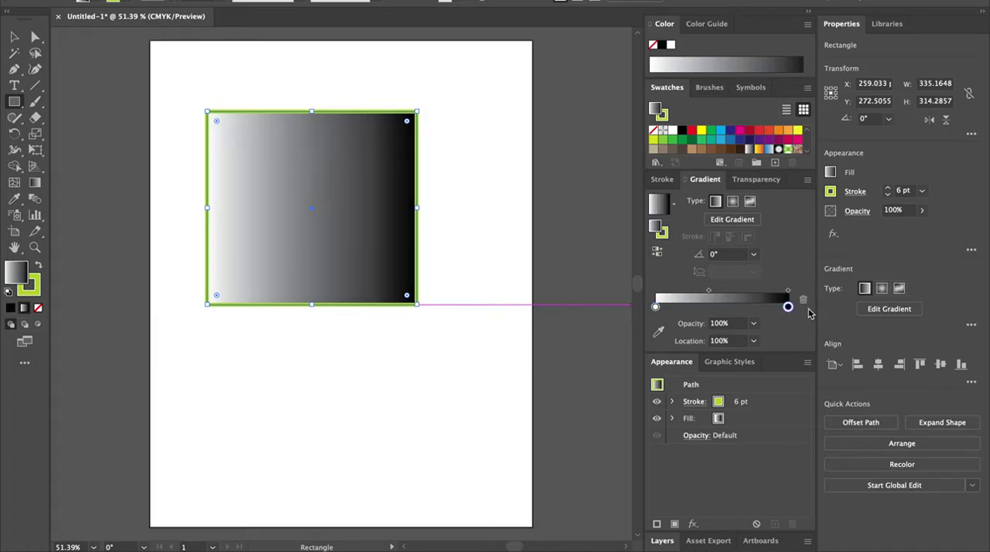
# Step: Set the gradient's end stop to a crimson red swatch
pyautogui.doubleClick(787, 307)
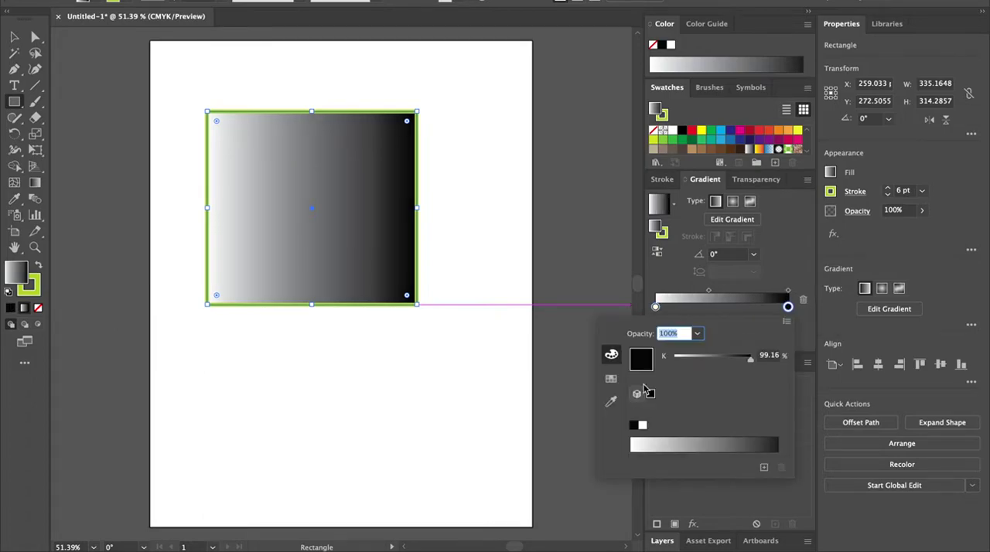
pyautogui.click(786, 321)
pyautogui.click(806, 296)
pyautogui.click(787, 307)
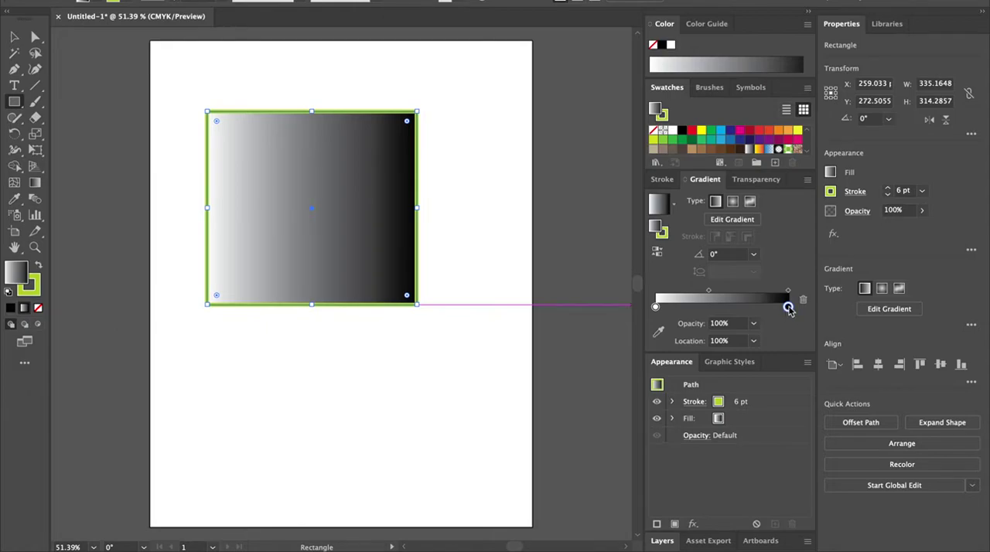
pyautogui.doubleClick(788, 308)
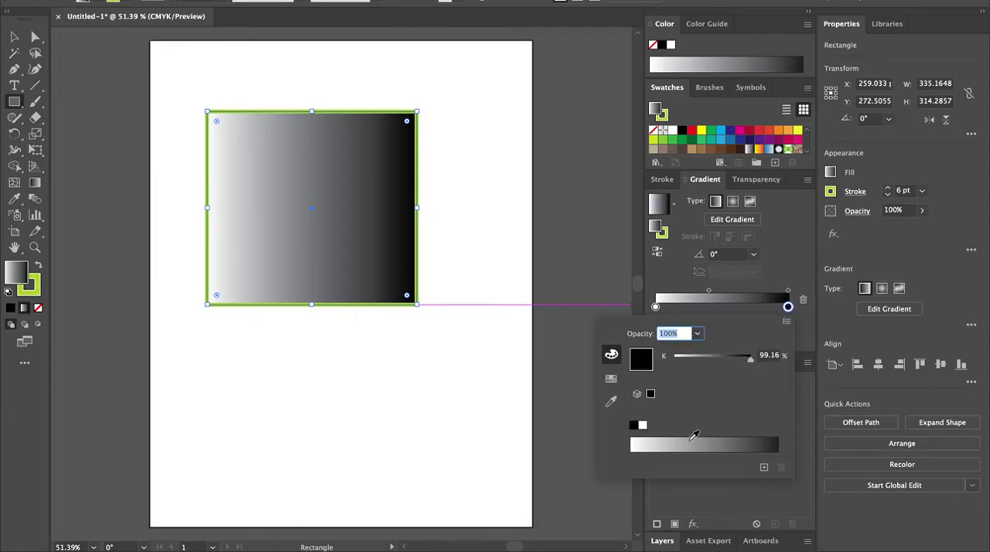
pyautogui.click(611, 378)
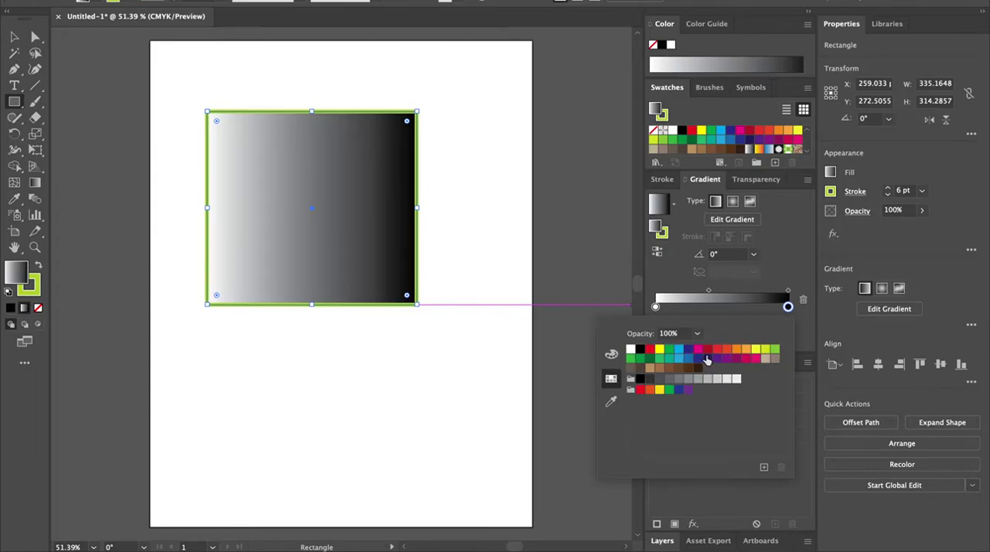
pyautogui.click(712, 357)
pyautogui.click(801, 257)
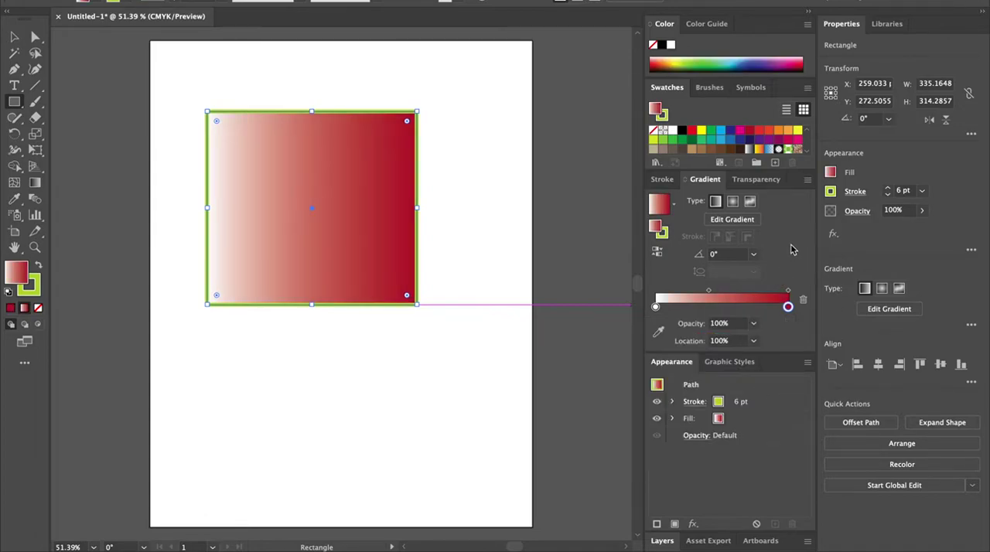
# Step: Set the gradient's start stop to a yellow swatch
pyautogui.doubleClick(655, 308)
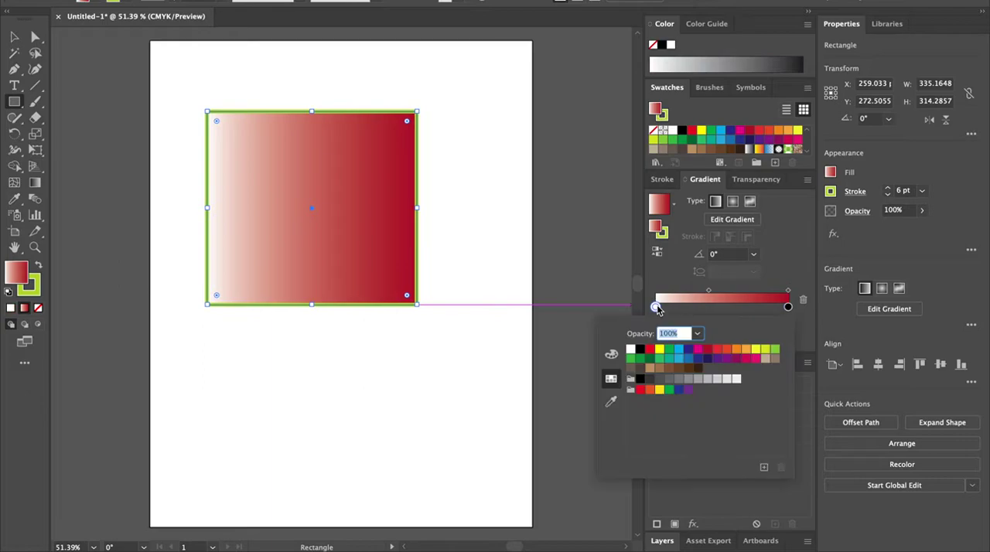
pyautogui.click(679, 351)
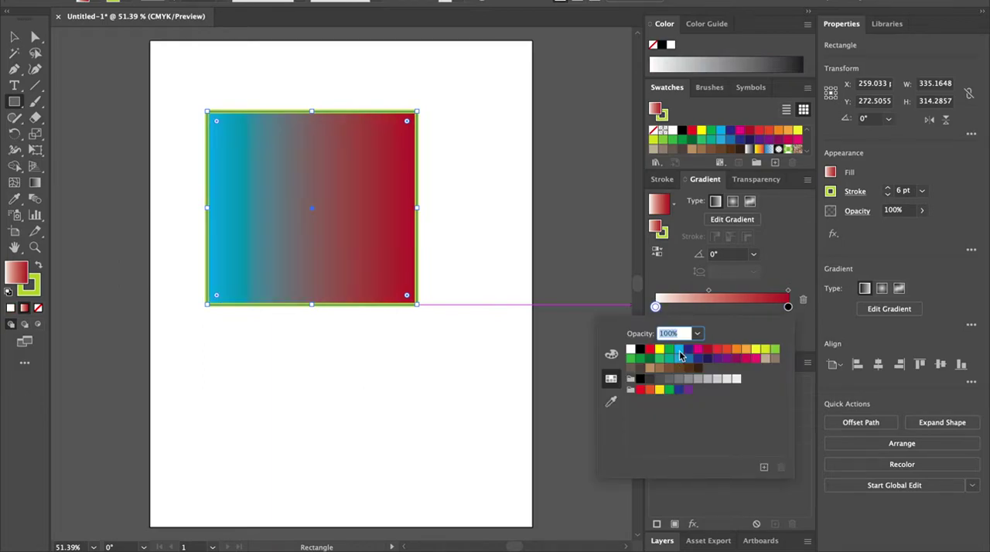
pyautogui.click(765, 354)
pyautogui.click(779, 250)
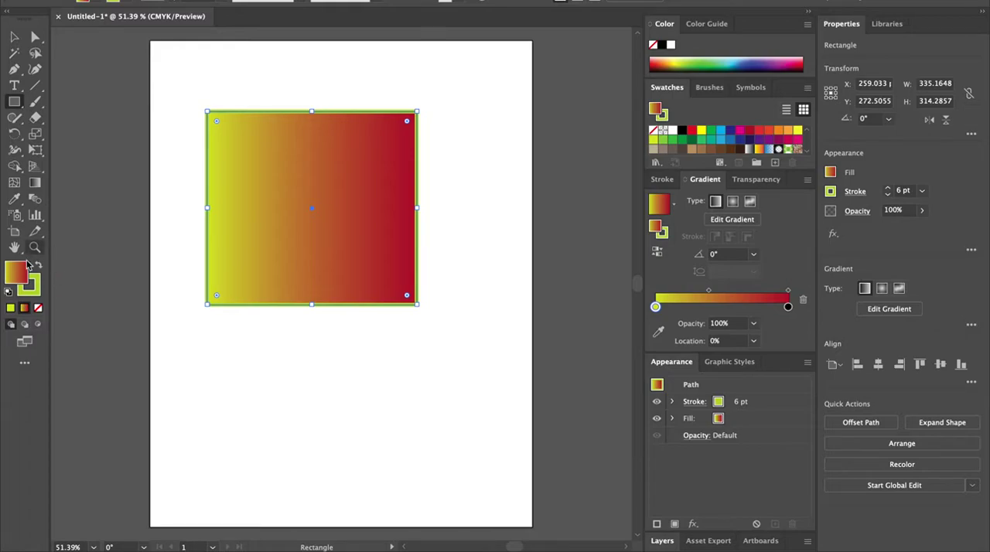
# Step: Apply a gradient to the rectangle's stroke and set its stops to a green swatch and a crimson red swatch
pyautogui.click(36, 287)
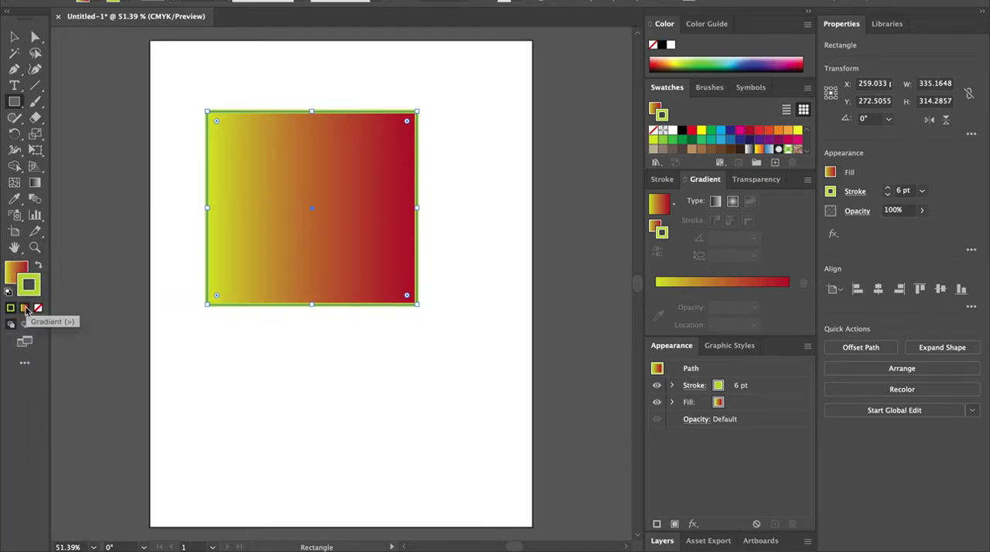
pyautogui.click(24, 311)
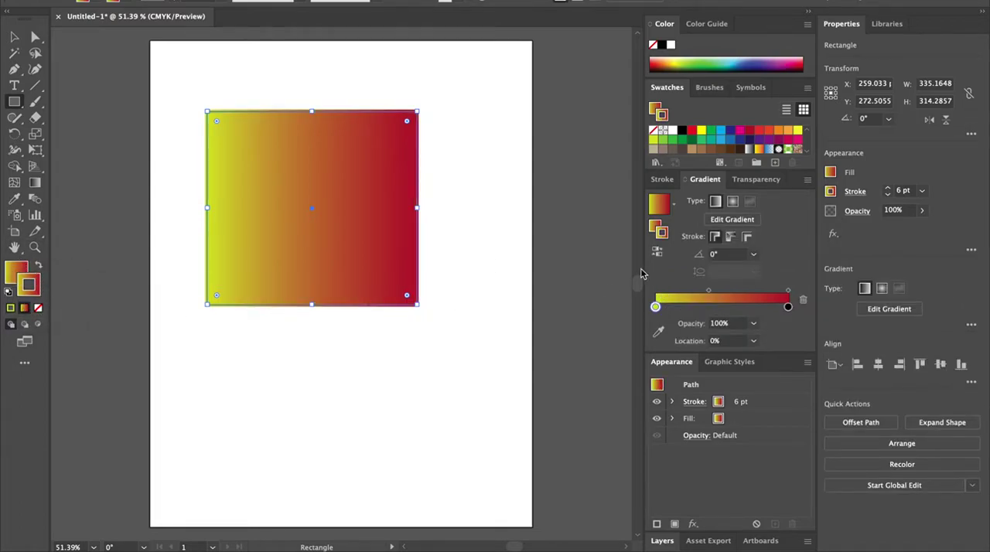
pyautogui.doubleClick(656, 308)
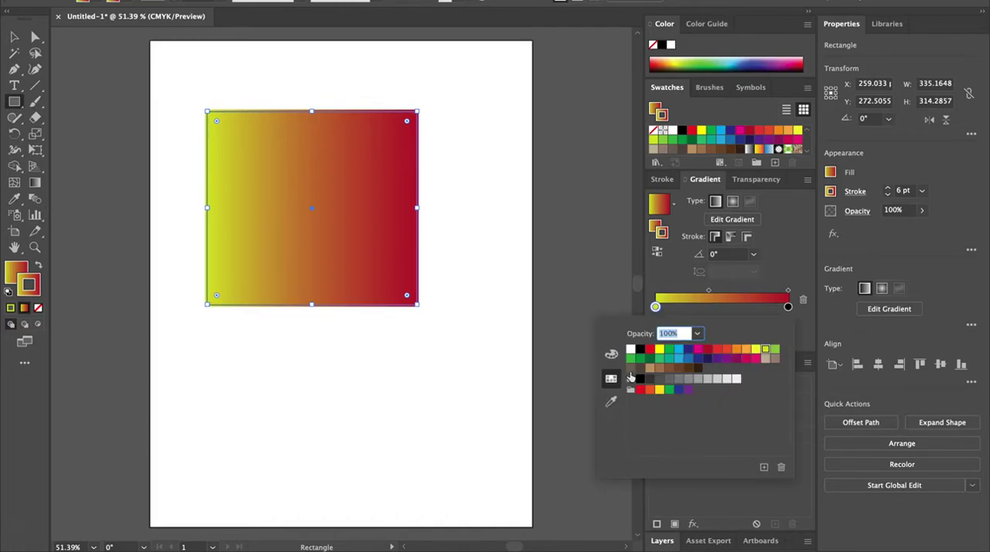
pyautogui.click(630, 358)
pyautogui.doubleClick(787, 307)
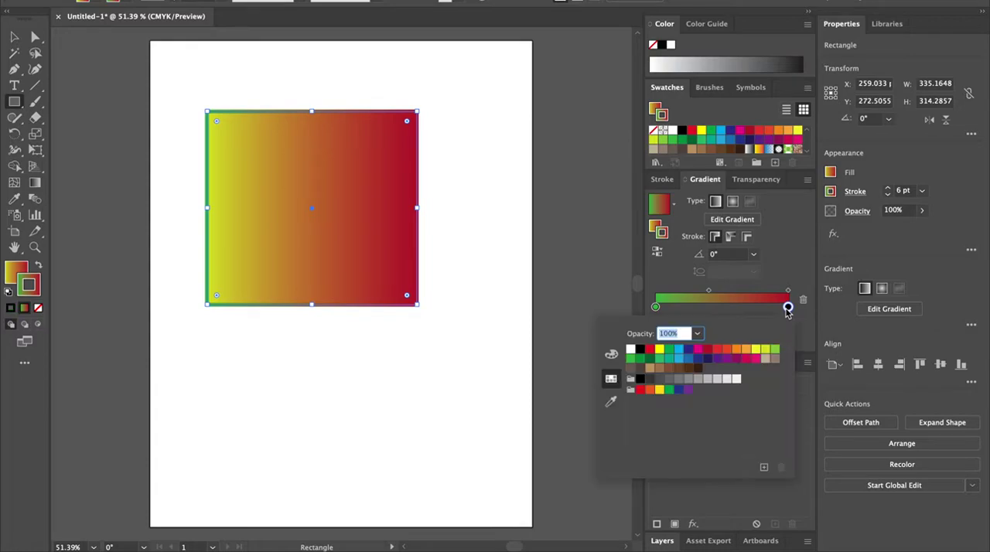
pyautogui.click(726, 356)
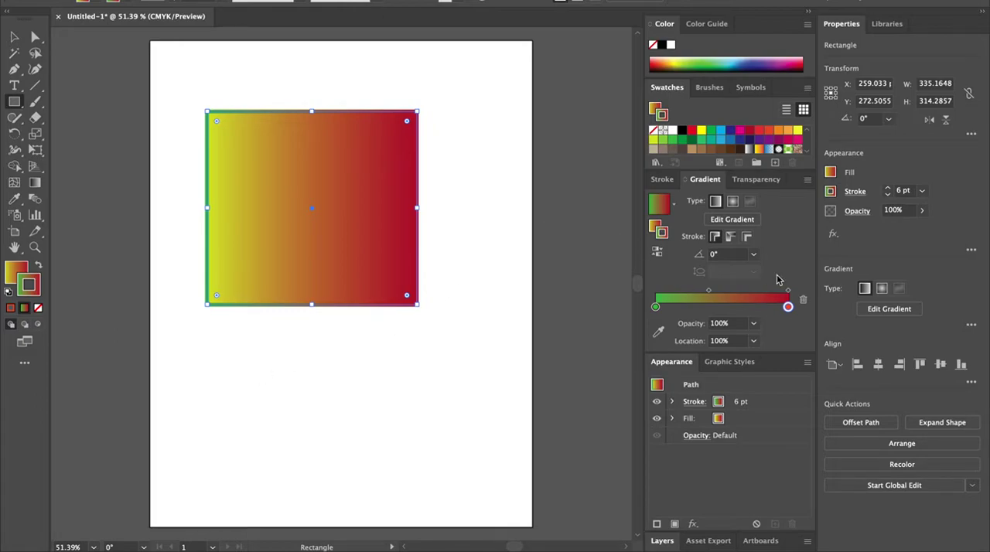
# Step: Change the rectangle's fill to a radial gradient and nudge the rectangle slightly to the left
pyautogui.click(732, 203)
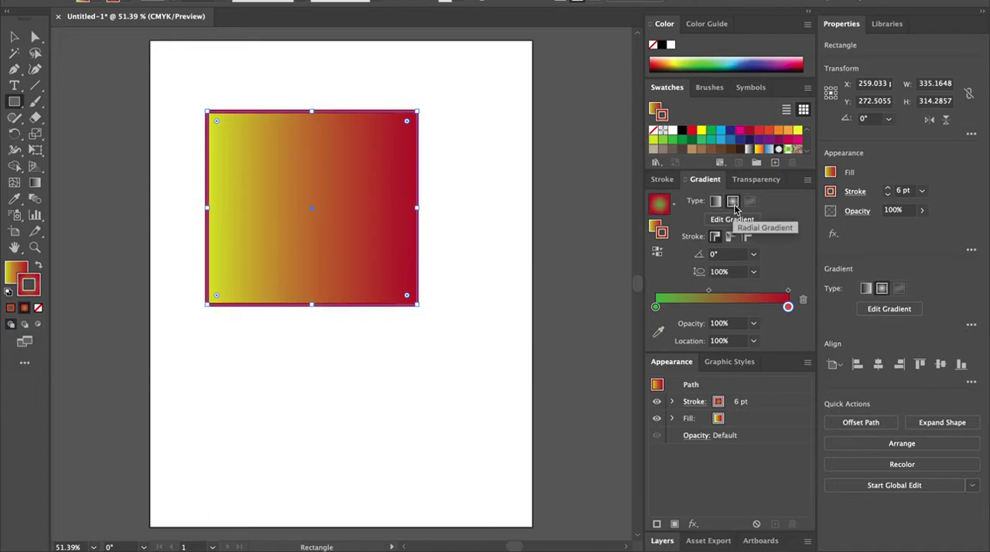
pyautogui.click(716, 204)
pyautogui.click(13, 271)
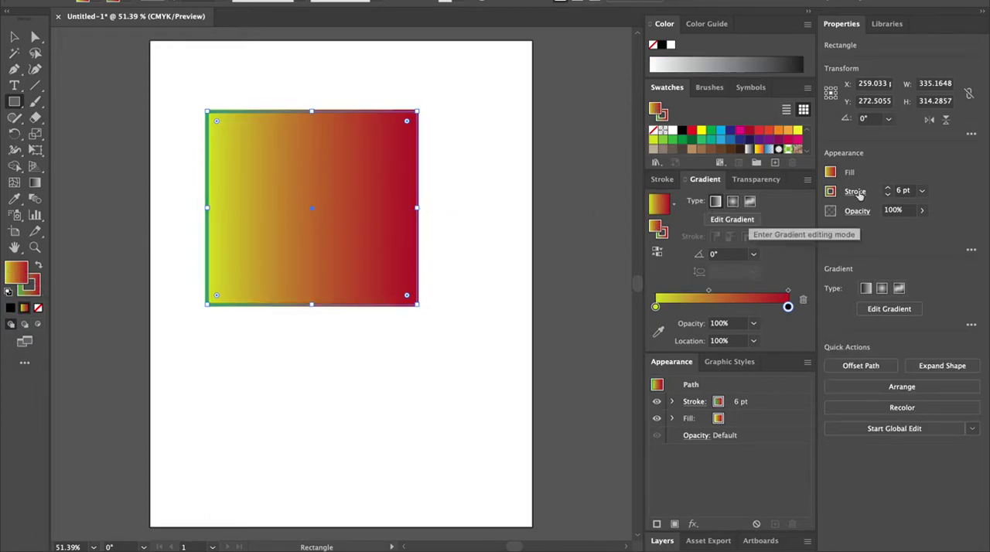
pyautogui.click(732, 202)
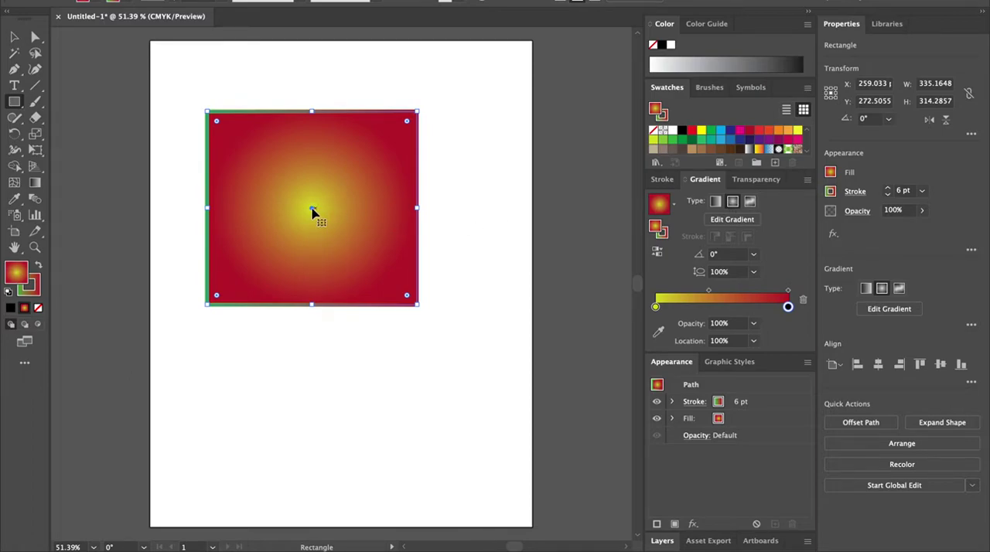
pyautogui.moveTo(312, 207); pyautogui.dragTo(297, 212)
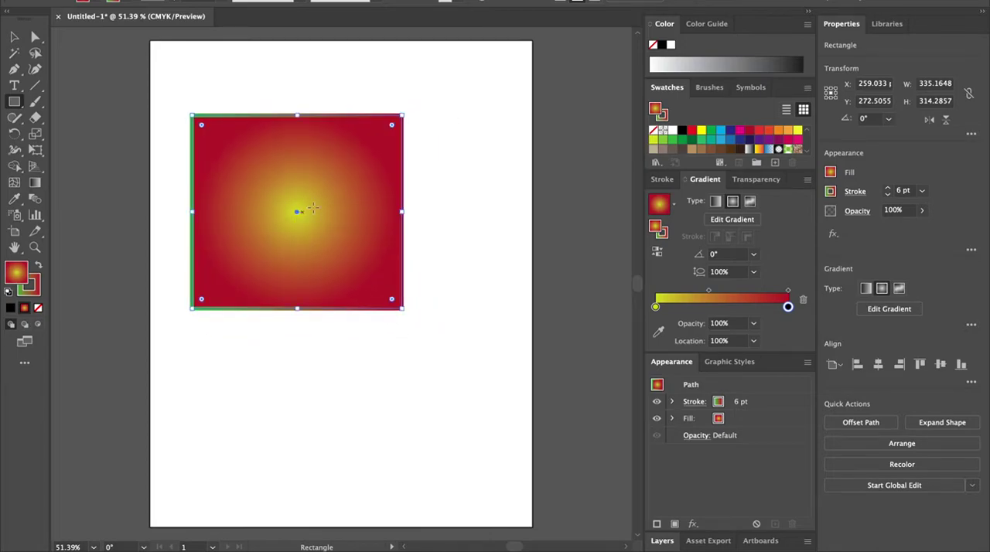
# Step: Switch the fill to a freeform gradient and drag its top-left colour point toward the centre
pyautogui.click(750, 202)
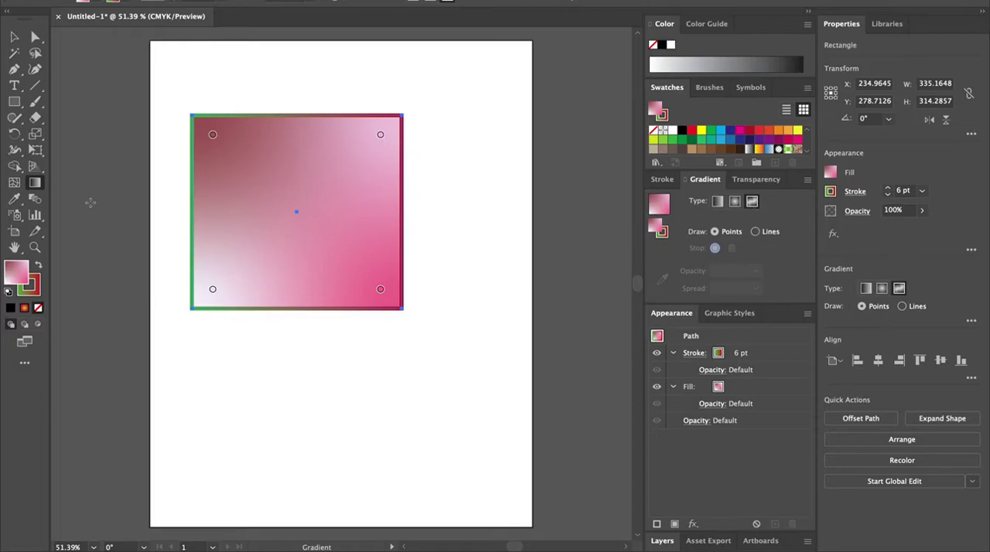
pyautogui.moveTo(213, 135); pyautogui.dragTo(264, 224)
pyautogui.click(256, 171)
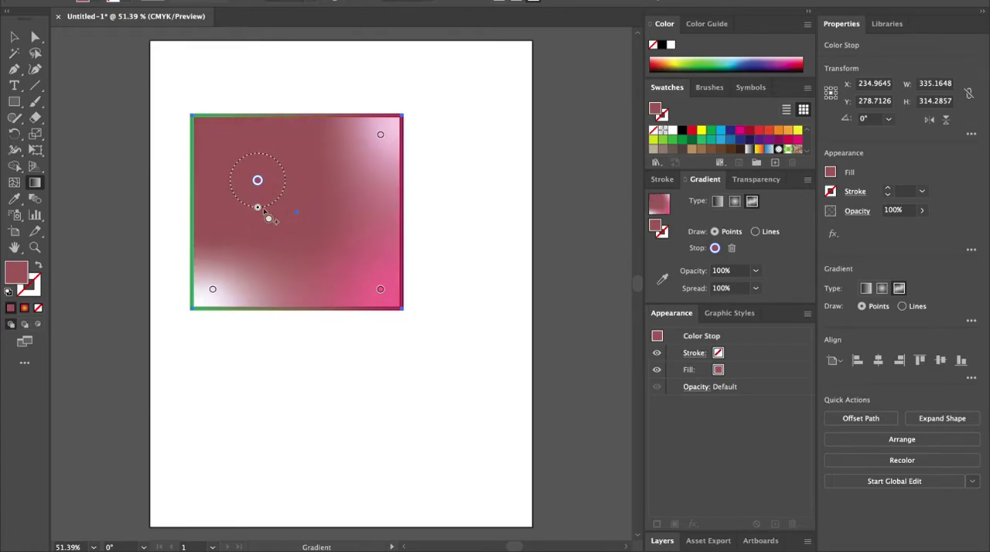
# Step: Set that freeform colour point to a cyan swatch and drag it back toward the top-left corner
pyautogui.doubleClick(258, 182)
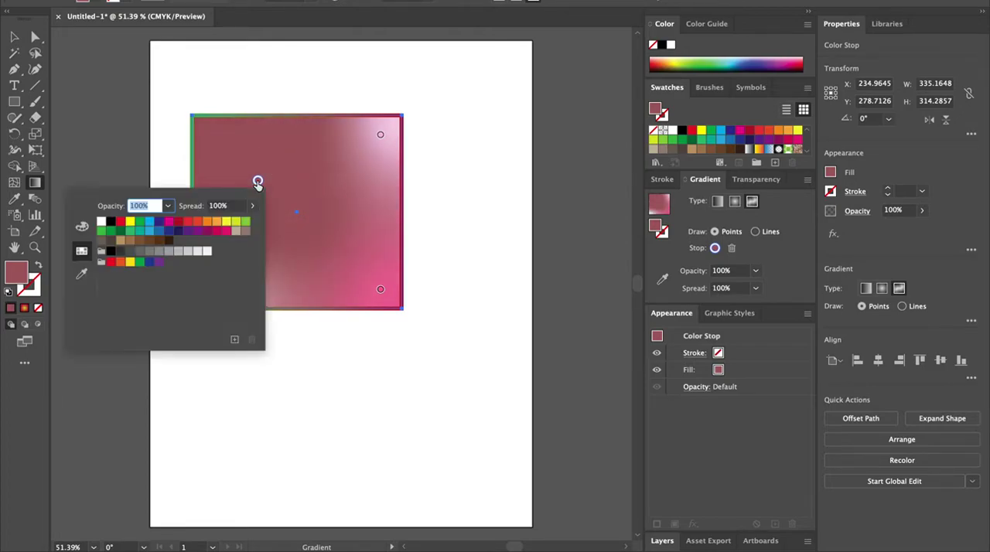
pyautogui.click(149, 221)
pyautogui.press('Escape')
pyautogui.moveTo(259, 180); pyautogui.dragTo(228, 160)
# Step: Set the bottom-left freeform colour point to a crimson red swatch and drag it up toward the middle
pyautogui.click(212, 288)
pyautogui.doubleClick(213, 288)
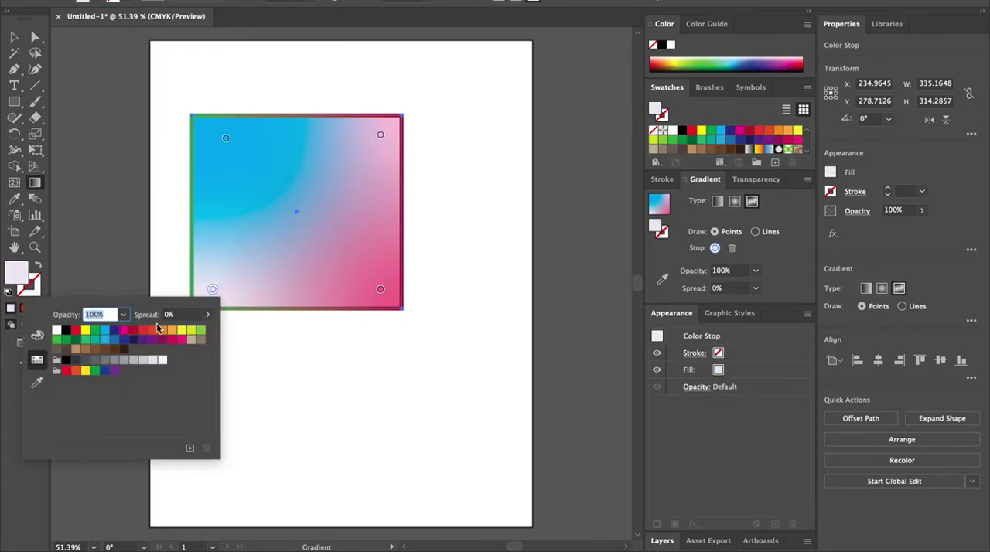
pyautogui.click(133, 331)
pyautogui.press('Escape')
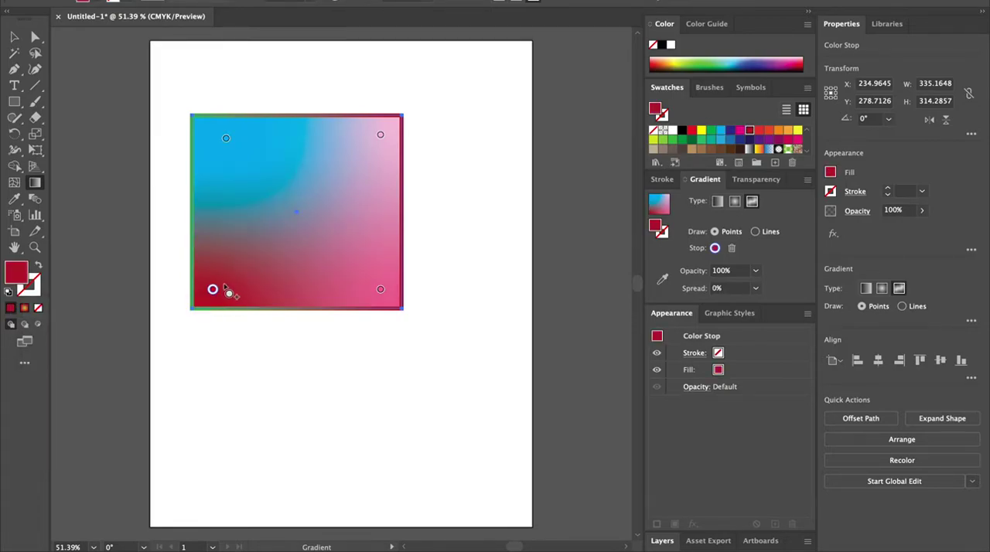
pyautogui.moveTo(223, 282); pyautogui.dragTo(243, 218)
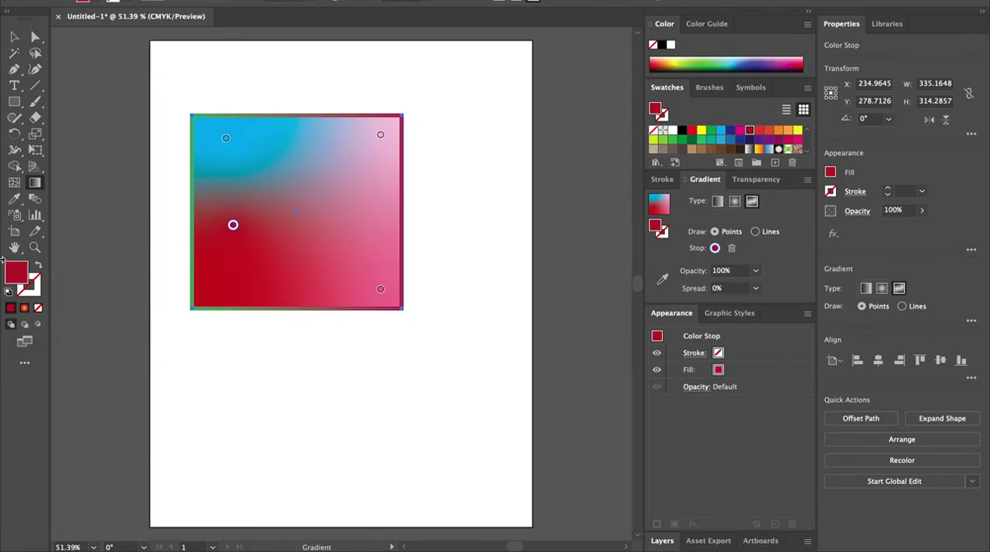
# Step: Clear the rectangle's fill and then fill it with solid crimson red
pyautogui.click(38, 309)
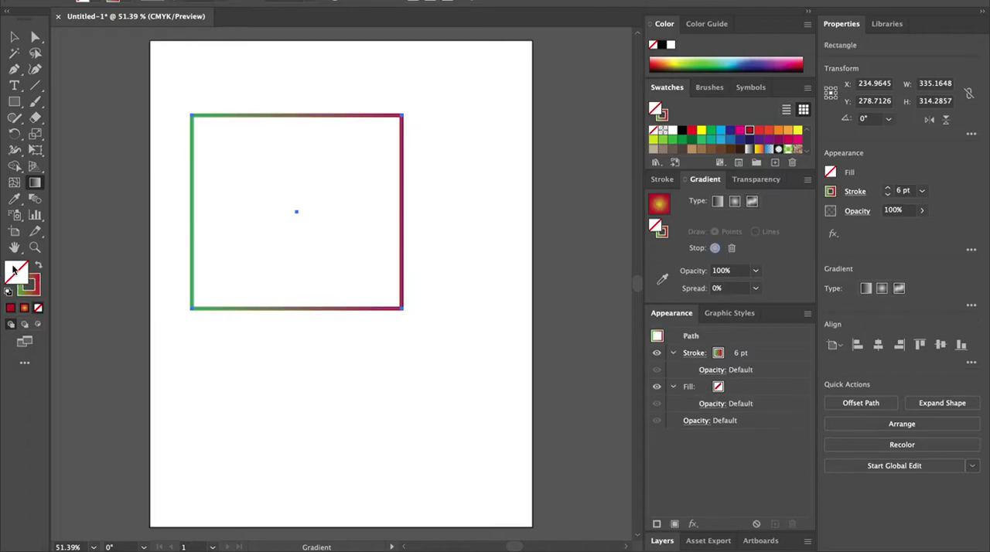
pyautogui.click(11, 309)
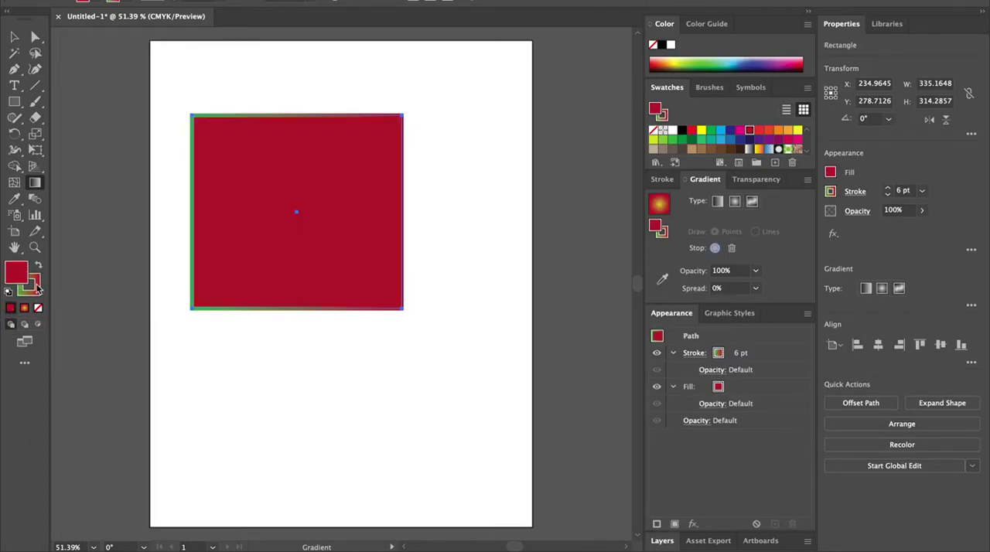
# Step: Set the rectangle's stroke to a solid black colour in the Color Picker
pyautogui.click(37, 289)
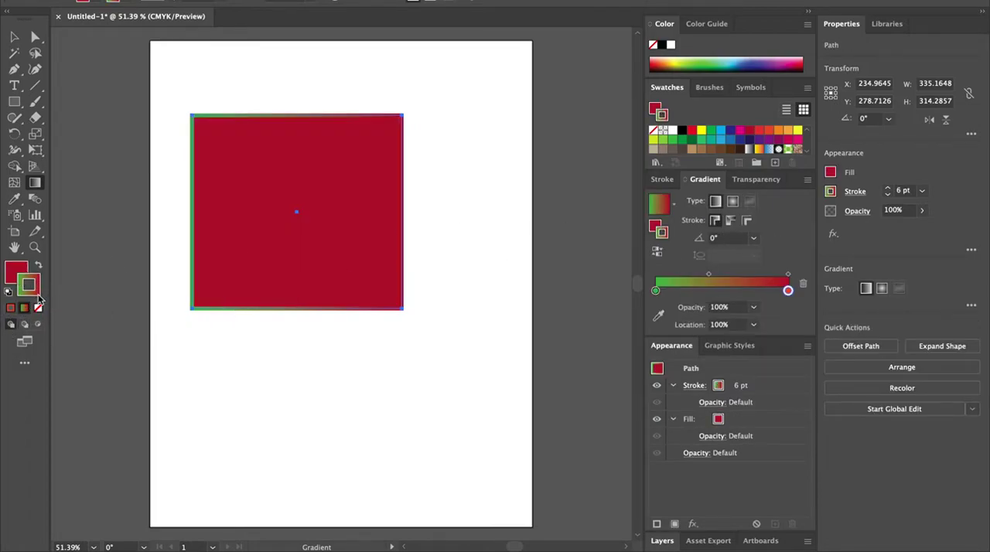
pyautogui.click(16, 308)
pyautogui.doubleClick(29, 286)
pyautogui.write('261E1C')
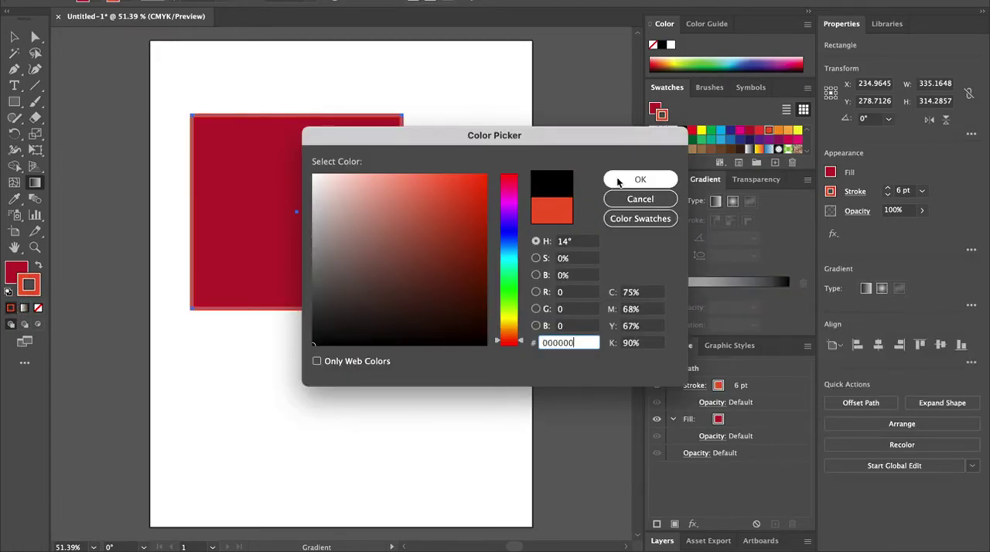
pyautogui.click(616, 180)
# Step: Move the rectangle down and reduce its height to about 169 pt
pyautogui.press('v')
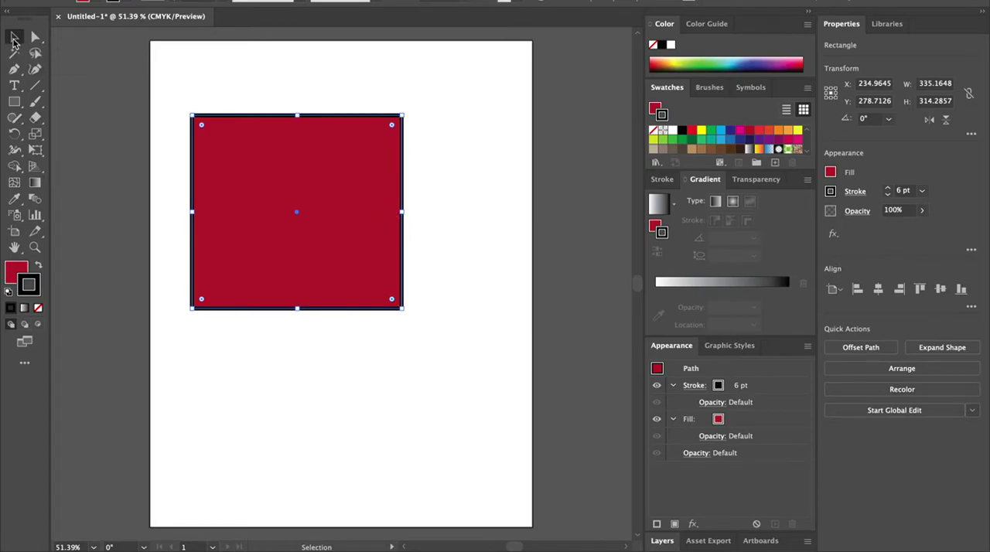
pyautogui.moveTo(324, 185); pyautogui.dragTo(380, 247)
pyautogui.moveTo(350, 368); pyautogui.dragTo(347, 325)
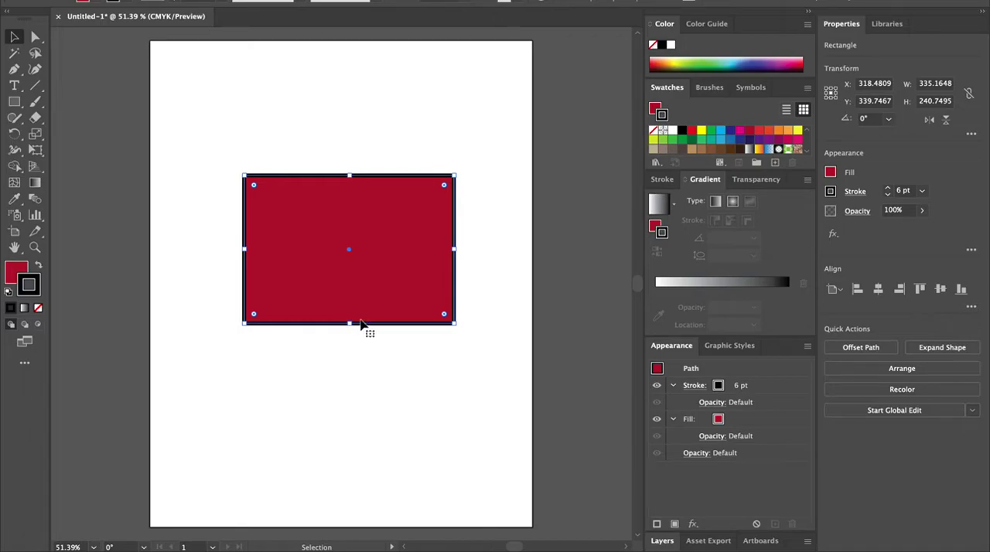
pyautogui.moveTo(349, 324); pyautogui.dragTo(346, 279)
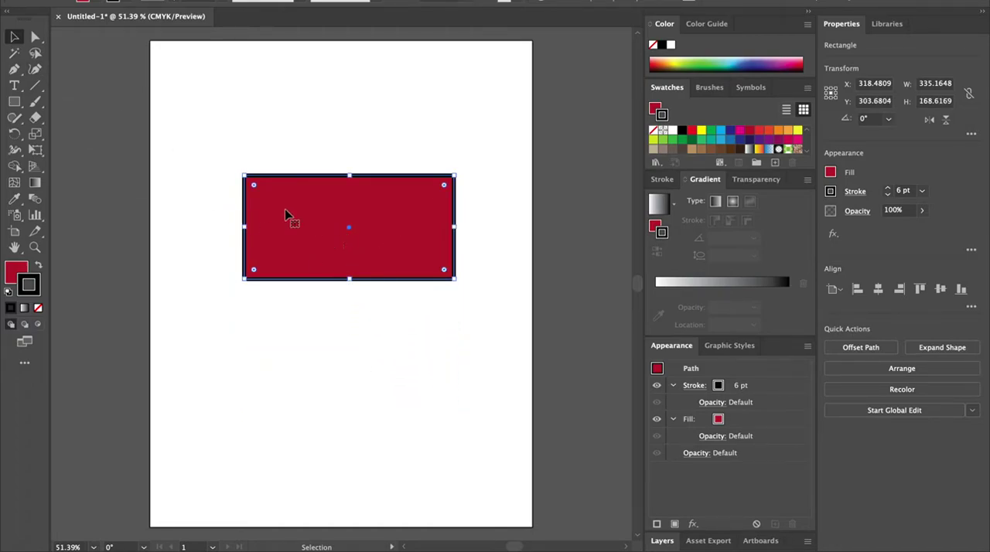
# Step: Resize the rectangle to about 440 pt wide and 222 pt tall
pyautogui.moveTo(244, 174)
pyautogui.mouseDown()
pyautogui.moveTo(219, 144)
pyautogui.moveTo(254, 160)
pyautogui.moveTo(354, 249)
pyautogui.moveTo(201, 106)
pyautogui.moveTo(249, 162)
pyautogui.mouseUp()
pyautogui.moveTo(352, 176); pyautogui.dragTo(340, 145)
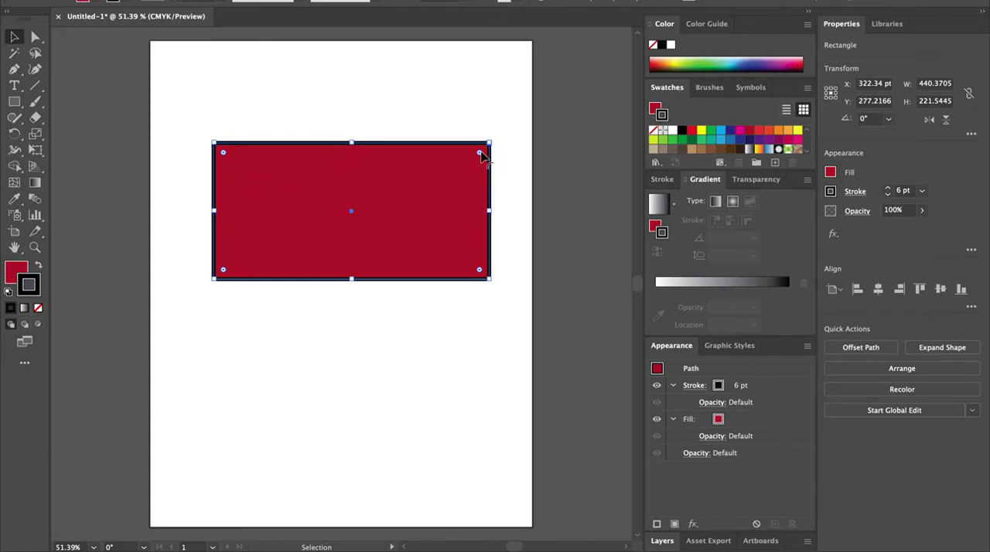
pyautogui.moveTo(479, 155)
pyautogui.mouseDown()
pyautogui.moveTo(379, 221)
pyautogui.moveTo(495, 145)
pyautogui.mouseUp()
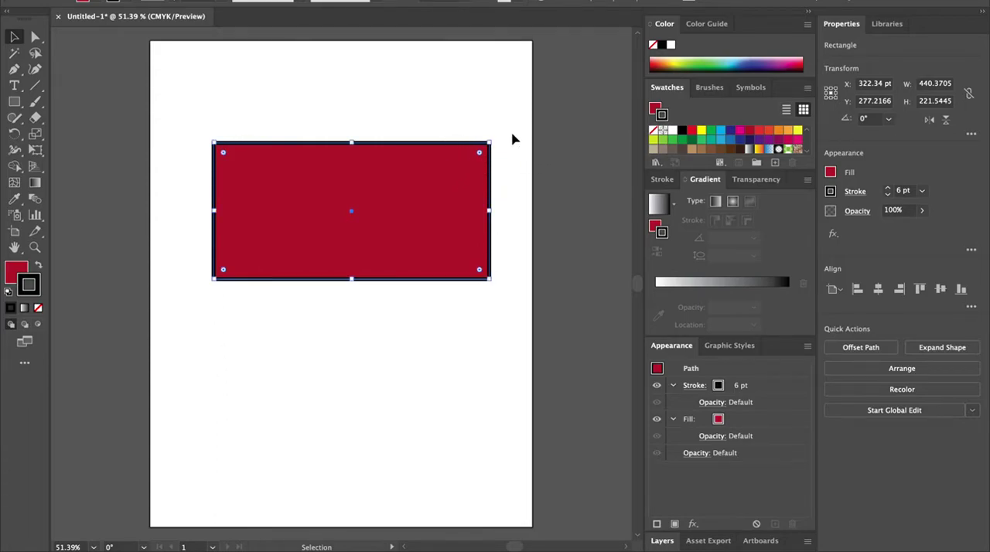
# Step: Drag the rectangle's anchor points with the Direct Selection tool to reshape it into a triangle
pyautogui.click(35, 38)
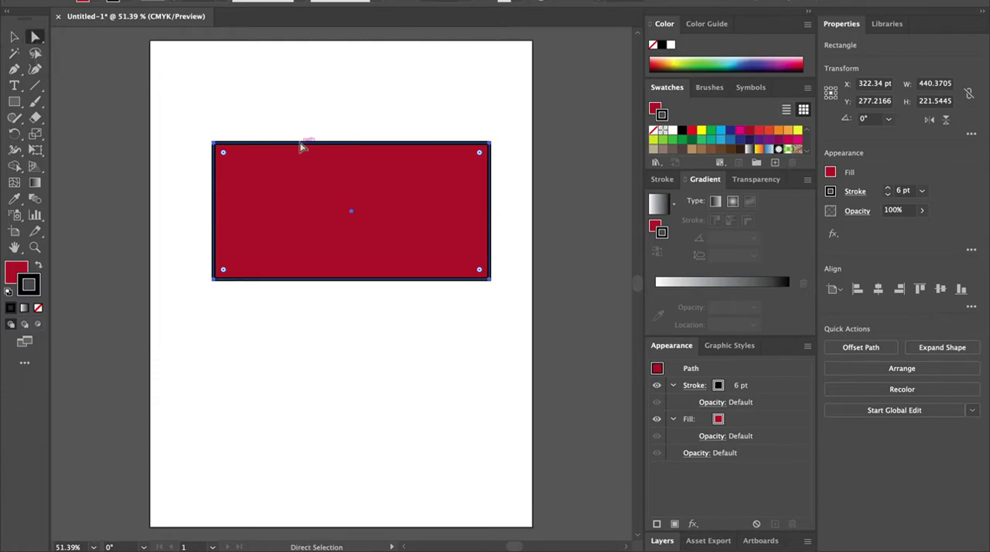
pyautogui.moveTo(491, 144); pyautogui.dragTo(302, 211)
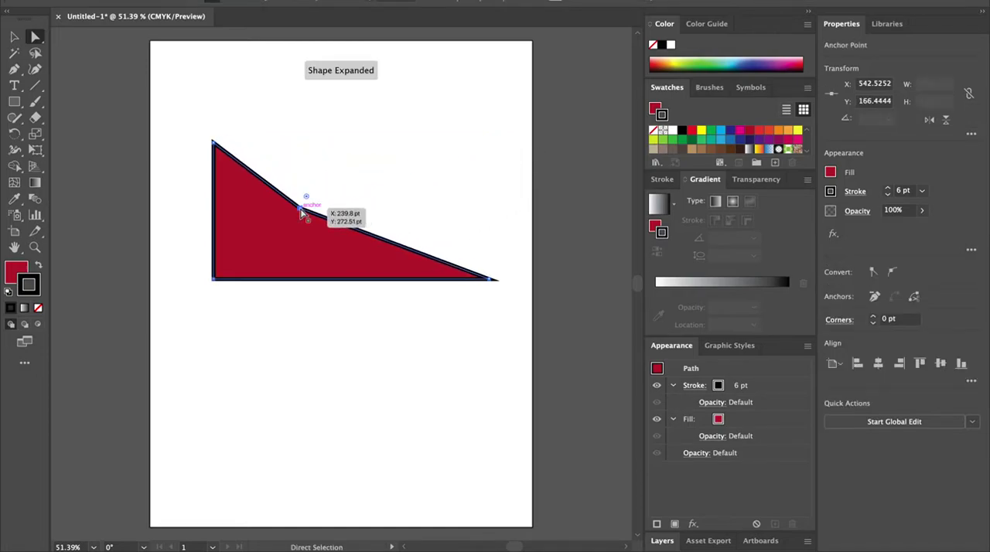
pyautogui.moveTo(495, 280); pyautogui.dragTo(457, 155)
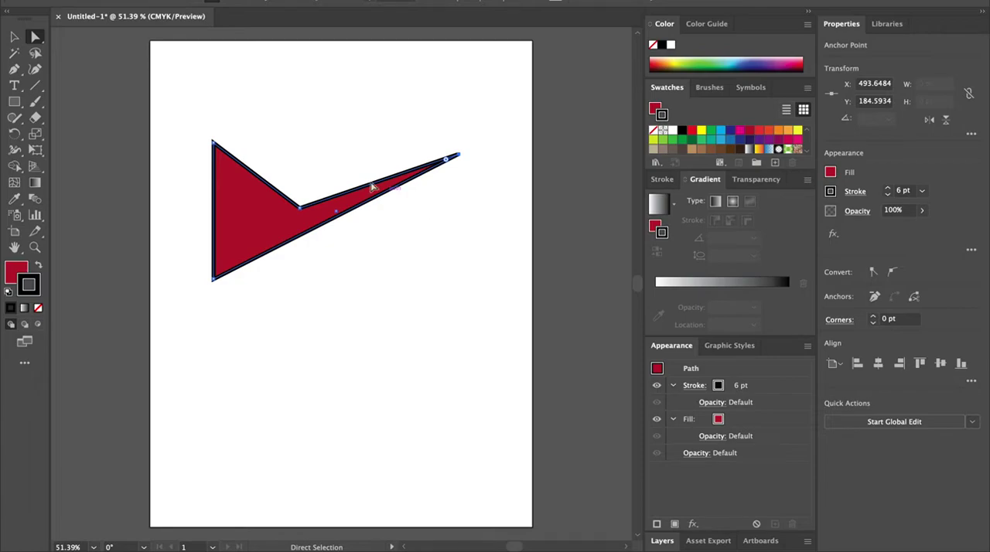
pyautogui.moveTo(301, 209); pyautogui.dragTo(263, 170)
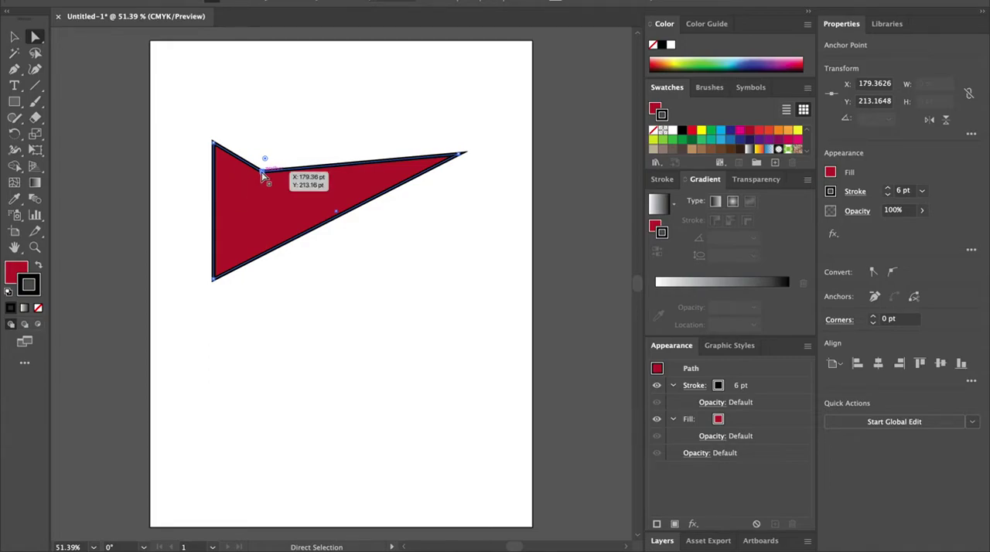
pyautogui.moveTo(265, 159); pyautogui.dragTo(445, 143)
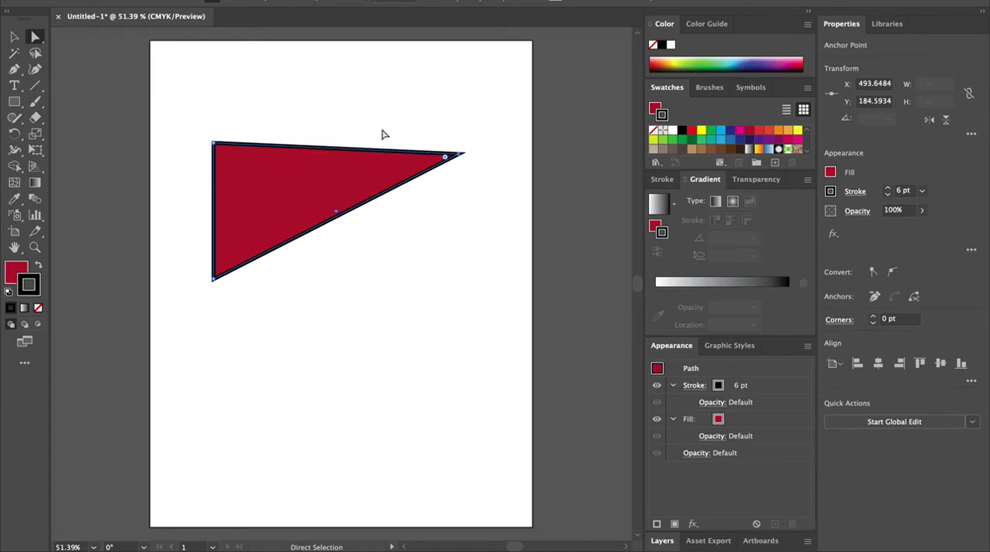
# Step: Move the triangle's right tip up so its top edge runs horizontally
pyautogui.moveTo(445, 158); pyautogui.dragTo(499, 153)
pyautogui.click(287, 193)
pyautogui.click(461, 155)
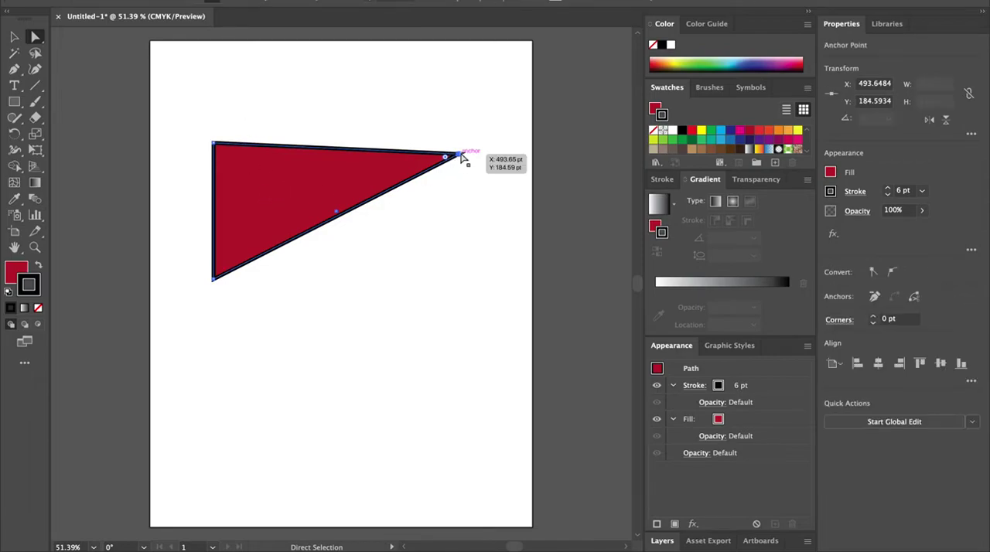
pyautogui.moveTo(462, 154); pyautogui.dragTo(462, 143)
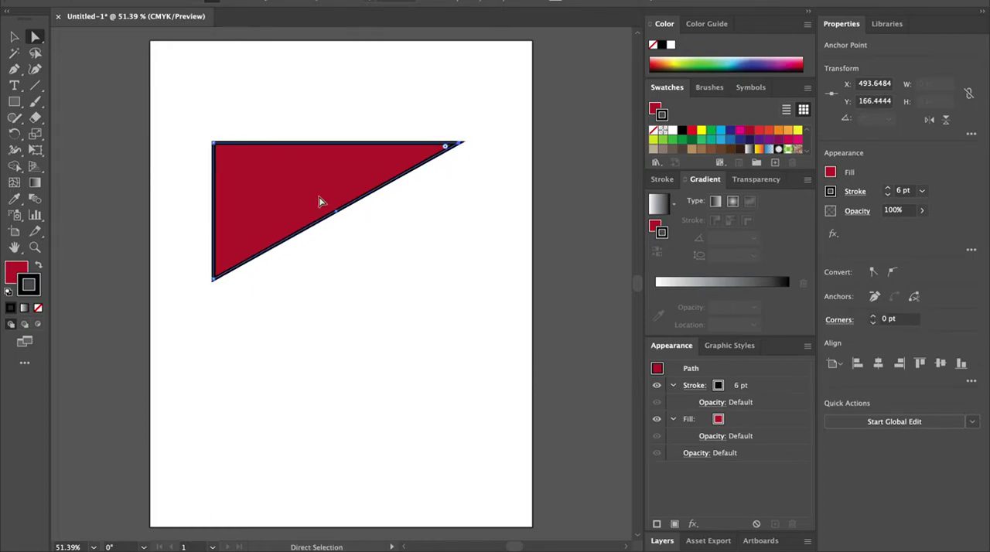
pyautogui.click(286, 198)
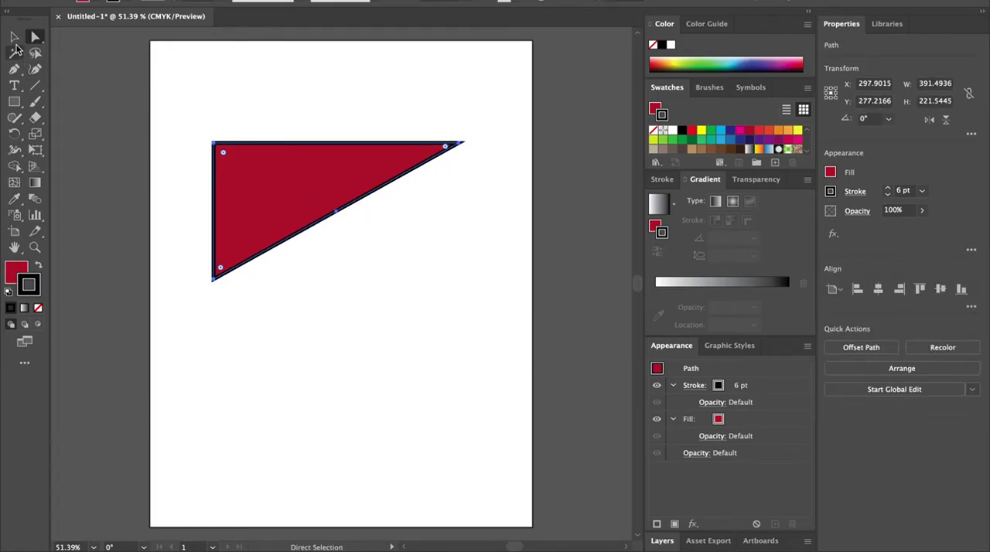
# Step: Duplicate the triangle three times by dragging copies down the artboard
pyautogui.press('v')
pyautogui.moveTo(283, 221); pyautogui.dragTo(311, 353)
pyautogui.moveTo(283, 154); pyautogui.dragTo(400, 238)
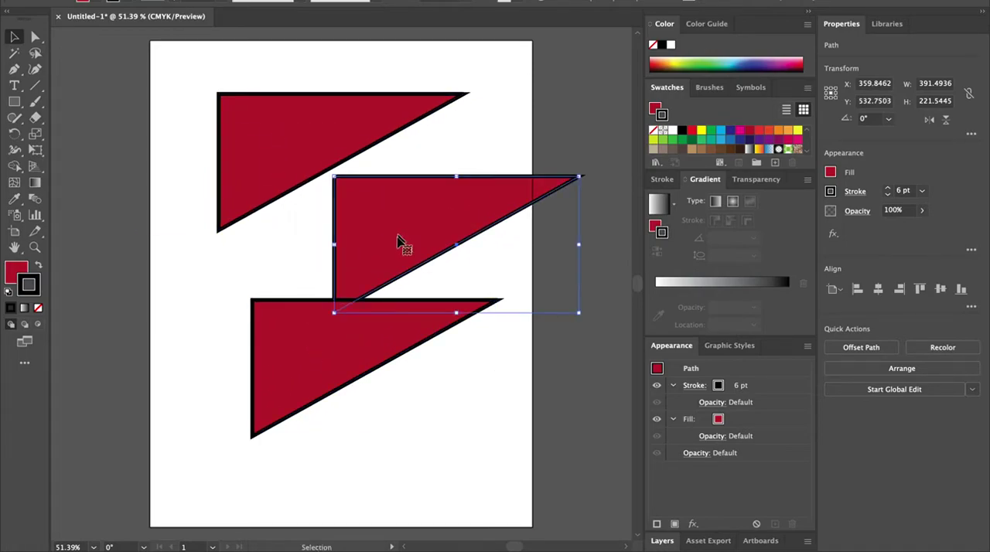
pyautogui.moveTo(298, 356); pyautogui.dragTo(352, 428)
# Step: Stack the four triangles along the artboard's left edge, each directly below the previous one
pyautogui.moveTo(269, 168); pyautogui.dragTo(200, 114)
pyautogui.moveTo(368, 225); pyautogui.dragTo(184, 231)
pyautogui.moveTo(184, 222); pyautogui.dragTo(184, 221)
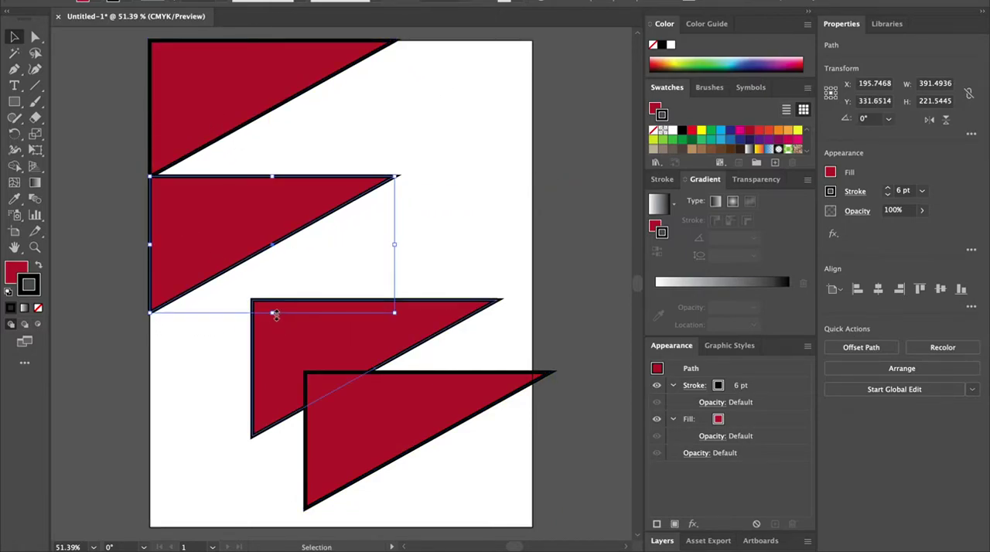
pyautogui.moveTo(283, 357); pyautogui.dragTo(193, 368)
pyautogui.moveTo(337, 417); pyautogui.dragTo(196, 489)
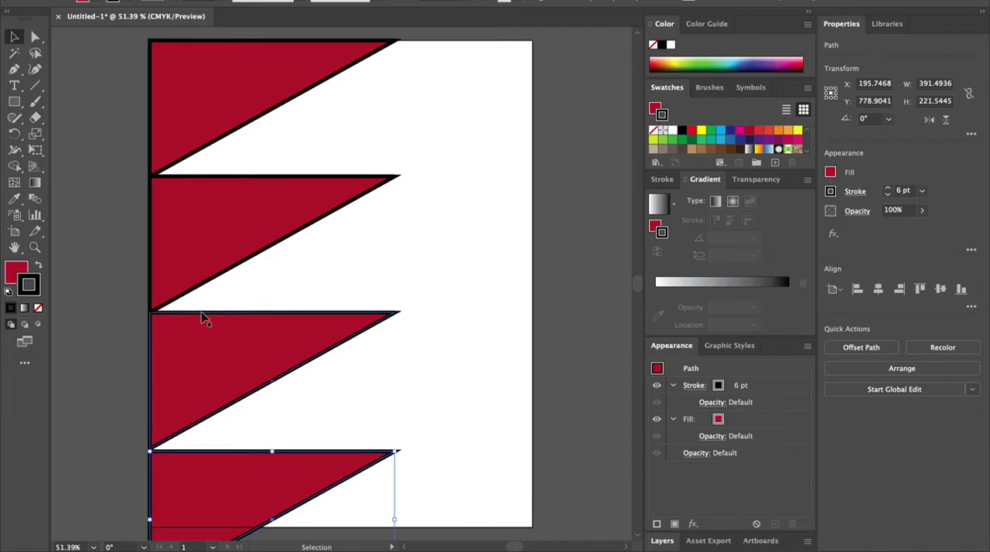
# Step: Duplicate the column of four triangles into a second column directly to its right
pyautogui.moveTo(197, 109); pyautogui.dragTo(401, 95)
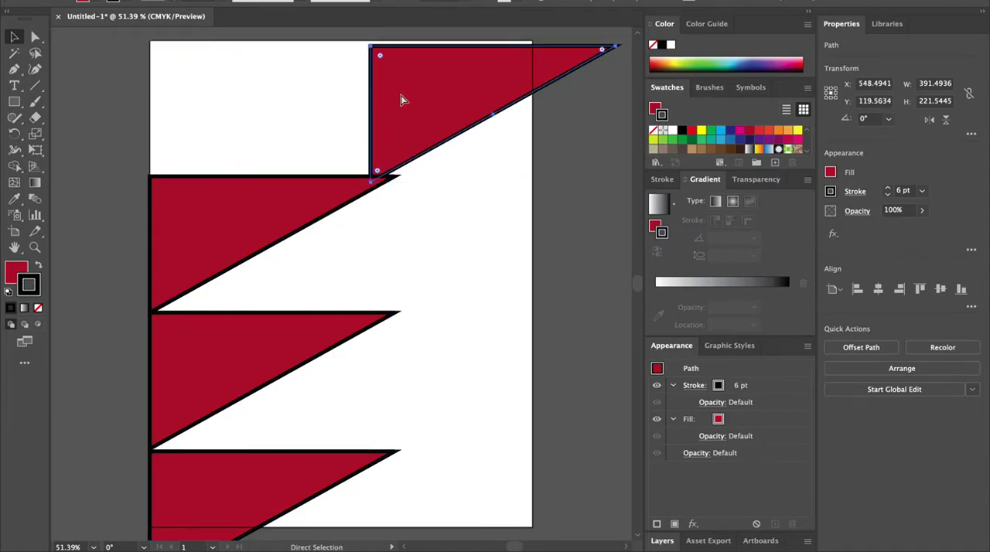
pyautogui.hotkey('ctrl', 'z')
pyautogui.moveTo(194, 70); pyautogui.dragTo(442, 475)
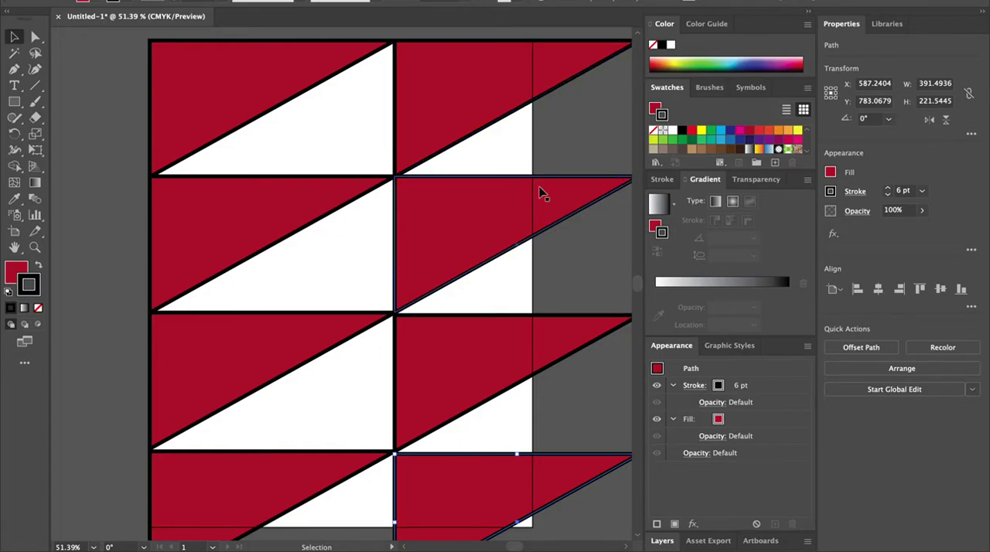
pyautogui.scroll(-3, 583, 281)
pyautogui.scroll(3, 584, 287)
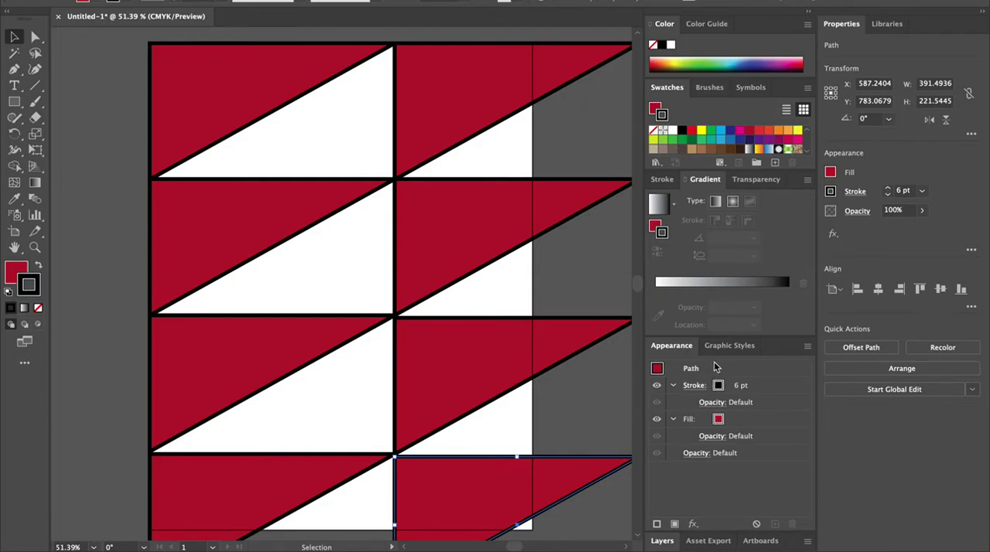
# Step: Open the Layers panel and expand Layer 1 to examine the paths it contains
pyautogui.click(661, 541)
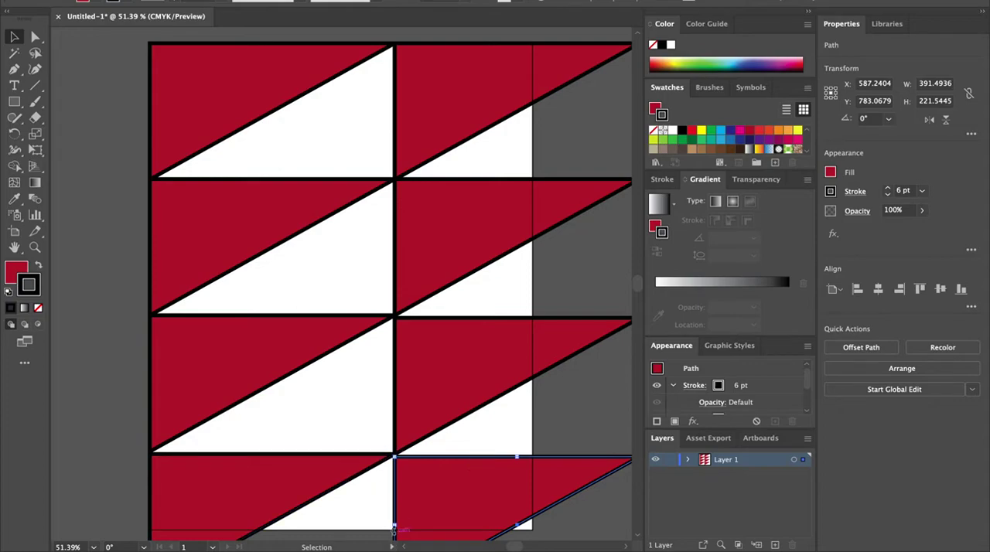
pyautogui.click(687, 460)
pyautogui.click(686, 460)
pyautogui.moveTo(733, 438); pyautogui.dragTo(736, 398)
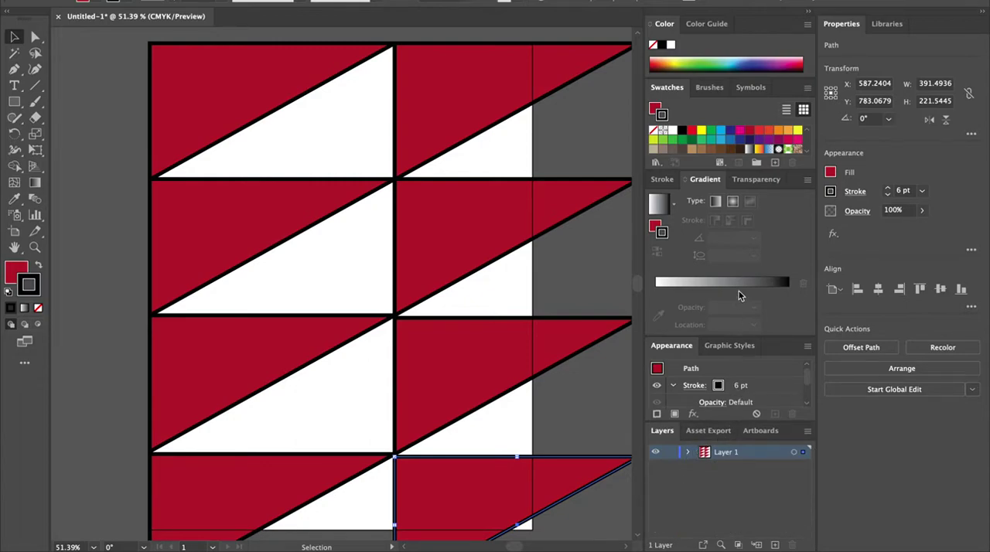
pyautogui.click(687, 452)
pyautogui.scroll(-2, 744, 493)
pyautogui.scroll(2, 742, 490)
pyautogui.scroll(-2, 740, 487)
pyautogui.scroll(1, 740, 488)
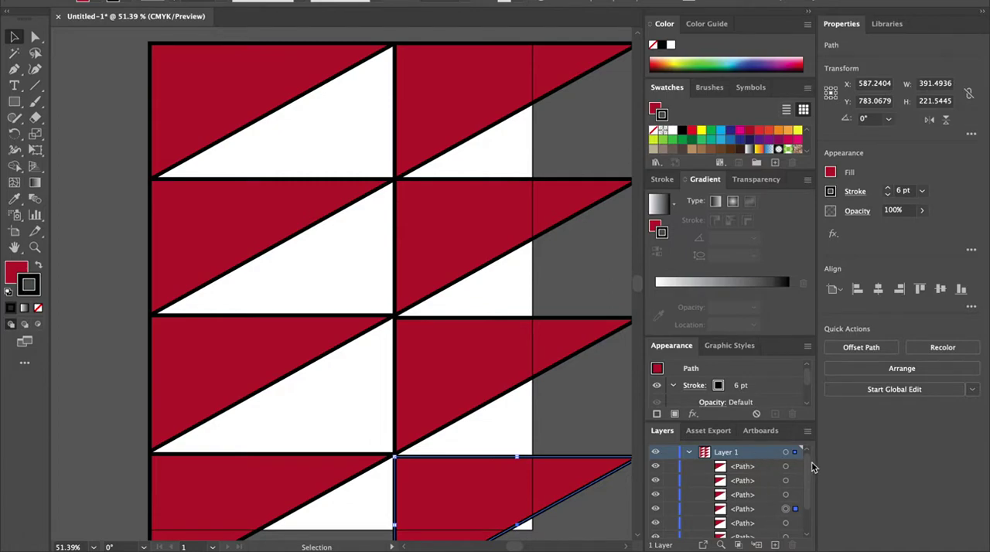
pyautogui.click(689, 453)
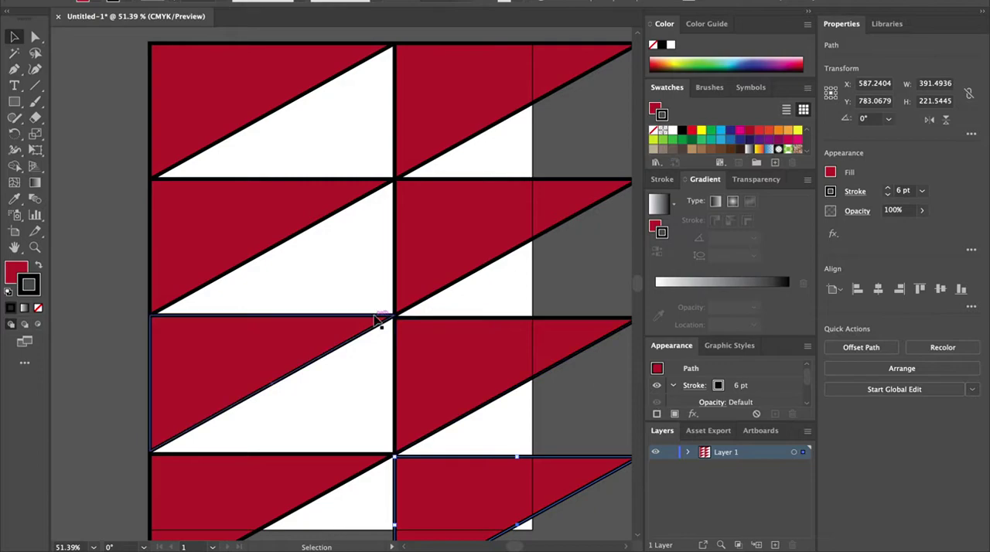
pyautogui.click(13, 108)
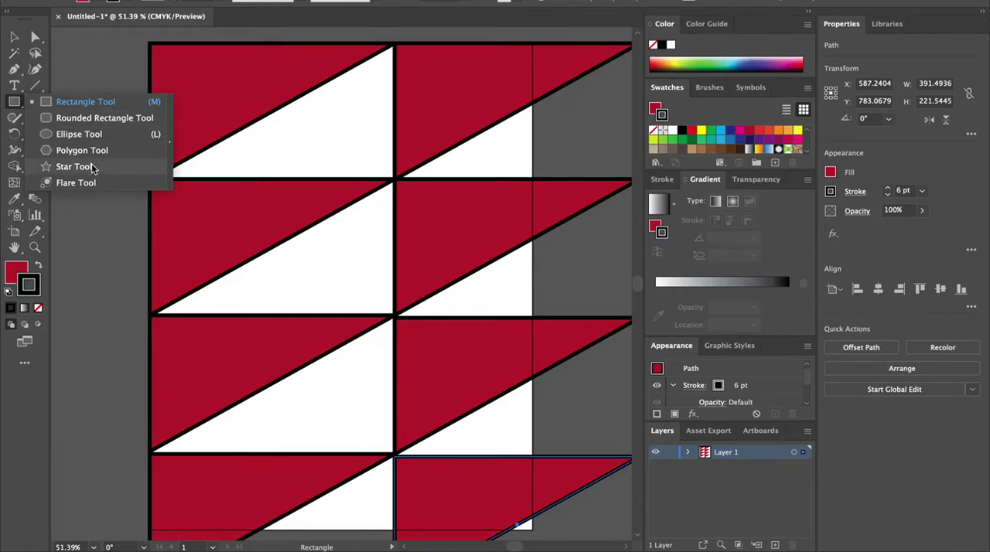
pyautogui.click(377, 165)
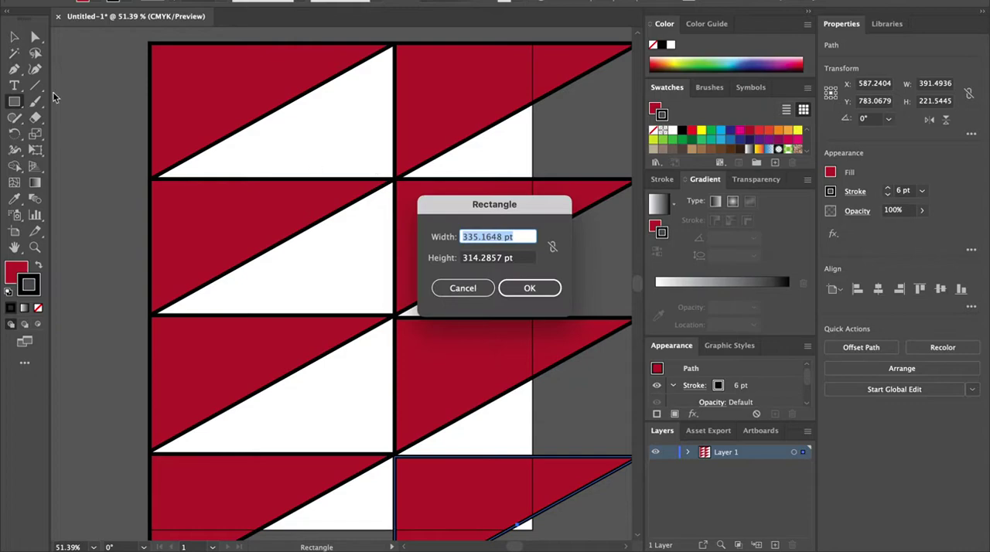
pyautogui.click(462, 289)
# Step: Try drawing a circle about 377 pt wide over the triangles with the Ellipse tool, then delete it
pyautogui.click(15, 102)
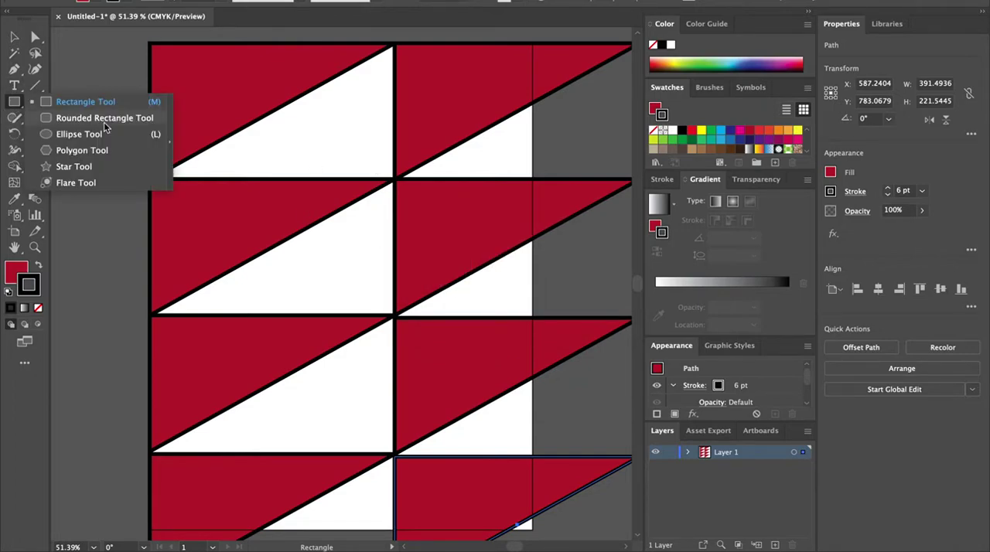
pyautogui.click(94, 138)
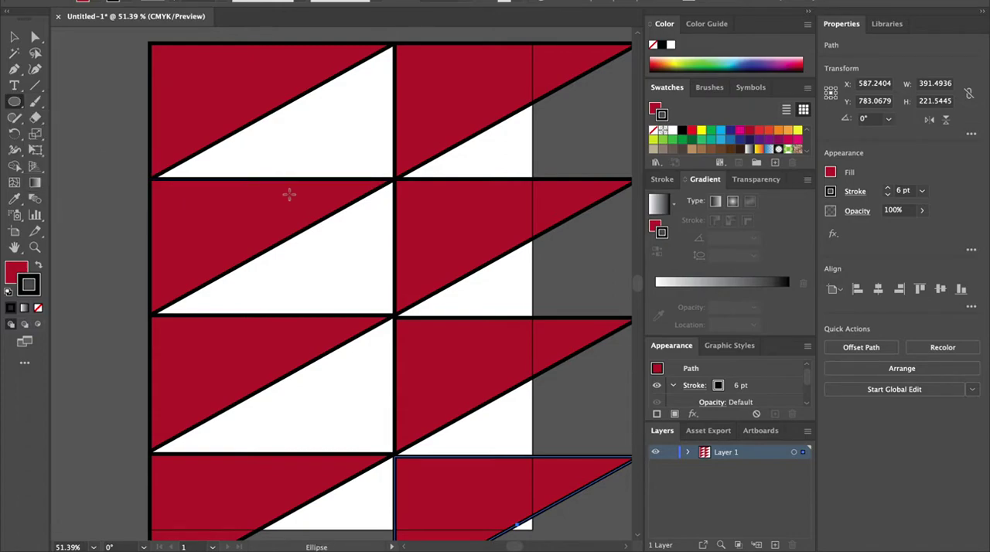
pyautogui.moveTo(271, 173); pyautogui.dragTo(457, 356)
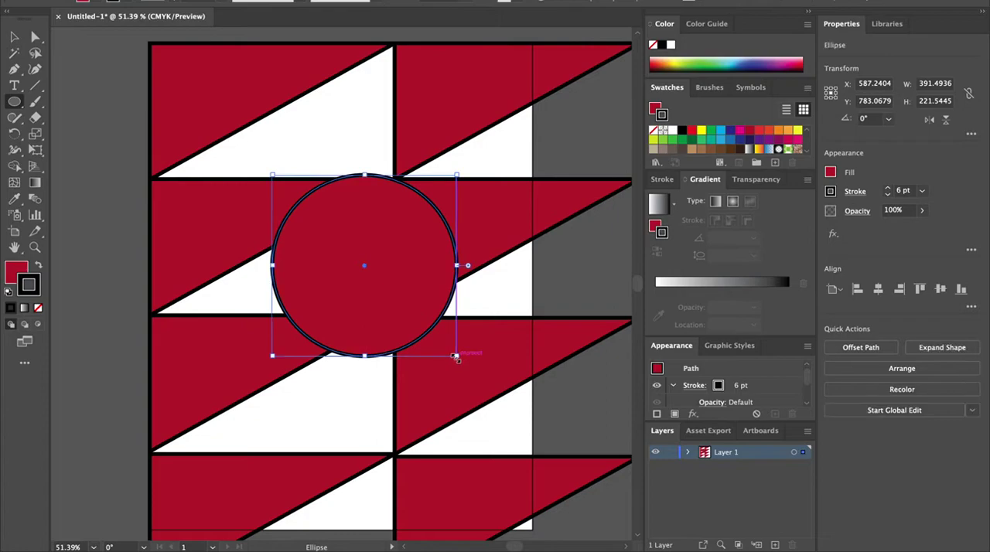
pyautogui.press('super+z')
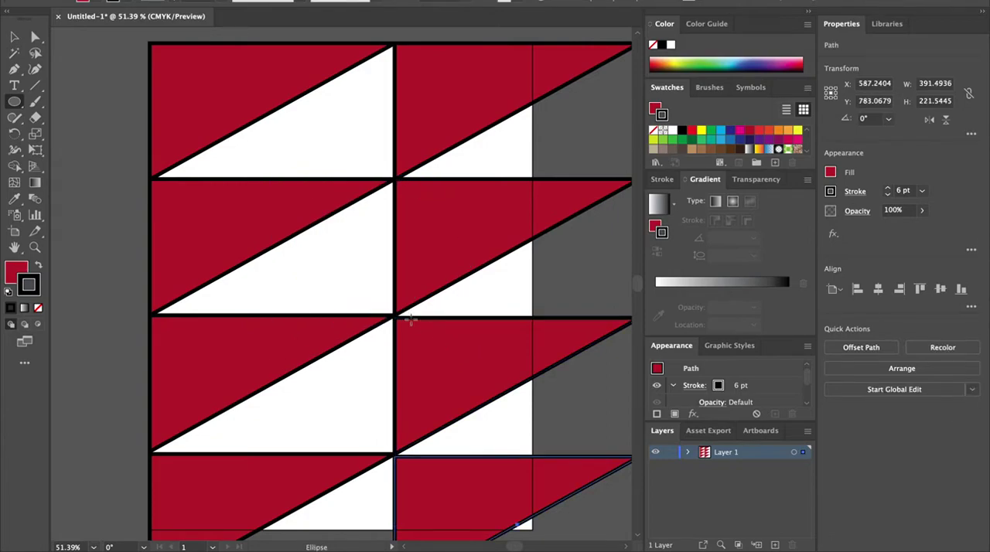
pyautogui.moveTo(223, 143); pyautogui.dragTo(423, 376)
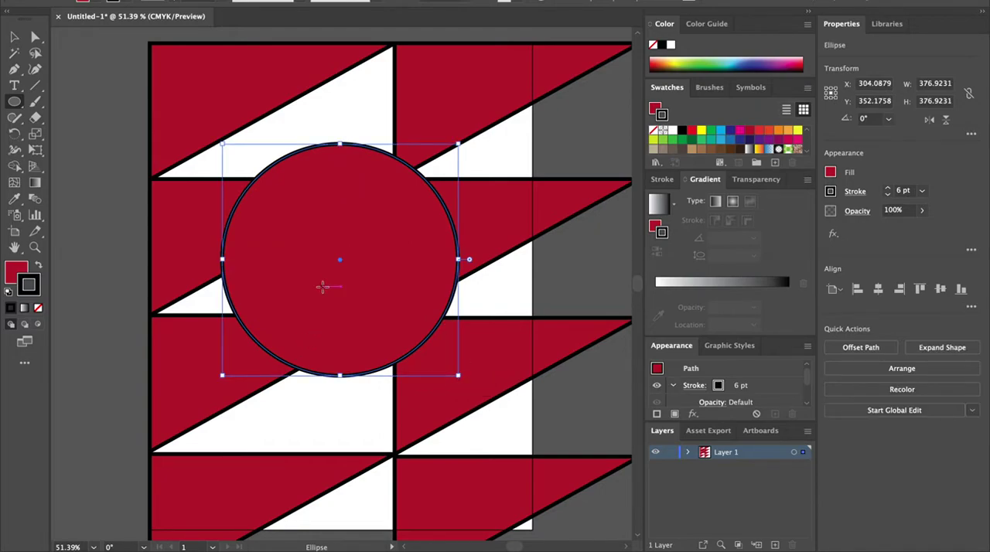
pyautogui.press('Delete')
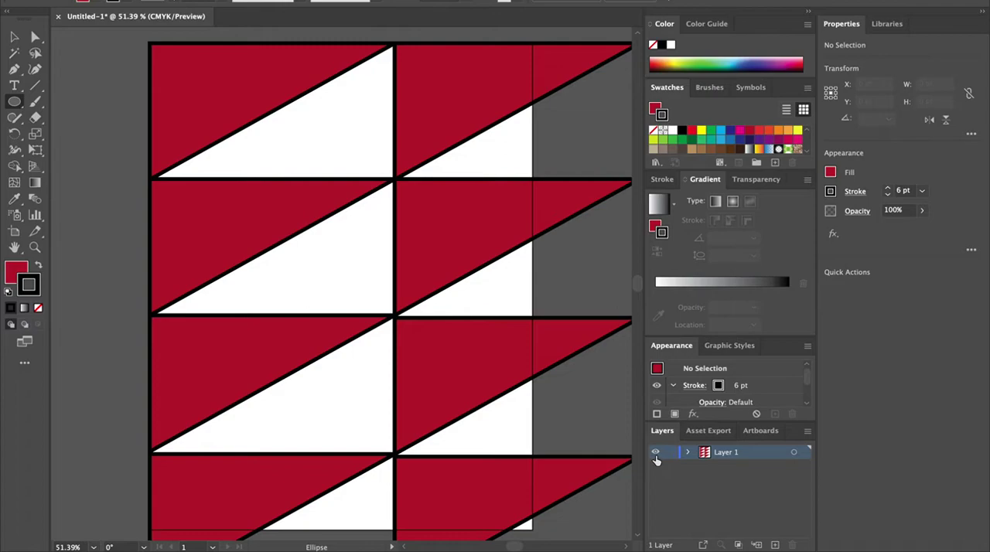
# Step: Hide Layer 1 and create a new layer above it
pyautogui.click(655, 451)
pyautogui.click(775, 544)
pyautogui.press('v')
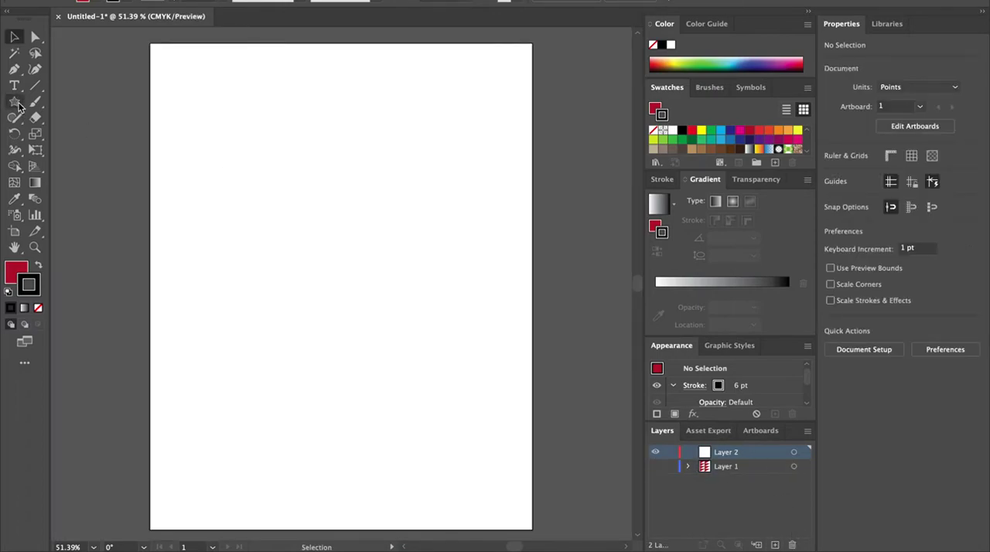
# Step: Draw a five-point star about 179 pt wide near the artboard's top-left corner and nudge it into place
pyautogui.moveTo(14, 102); pyautogui.dragTo(98, 165)
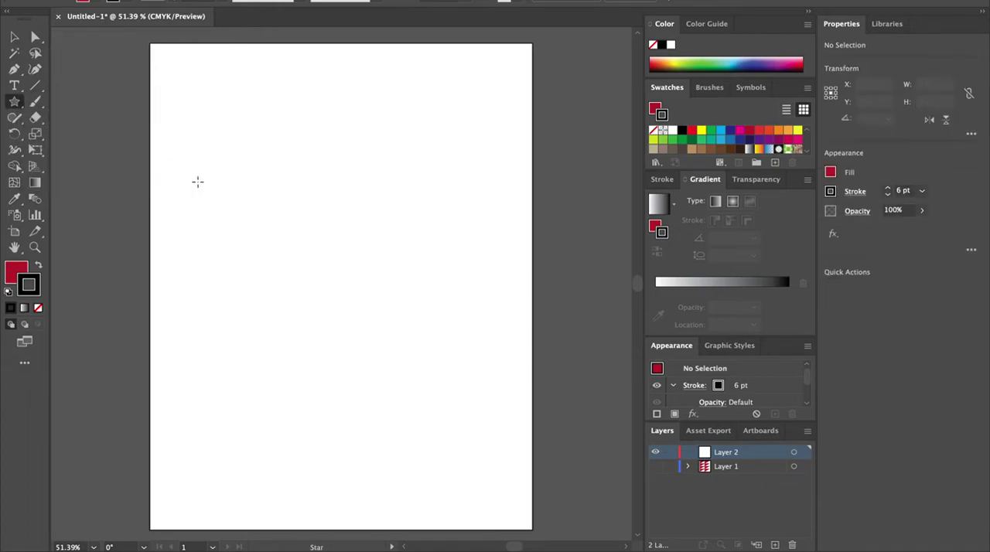
pyautogui.moveTo(265, 106); pyautogui.dragTo(325, 139)
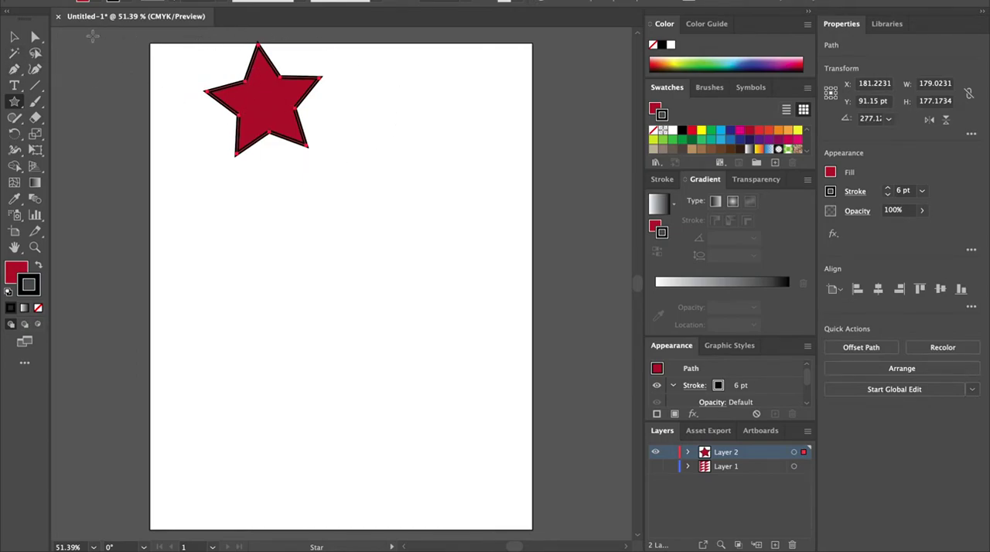
pyautogui.click(14, 36)
pyautogui.moveTo(302, 103); pyautogui.dragTo(251, 163)
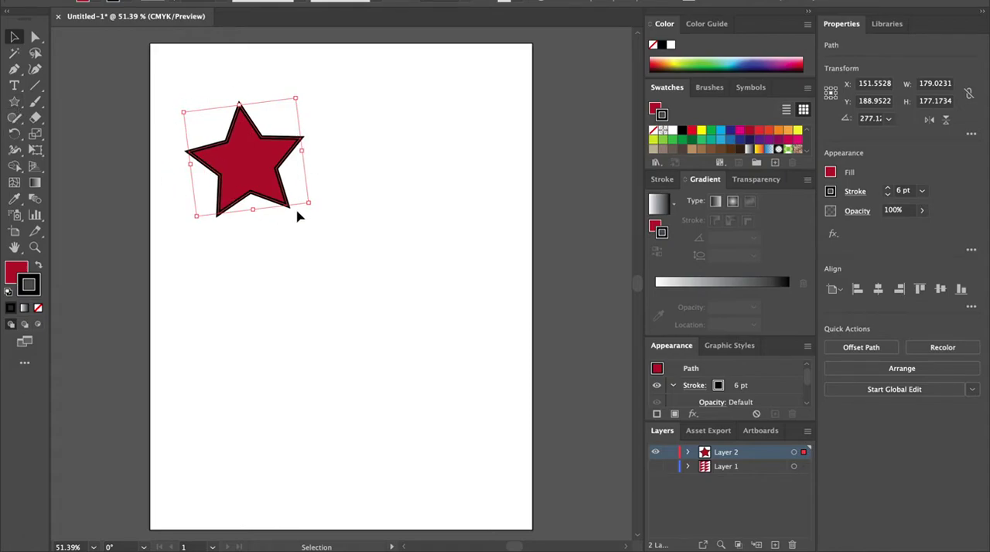
# Step: Create an 11-point star on the first star with Radius 1 94.8499 pt and Radius 2 20 pt
pyautogui.doubleClick(239, 179)
pyautogui.rightClick(236, 176)
pyautogui.press('Escape')
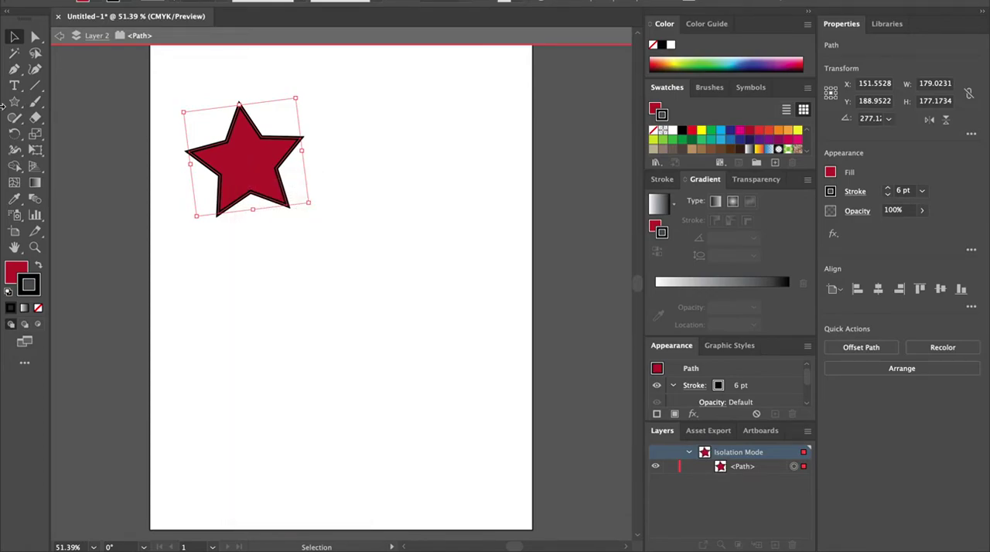
pyautogui.click(14, 101)
pyautogui.click(245, 164)
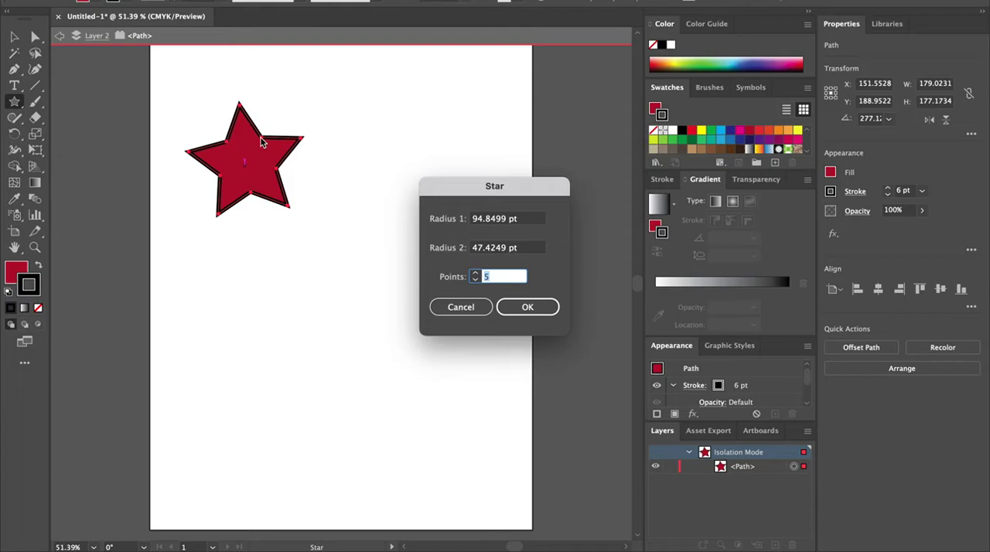
pyautogui.click(474, 272)
pyautogui.click(474, 272)
pyautogui.click(481, 248)
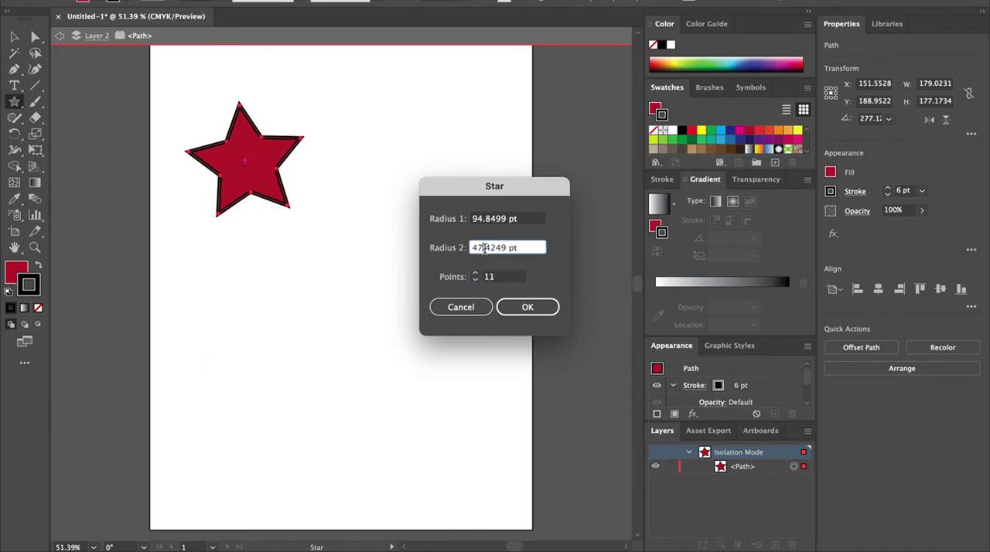
pyautogui.moveTo(508, 247); pyautogui.dragTo(393, 250)
pyautogui.write('20')
pyautogui.click(529, 307)
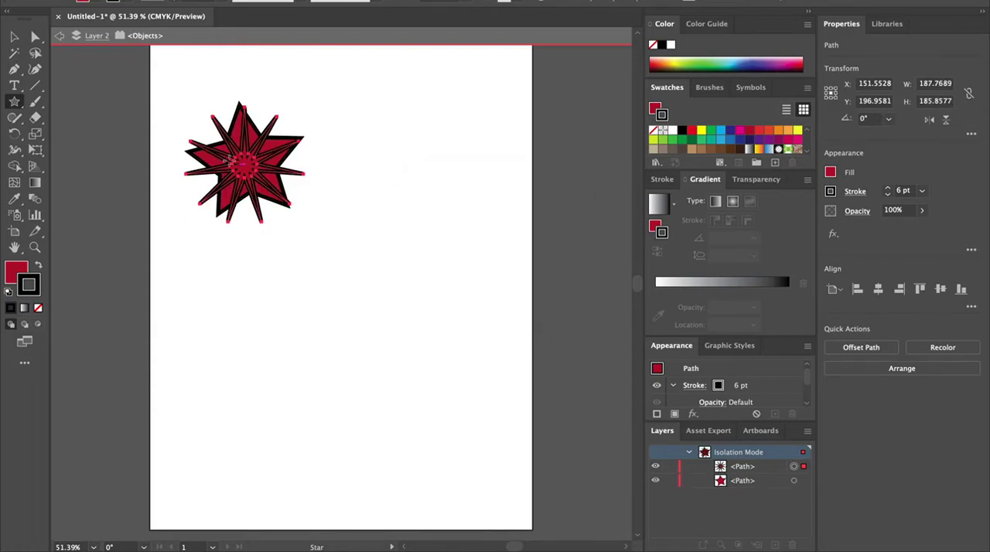
# Step: Move the 11-point star to the right of the first star and set its stroke weight to 2 pt
pyautogui.click(14, 37)
pyautogui.moveTo(266, 155); pyautogui.dragTo(427, 192)
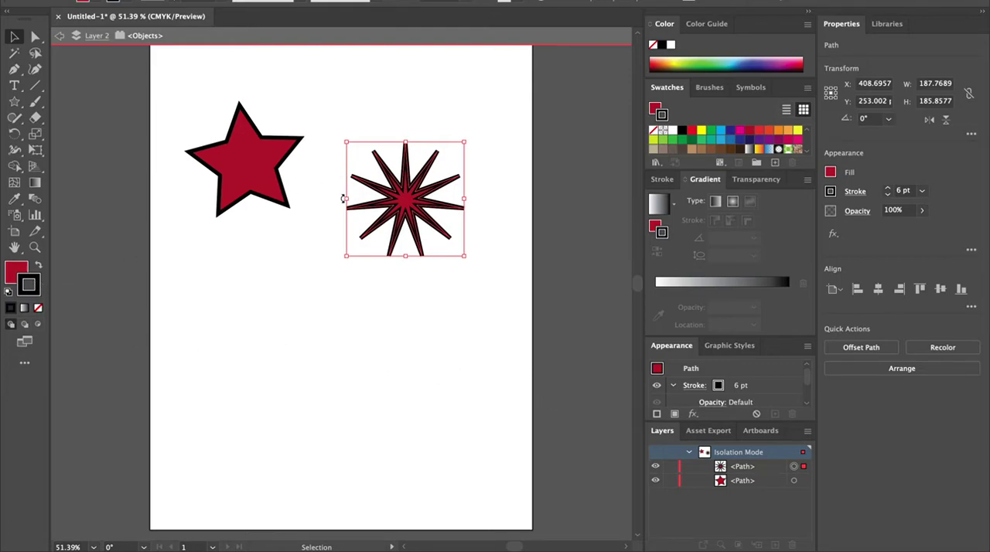
pyautogui.click(222, 1)
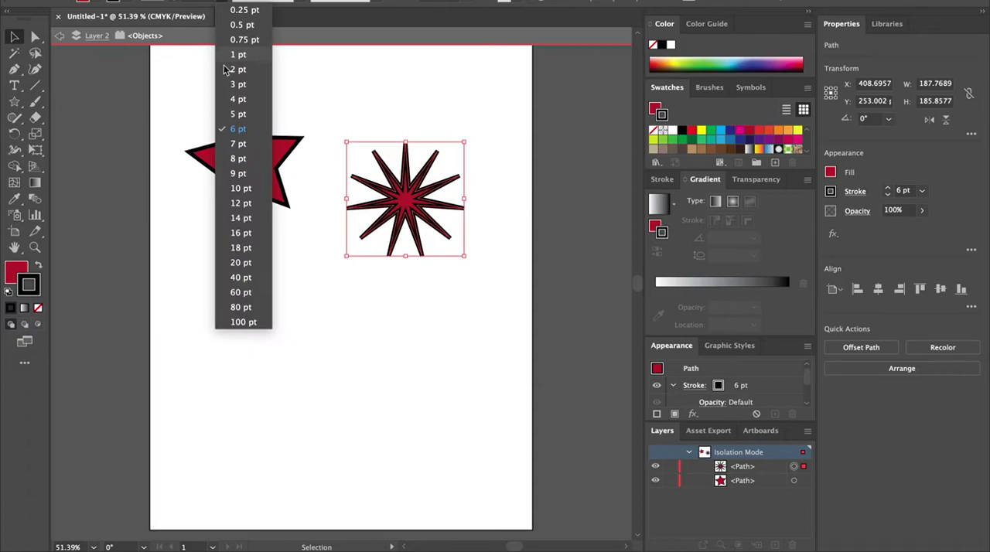
pyautogui.click(240, 68)
pyautogui.click(468, 282)
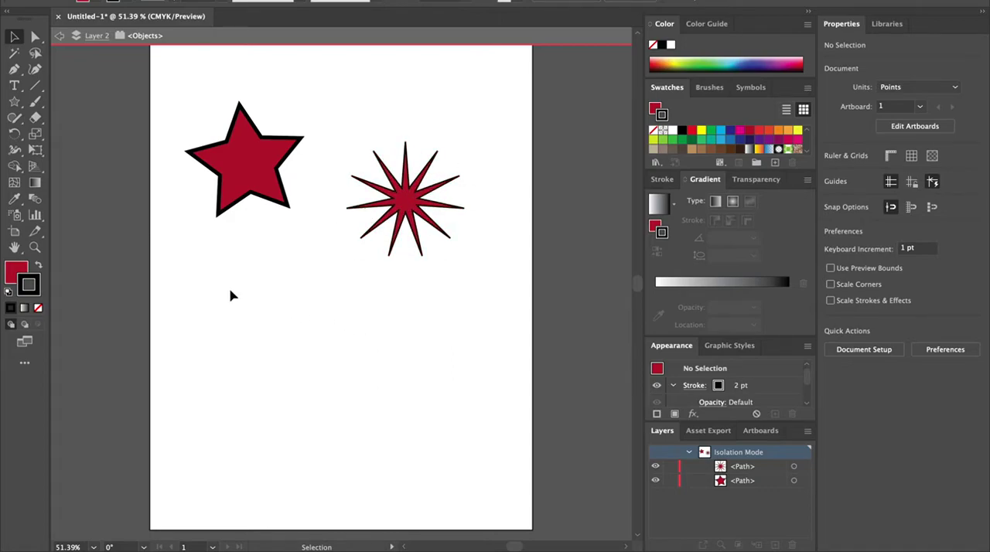
# Step: Draw a star about 190 pt wide below the first star, changing its number of points while dragging
pyautogui.click(14, 102)
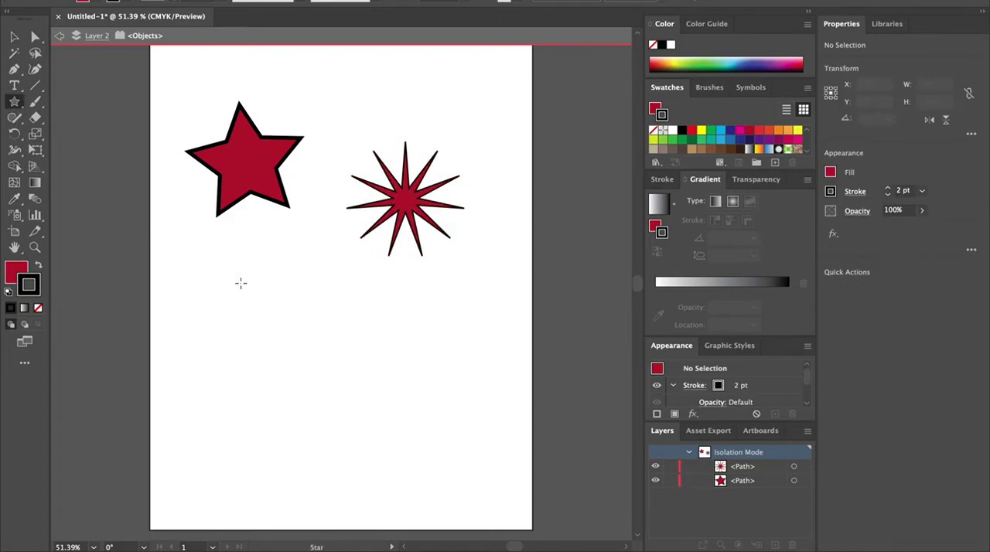
pyautogui.moveTo(279, 346); pyautogui.dragTo(320, 390)
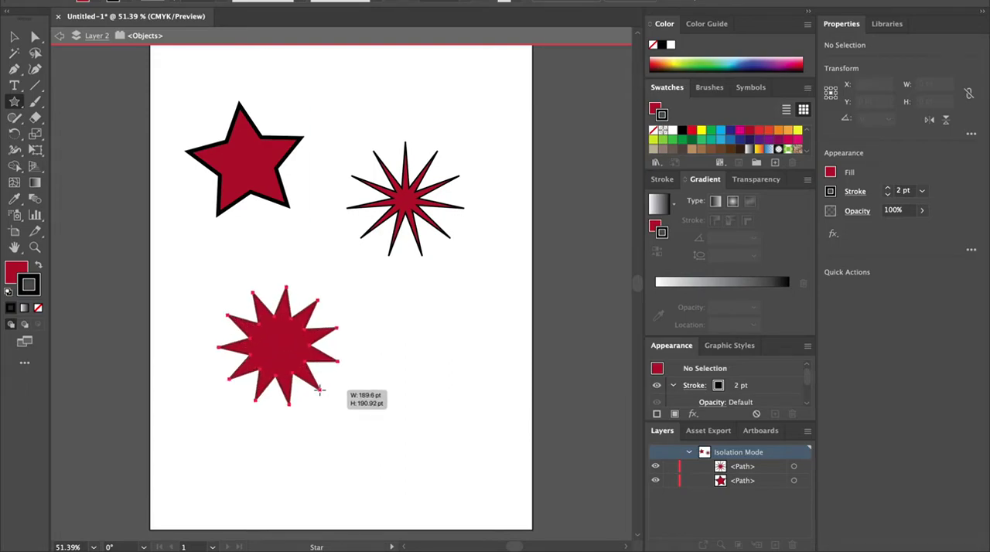
pyautogui.press('Up')
pyautogui.press('Up')
pyautogui.press('Up')
pyautogui.press('Up')
pyautogui.press('Up')
pyautogui.press('Up')
pyautogui.press('Up')
pyautogui.press('Up')
pyautogui.press('Up')
pyautogui.press('Up')
pyautogui.moveTo(319, 390); pyautogui.dragTo(323, 404)
pyautogui.press('Down')
pyautogui.press('Down')
pyautogui.press('Down')
pyautogui.press('Down')
pyautogui.press('Down')
pyautogui.press('Down')
pyautogui.press('Down')
pyautogui.press('Down')
pyautogui.press('Down')
pyautogui.press('Up')
pyautogui.press('Up')
pyautogui.press('Up')
pyautogui.press('Up')
pyautogui.press('Up')
pyautogui.press('Up')
pyautogui.press('Down')
pyautogui.press('Down')
pyautogui.press('Down')
pyautogui.press('Down')
pyautogui.press('Down')
pyautogui.press('Down')
pyautogui.press('Down')
pyautogui.press('Down')
pyautogui.press('Down')
pyautogui.press('Down')
pyautogui.press('Down')
pyautogui.press('Down')
pyautogui.press('Down')
pyautogui.press('Down')
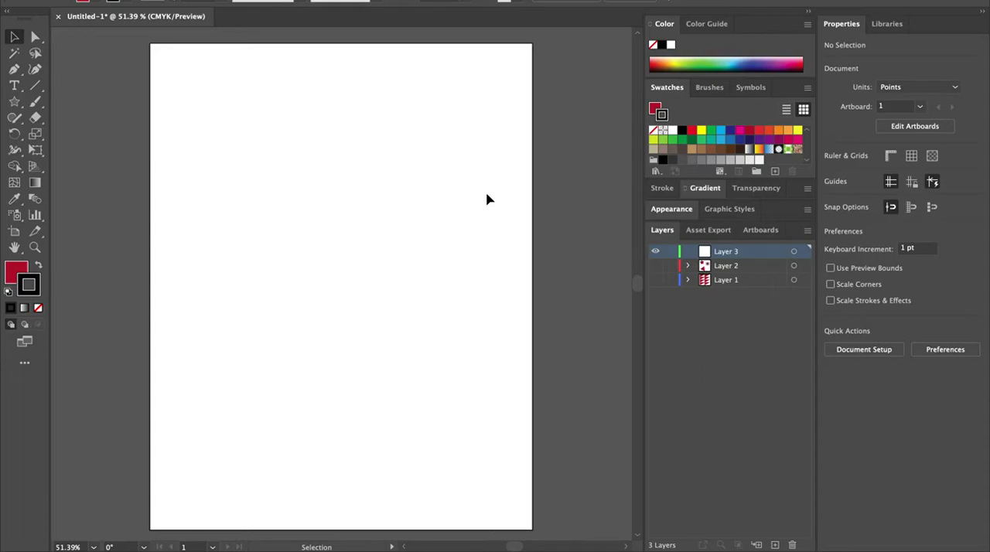
# Step: Paint a wavy vertical line about 450 pt tall on a new layer with the Paintbrush tool
pyautogui.click(35, 102)
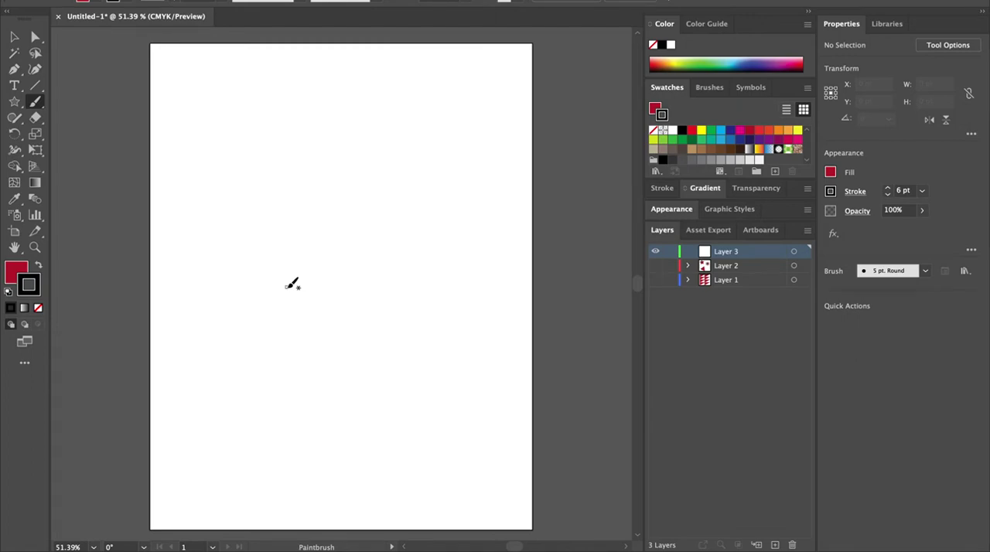
pyautogui.moveTo(293, 401)
pyautogui.mouseDown()
pyautogui.moveTo(270, 358)
pyautogui.moveTo(268, 298)
pyautogui.moveTo(298, 243)
pyautogui.moveTo(303, 178)
pyautogui.moveTo(287, 126)
pyautogui.mouseUp()
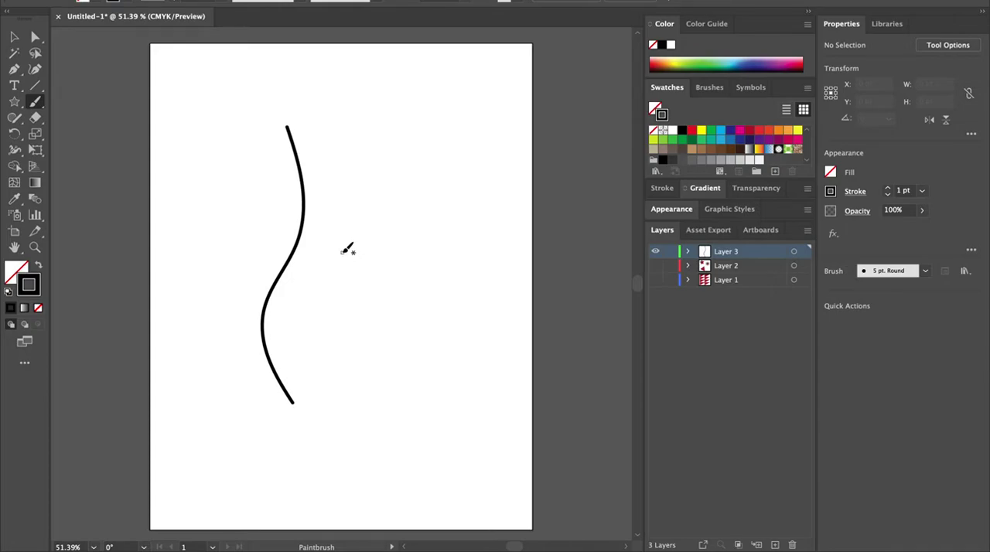
# Step: Move the brushed line to the right and stretch it to about 556 pt tall
pyautogui.click(16, 38)
pyautogui.click(34, 37)
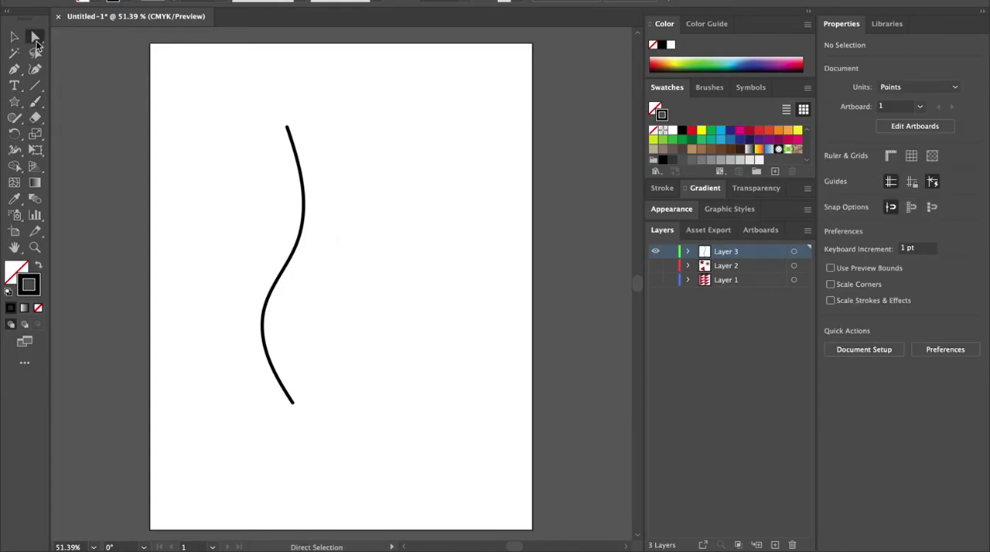
pyautogui.click(307, 215)
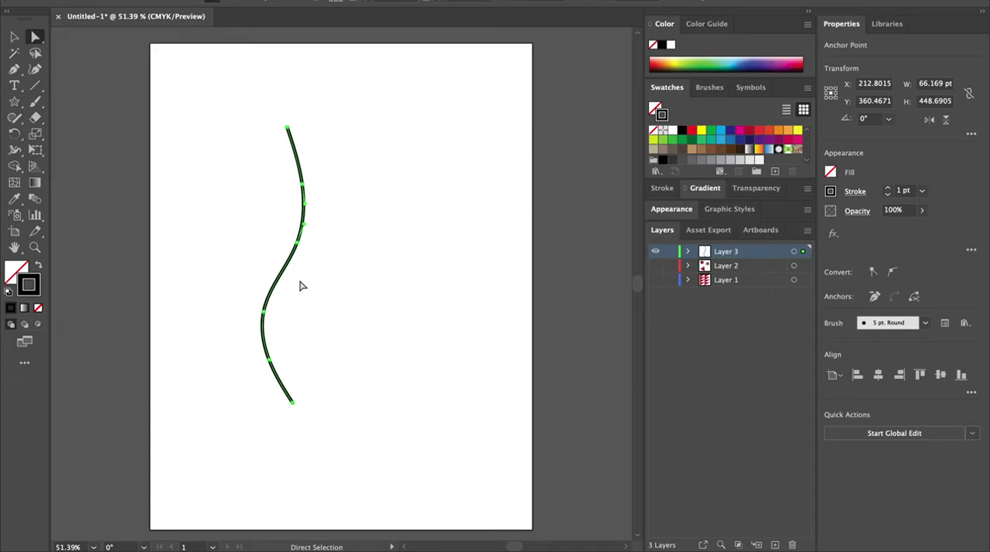
pyautogui.click(14, 37)
pyautogui.moveTo(297, 244); pyautogui.dragTo(340, 257)
pyautogui.moveTo(326, 418); pyautogui.dragTo(325, 481)
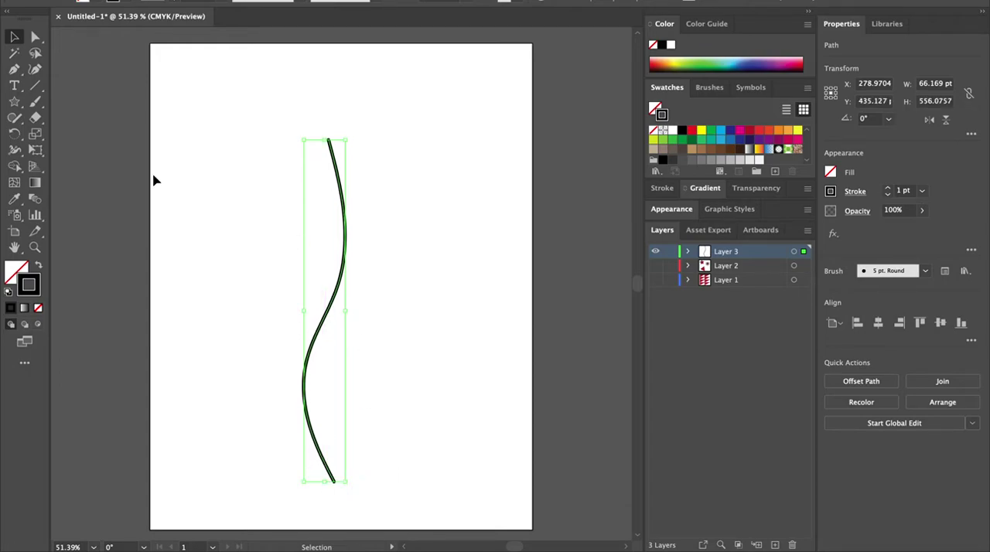
# Step: Reshape the brushed line by dragging its anchor points with the Direct Selection tool
pyautogui.click(36, 38)
pyautogui.moveTo(338, 214); pyautogui.dragTo(392, 204)
pyautogui.moveTo(363, 284); pyautogui.dragTo(368, 292)
pyautogui.moveTo(323, 363); pyautogui.dragTo(296, 360)
pyautogui.moveTo(351, 477); pyautogui.dragTo(378, 376)
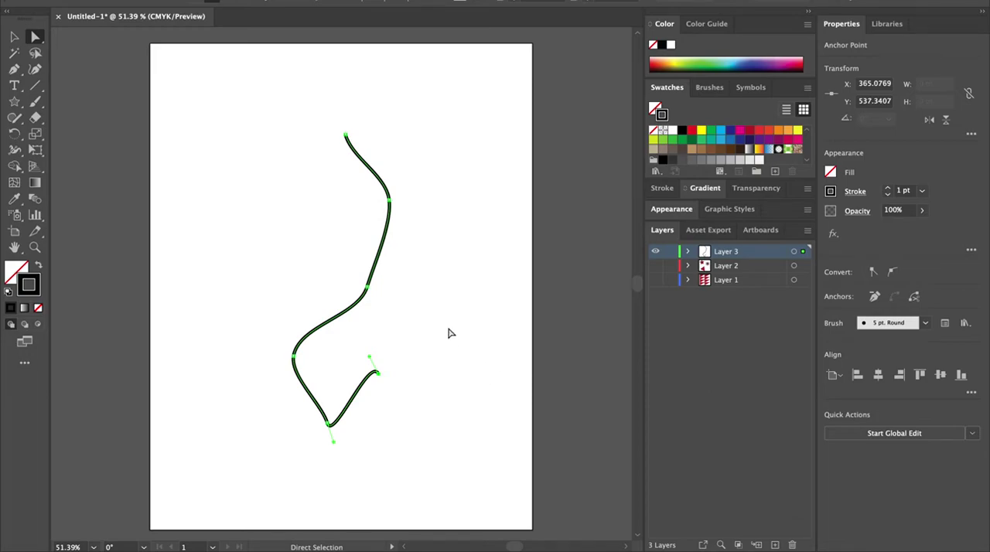
# Step: Reshape the brushed line's lower curve and top end by dragging its anchor points and handles
pyautogui.click(370, 364)
pyautogui.click(379, 375)
pyautogui.moveTo(369, 359); pyautogui.dragTo(331, 353)
pyautogui.moveTo(334, 448); pyautogui.dragTo(357, 408)
pyautogui.click(294, 357)
pyautogui.moveTo(290, 369); pyautogui.dragTo(268, 378)
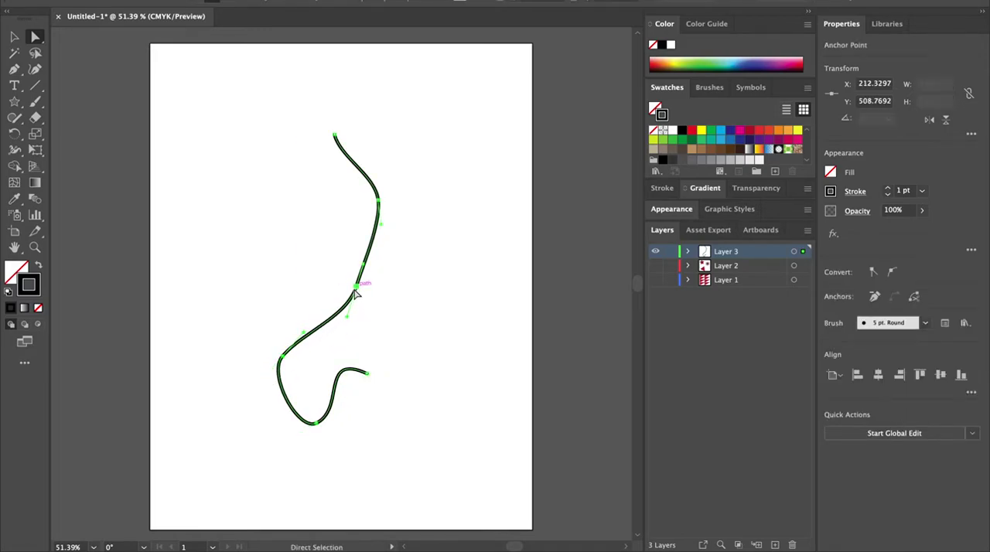
pyautogui.click(347, 317)
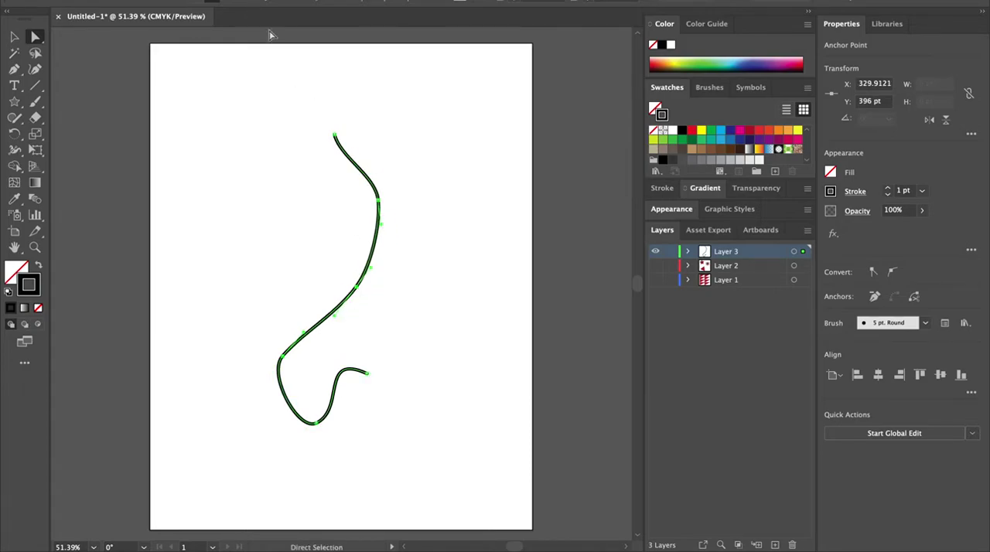
pyautogui.click(268, 0)
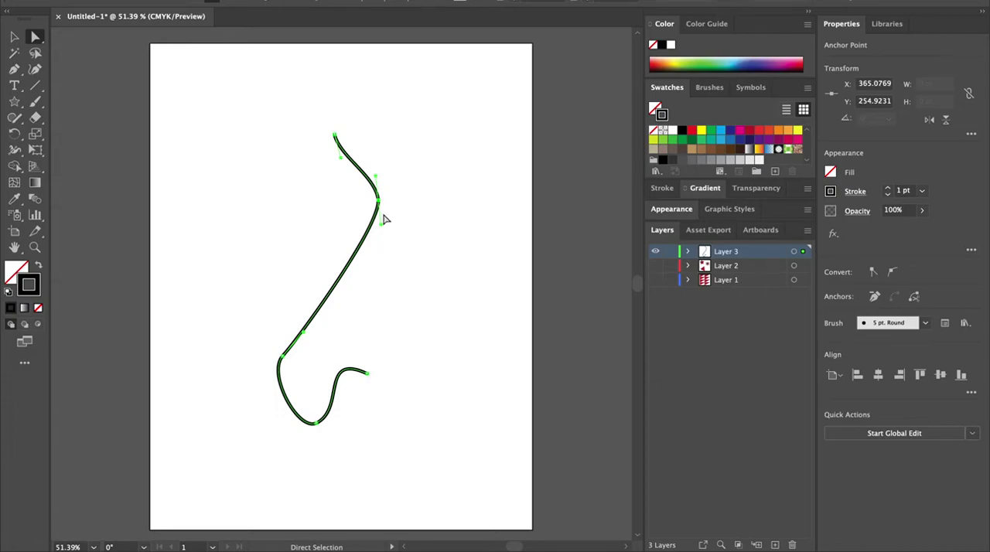
pyautogui.moveTo(382, 223)
pyautogui.mouseDown()
pyautogui.moveTo(394, 201)
pyautogui.moveTo(398, 222)
pyautogui.mouseUp()
pyautogui.moveTo(335, 138); pyautogui.dragTo(386, 137)
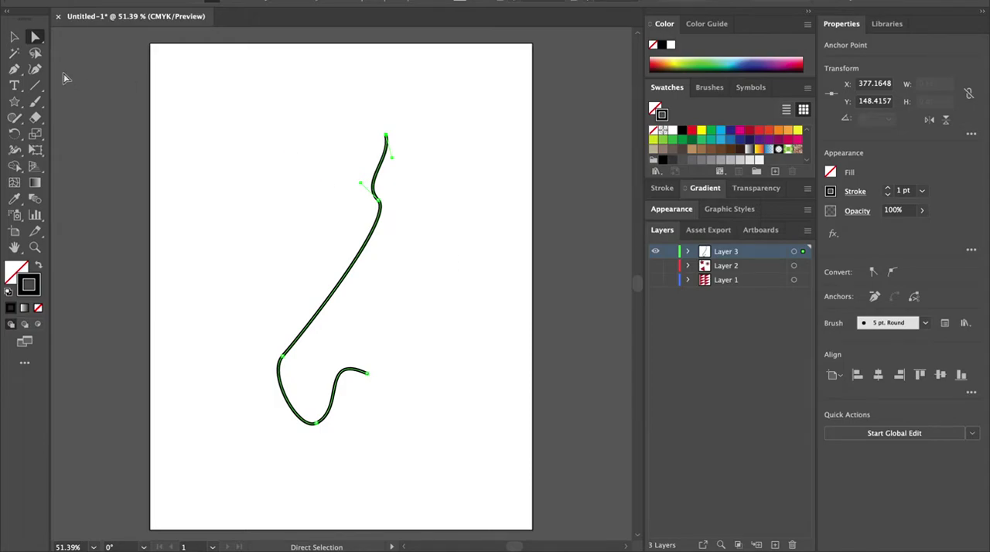
# Step: Delete the brushed line entirely
pyautogui.click(363, 252)
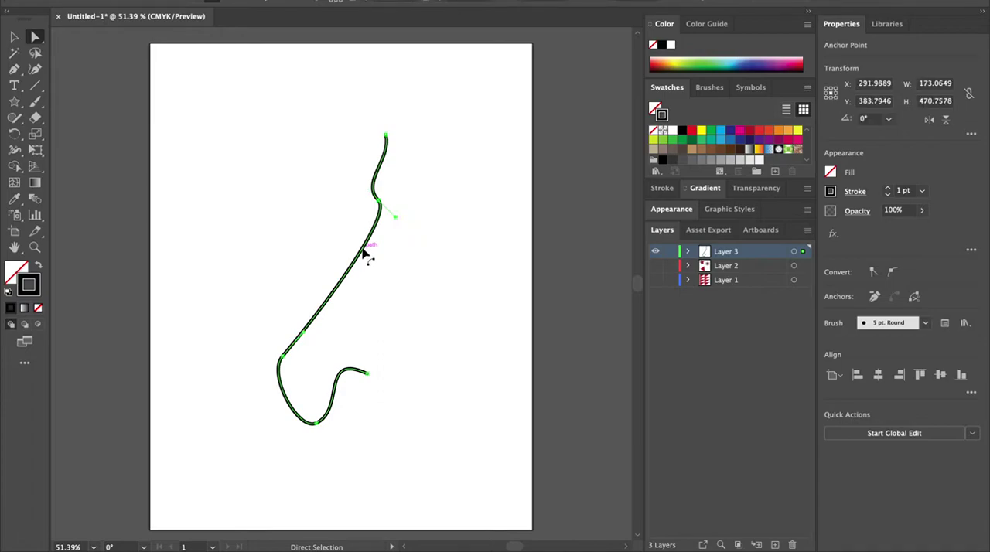
pyautogui.press('Delete')
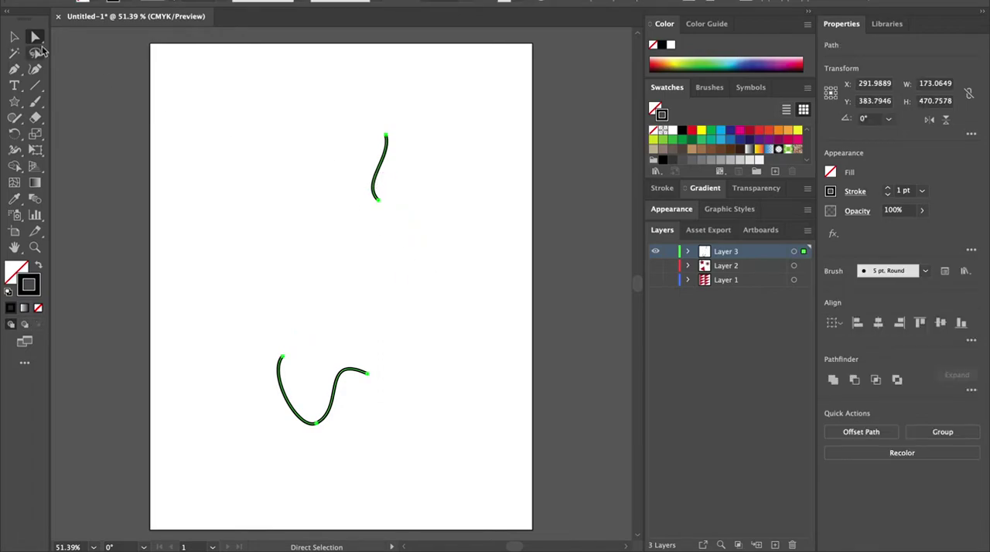
pyautogui.press('Delete')
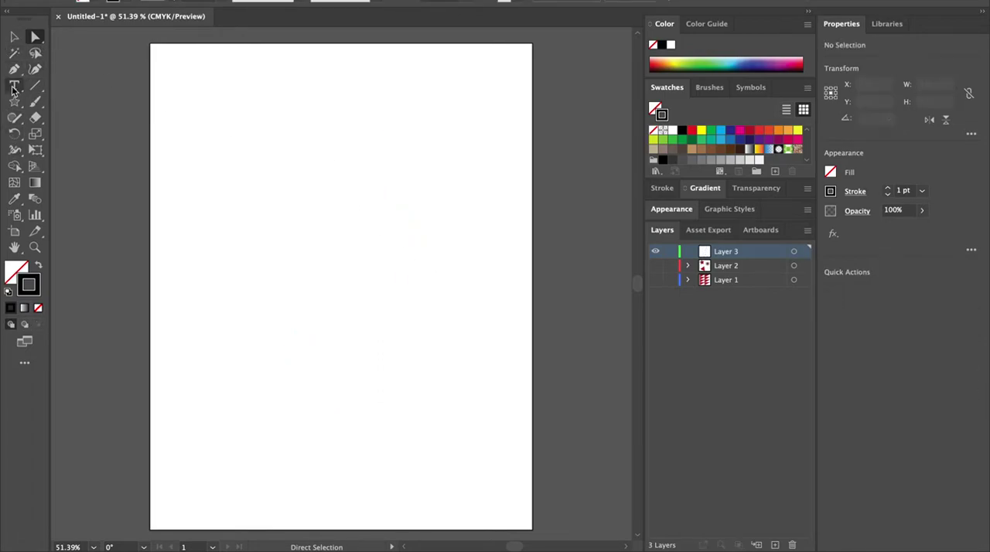
# Step: Paint a green cloud-shaped tree crown outline about 460 by 305 pt with the Paintbrush tool
pyautogui.click(35, 102)
pyautogui.moveTo(225, 244)
pyautogui.mouseDown()
pyautogui.moveTo(232, 154)
pyautogui.moveTo(259, 160)
pyautogui.moveTo(352, 100)
pyautogui.moveTo(396, 116)
pyautogui.moveTo(462, 111)
pyautogui.moveTo(469, 166)
pyautogui.moveTo(487, 184)
pyautogui.moveTo(432, 279)
pyautogui.moveTo(242, 275)
pyautogui.moveTo(227, 241)
pyautogui.mouseUp()
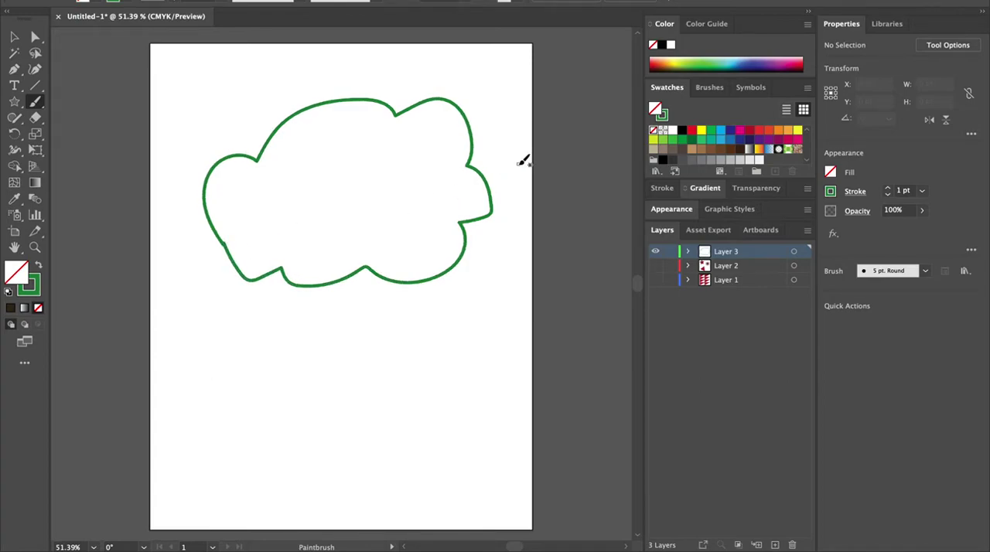
# Step: Change the stroke colour to dark brown and paint a tapered tree trunk about 154 by 344 pt under the crown
pyautogui.click(35, 287)
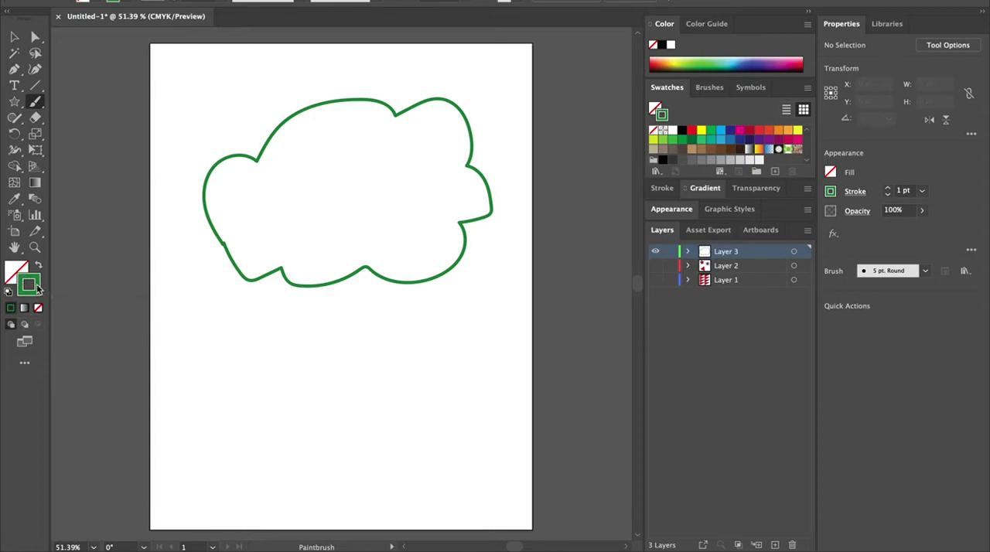
pyautogui.doubleClick(35, 288)
pyautogui.write('847A21')
pyautogui.moveTo(520, 324); pyautogui.dragTo(522, 331)
pyautogui.moveTo(449, 278); pyautogui.dragTo(462, 285)
pyautogui.click(630, 177)
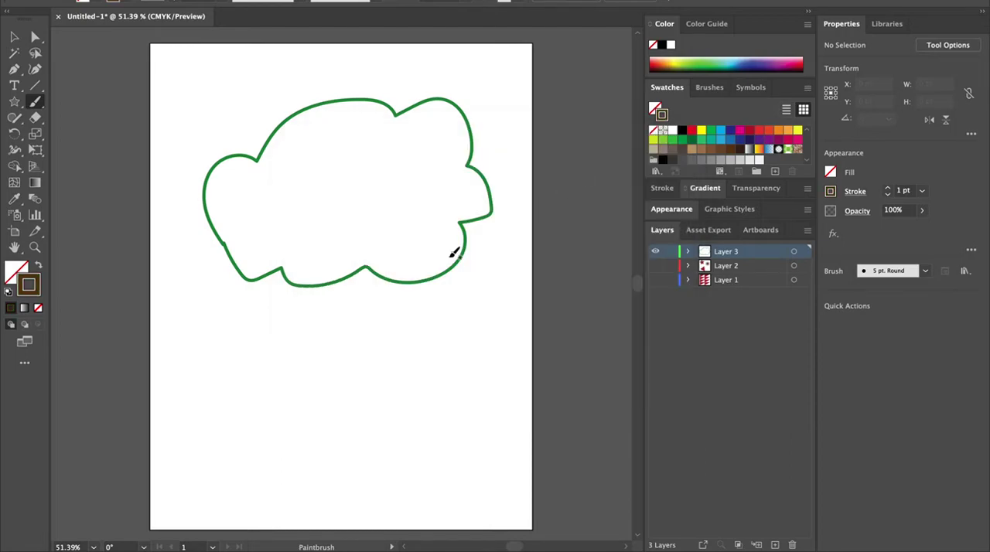
pyautogui.moveTo(330, 242)
pyautogui.mouseDown()
pyautogui.moveTo(341, 304)
pyautogui.moveTo(324, 446)
pyautogui.moveTo(420, 440)
pyautogui.moveTo(371, 236)
pyautogui.moveTo(332, 241)
pyautogui.mouseUp()
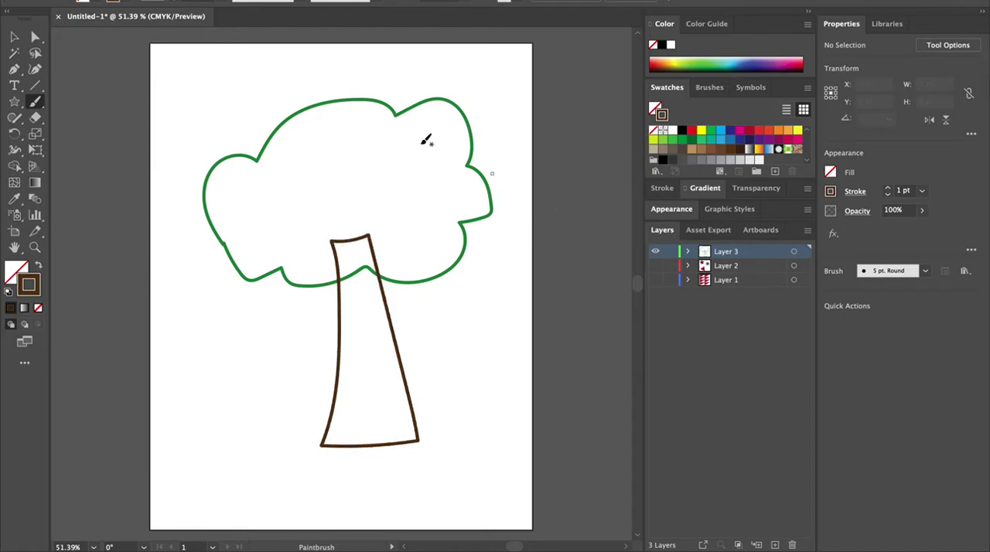
# Step: Reshape the crown's top edge by dragging its anchor points and handles with the Direct Selection tool
pyautogui.click(14, 36)
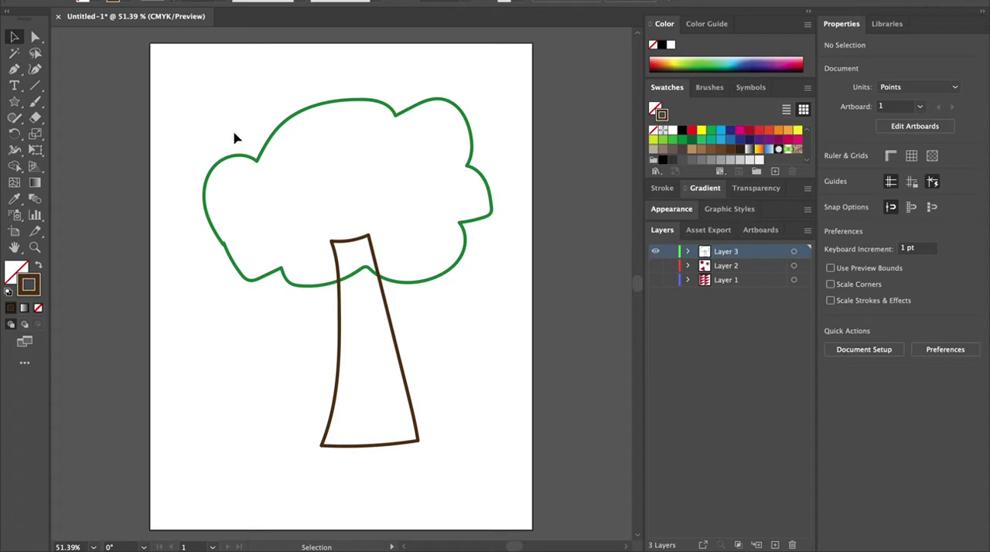
pyautogui.click(256, 161)
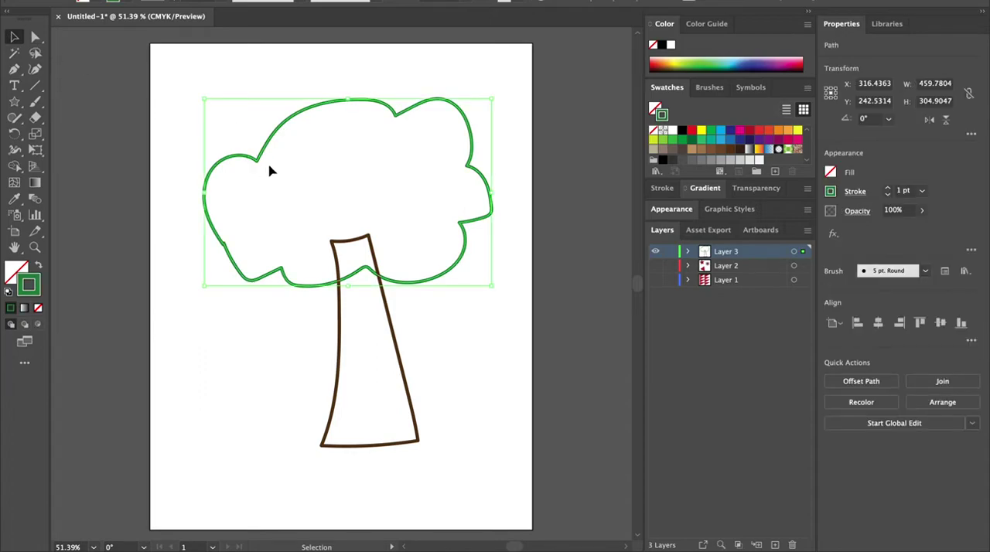
pyautogui.click(34, 36)
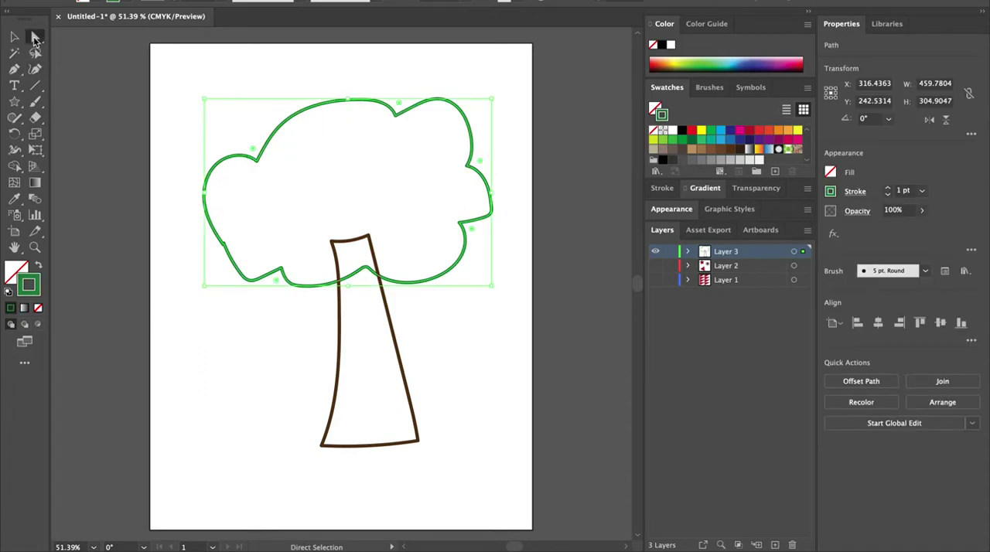
pyautogui.moveTo(278, 129); pyautogui.dragTo(267, 115)
pyautogui.click(272, 125)
pyautogui.moveTo(269, 120); pyautogui.dragTo(271, 118)
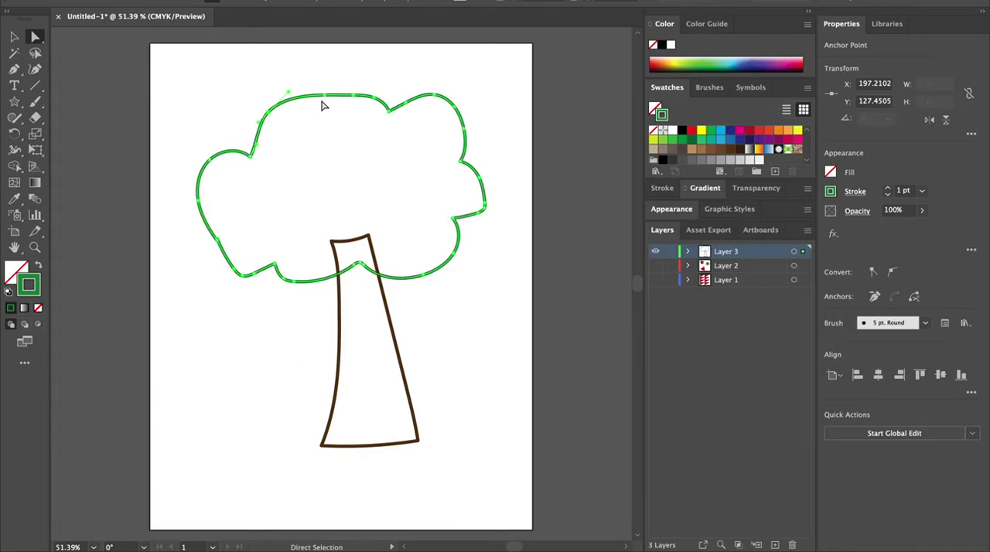
pyautogui.moveTo(325, 98); pyautogui.dragTo(314, 132)
pyautogui.moveTo(358, 95); pyautogui.dragTo(356, 93)
pyautogui.moveTo(317, 139); pyautogui.dragTo(298, 123)
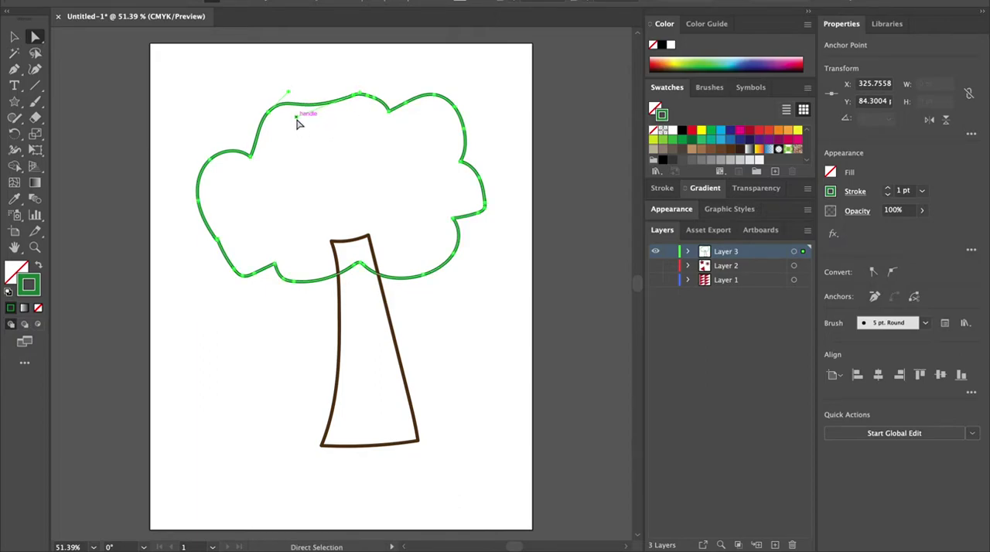
# Step: Swap fill and stroke on the crown and the trunk to make them solid green and brown shapes
pyautogui.click(13, 36)
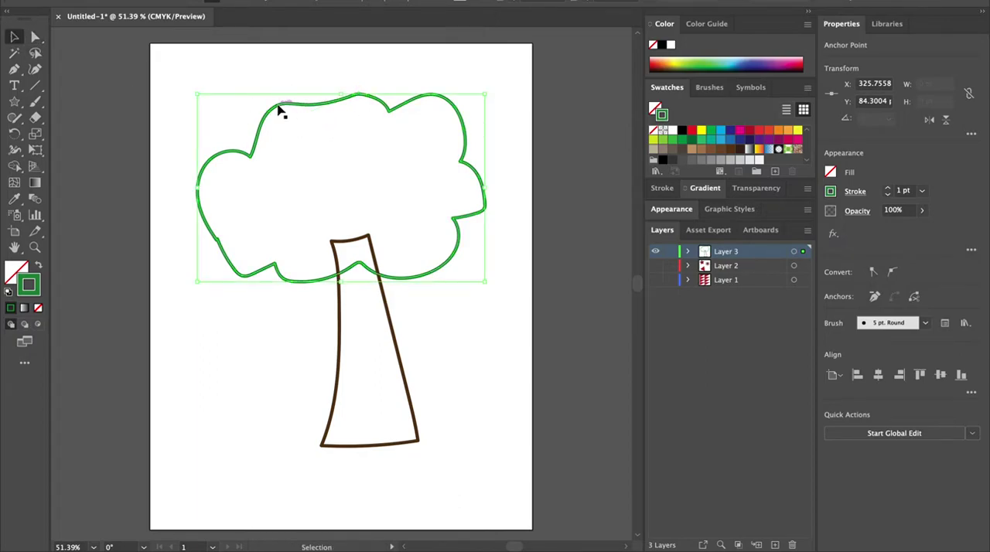
pyautogui.click(279, 108)
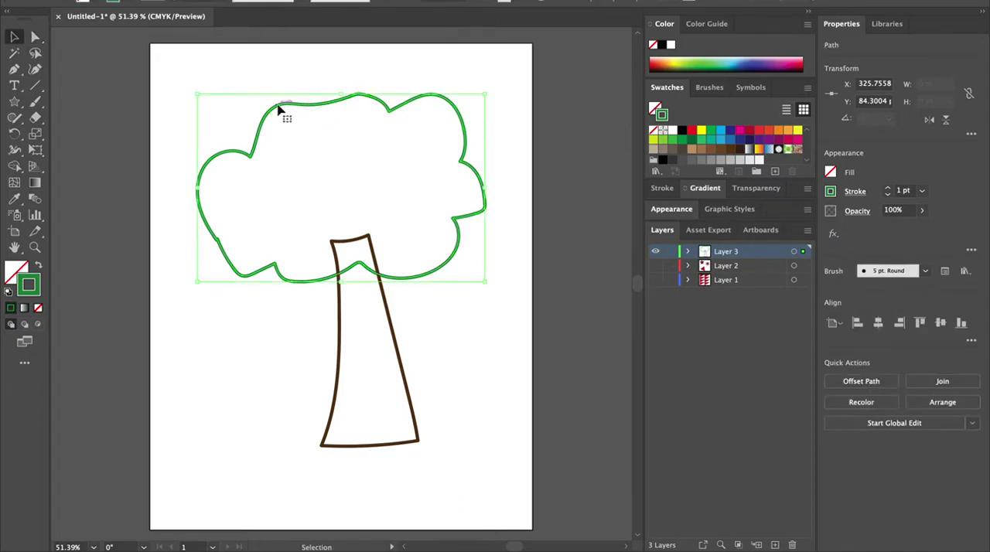
pyautogui.click(38, 267)
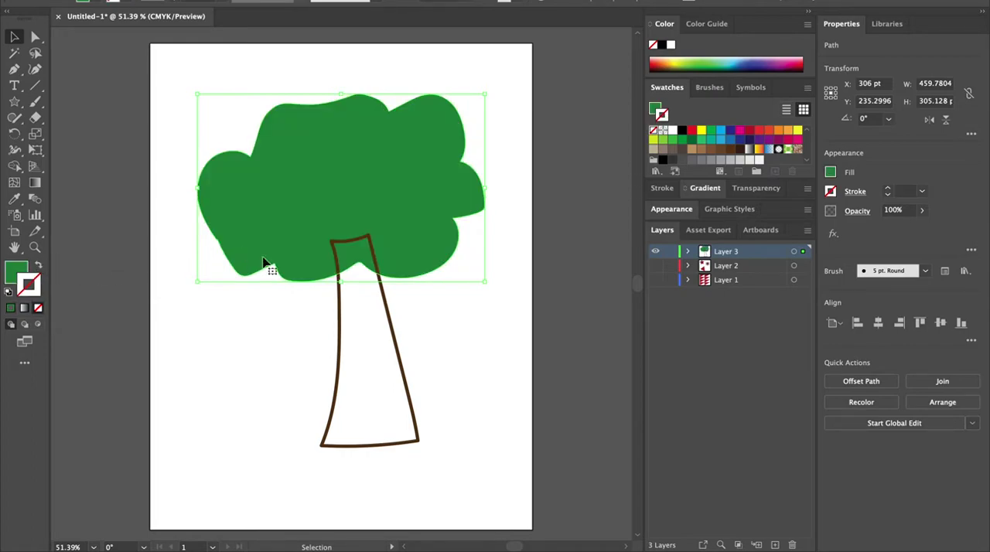
pyautogui.click(397, 348)
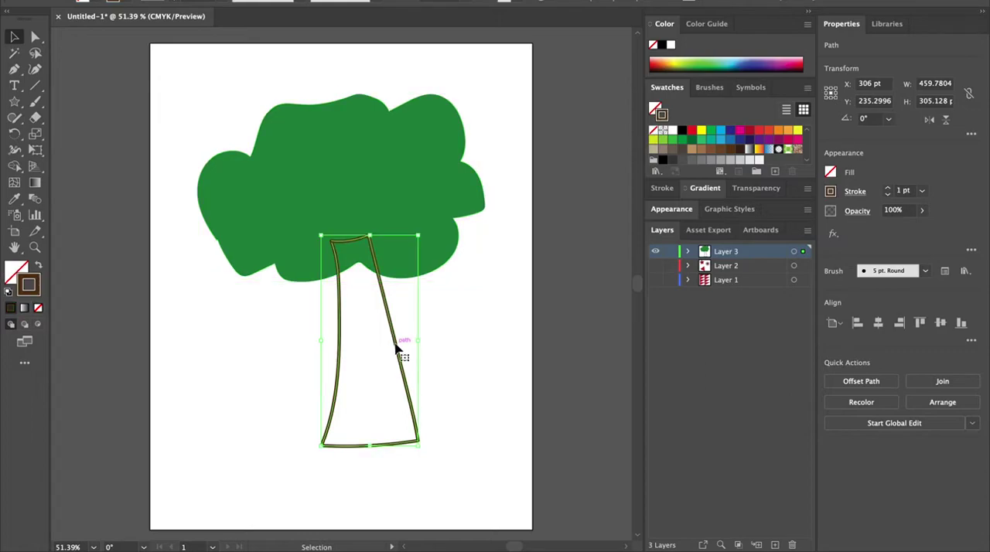
pyautogui.click(40, 269)
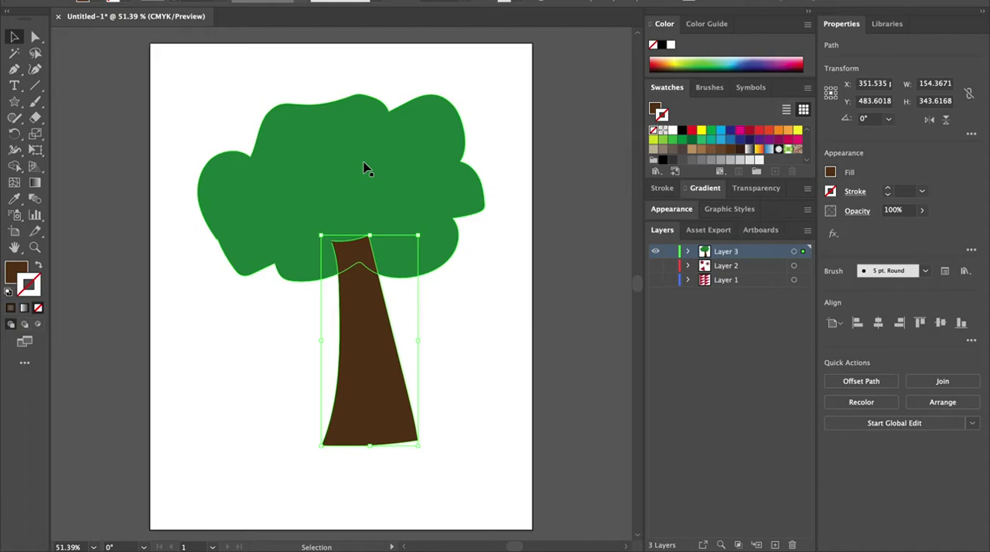
# Step: Send the trunk backward so it sits behind the crown
pyautogui.click(273, 321)
pyautogui.click(374, 361)
pyautogui.rightClick(370, 361)
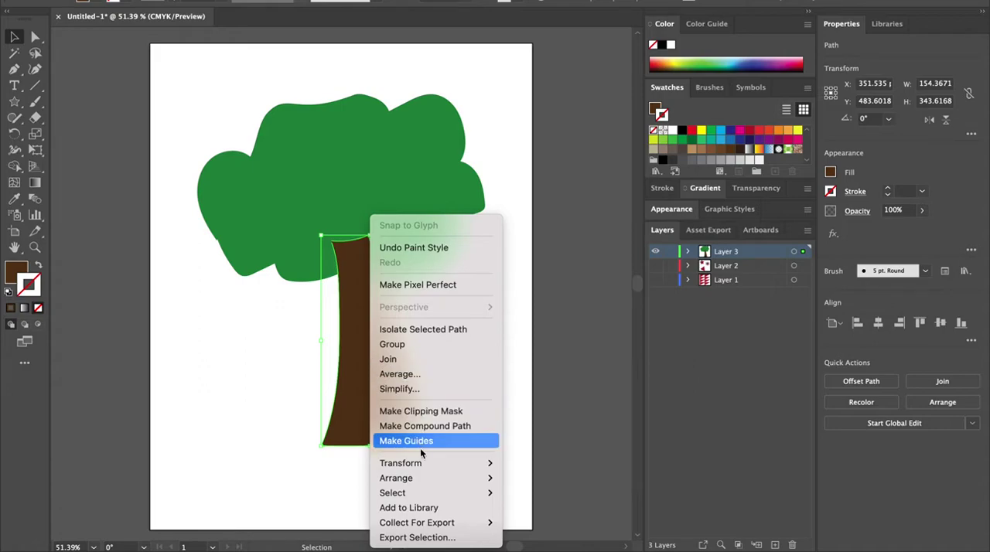
pyautogui.moveTo(420, 480)
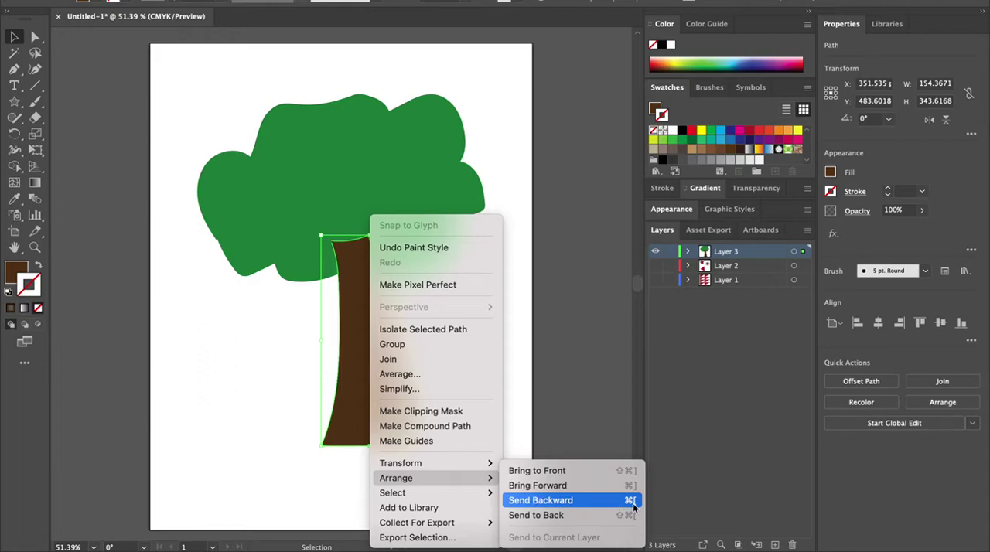
pyautogui.click(541, 501)
pyautogui.click(258, 376)
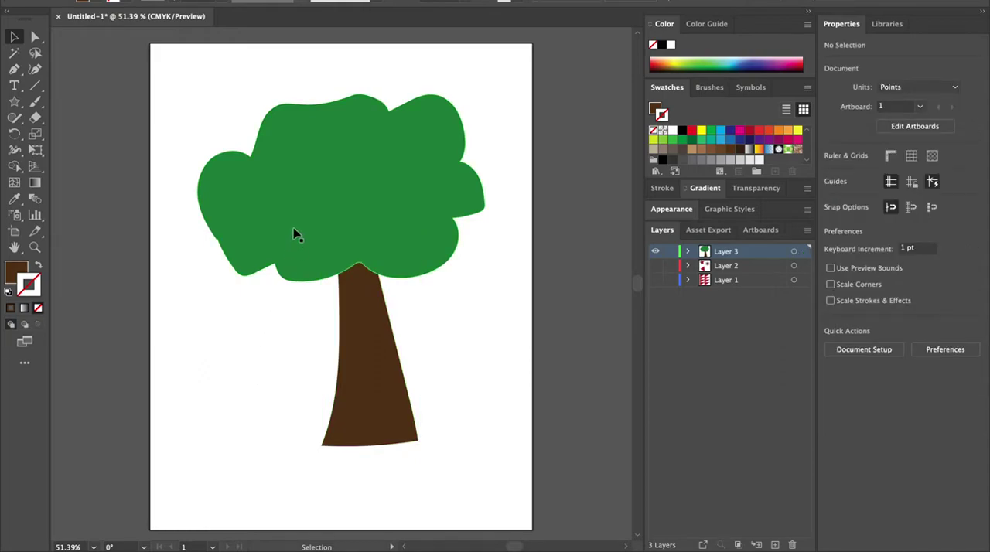
pyautogui.moveTo(323, 212); pyautogui.dragTo(275, 156)
pyautogui.moveTo(356, 269); pyautogui.dragTo(325, 317)
pyautogui.hotkey('ctrl', 'z')
pyautogui.hotkey('ctrl', 'z')
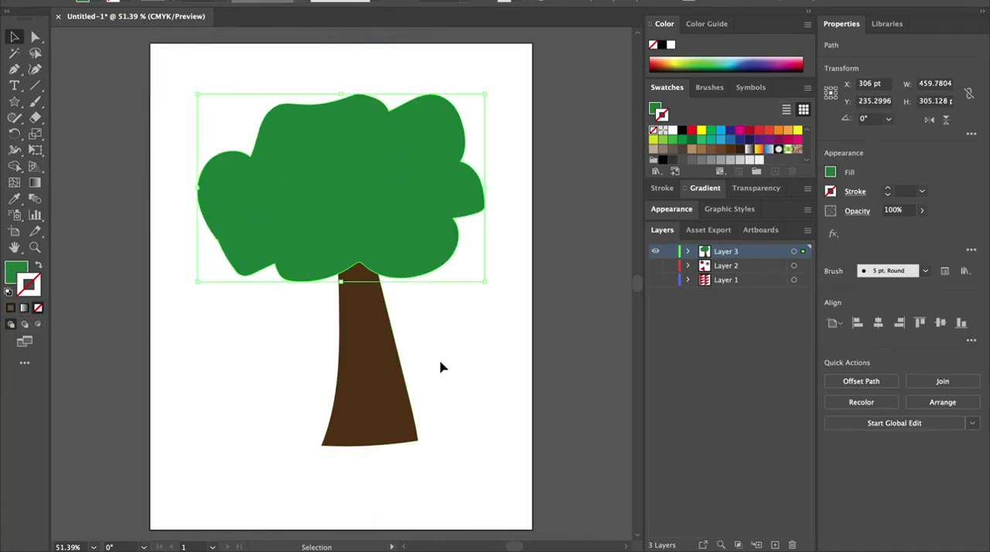
# Step: Select both the crown and the trunk and group them into one tree
pyautogui.click(176, 80)
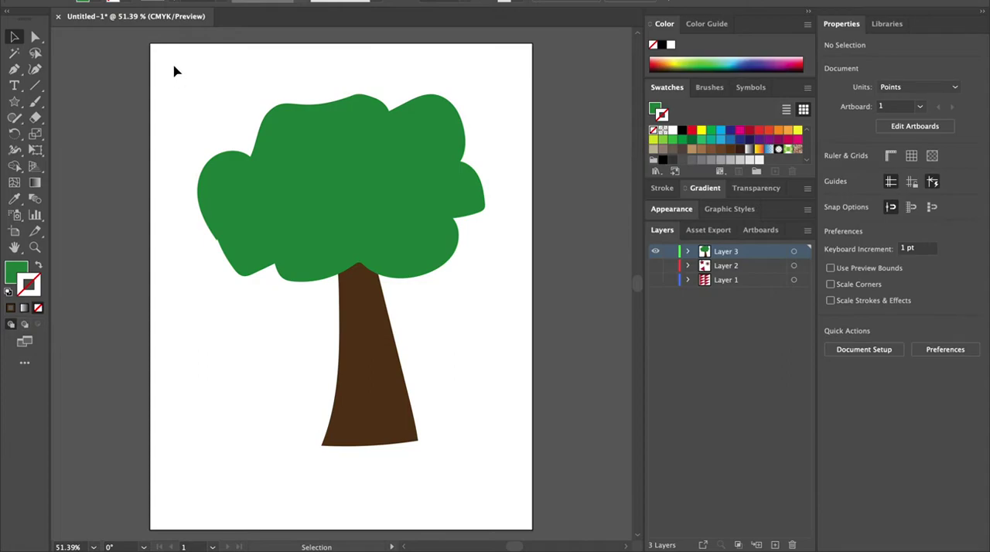
pyautogui.moveTo(171, 65); pyautogui.dragTo(508, 488)
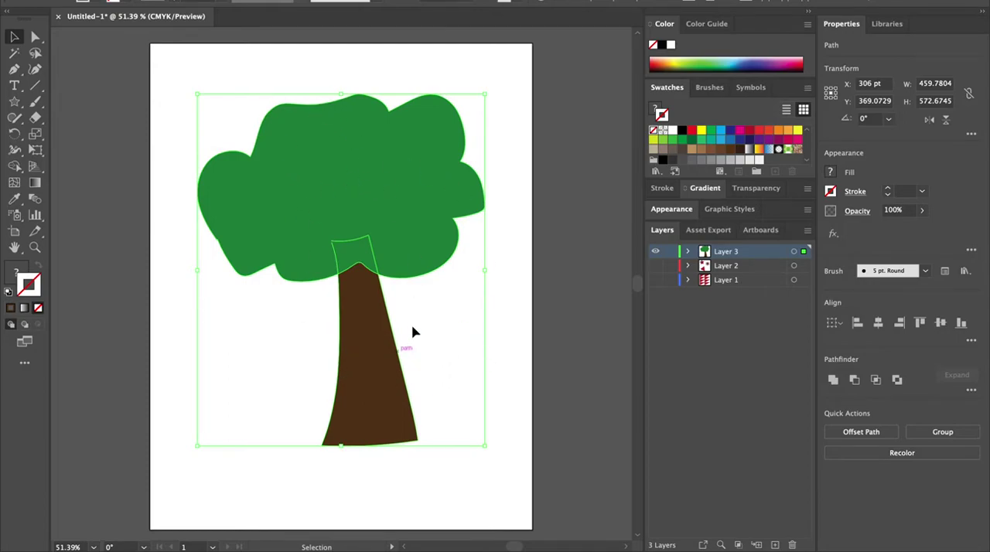
pyautogui.rightClick(297, 210)
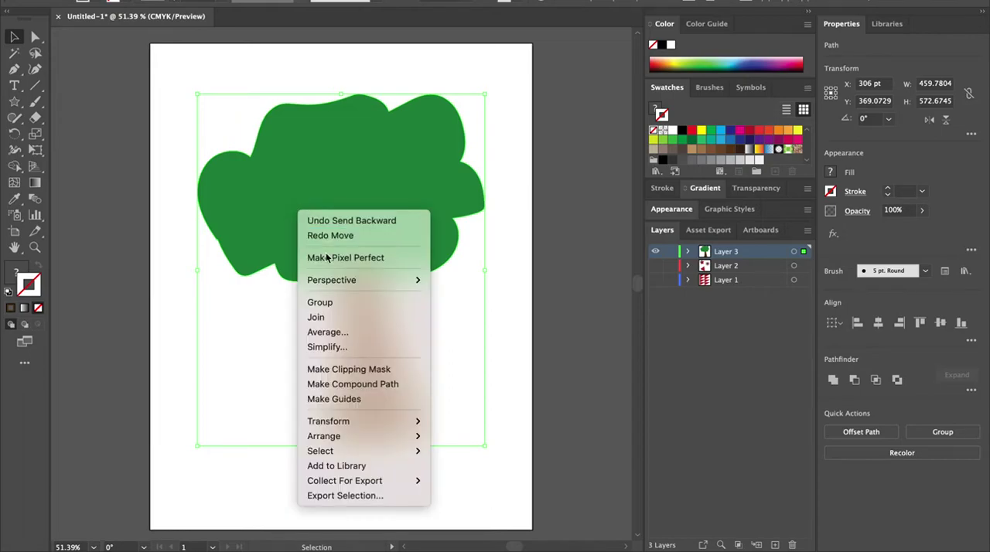
pyautogui.click(334, 303)
# Step: Scale the tree group down to about 308 by 395 pt and move it to the artboard's lower right
pyautogui.moveTo(372, 202)
pyautogui.mouseDown()
pyautogui.moveTo(442, 232)
pyautogui.moveTo(347, 174)
pyautogui.moveTo(380, 203)
pyautogui.mouseUp()
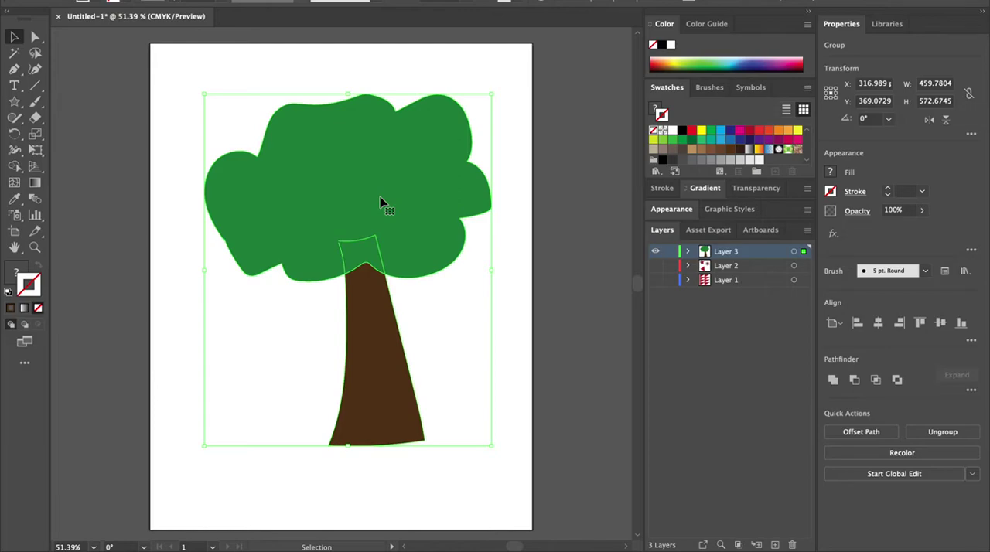
pyautogui.rightClick(380, 202)
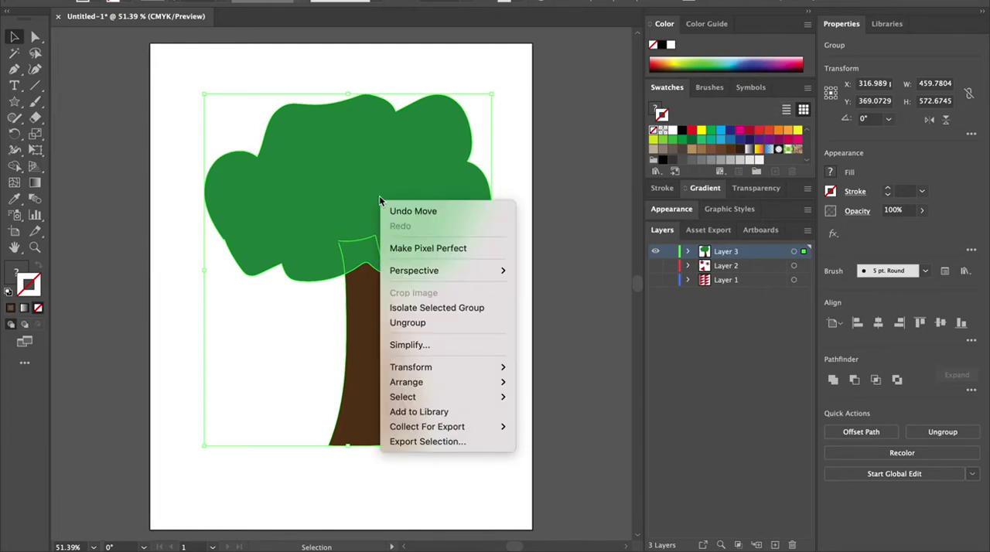
pyautogui.click(239, 508)
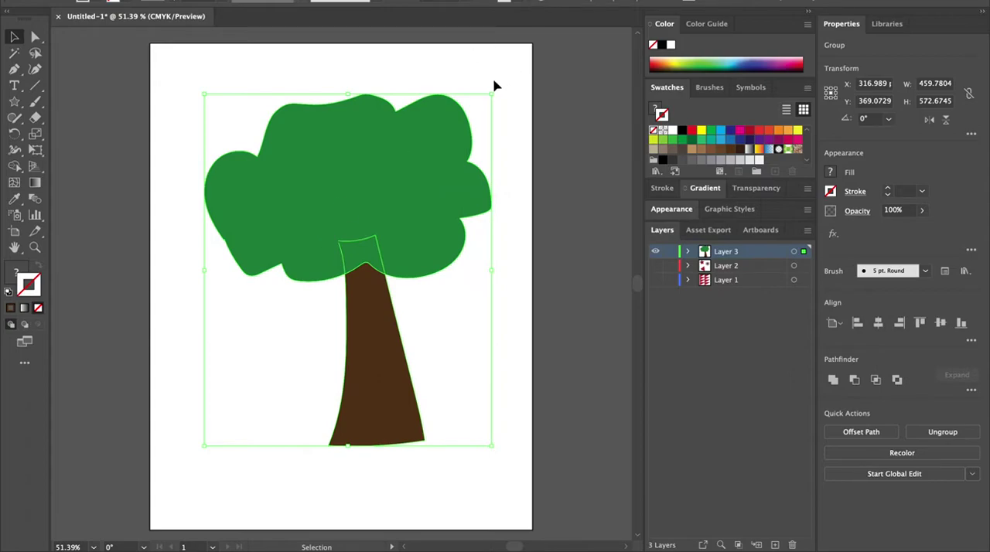
pyautogui.moveTo(494, 94); pyautogui.dragTo(397, 206)
pyautogui.moveTo(325, 294); pyautogui.dragTo(439, 272)
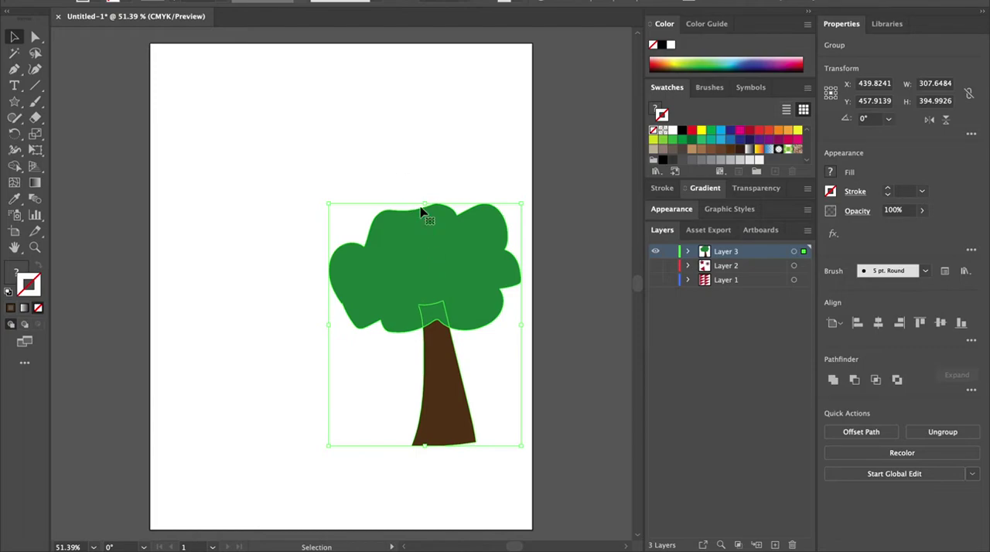
# Step: Duplicate the tree group and place the copy in the artboard's upper left
pyautogui.moveTo(453, 252); pyautogui.dragTo(301, 151)
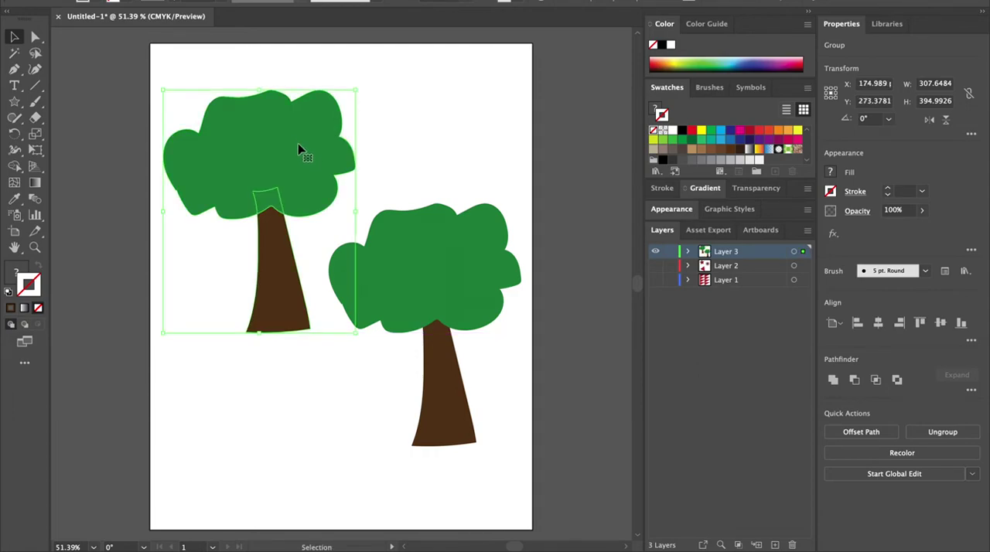
pyautogui.rightClick(300, 149)
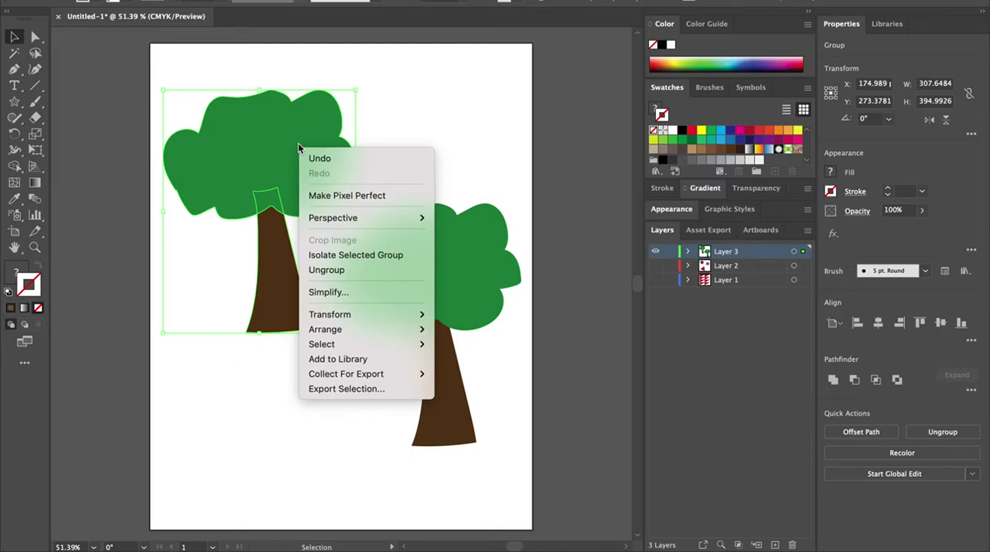
pyautogui.moveTo(344, 319)
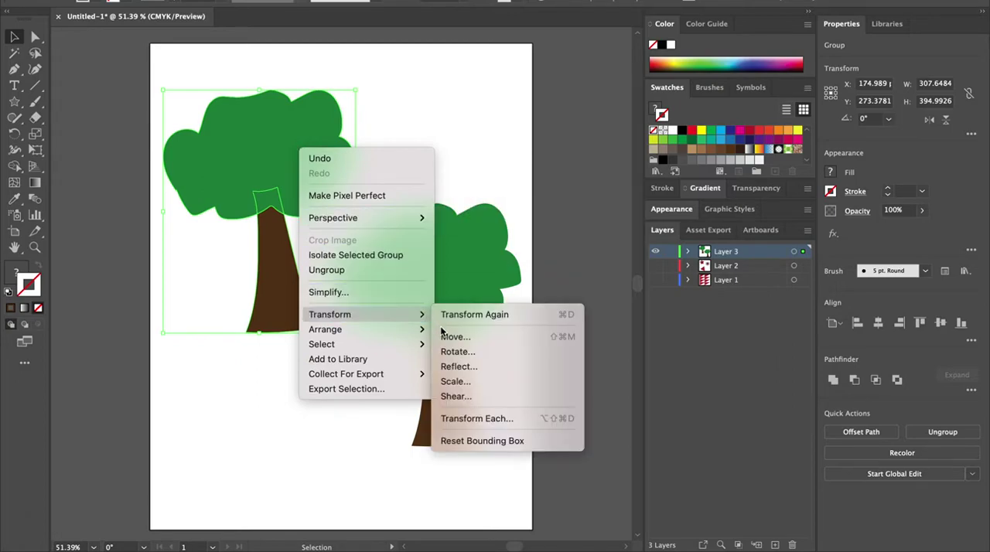
pyautogui.click(456, 352)
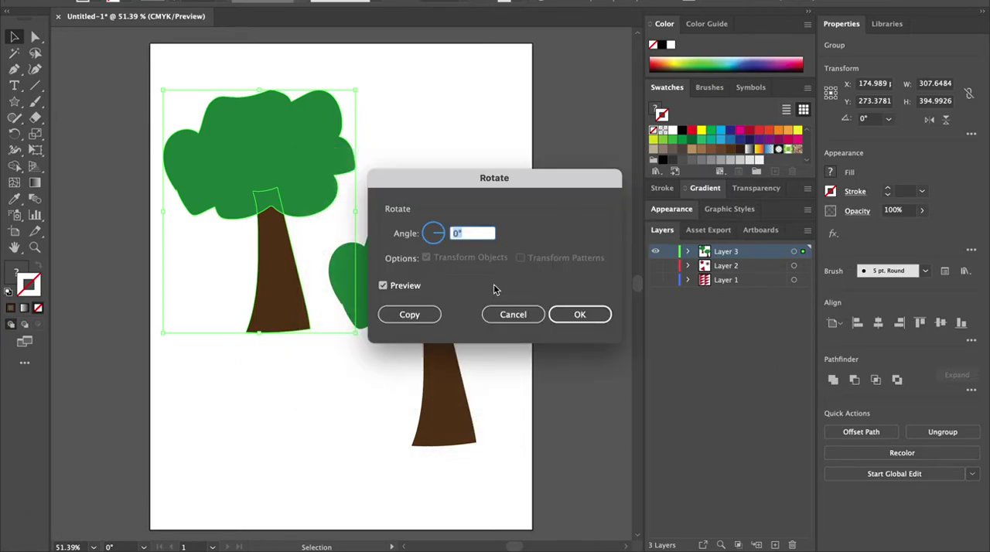
pyautogui.click(519, 317)
# Step: Reflect the copied tree across the vertical axis and move it to the artboard's lower left
pyautogui.rightClick(235, 153)
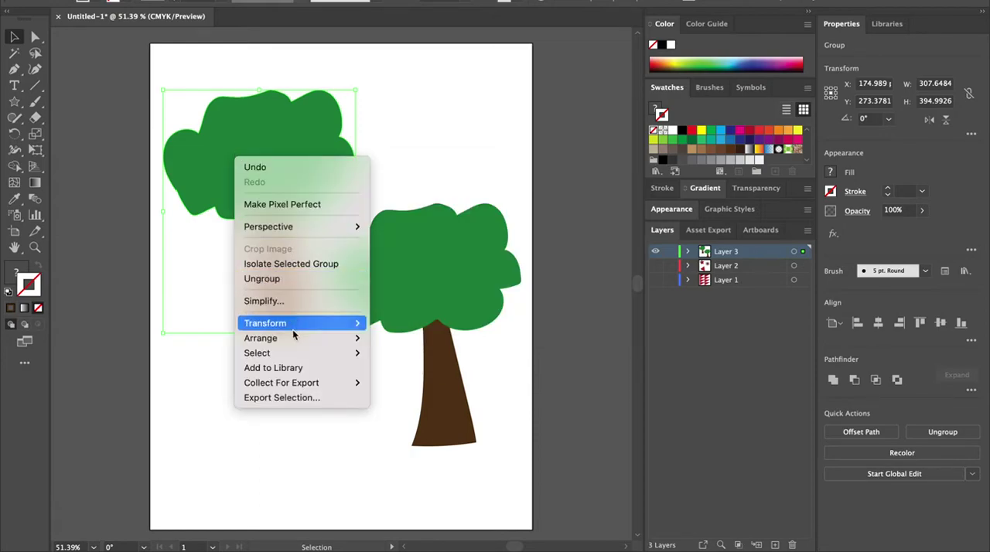
pyautogui.moveTo(292, 325)
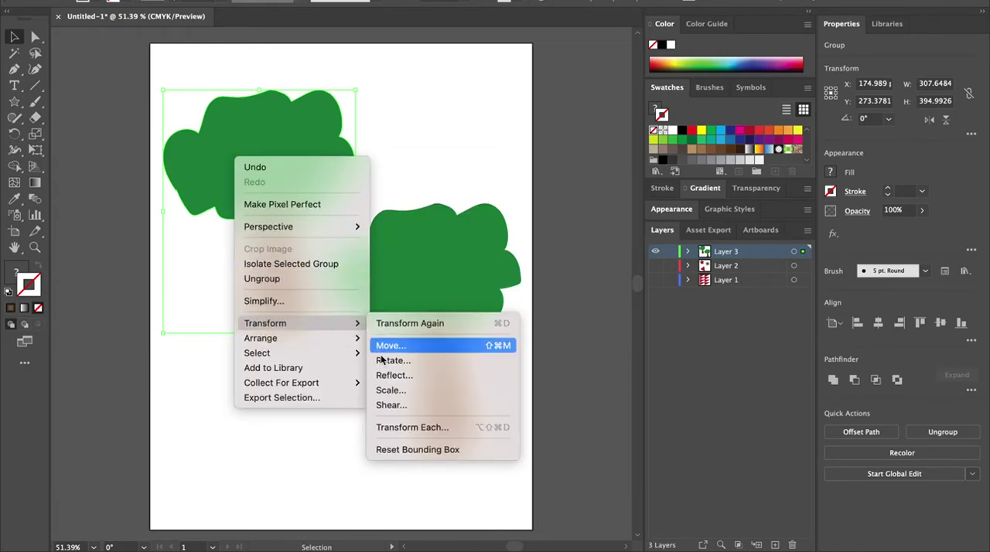
pyautogui.click(393, 376)
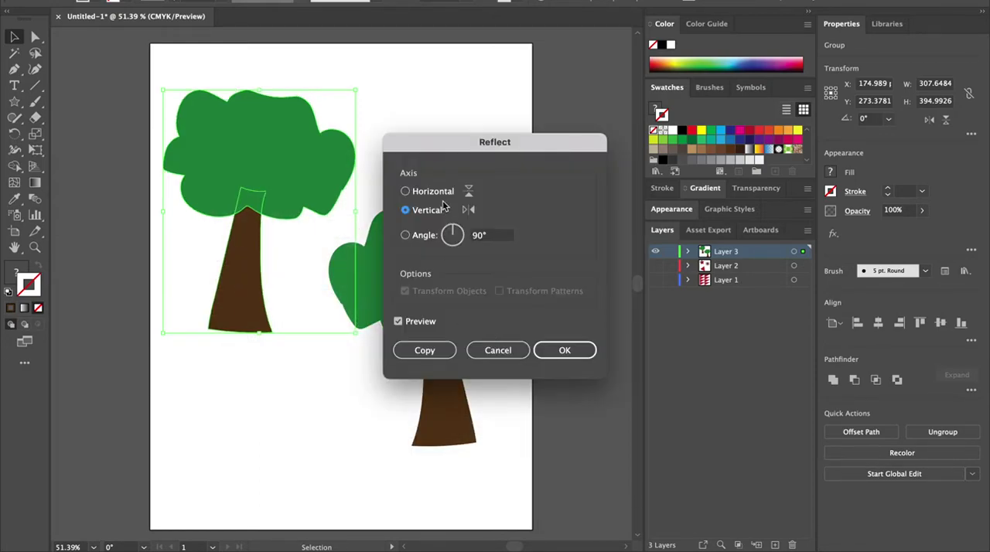
pyautogui.click(564, 350)
pyautogui.moveTo(287, 169); pyautogui.dragTo(258, 328)
pyautogui.moveTo(433, 270); pyautogui.dragTo(445, 254)
pyautogui.moveTo(274, 325)
pyautogui.mouseDown()
pyautogui.moveTo(243, 336)
pyautogui.moveTo(258, 329)
pyautogui.mouseUp()
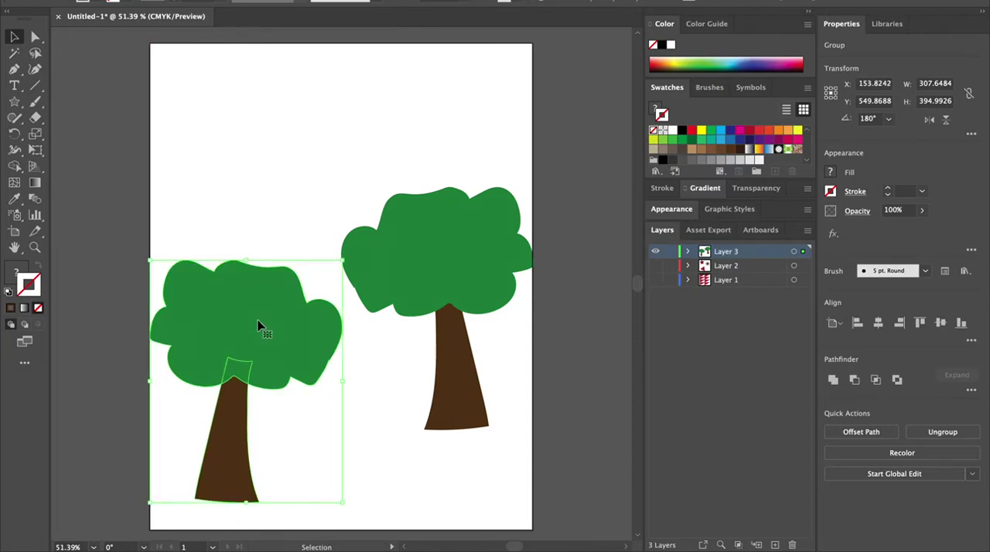
pyautogui.moveTo(261, 326); pyautogui.dragTo(267, 321)
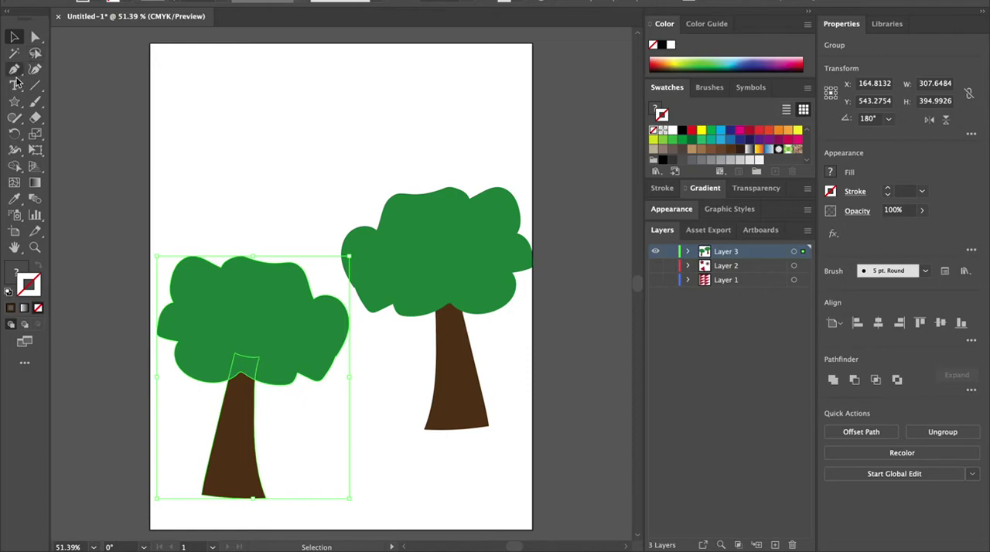
# Step: Draw a rectangle about 614 by 366 pt over the artboard's lower part and fill it olive green 788421
pyautogui.click(19, 102)
pyautogui.moveTo(20, 102); pyautogui.dragTo(89, 118)
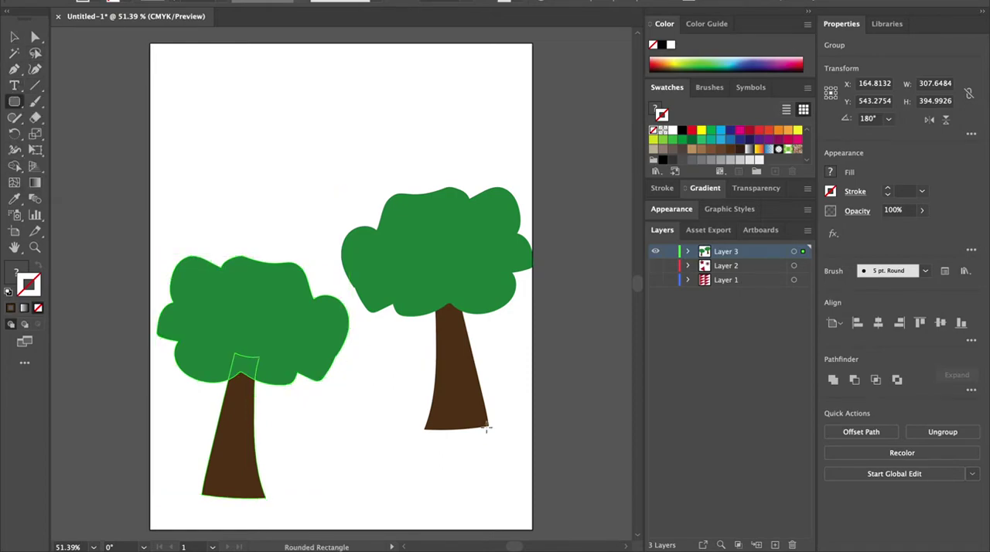
pyautogui.moveTo(533, 531); pyautogui.dragTo(147, 306)
pyautogui.doubleClick(15, 271)
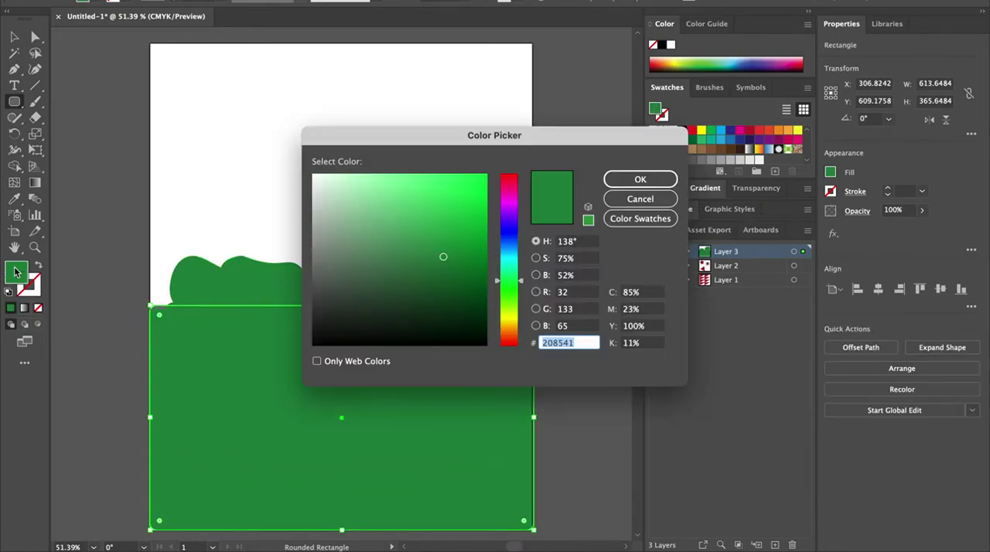
pyautogui.moveTo(523, 299); pyautogui.dragTo(523, 313)
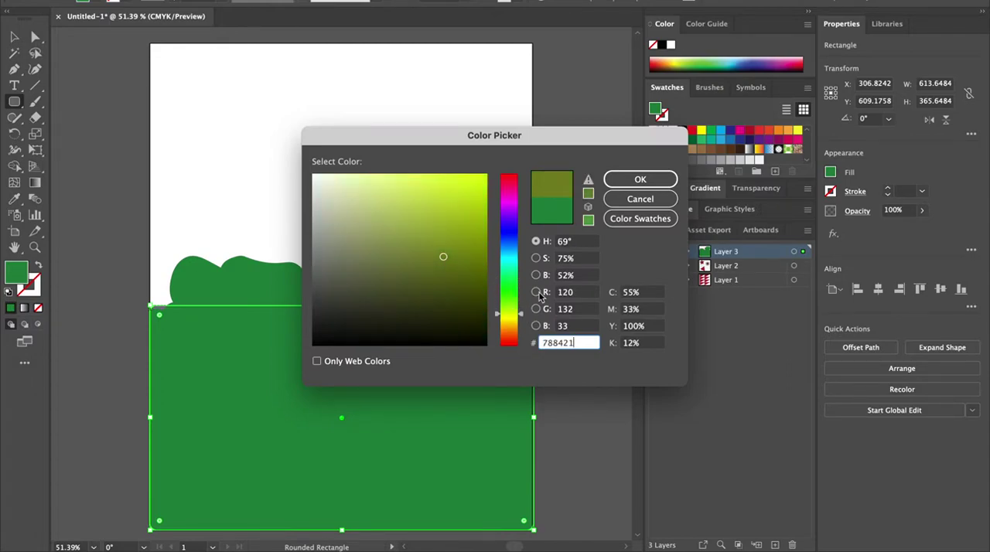
pyautogui.click(657, 179)
# Step: Send the ground rectangle to the back behind the trees
pyautogui.rightClick(340, 399)
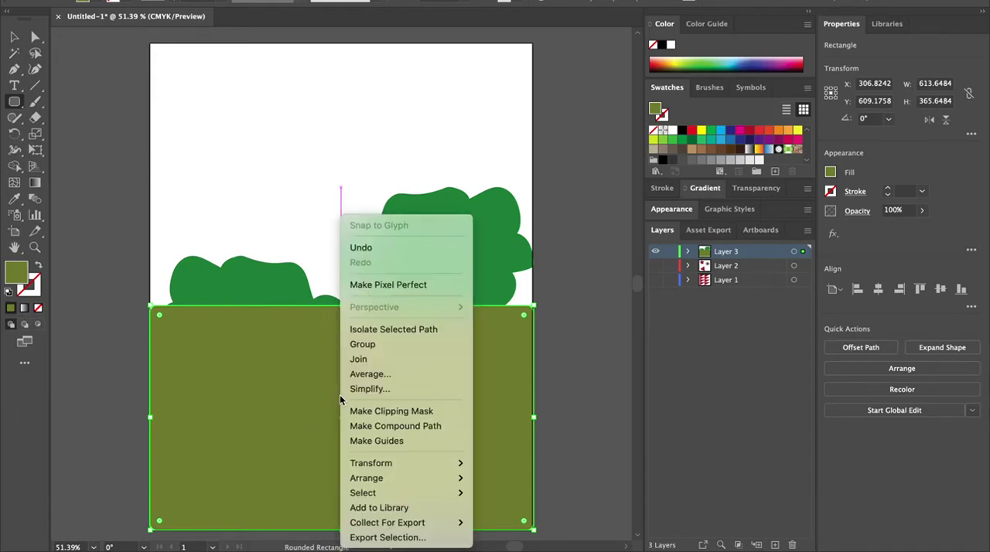
pyautogui.moveTo(386, 480)
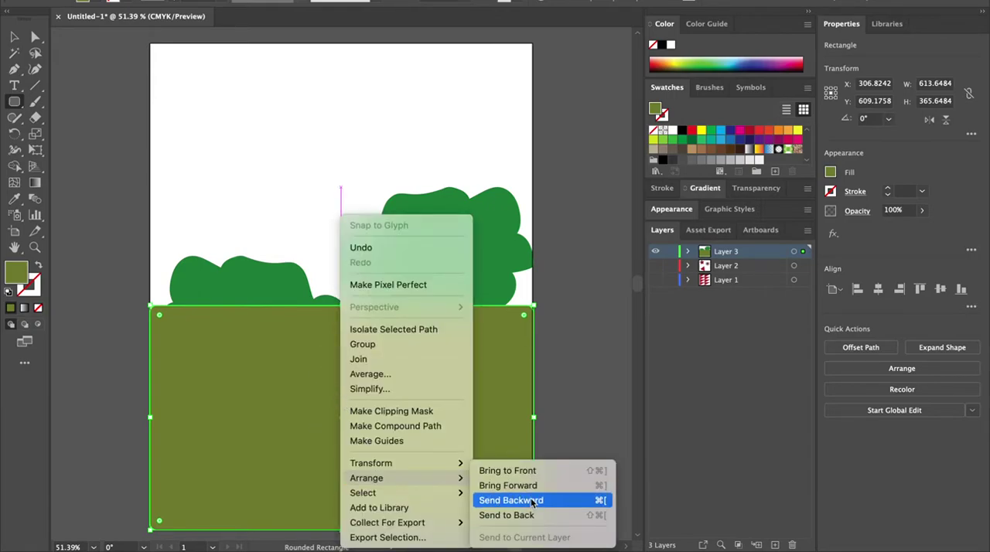
pyautogui.click(510, 515)
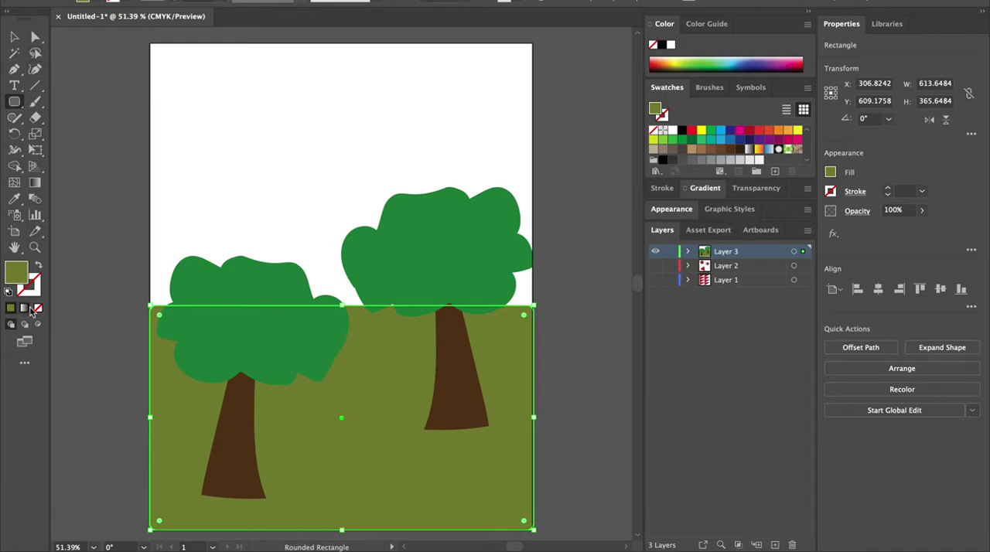
# Step: Try a teal fill on the ground rectangle and undo it
pyautogui.doubleClick(16, 271)
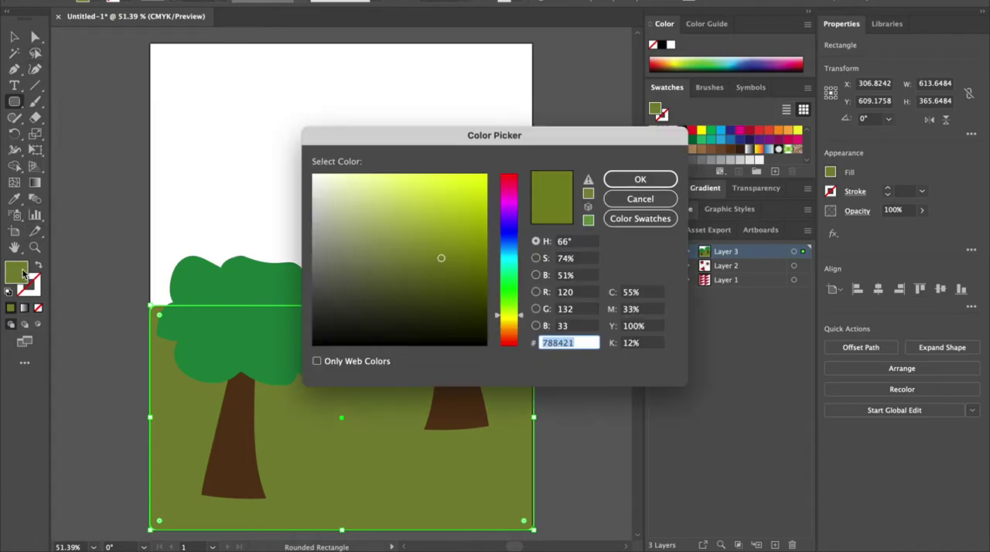
pyautogui.click(510, 261)
pyautogui.moveTo(448, 221); pyautogui.dragTo(435, 178)
pyautogui.click(454, 211)
pyautogui.click(640, 179)
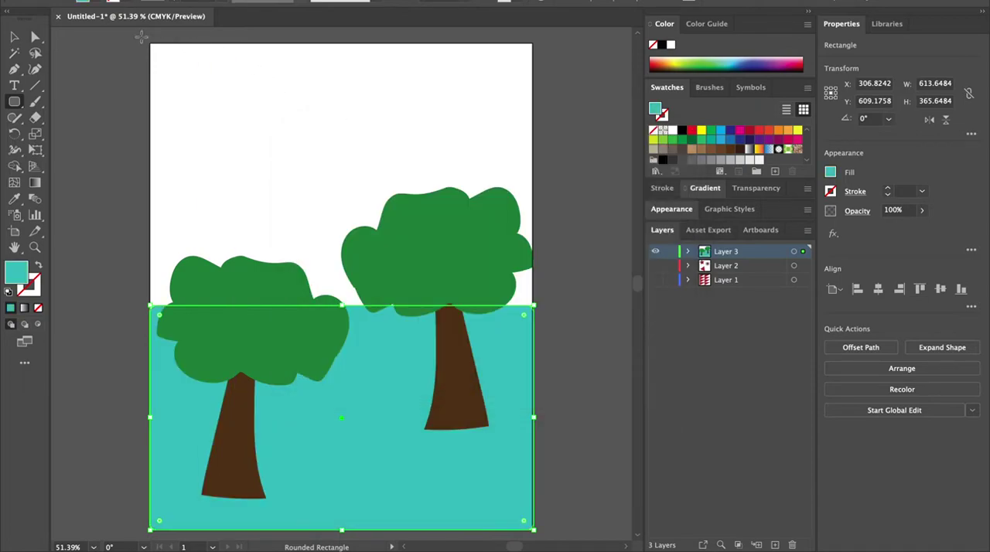
pyautogui.press('super+z')
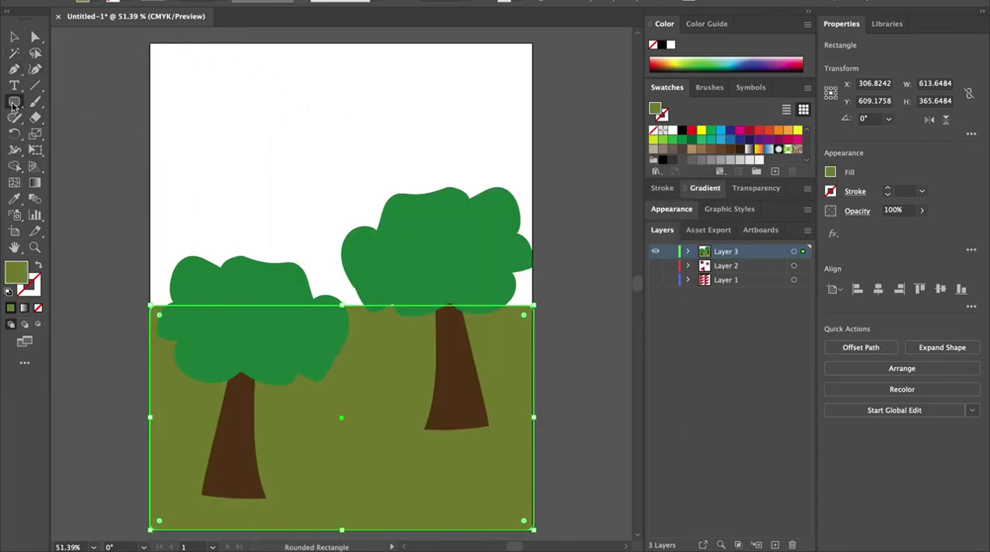
# Step: Draw a rectangle about 637 by 438 pt over the artboard's upper part and fill it teal
pyautogui.moveTo(137, 36); pyautogui.dragTo(537, 304)
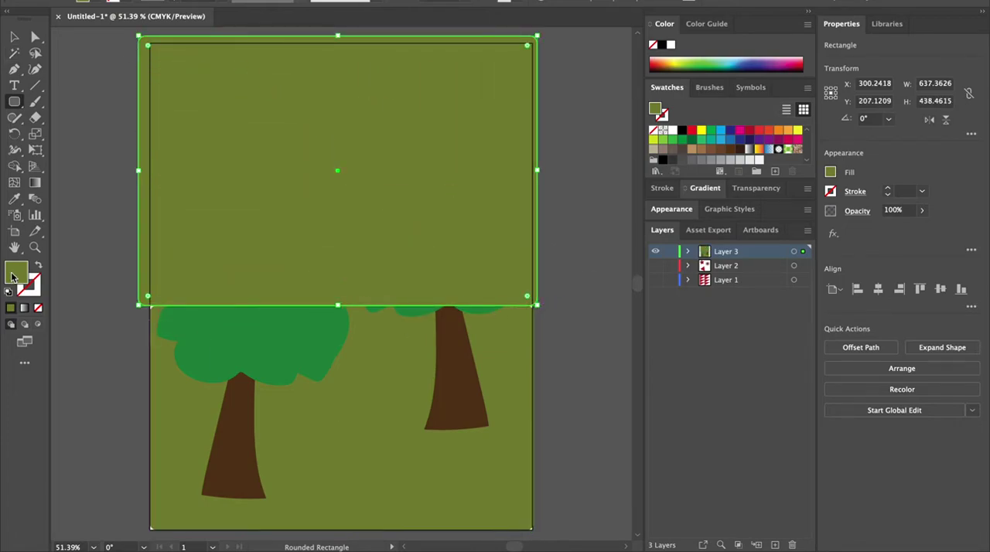
pyautogui.doubleClick(12, 274)
pyautogui.click(506, 267)
pyautogui.moveTo(431, 213); pyautogui.dragTo(430, 206)
pyautogui.click(640, 179)
# Step: Send the sky rectangle to the back behind the trees
pyautogui.rightClick(337, 188)
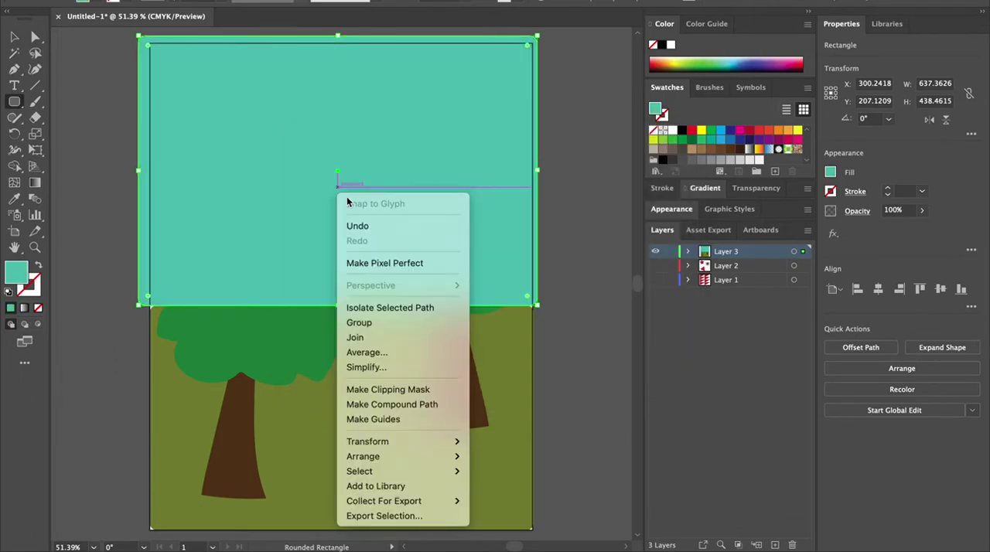
pyautogui.moveTo(397, 456)
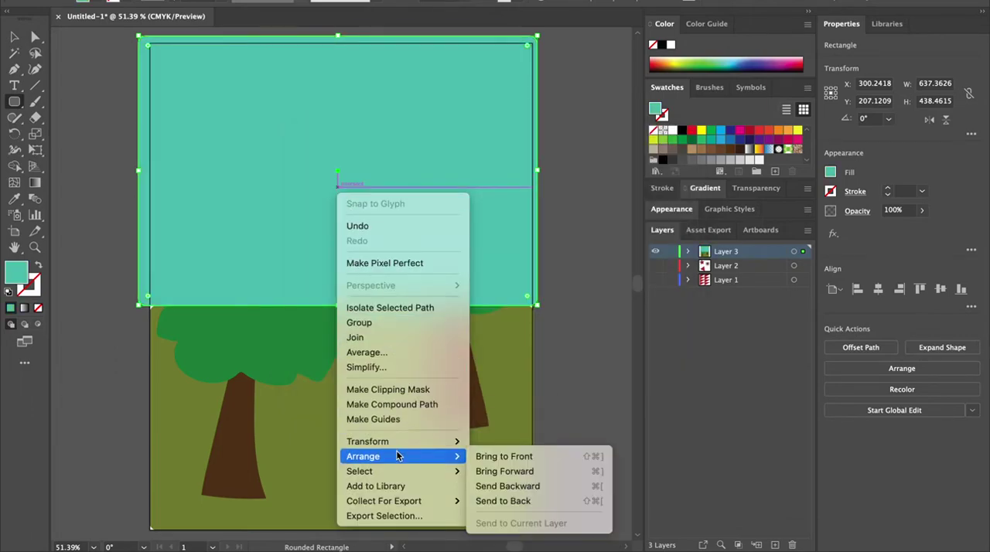
pyautogui.click(511, 501)
pyautogui.click(589, 308)
pyautogui.click(461, 298)
# Step: Align the sky rectangle's left and right edges with the artboard's sides
pyautogui.click(13, 36)
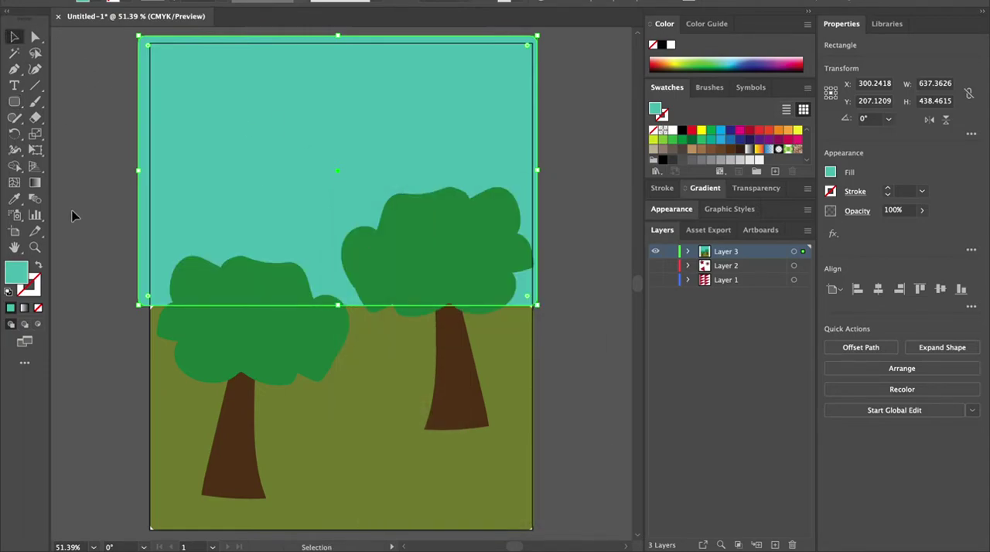
pyautogui.click(75, 112)
pyautogui.click(159, 190)
pyautogui.moveTo(139, 172); pyautogui.dragTo(150, 172)
pyautogui.moveTo(536, 170); pyautogui.dragTo(530, 171)
pyautogui.click(553, 132)
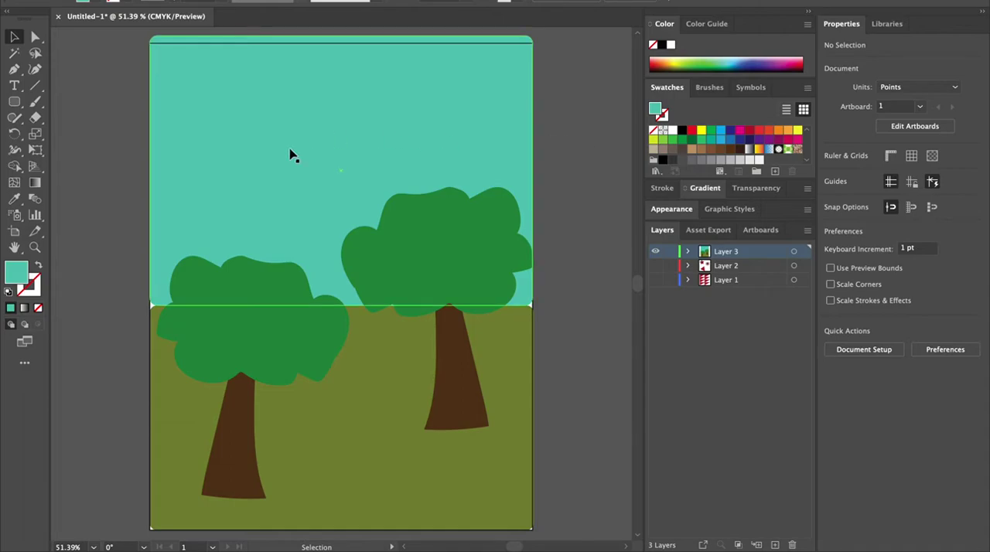
pyautogui.click(37, 104)
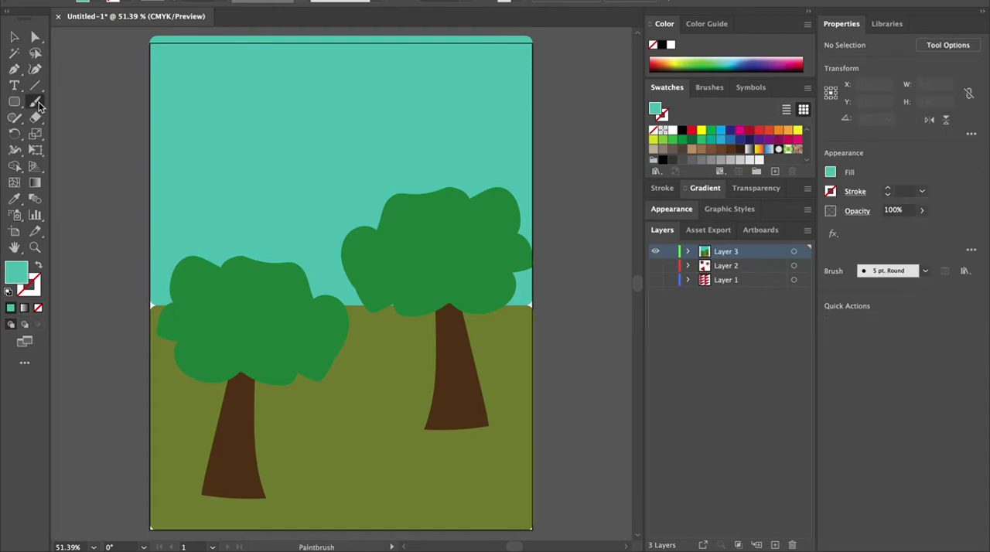
pyautogui.doubleClick(24, 279)
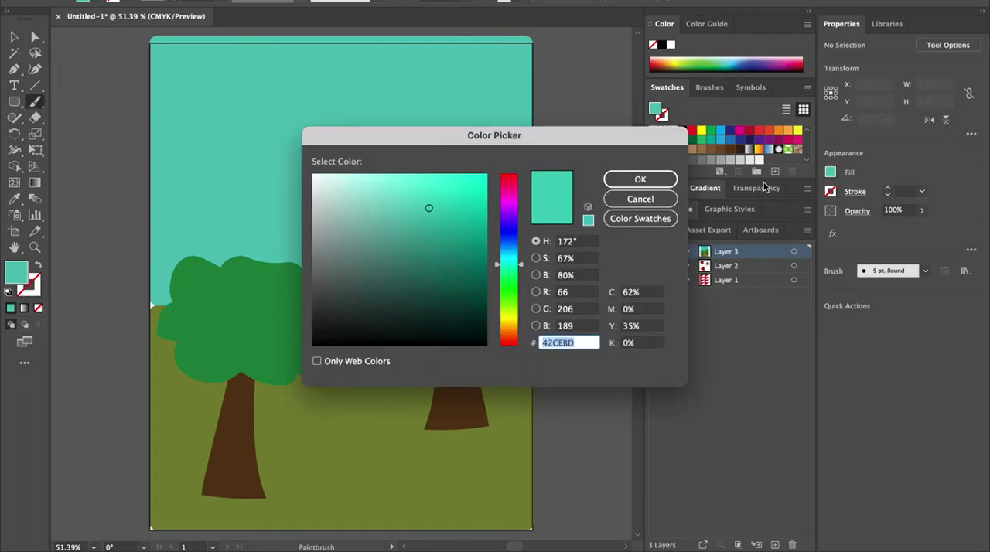
pyautogui.click(638, 197)
# Step: Undo the last six changes to remove the sky and ground rectangles
pyautogui.press('super+z')
pyautogui.press('super+z')
pyautogui.press('super+z')
pyautogui.press('super+z')
pyautogui.press('super+z')
pyautogui.press('super+z')
pyautogui.press('super+z')
pyautogui.press('super+z')
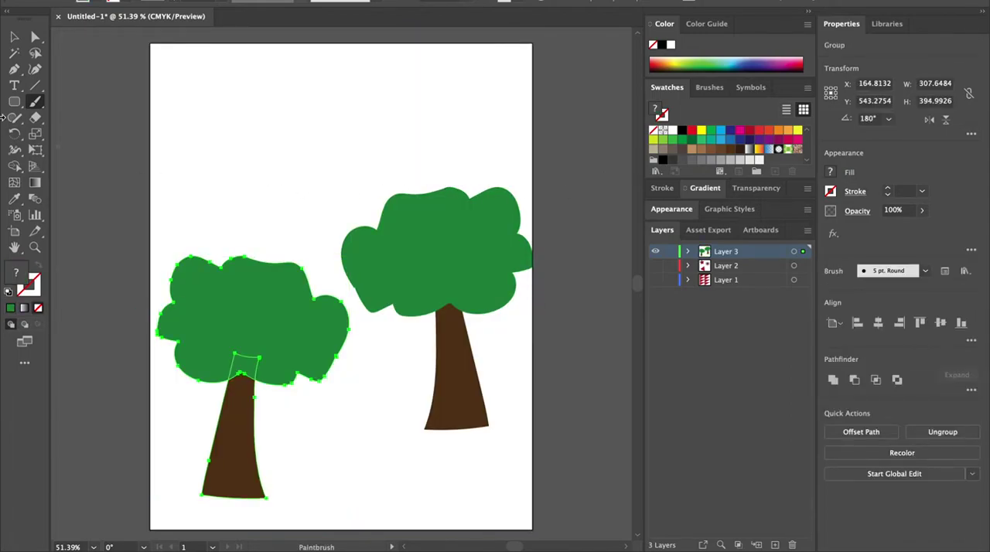
# Step: Draw a rectangle about 614 by 379 pt over the artboard's lower part and fill it dark green 0A4708
pyautogui.moveTo(14, 101); pyautogui.dragTo(96, 100)
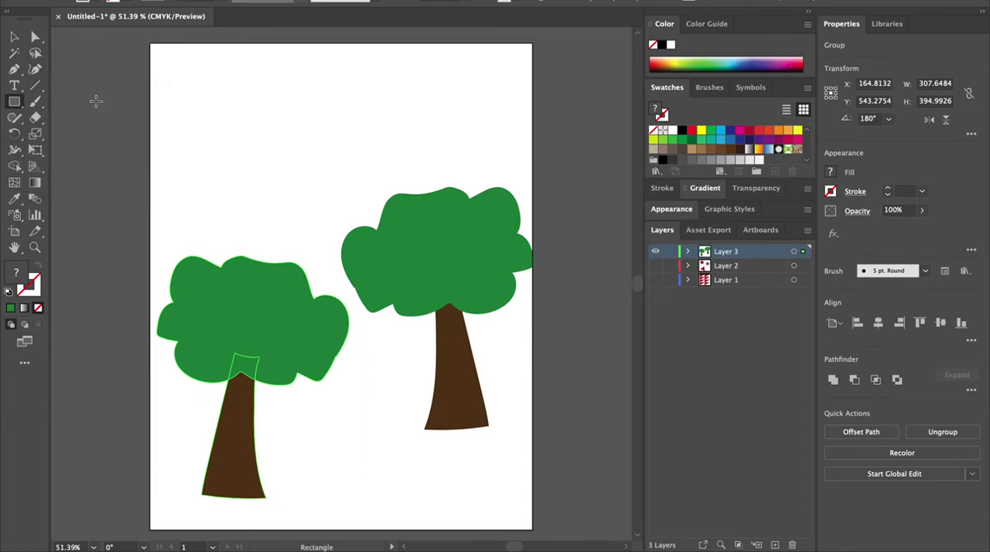
pyautogui.moveTo(539, 534); pyautogui.dragTo(149, 302)
pyautogui.moveTo(539, 417); pyautogui.dragTo(534, 417)
pyautogui.doubleClick(23, 272)
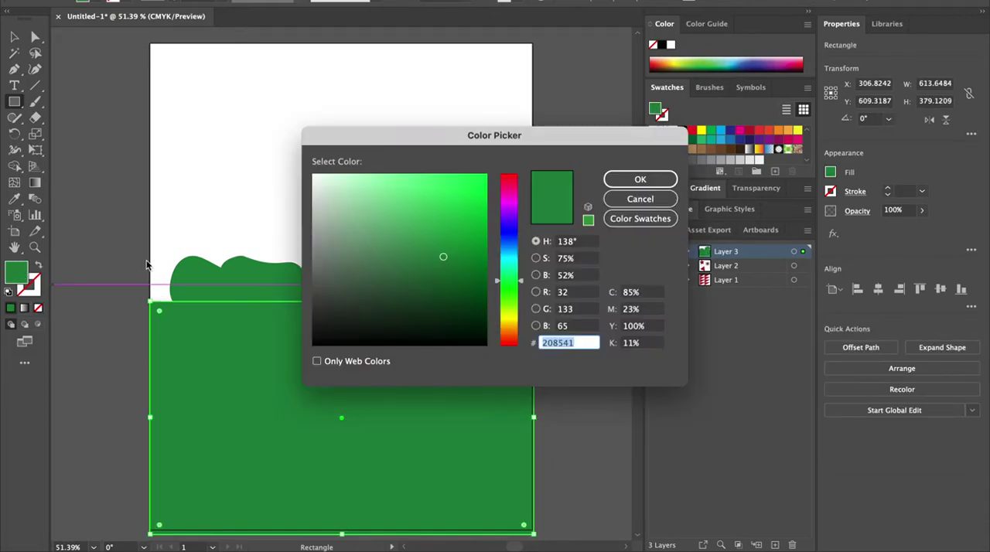
pyautogui.moveTo(520, 282); pyautogui.dragTo(520, 309)
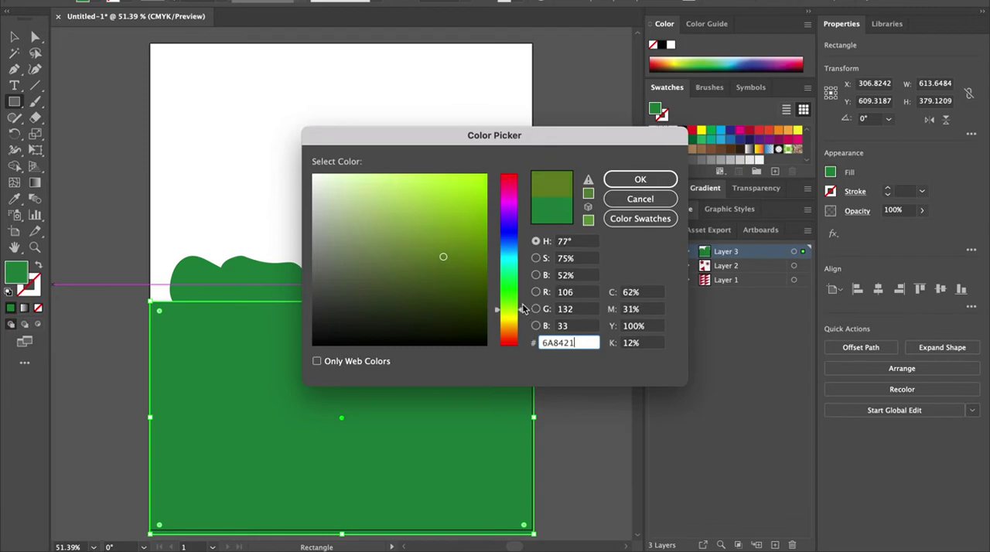
pyautogui.click(468, 297)
pyautogui.click(522, 290)
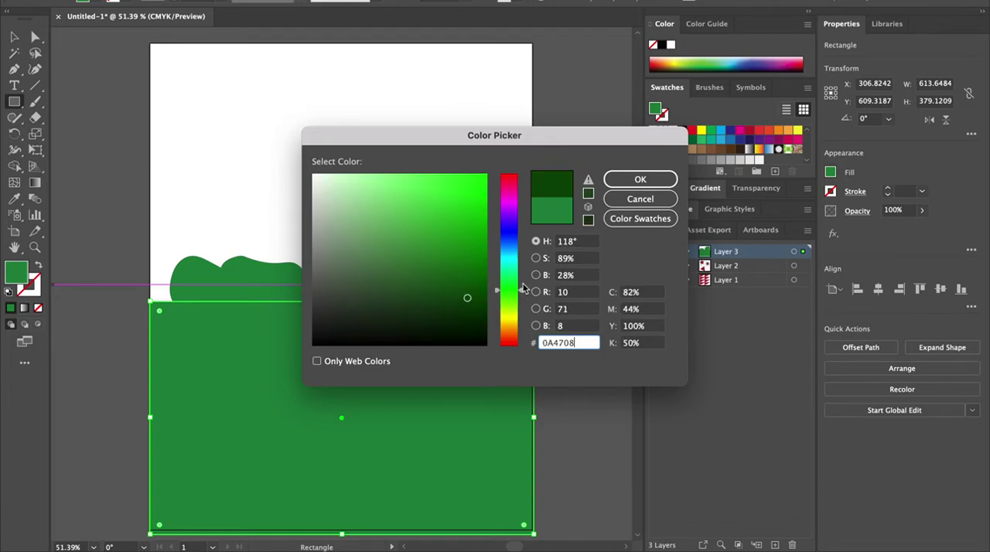
pyautogui.click(631, 185)
# Step: Send the ground rectangle to the back behind the trees
pyautogui.rightClick(331, 378)
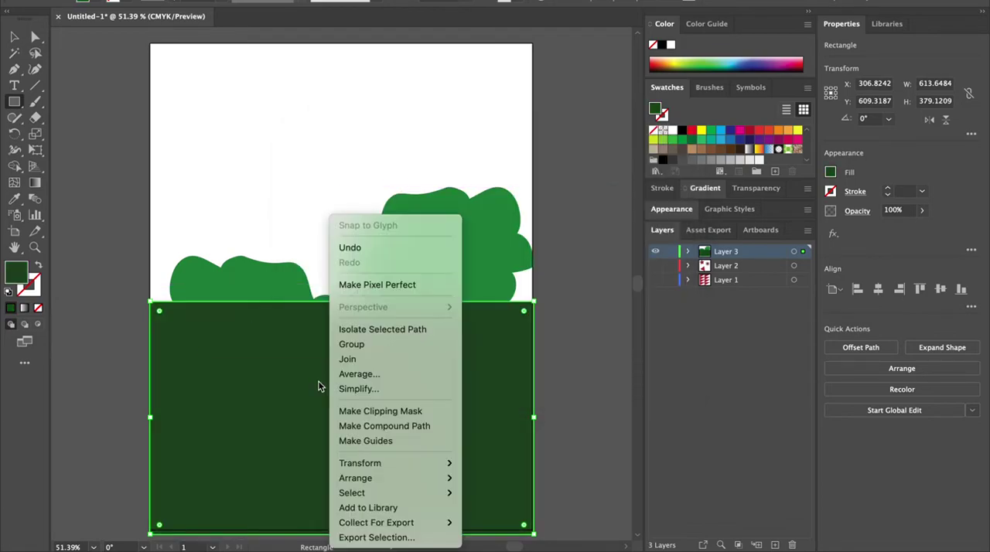
pyautogui.moveTo(386, 477)
pyautogui.click(575, 514)
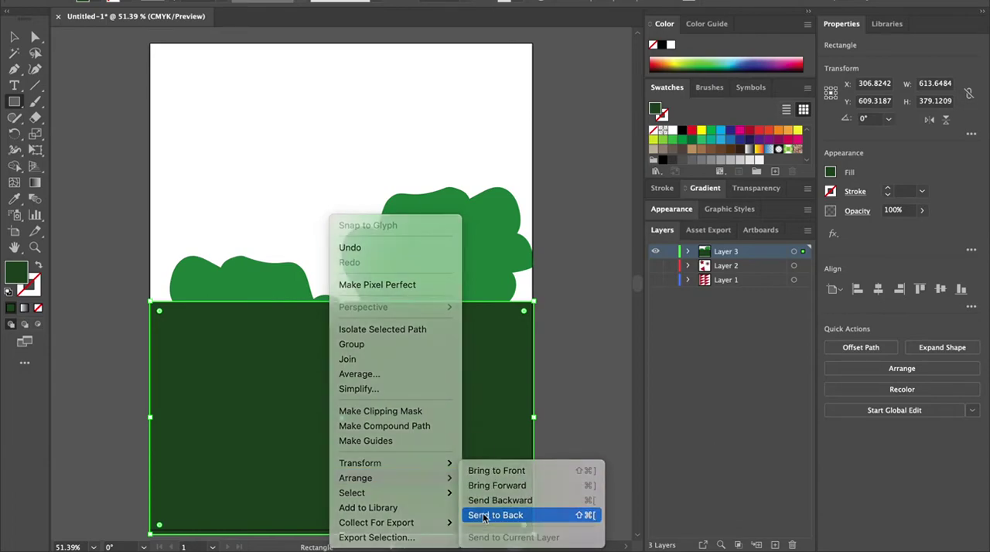
# Step: Draw a rectangle about 645 by 433 pt over the artboard's upper part and fill it light blue 6BE1ED
pyautogui.moveTo(130, 36); pyautogui.dragTo(533, 301)
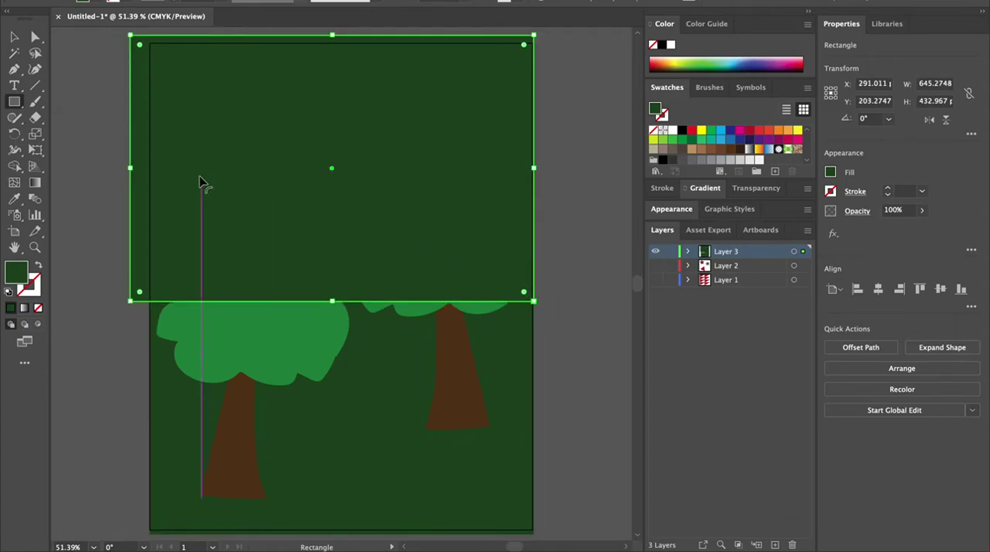
pyautogui.doubleClick(23, 269)
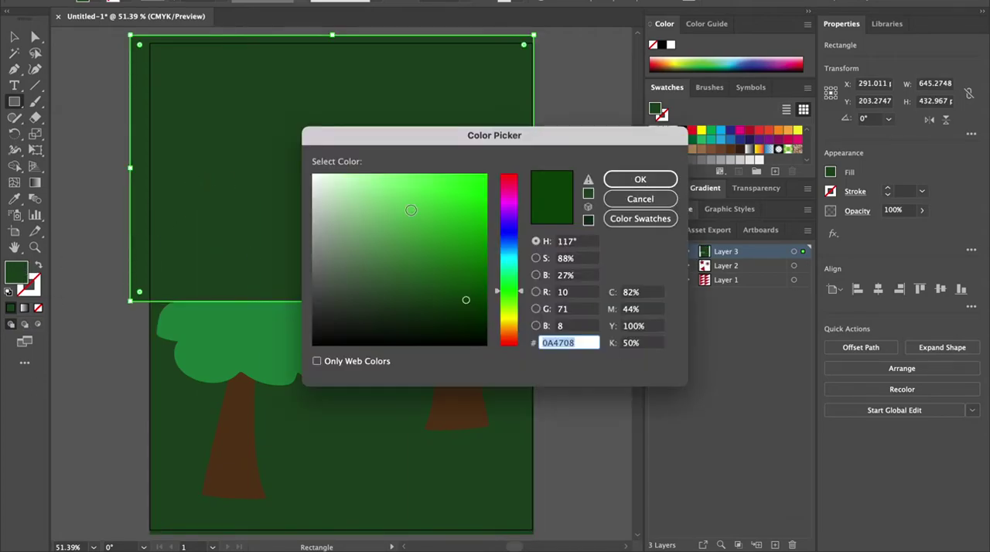
pyautogui.click(506, 252)
pyautogui.click(409, 186)
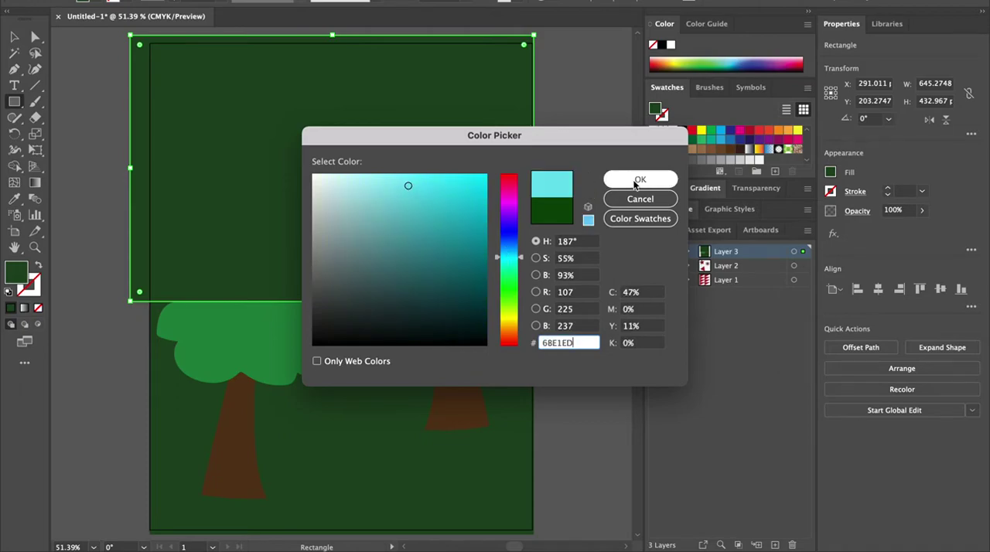
pyautogui.click(640, 180)
# Step: Send the sky rectangle to the back behind the trees and ground
pyautogui.rightClick(324, 145)
pyautogui.moveTo(371, 411)
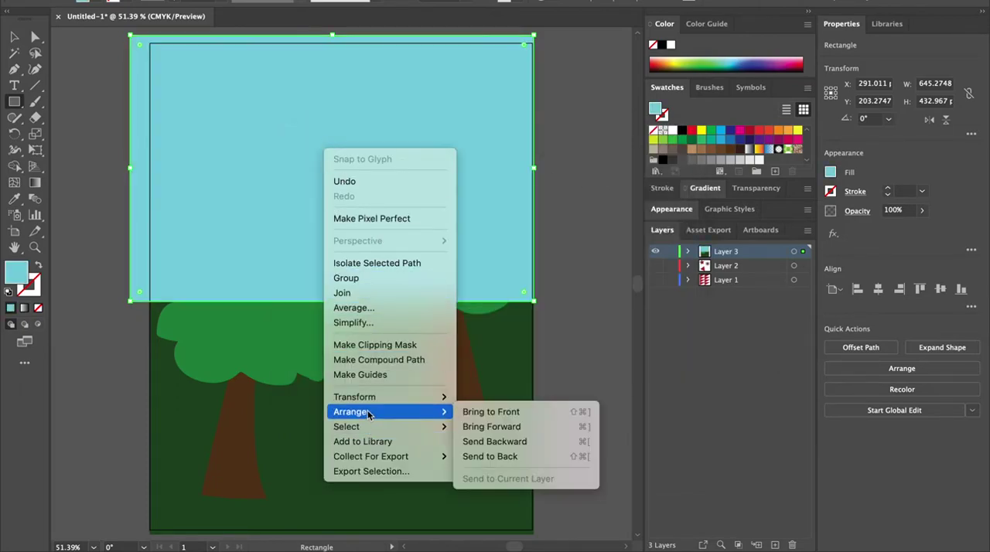
pyautogui.click(495, 456)
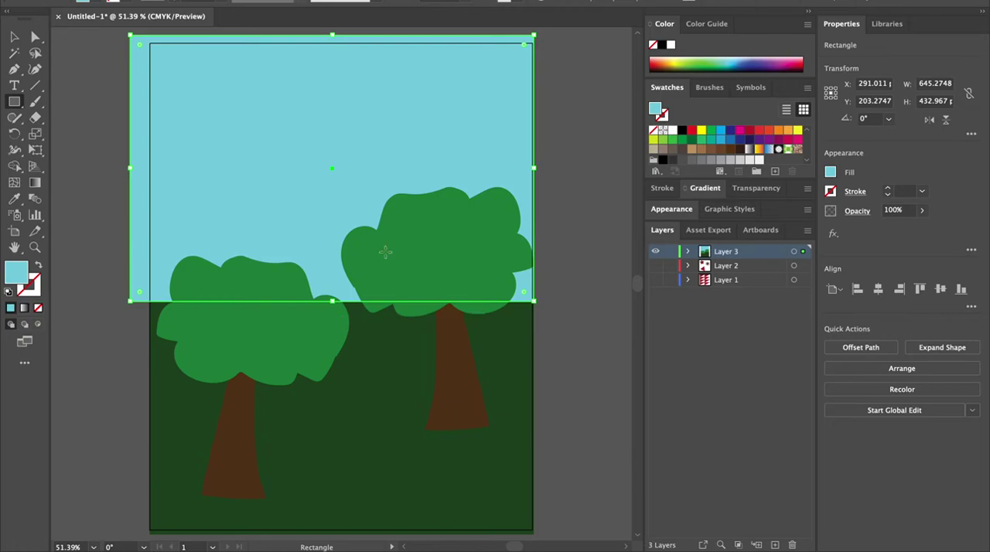
# Step: Pull the sky rectangle's left edge in to the artboard's left side
pyautogui.moveTo(131, 166); pyautogui.dragTo(149, 166)
pyautogui.click(17, 37)
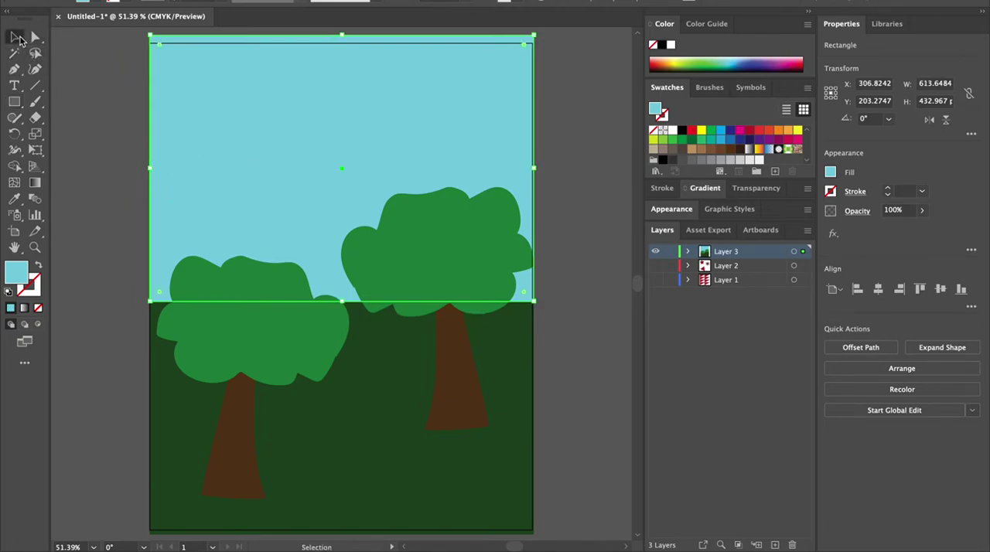
pyautogui.click(35, 101)
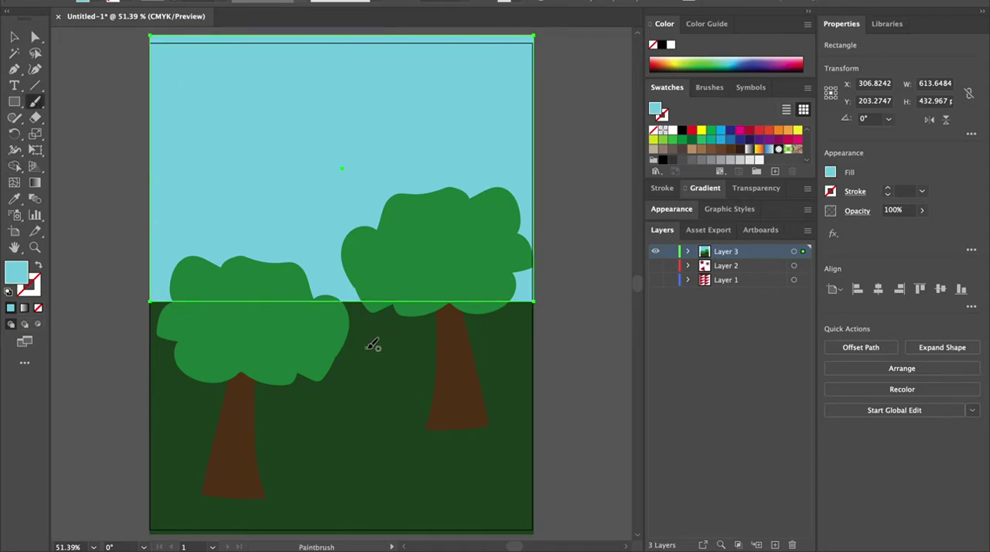
pyautogui.click(584, 359)
pyautogui.click(17, 39)
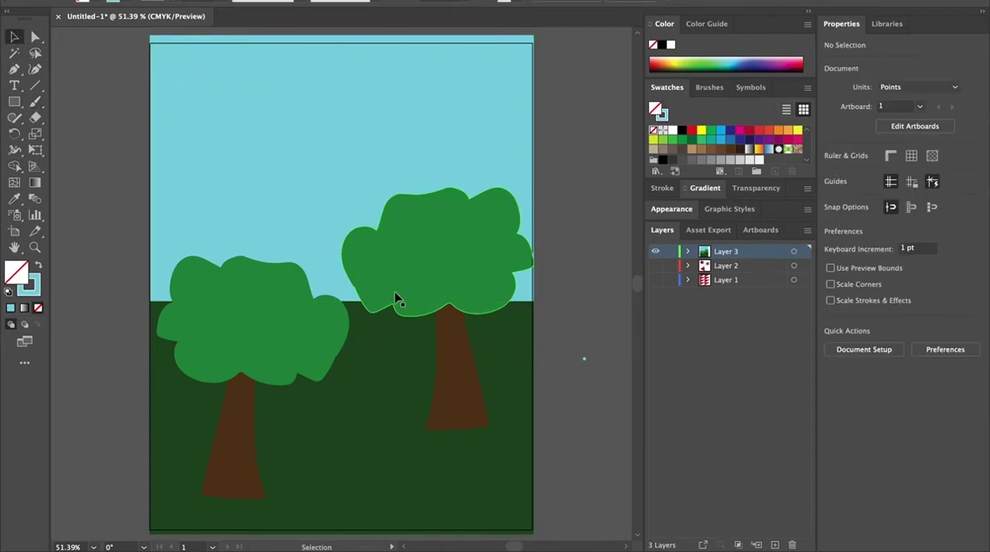
# Step: Lower the ground rectangle's top edge to roughly two thirds down the artboard
pyautogui.click(398, 298)
pyautogui.click(332, 490)
pyautogui.moveTo(340, 301); pyautogui.dragTo(347, 393)
# Step: Extend the sky rectangle's bottom edge down to meet the lowered ground
pyautogui.click(375, 298)
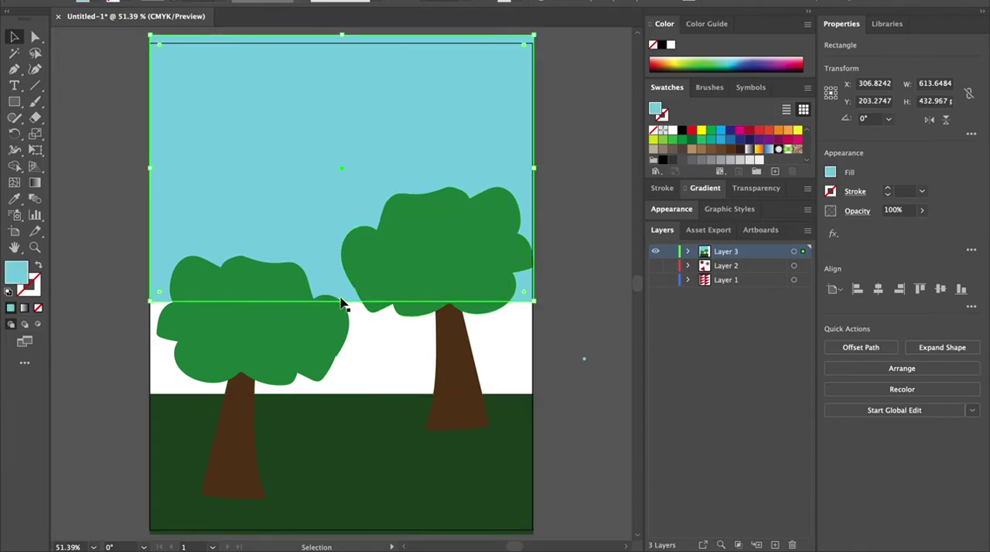
pyautogui.moveTo(341, 302); pyautogui.dragTo(346, 396)
pyautogui.click(603, 432)
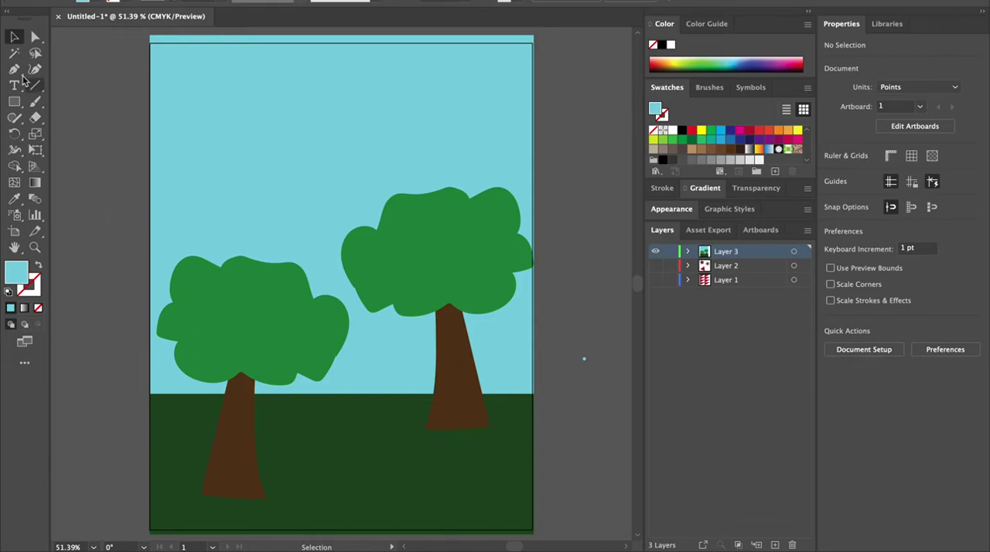
# Step: With the Paintbrush in a dark teal colour, paint two wavy vertical strokes across the ground as river banks
pyautogui.click(35, 101)
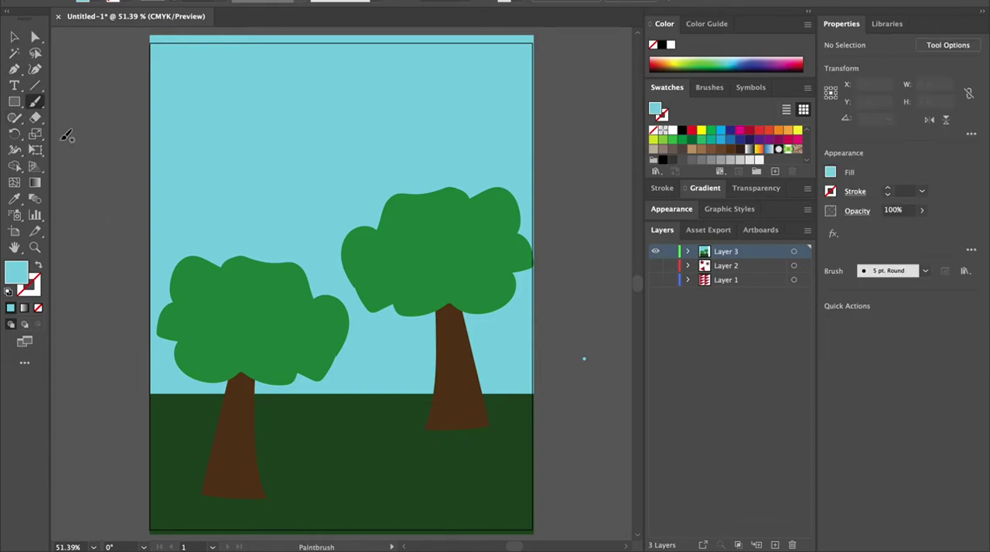
pyautogui.doubleClick(15, 277)
pyautogui.moveTo(470, 267); pyautogui.dragTo(482, 289)
pyautogui.click(639, 180)
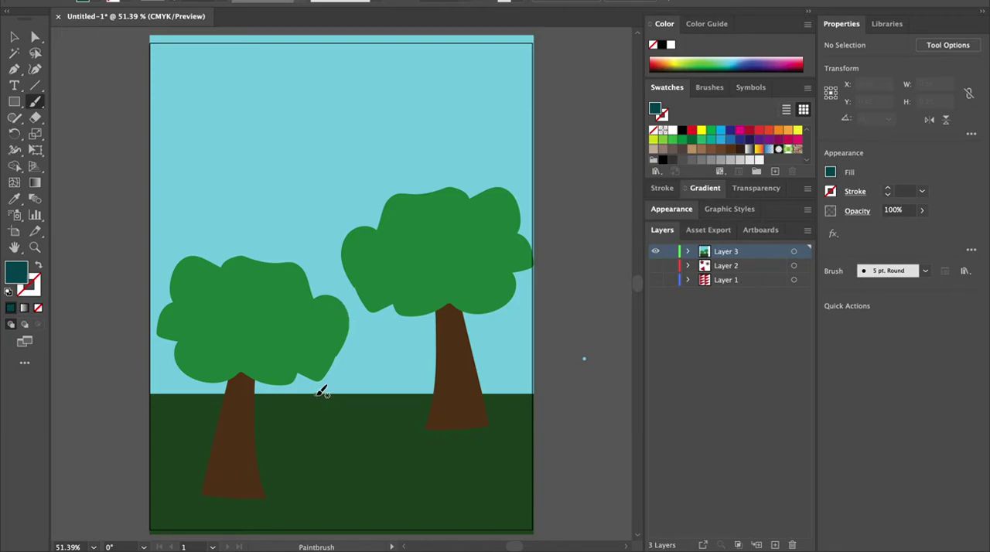
pyautogui.moveTo(325, 416)
pyautogui.mouseDown()
pyautogui.moveTo(337, 469)
pyautogui.moveTo(318, 526)
pyautogui.mouseUp()
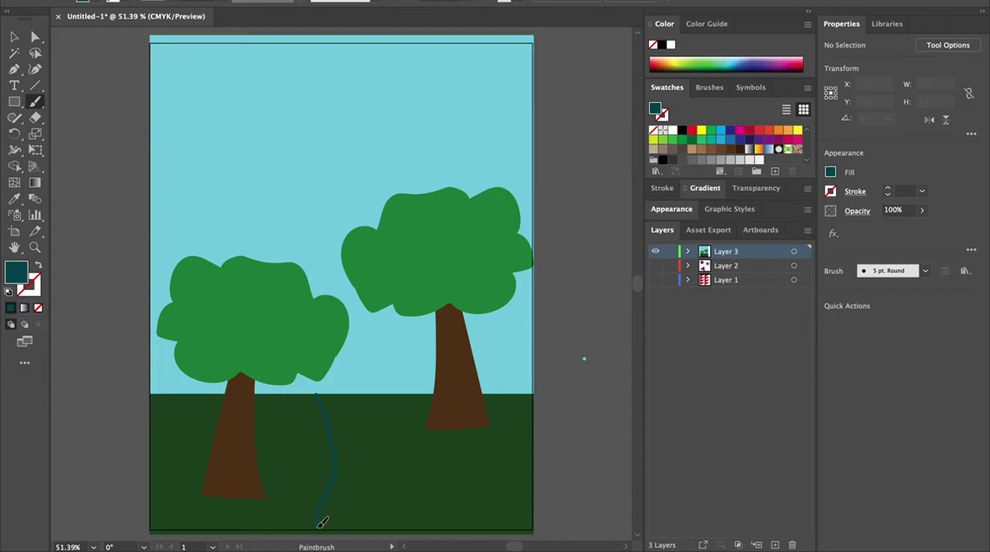
pyautogui.hotkey('shift', 'x')
pyautogui.moveTo(388, 392)
pyautogui.mouseDown()
pyautogui.moveTo(389, 480)
pyautogui.moveTo(371, 526)
pyautogui.mouseUp()
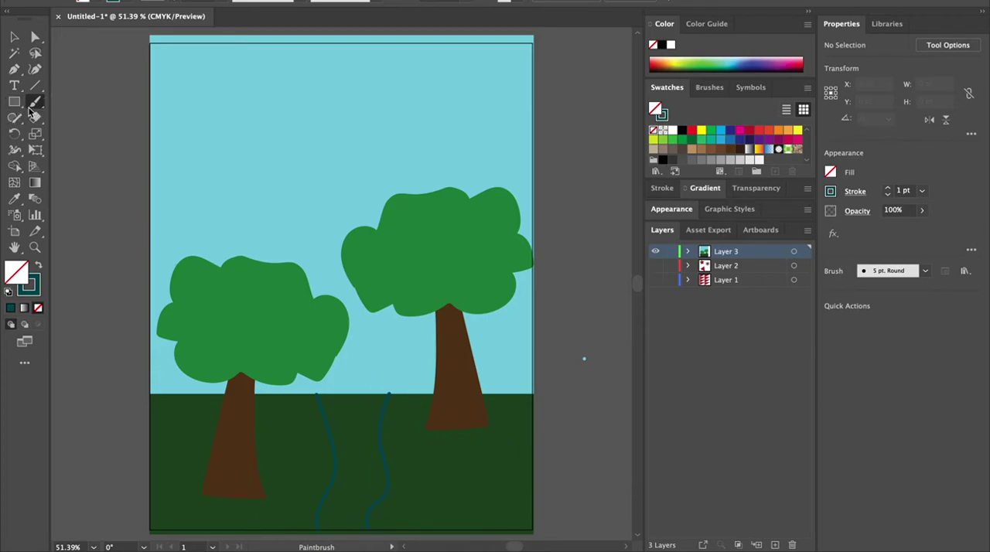
# Step: Connect the top ends of the two bank strokes with the Pen tool
pyautogui.click(30, 112)
pyautogui.click(33, 107)
pyautogui.click(21, 69)
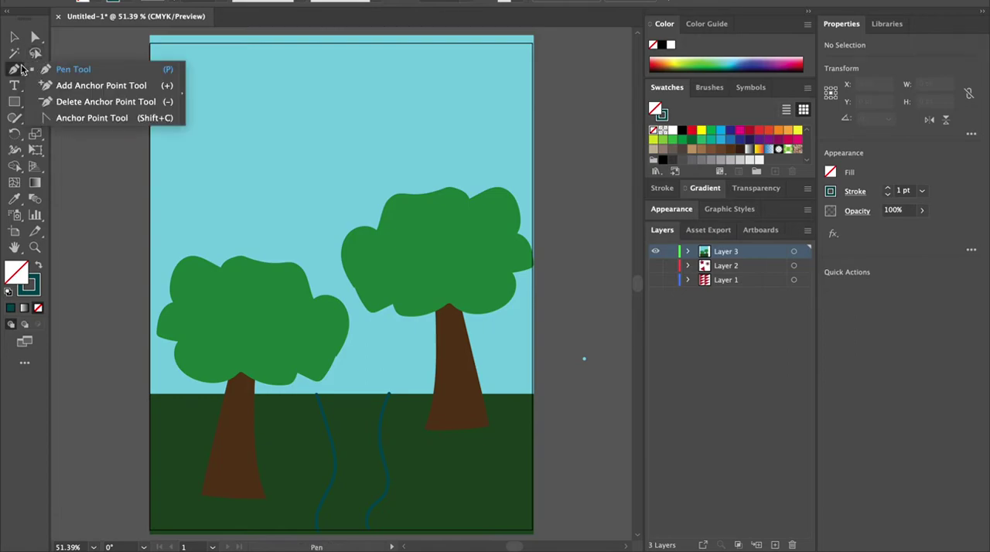
pyautogui.click(66, 71)
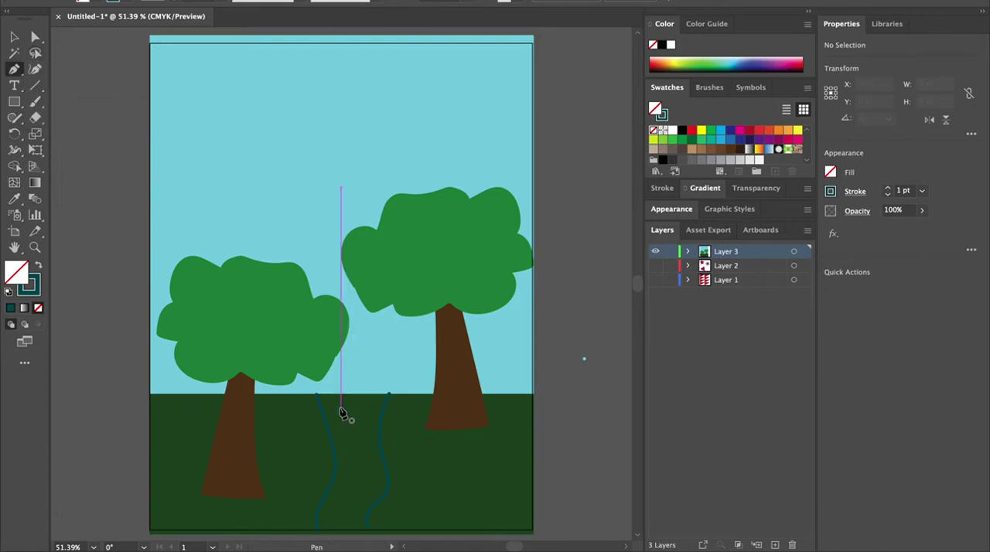
pyautogui.click(317, 397)
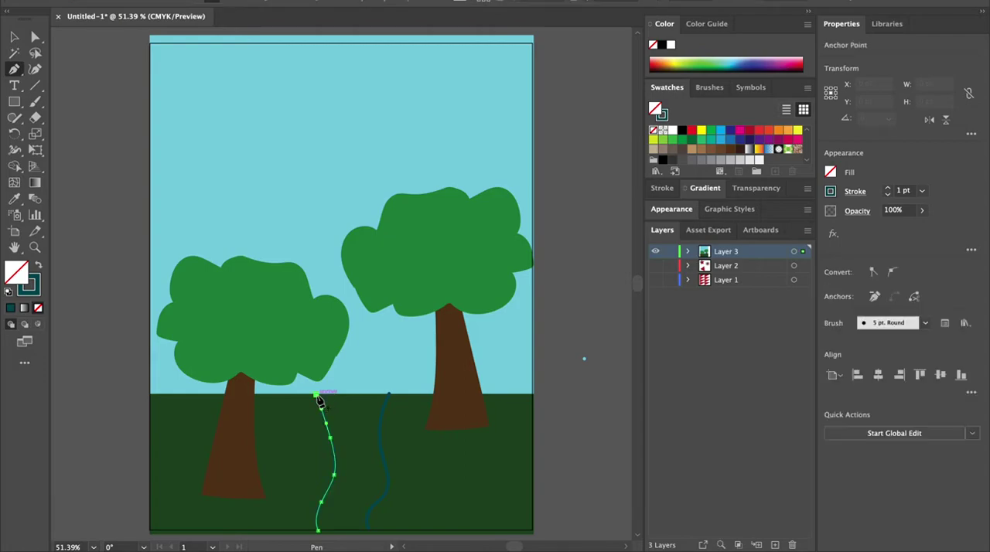
pyautogui.click(389, 395)
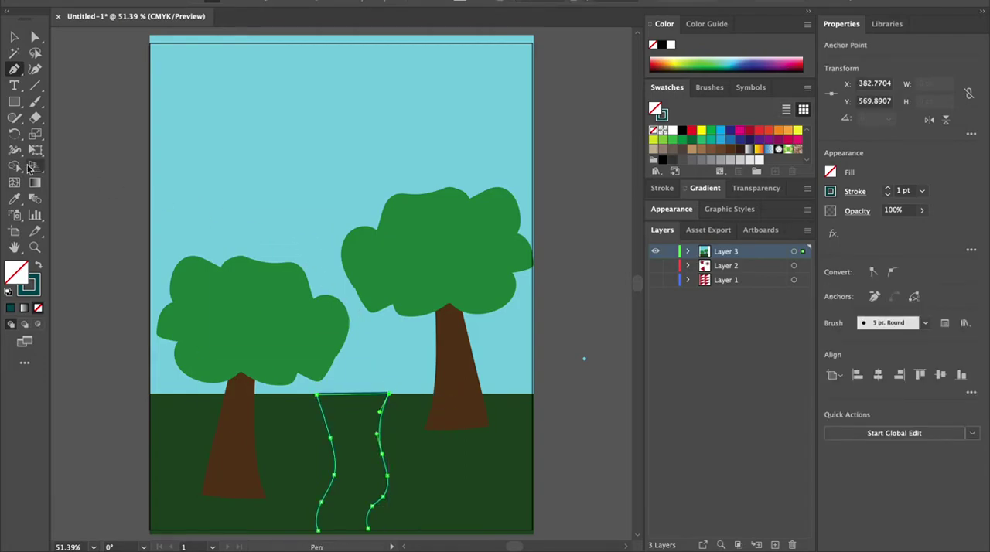
pyautogui.click(14, 37)
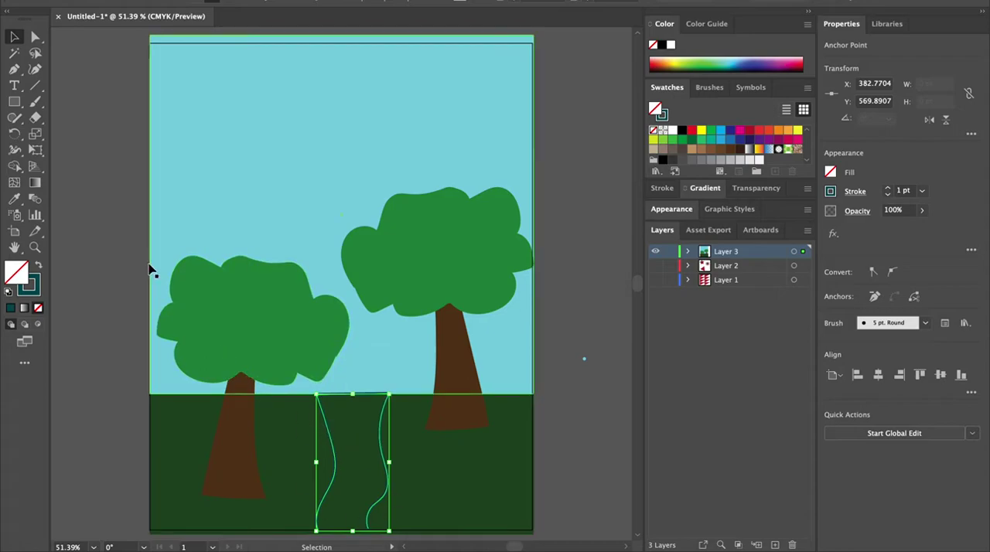
# Step: Connect the bottom ends of the bank strokes with the Pen tool and swap fill and stroke to fill the river teal
pyautogui.click(14, 69)
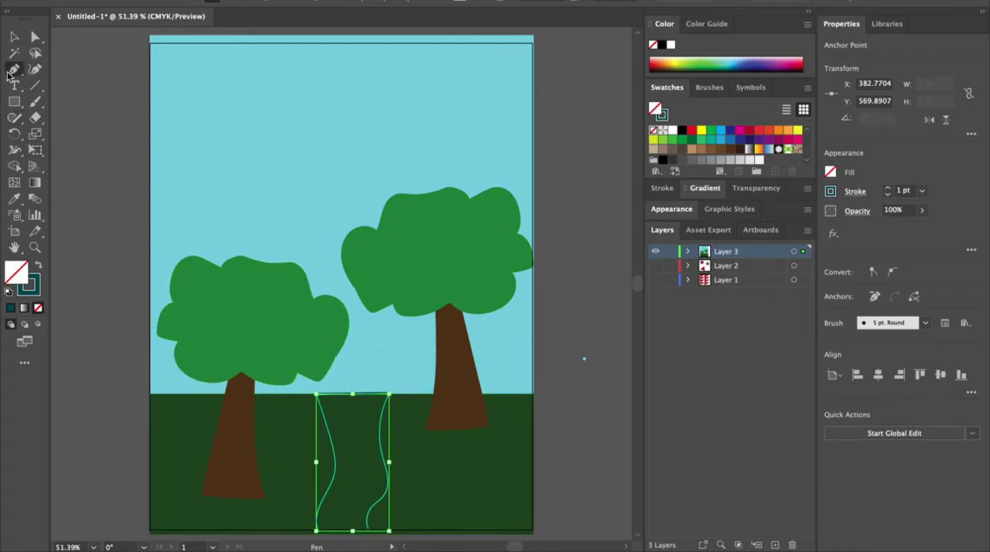
pyautogui.click(317, 531)
pyautogui.click(367, 528)
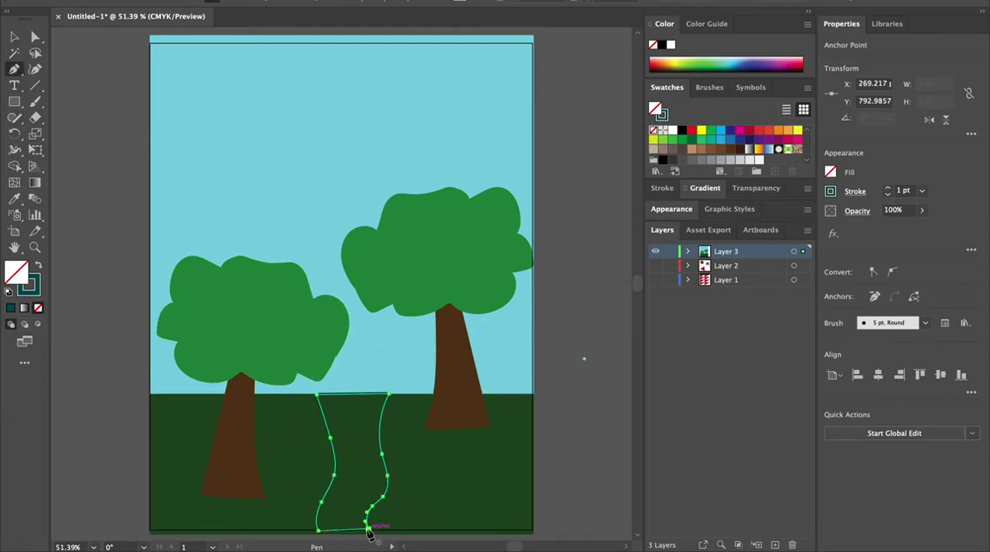
pyautogui.click(14, 37)
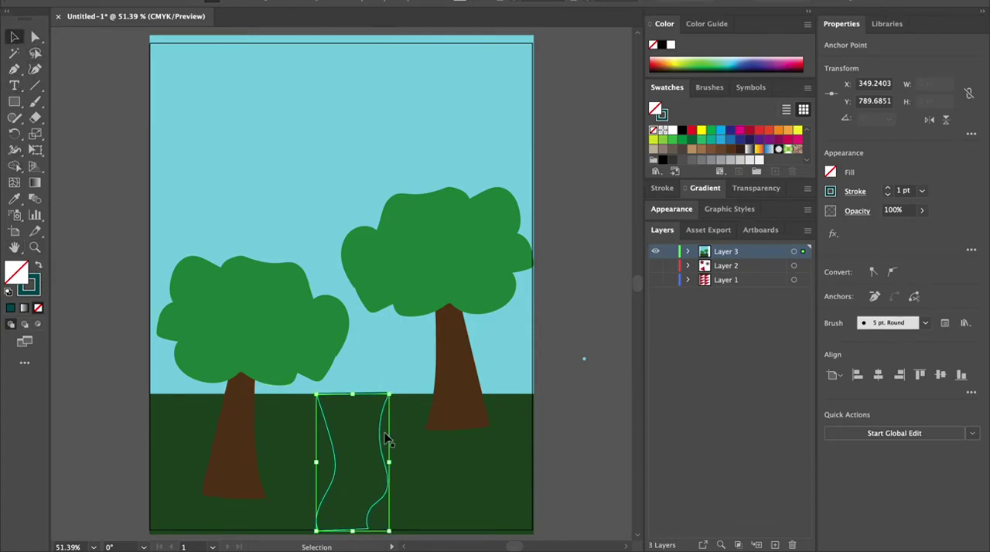
pyautogui.click(37, 267)
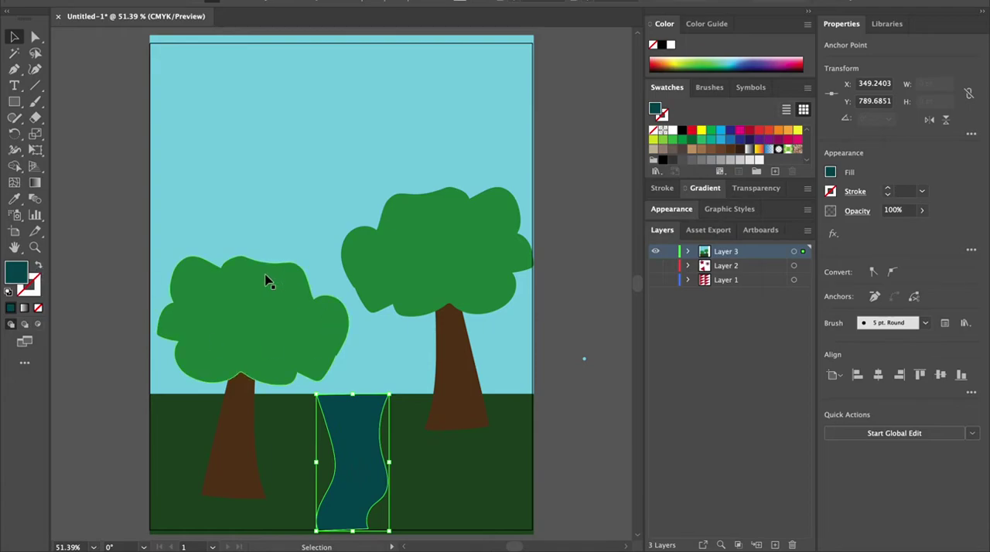
# Step: Reshape the river's banks by moving several of its anchor points with Direct Selection
pyautogui.click(35, 37)
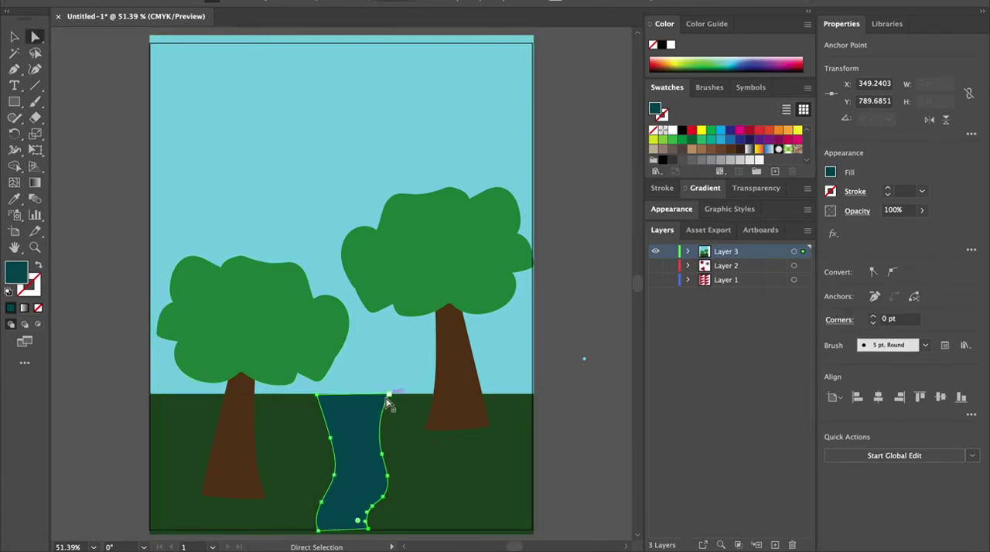
pyautogui.moveTo(316, 398); pyautogui.dragTo(327, 398)
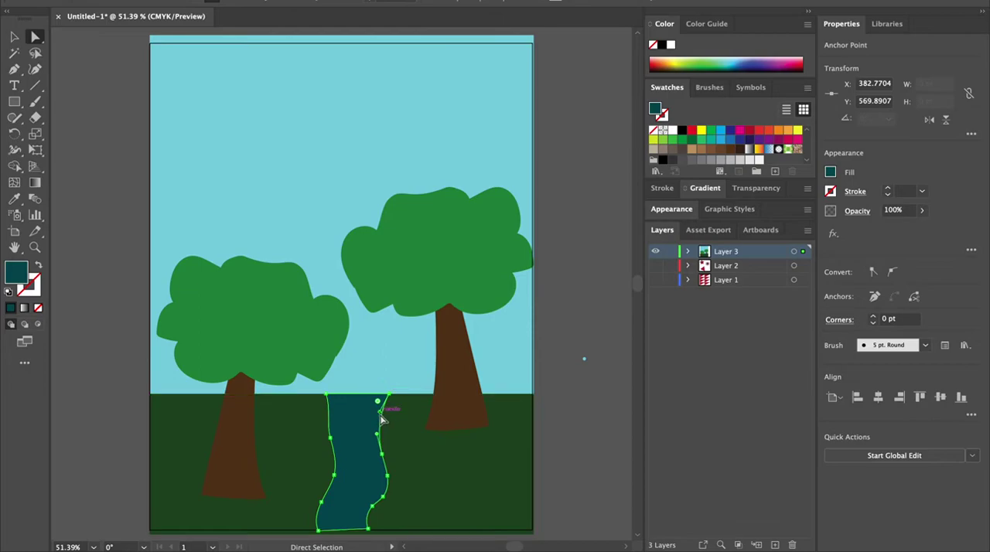
pyautogui.moveTo(379, 404); pyautogui.dragTo(374, 402)
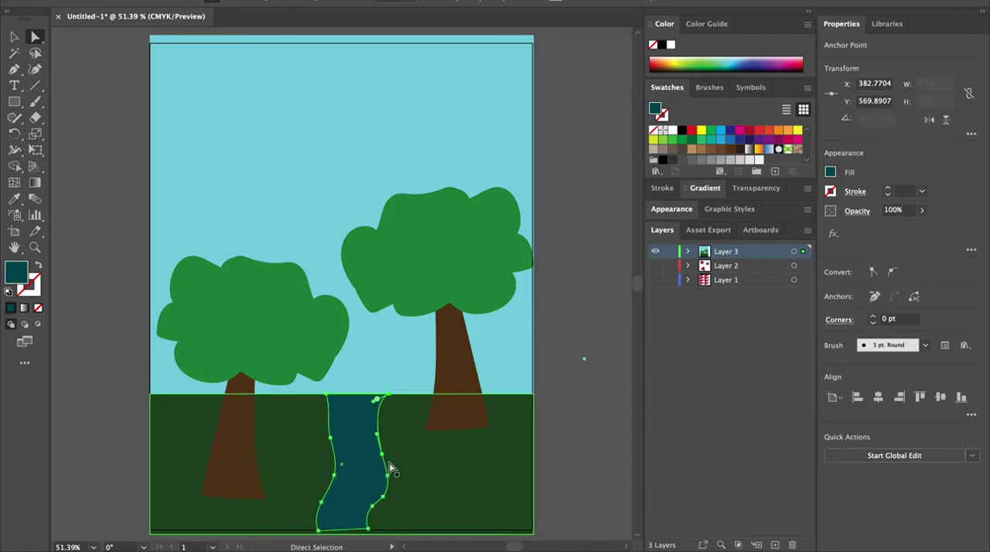
pyautogui.click(382, 454)
pyautogui.moveTo(385, 476); pyautogui.dragTo(389, 450)
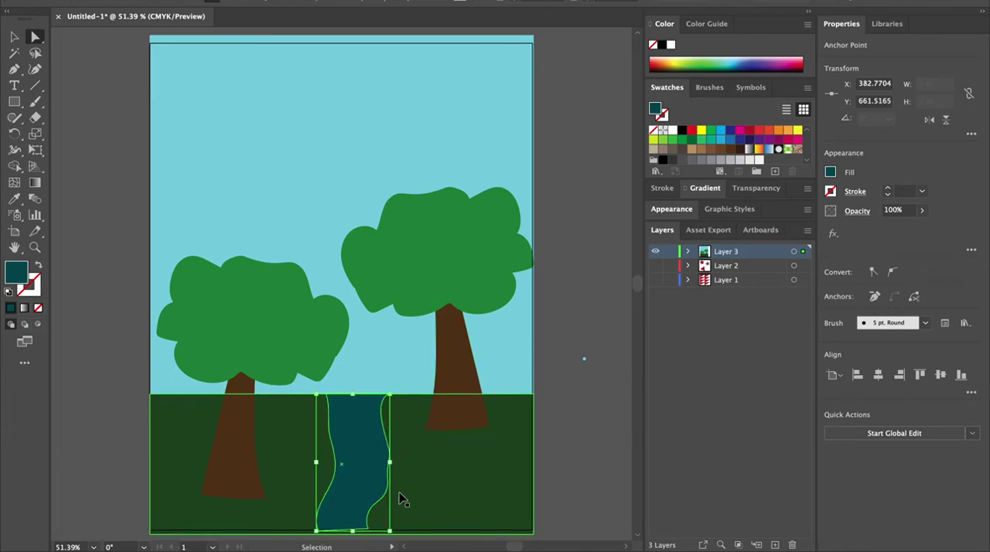
pyautogui.click(336, 473)
pyautogui.moveTo(336, 463); pyautogui.dragTo(334, 457)
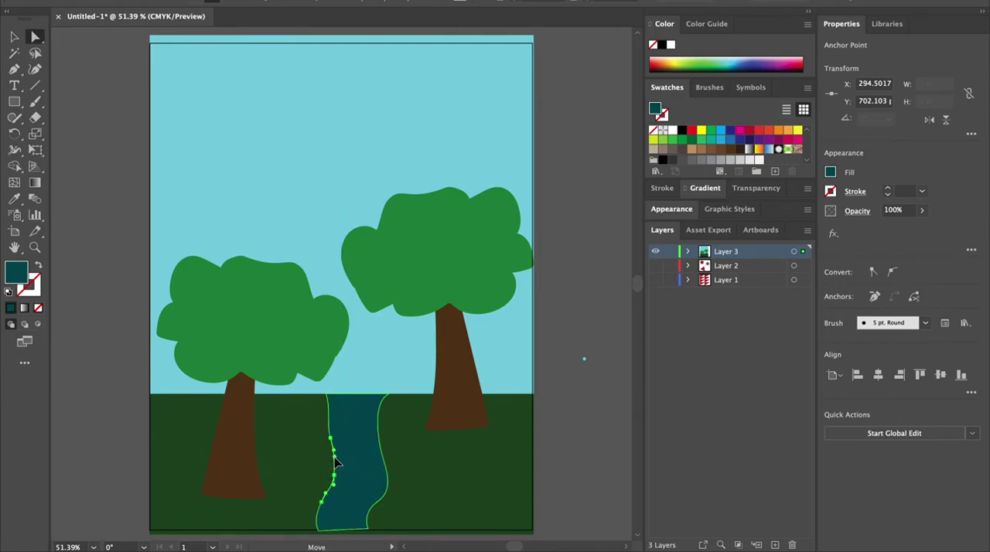
pyautogui.click(12, 39)
pyautogui.click(54, 67)
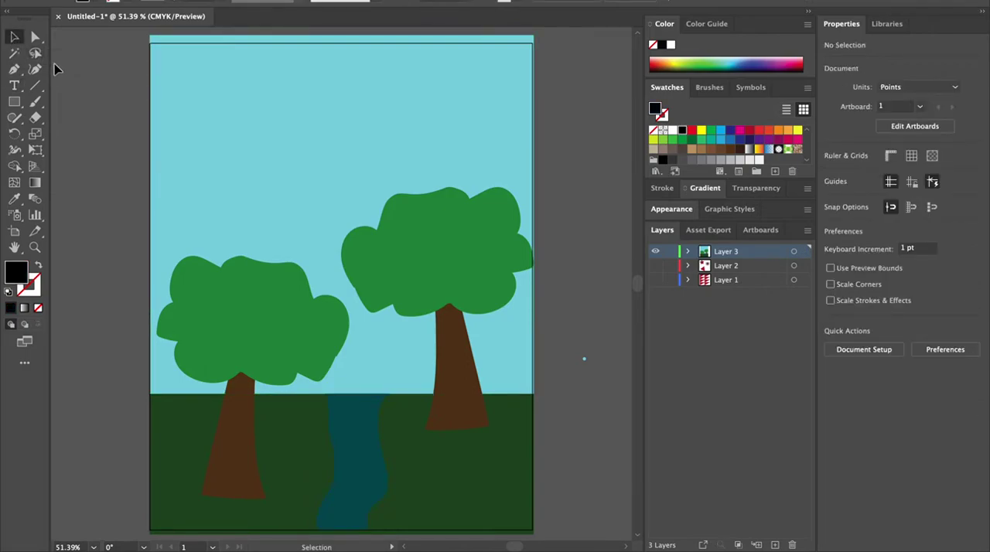
# Step: Add a text title near the top of the sky in the Apple Chancery font reading Fantasy Forest
pyautogui.click(14, 85)
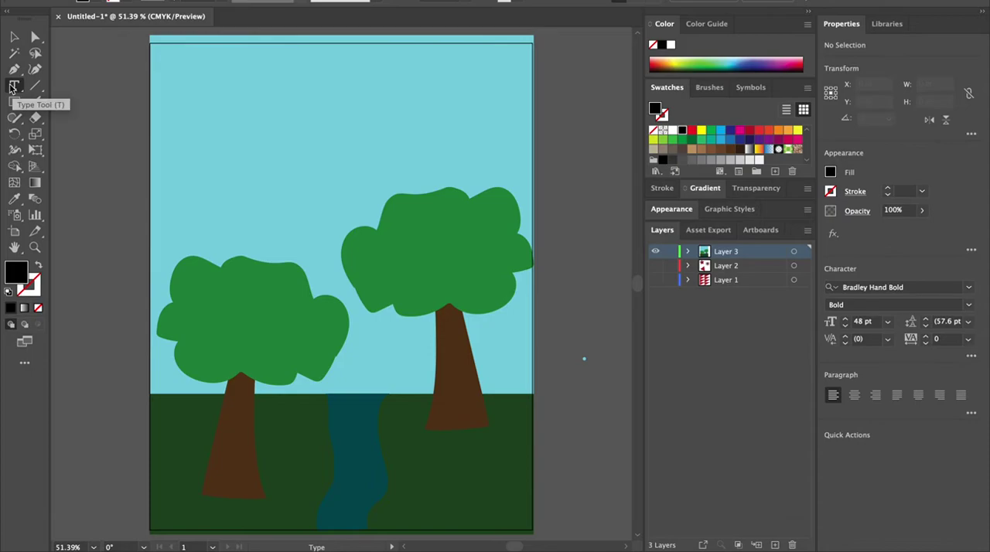
pyautogui.click(227, 116)
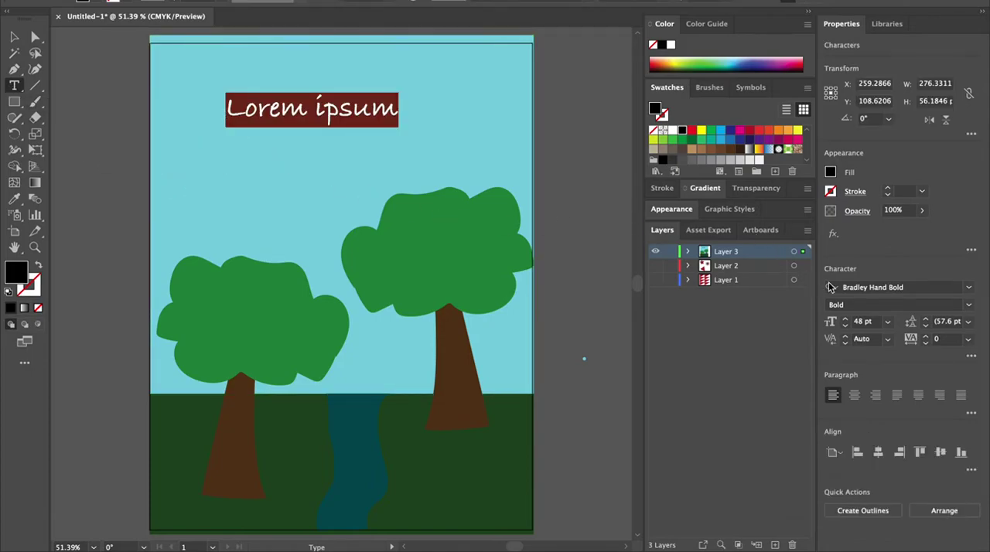
pyautogui.click(968, 287)
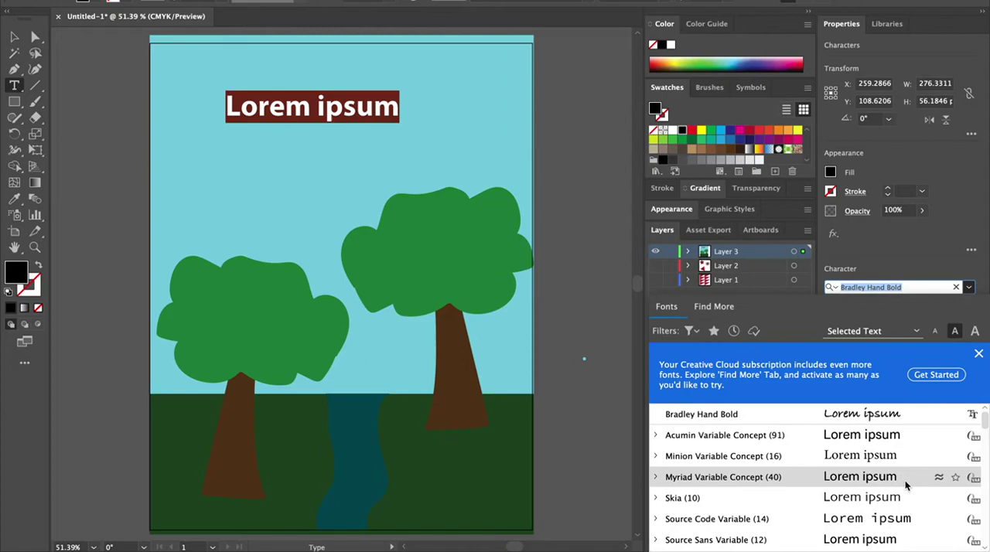
pyautogui.scroll(-3, 901, 492)
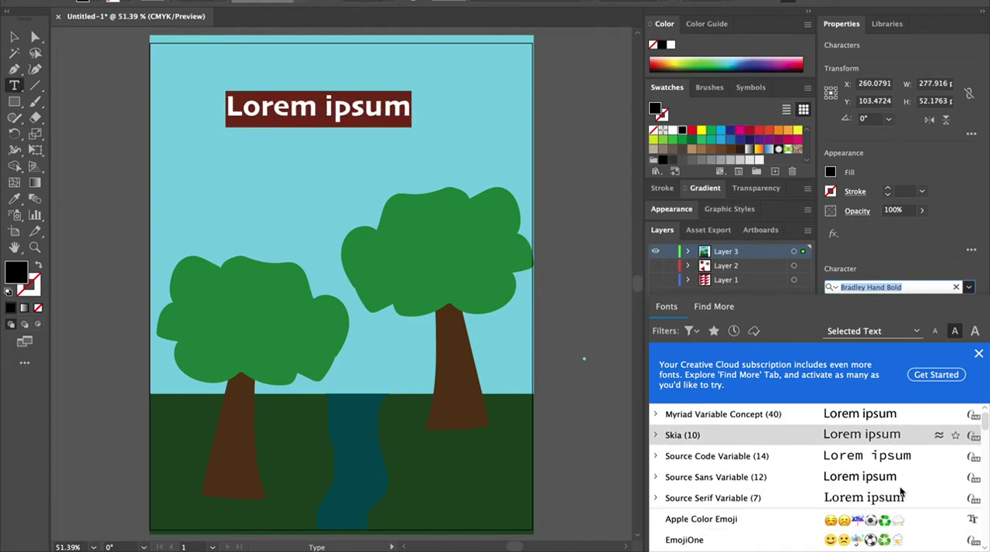
pyautogui.scroll(3, 900, 492)
pyautogui.scroll(-6, 900, 492)
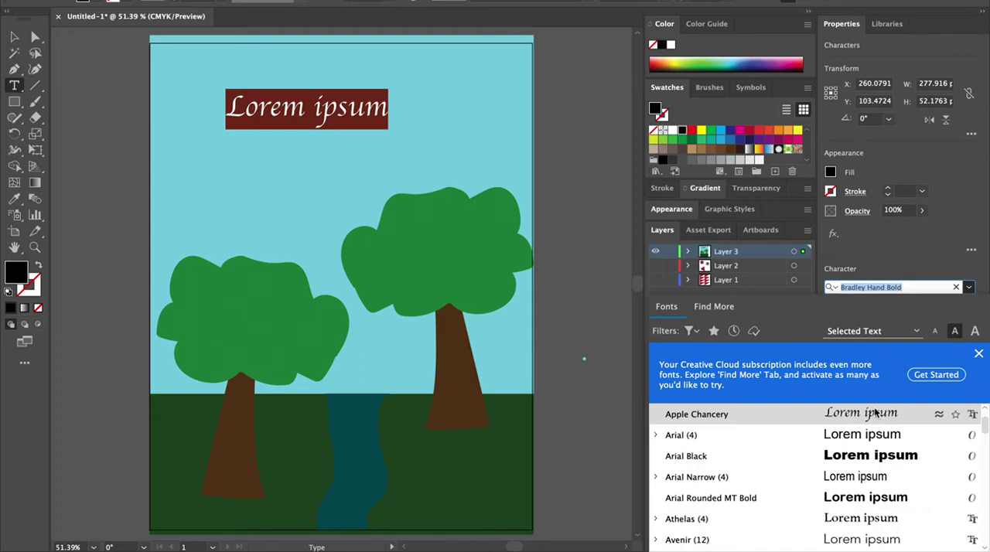
pyautogui.click(874, 414)
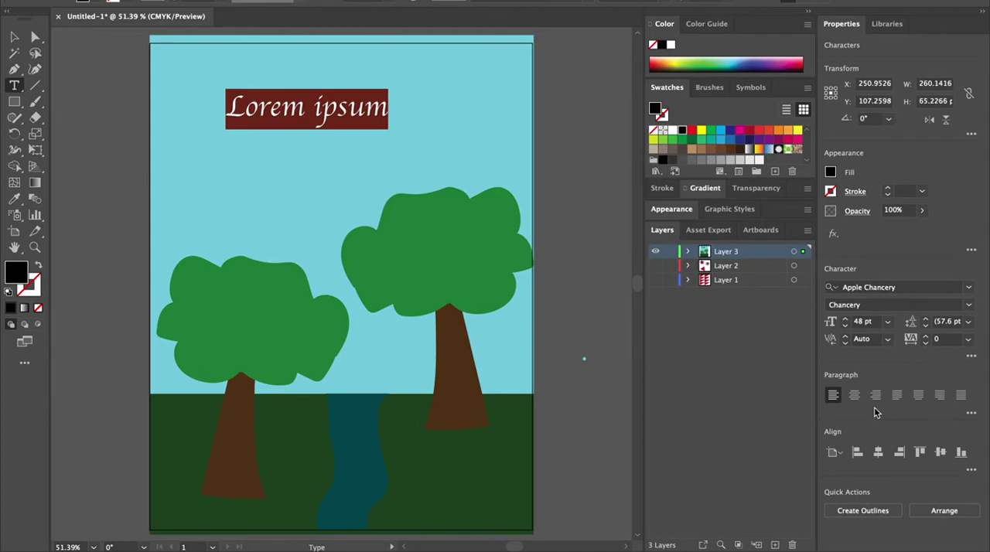
pyautogui.write('Fan')
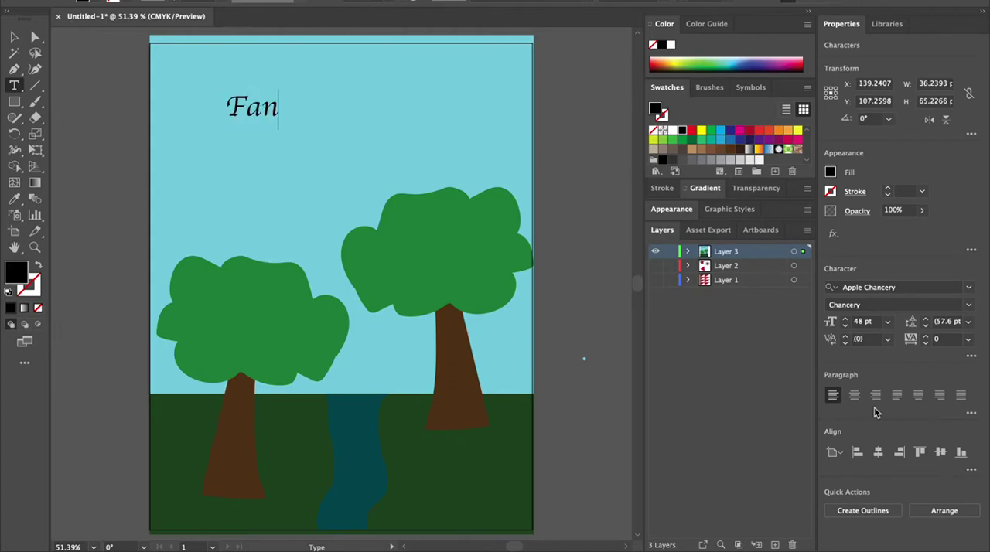
pyautogui.write('tasy Forest')
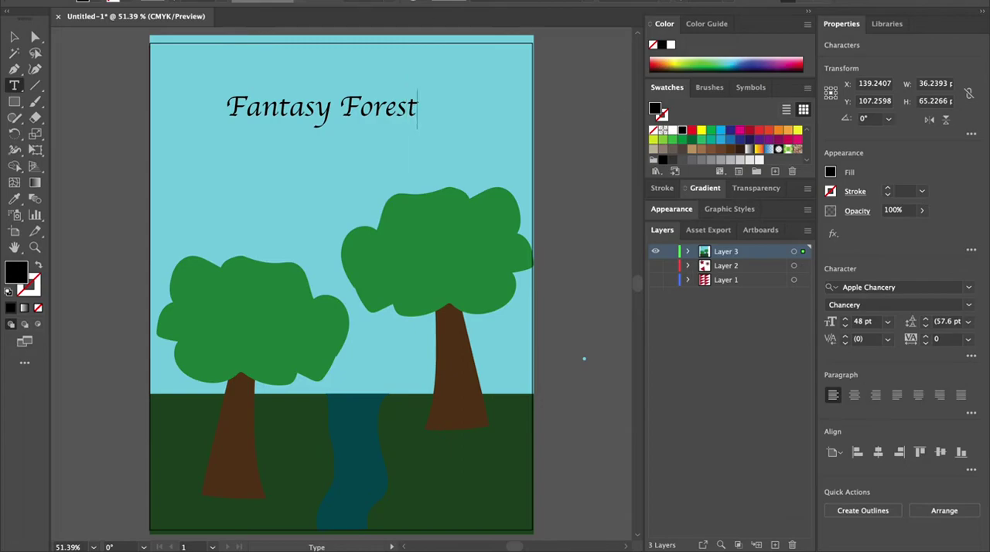
# Step: Enlarge the Fantasy Forest title by scaling its bounding box to about 123 pt
pyautogui.click(14, 37)
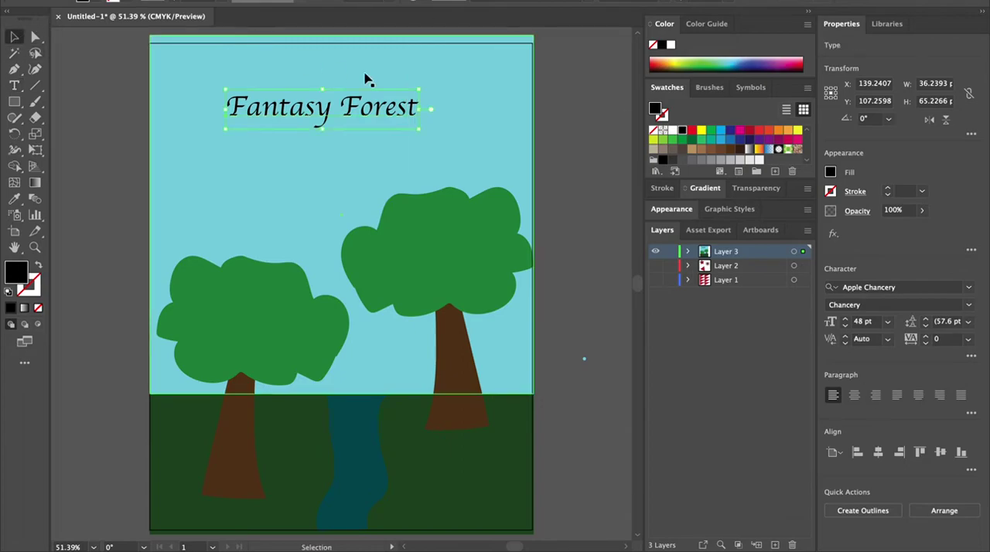
pyautogui.moveTo(417, 131); pyautogui.dragTo(461, 174)
pyautogui.moveTo(342, 89); pyautogui.dragTo(341, 71)
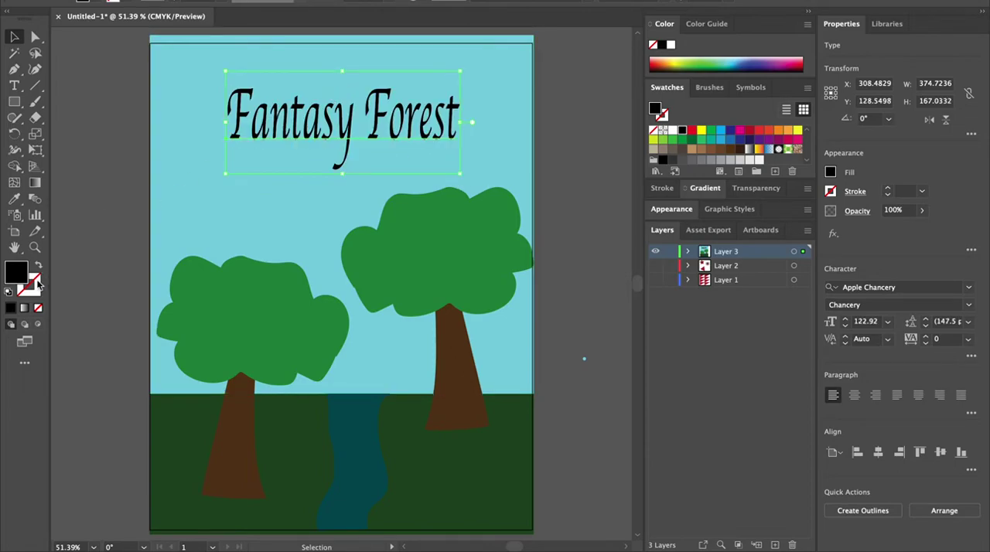
# Step: Give the title a green stroke with hex colour 148400, then deselect it
pyautogui.doubleClick(36, 283)
pyautogui.moveTo(523, 262)
pyautogui.mouseDown()
pyautogui.moveTo(523, 293)
pyautogui.moveTo(468, 194)
pyautogui.moveTo(485, 256)
pyautogui.mouseUp()
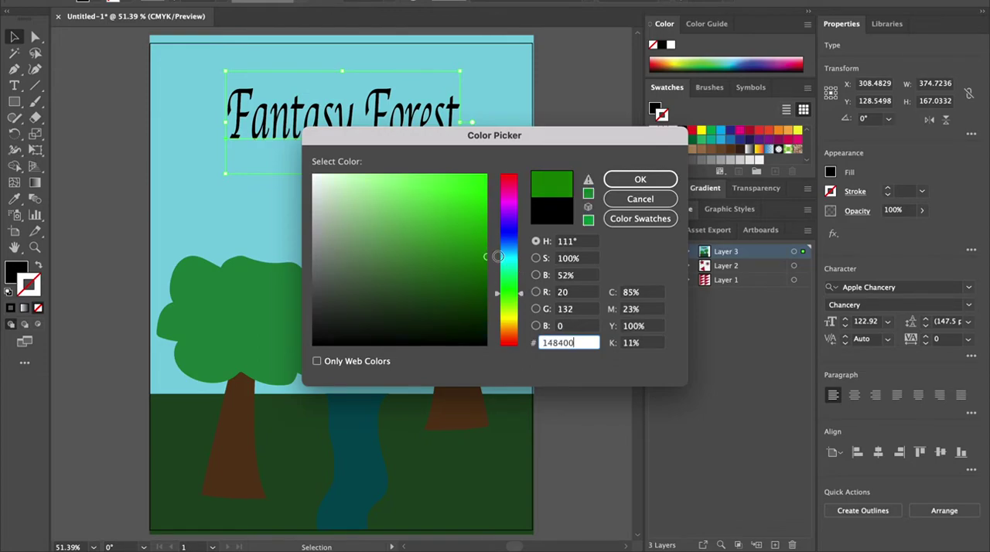
pyautogui.click(641, 181)
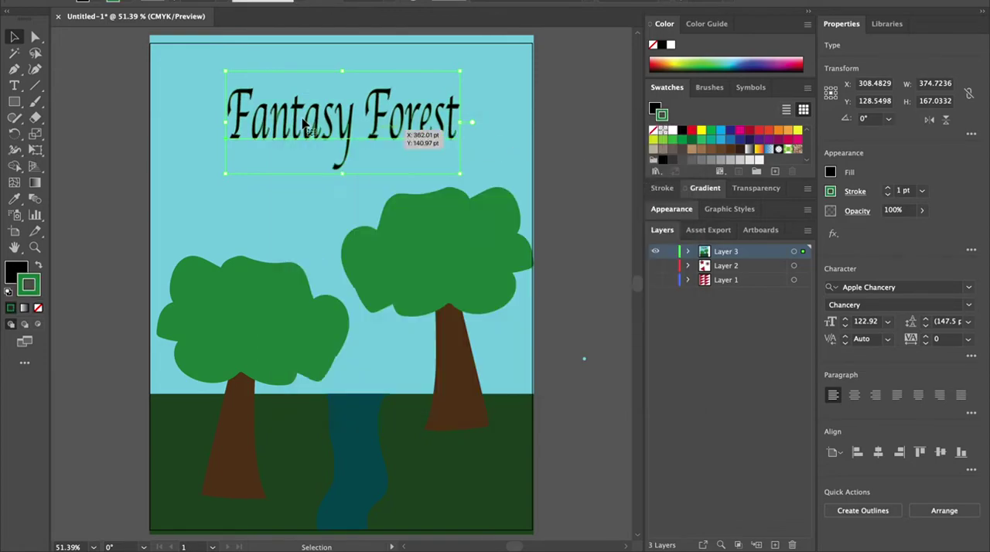
pyautogui.click(98, 121)
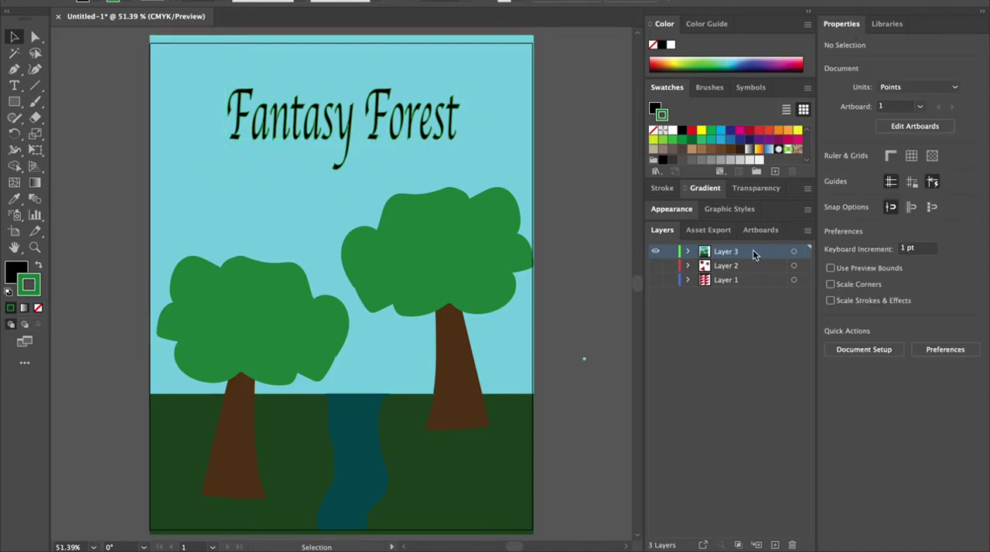
# Step: Expand Layer 3 and lock both tree groups
pyautogui.click(688, 252)
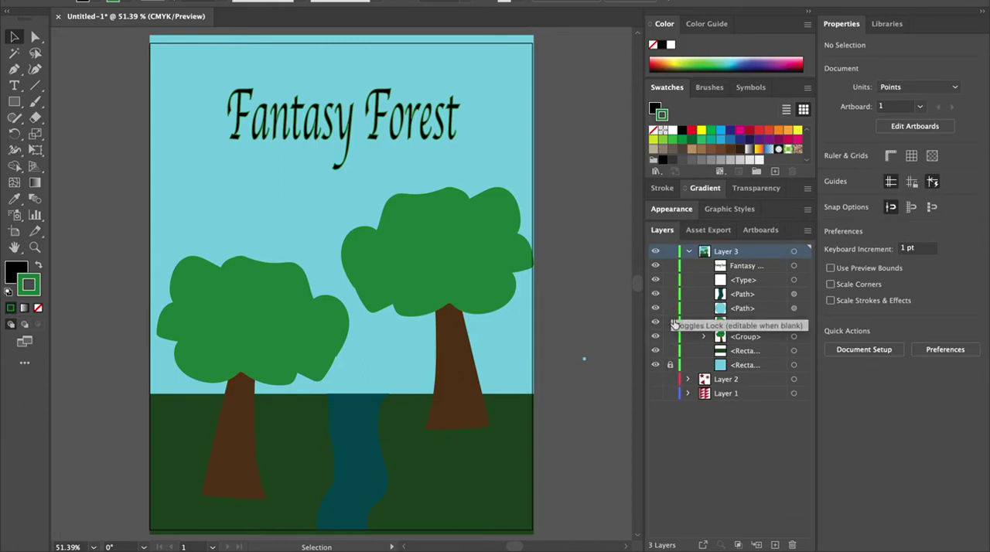
pyautogui.click(671, 337)
pyautogui.click(670, 322)
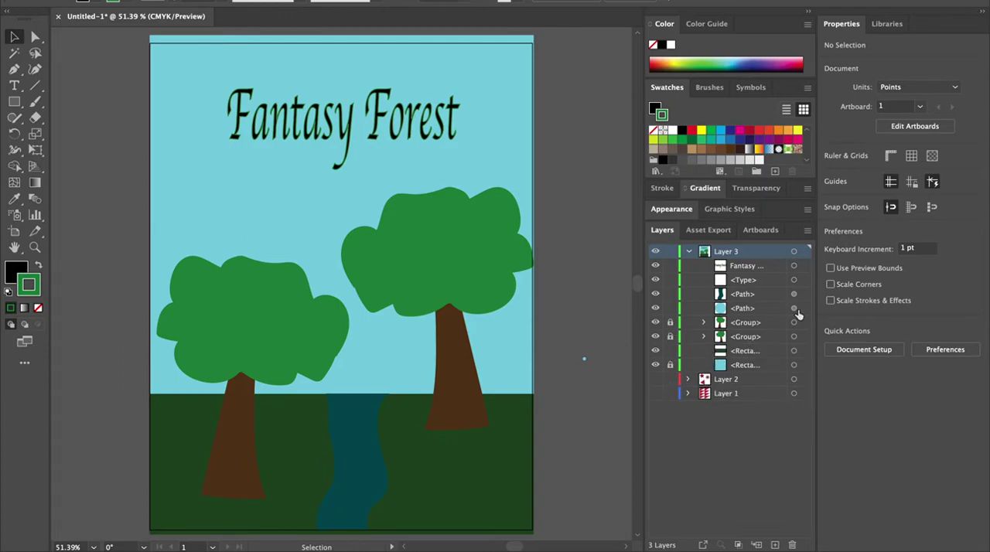
# Step: Toggle the visibility of the two tree groups off and back on
pyautogui.click(655, 323)
pyautogui.click(654, 336)
pyautogui.click(655, 337)
pyautogui.click(655, 323)
# Step: Recolour the river's fill to hex colour 127984
pyautogui.click(364, 443)
pyautogui.doubleClick(11, 270)
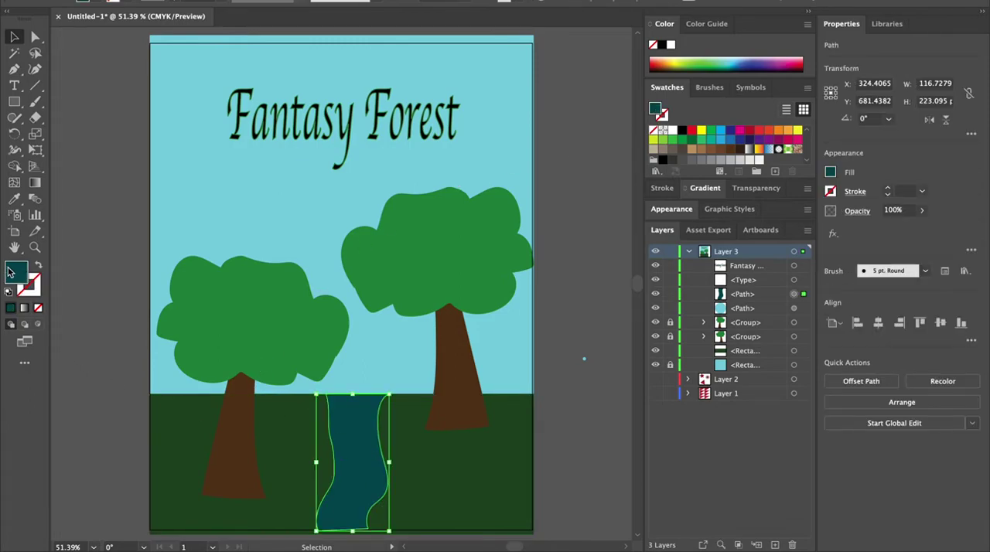
pyautogui.click(471, 257)
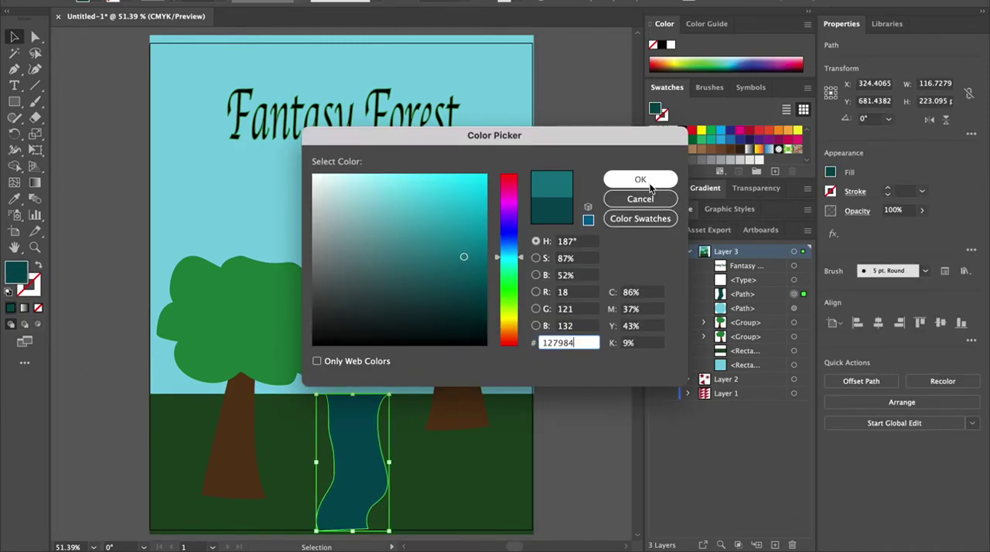
pyautogui.click(640, 179)
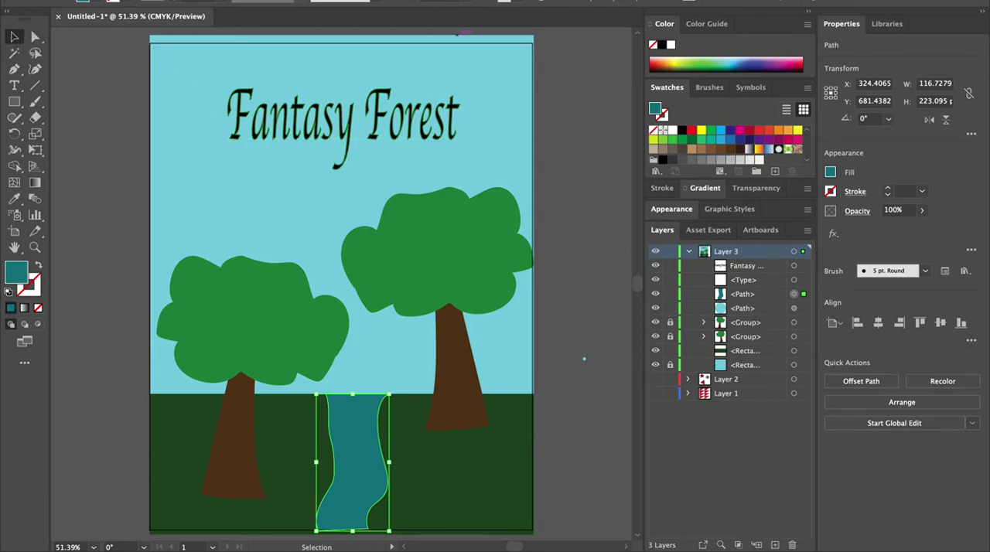
# Step: Collapse Layer 3 and create a new layer above it, leaving Layer 3 visible
pyautogui.click(689, 253)
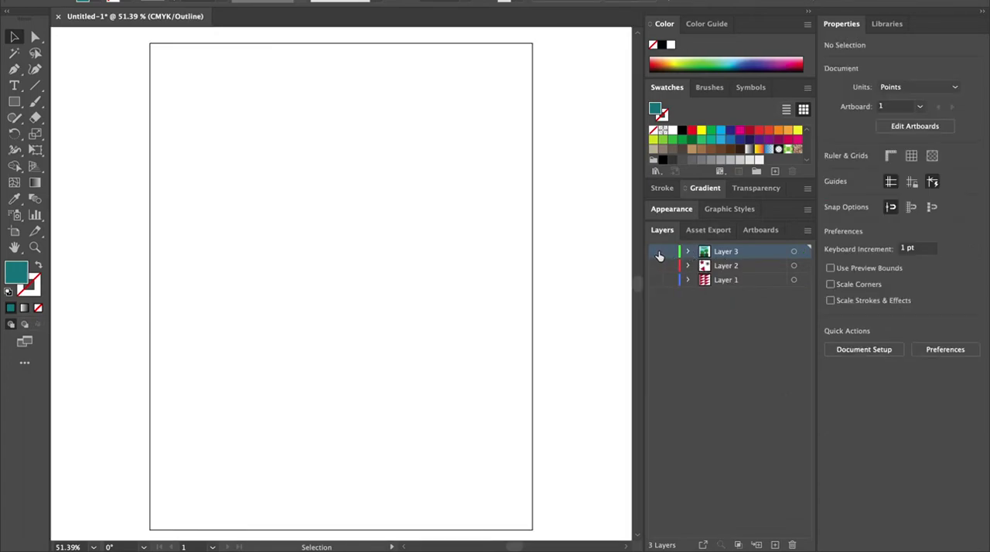
pyautogui.click(655, 251)
pyautogui.click(775, 544)
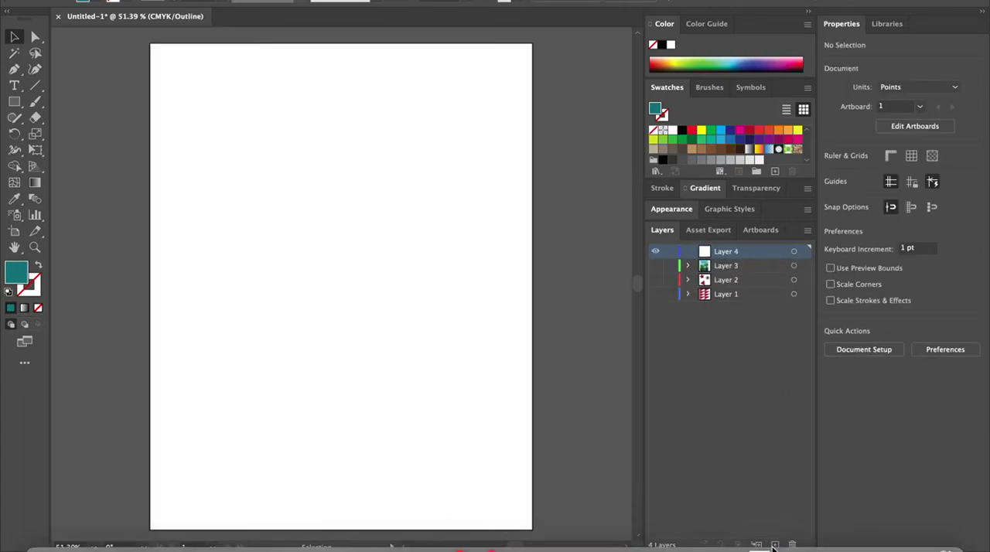
pyautogui.click(654, 266)
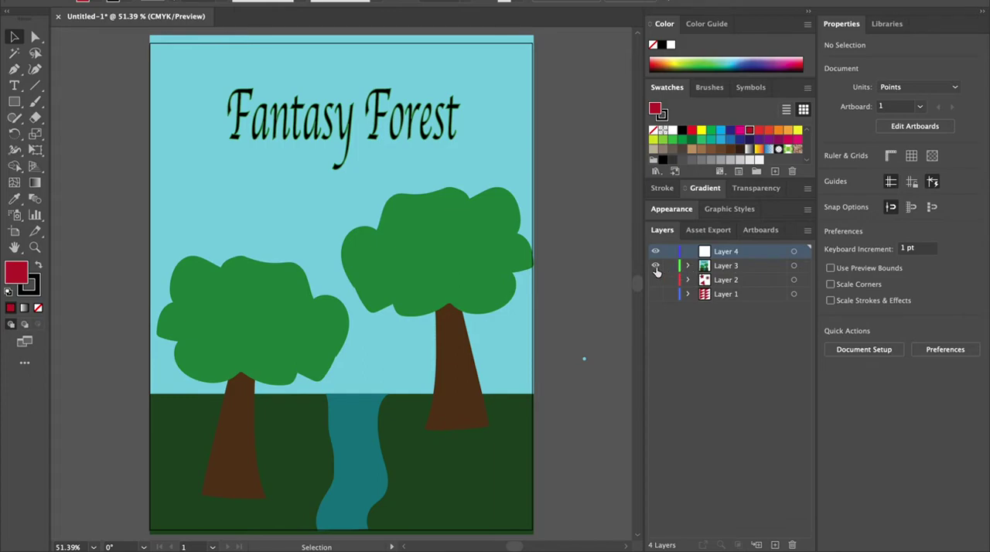
# Step: Hide Layer 3 and show Layers 2 and 1 in turn to inspect their shapes, leaving only Layer 4 visible
pyautogui.click(654, 265)
pyautogui.click(655, 280)
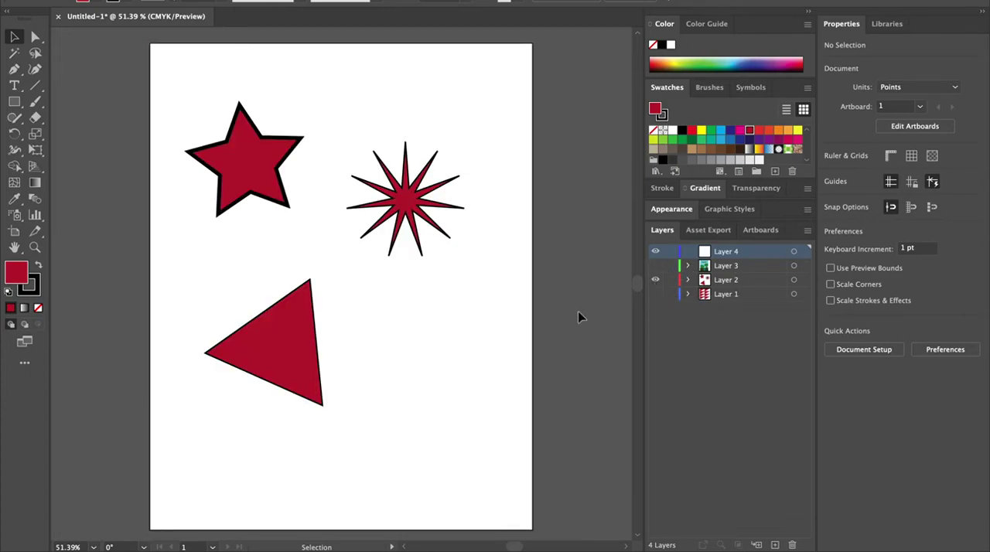
pyautogui.click(272, 338)
pyautogui.click(254, 163)
pyautogui.click(435, 215)
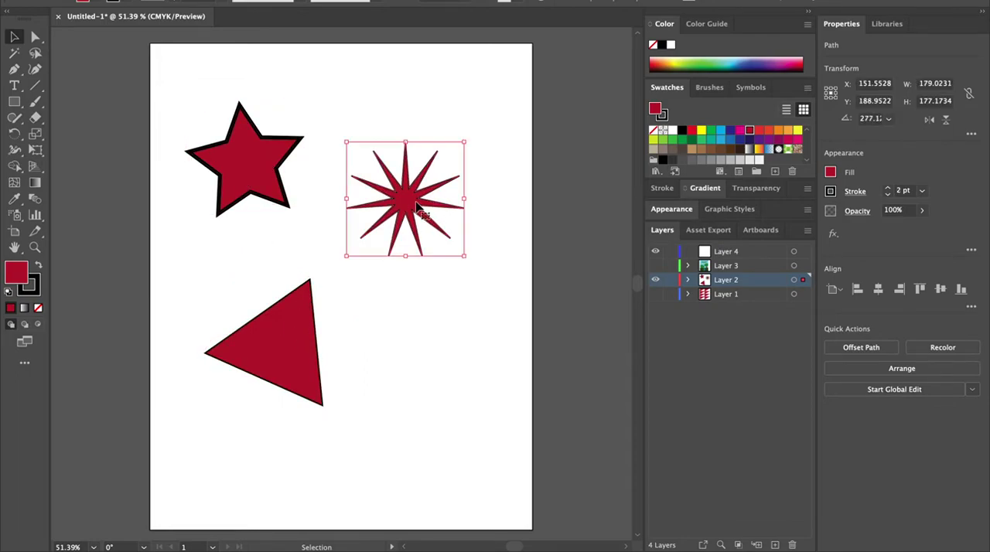
pyautogui.click(655, 280)
pyautogui.click(655, 293)
pyautogui.click(459, 378)
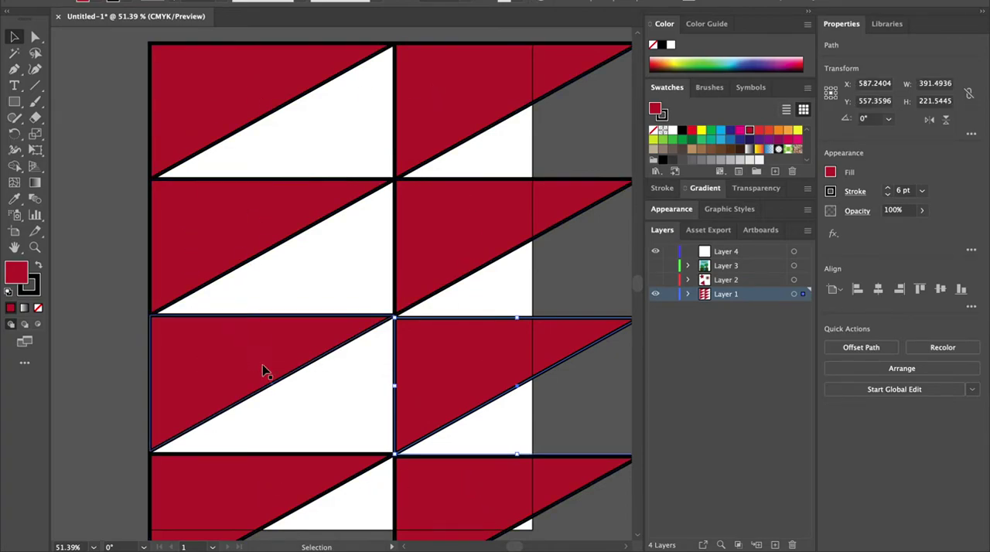
pyautogui.click(655, 294)
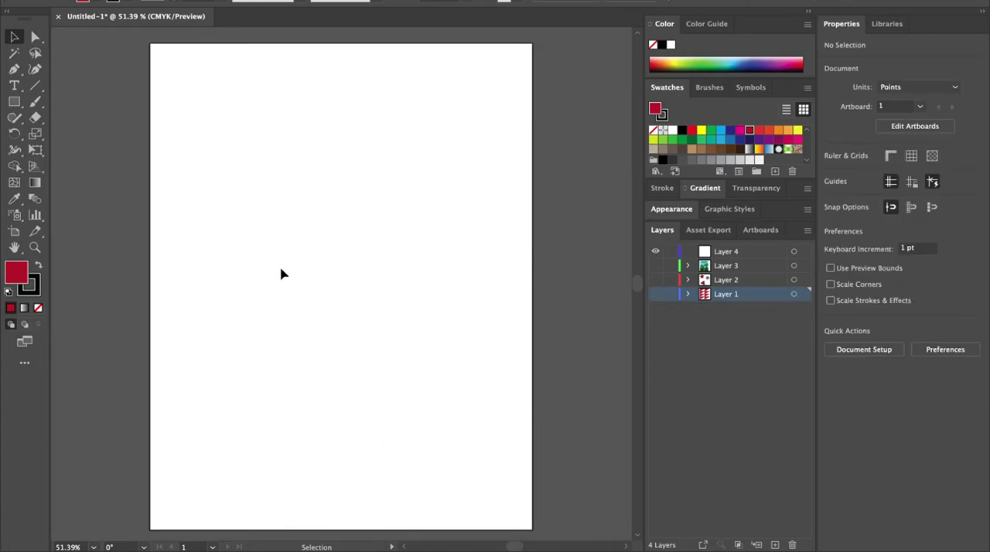
# Step: Draw a closed rectangle about 336 by 238 pt with the Pen tool on Layer 4
pyautogui.click(14, 69)
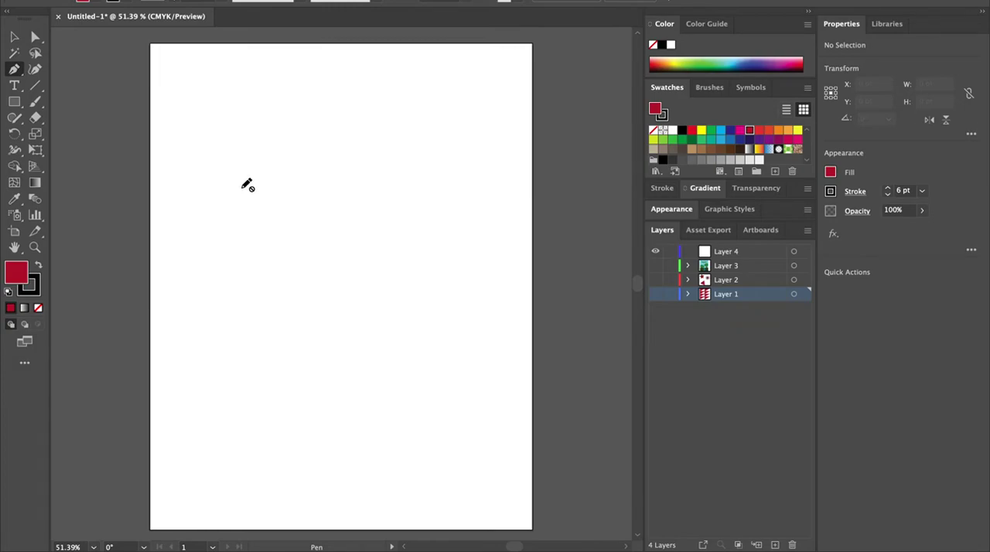
pyautogui.click(756, 254)
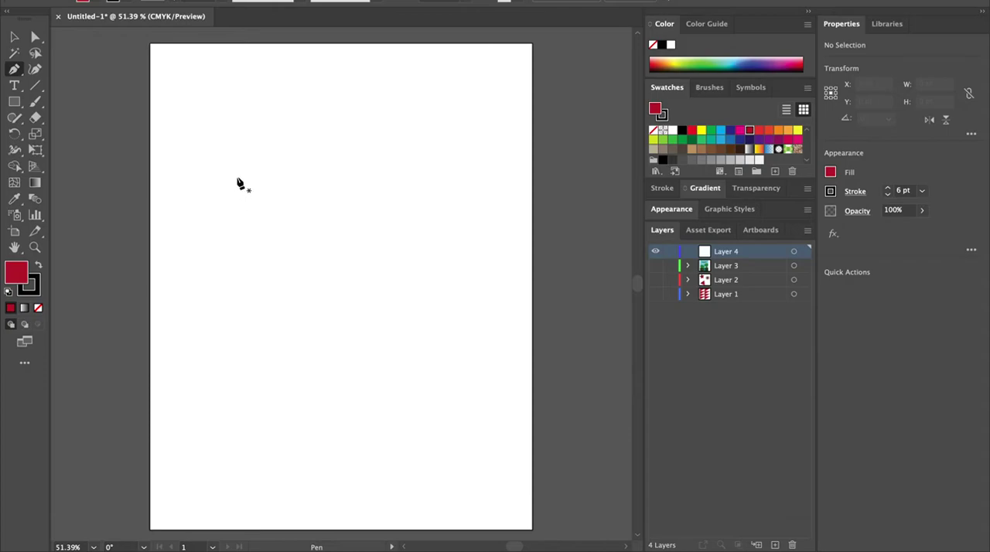
pyautogui.click(235, 177)
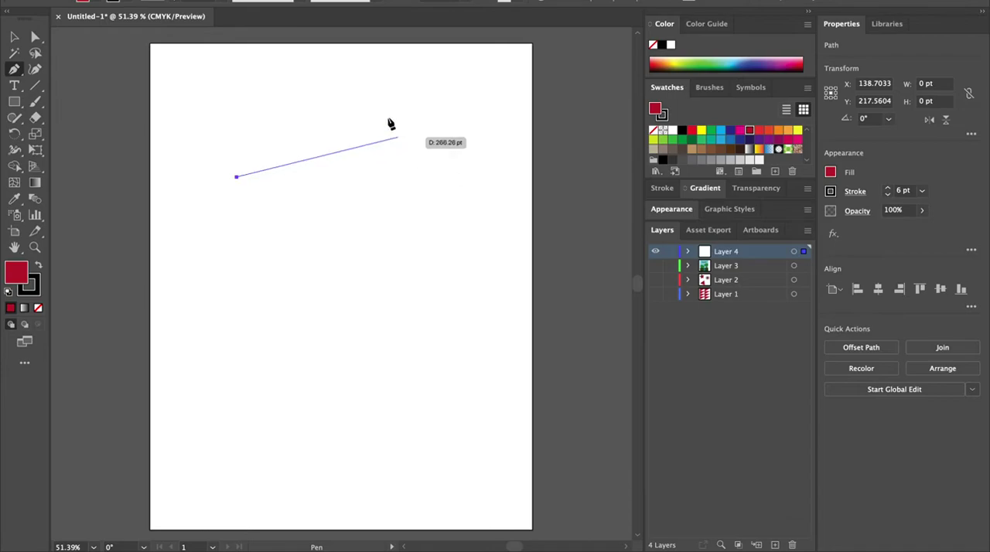
pyautogui.click(447, 178)
pyautogui.click(446, 324)
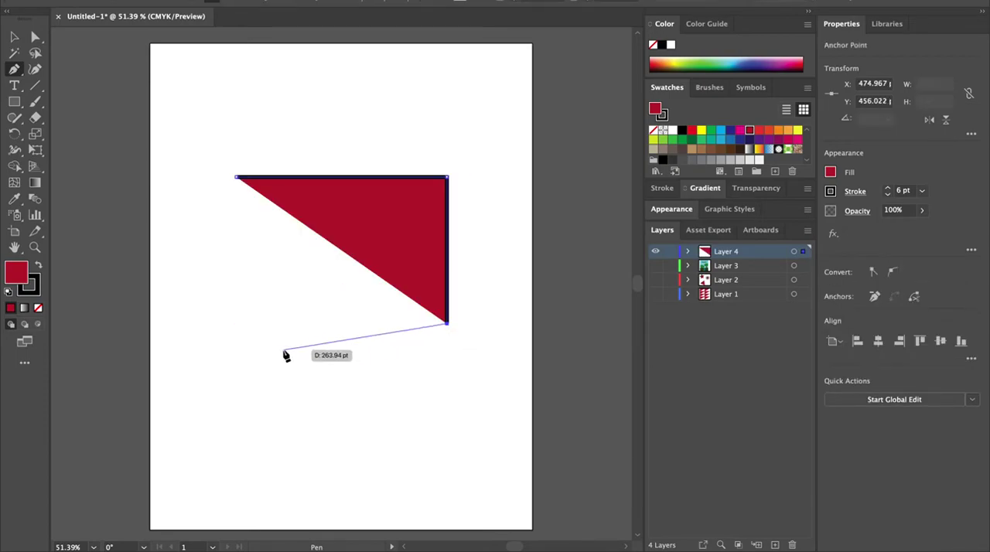
pyautogui.click(235, 325)
pyautogui.click(236, 178)
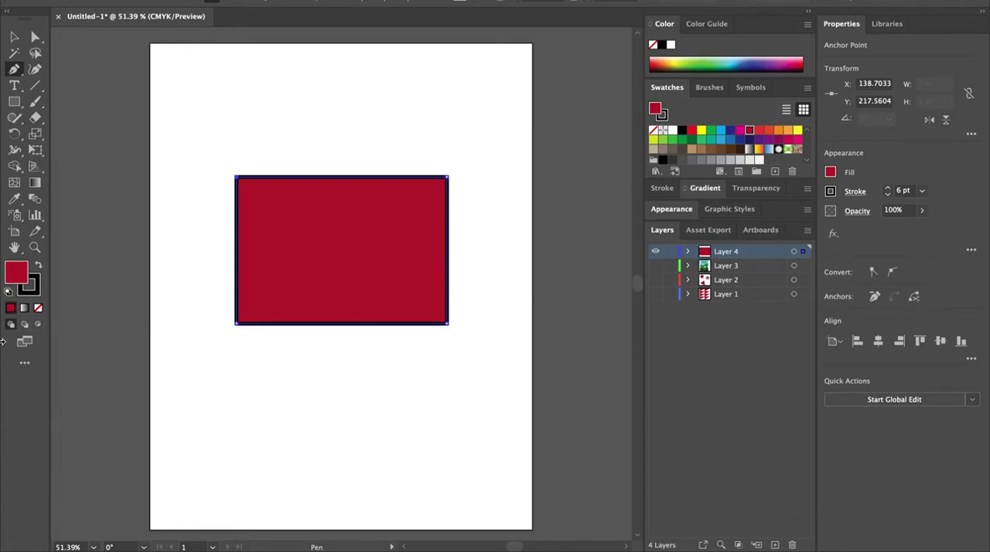
# Step: Swap the fill and stroke colours back and forth, then delete the rectangle
pyautogui.click(38, 266)
pyautogui.click(38, 267)
pyautogui.click(38, 267)
pyautogui.click(37, 267)
pyautogui.click(13, 36)
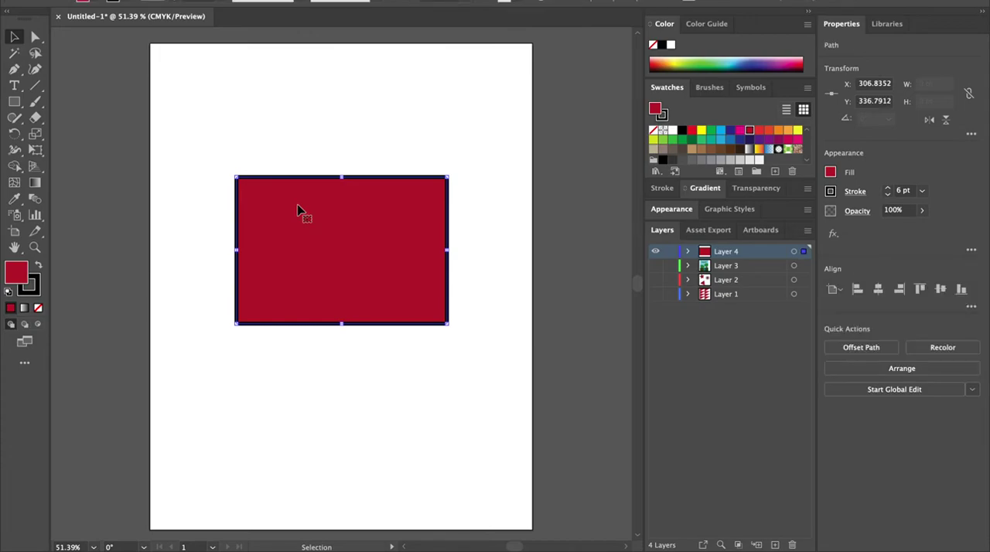
pyautogui.press('Delete')
# Step: Start an eye outline with the Pen tool, adding a curved anchor about 340 pt to the right of the first point
pyautogui.click(14, 69)
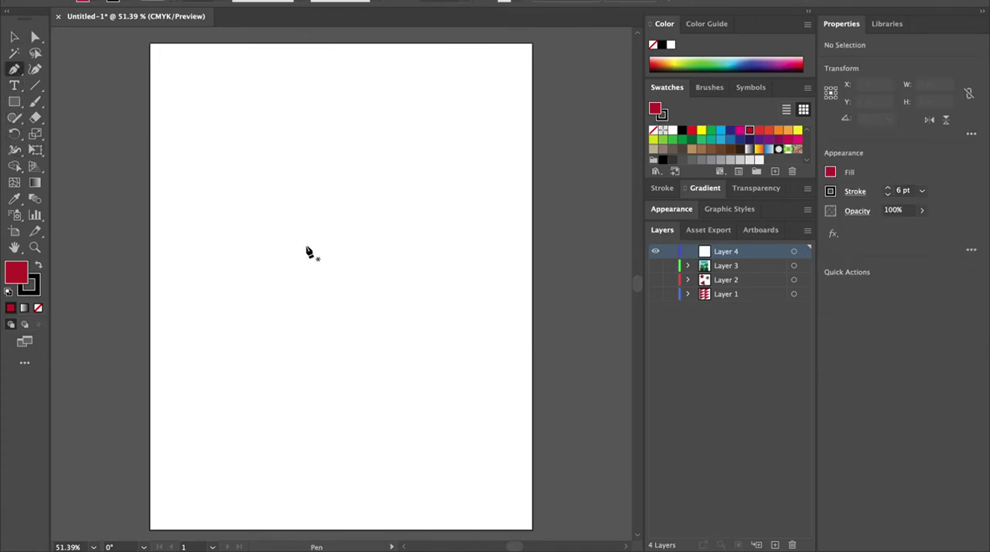
pyautogui.click(232, 234)
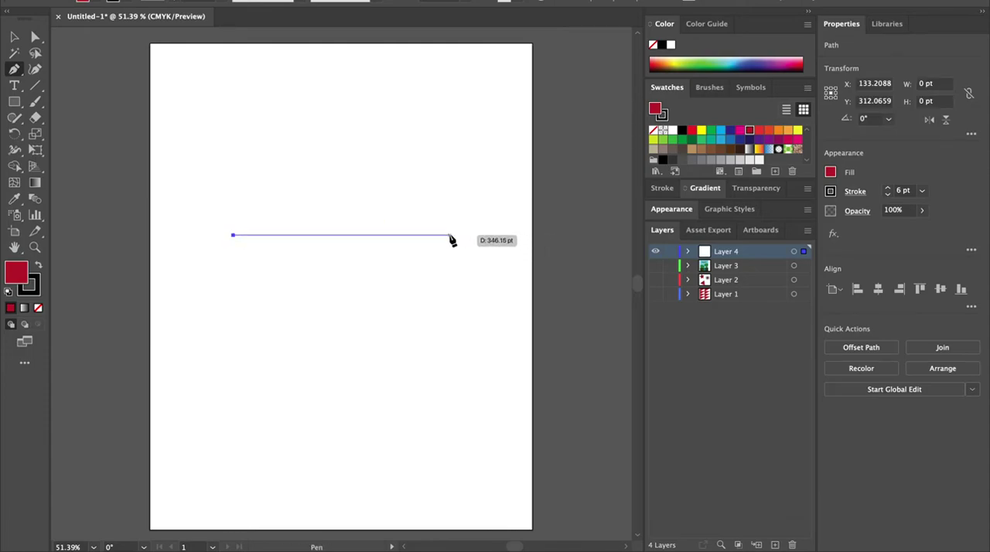
pyautogui.moveTo(446, 234); pyautogui.dragTo(562, 300)
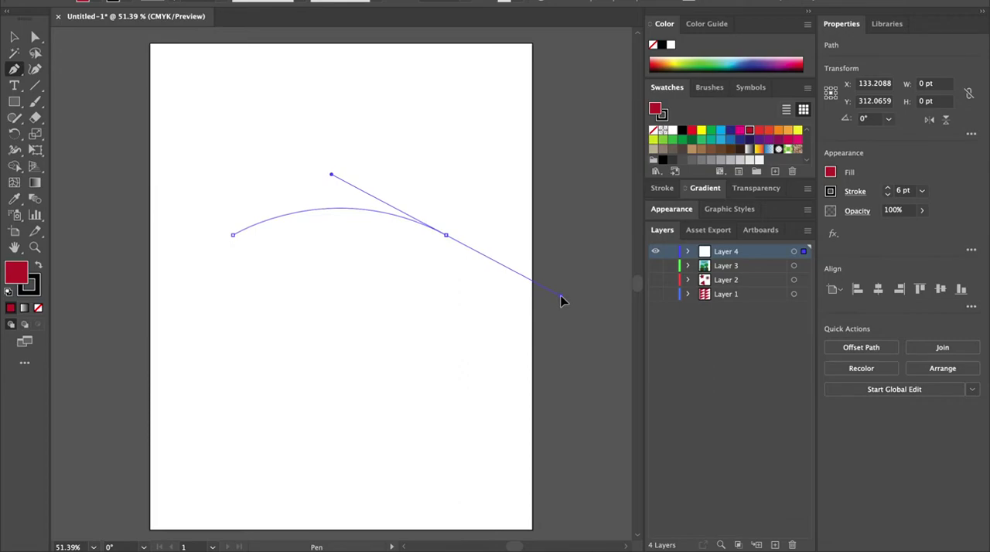
pyautogui.moveTo(562, 301); pyautogui.dragTo(563, 303)
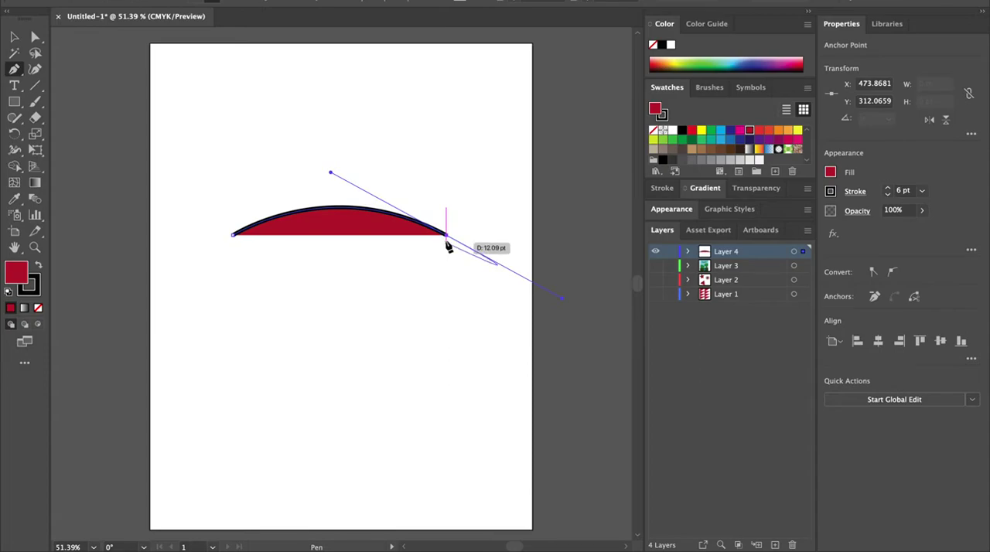
pyautogui.click(446, 236)
pyautogui.moveTo(446, 236); pyautogui.dragTo(275, 328)
pyautogui.press('super+z')
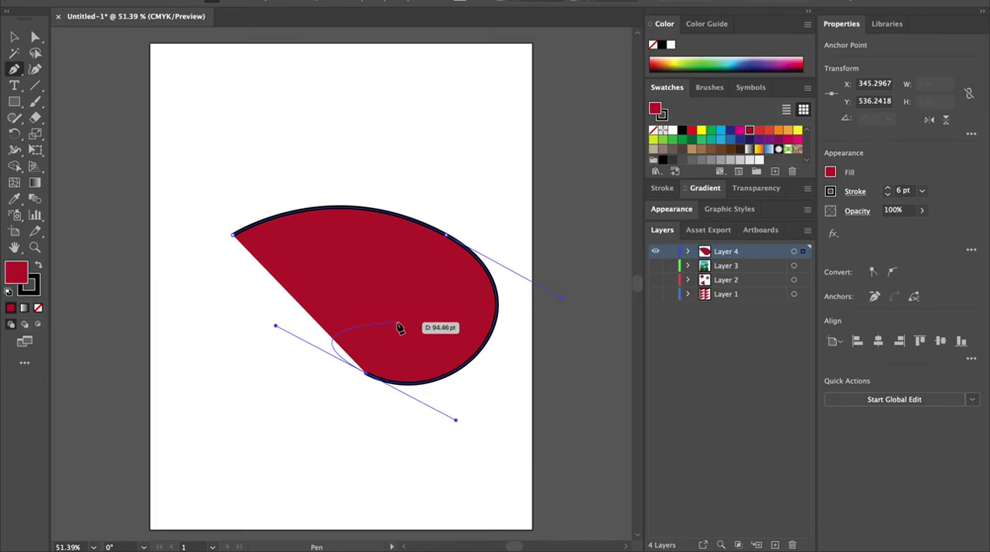
pyautogui.press('super+z')
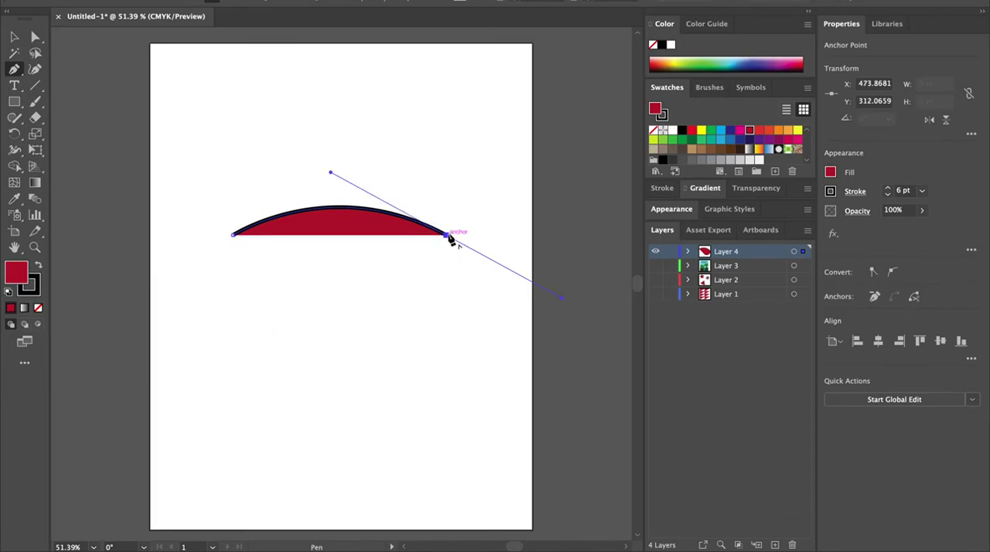
# Step: Close the outline with a curved lower segment, forming a lens shape about 341 by 107 pt
pyautogui.click(447, 238)
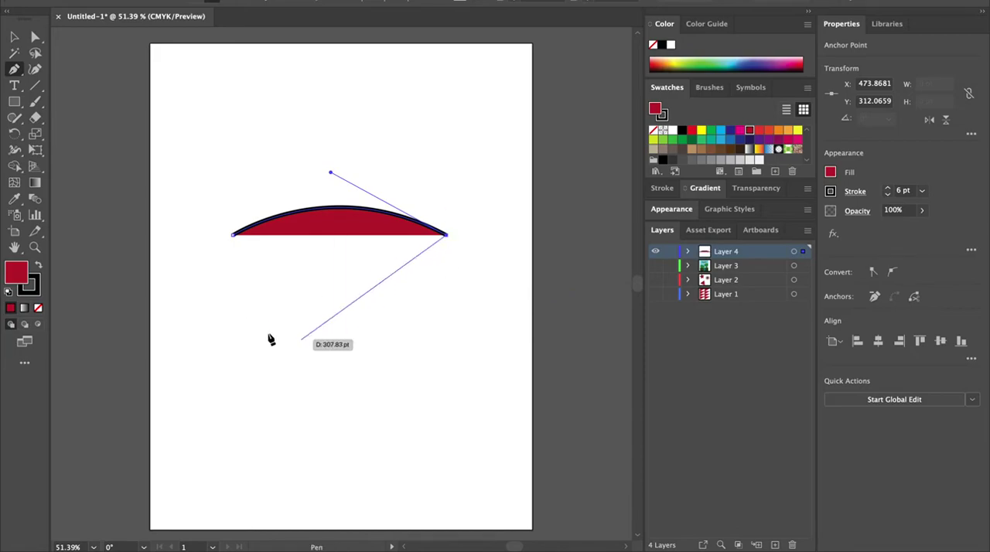
pyautogui.click(232, 236)
pyautogui.moveTo(232, 235)
pyautogui.mouseDown()
pyautogui.moveTo(150, 150)
pyautogui.moveTo(116, 131)
pyautogui.moveTo(117, 117)
pyautogui.moveTo(118, 154)
pyautogui.mouseUp()
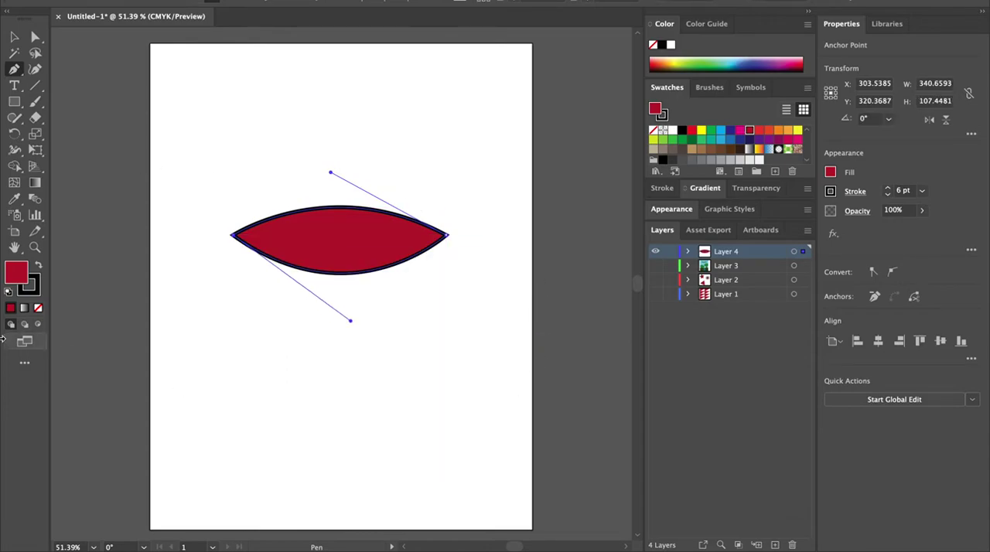
# Step: Set the eye outline's fill to white
pyautogui.doubleClick(17, 275)
pyautogui.write('BA2234')
pyautogui.click(615, 181)
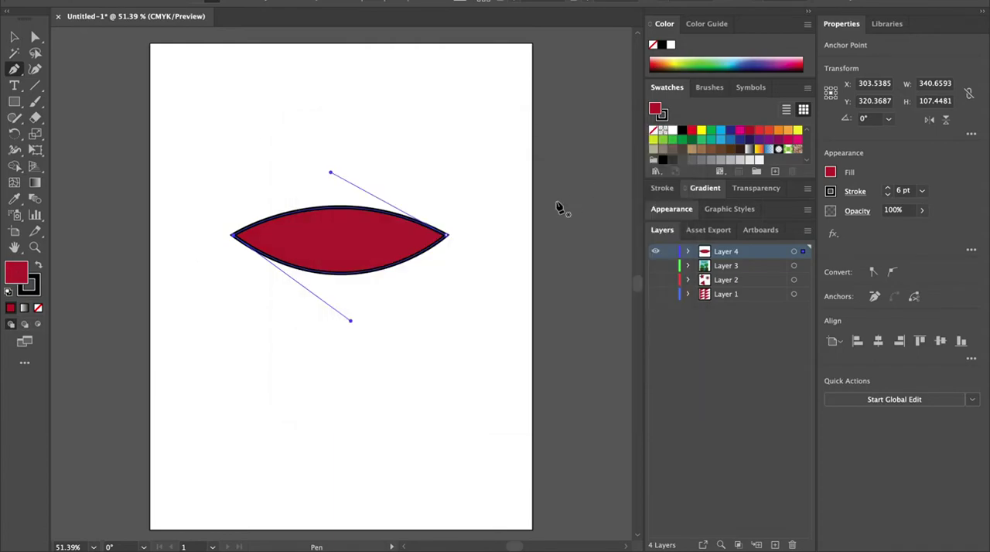
pyautogui.doubleClick(17, 276)
pyautogui.moveTo(313, 178); pyautogui.dragTo(301, 172)
pyautogui.click(619, 181)
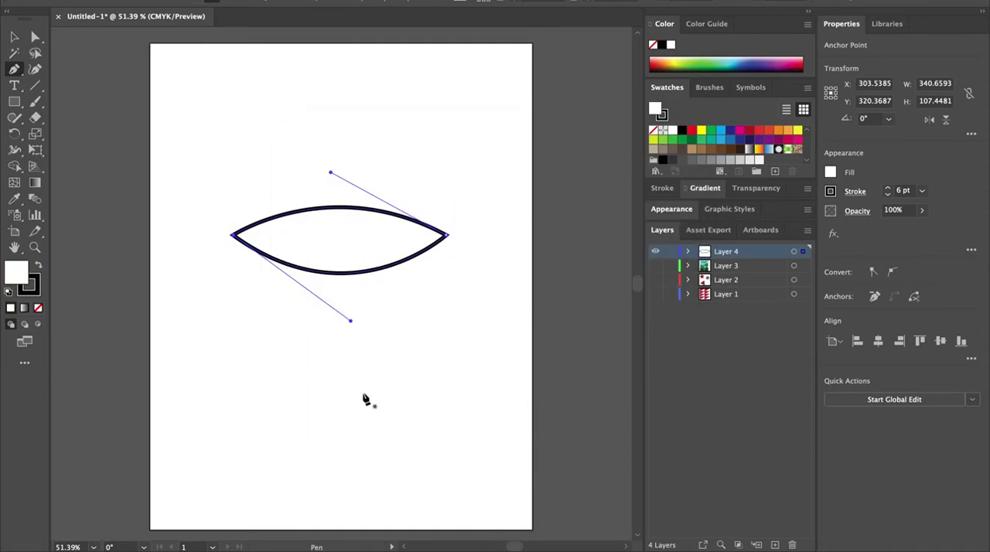
# Step: Draw a circle about 101.5 pt wide inside the eye outline with the Ellipse tool as the iris
pyautogui.click(14, 103)
pyautogui.click(13, 105)
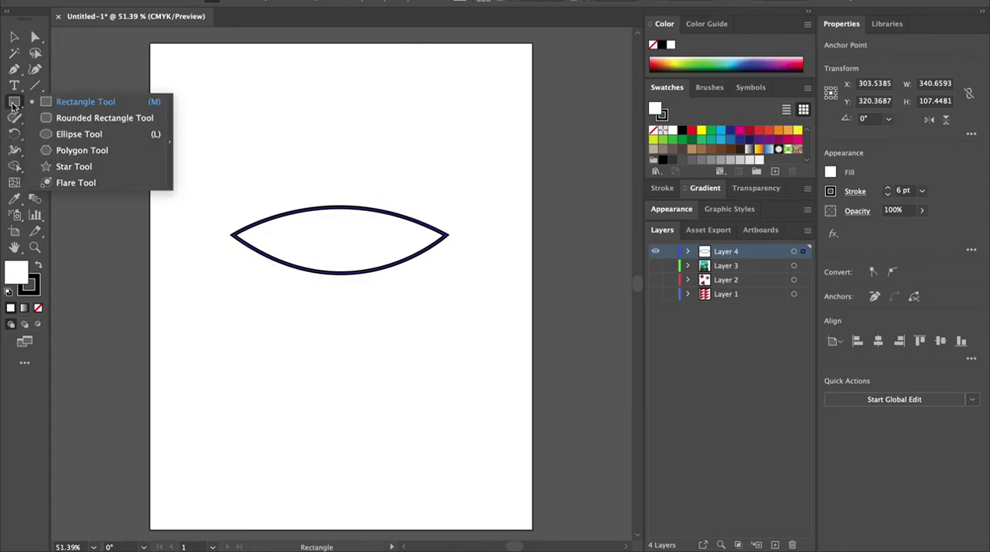
pyautogui.click(79, 135)
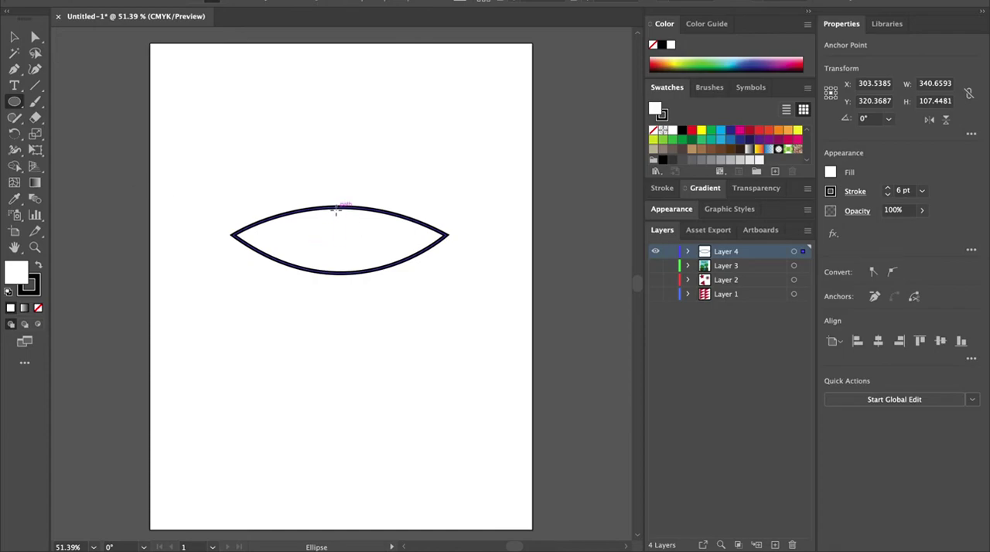
pyautogui.moveTo(310, 206); pyautogui.dragTo(376, 269)
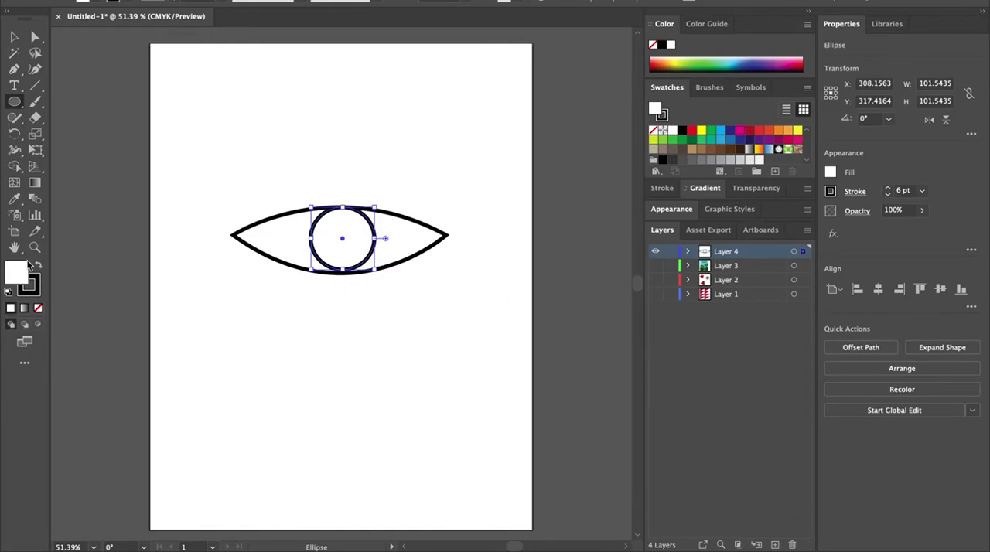
# Step: Fill the iris with hex colour 35428E
pyautogui.press('v')
pyautogui.doubleClick(23, 266)
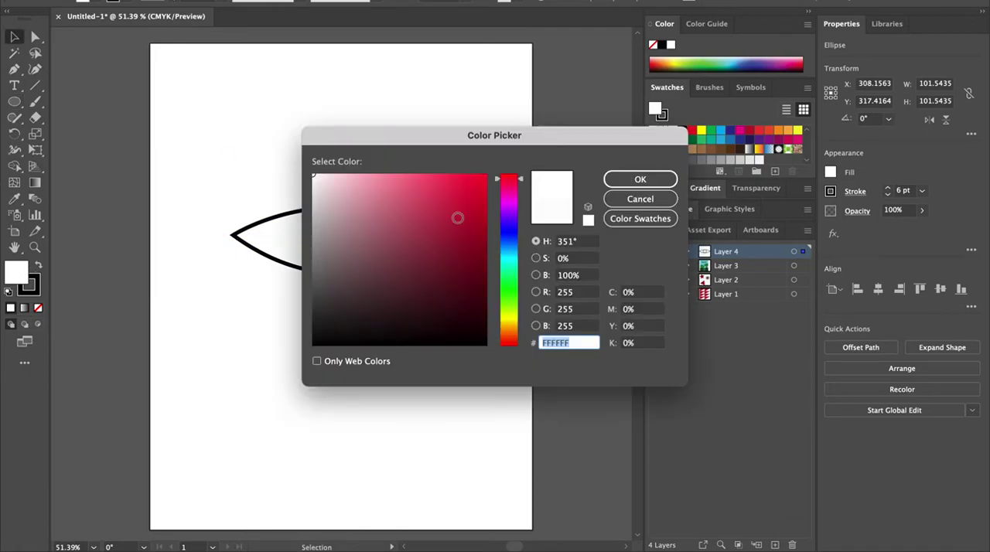
pyautogui.click(506, 233)
pyautogui.write('21428E')
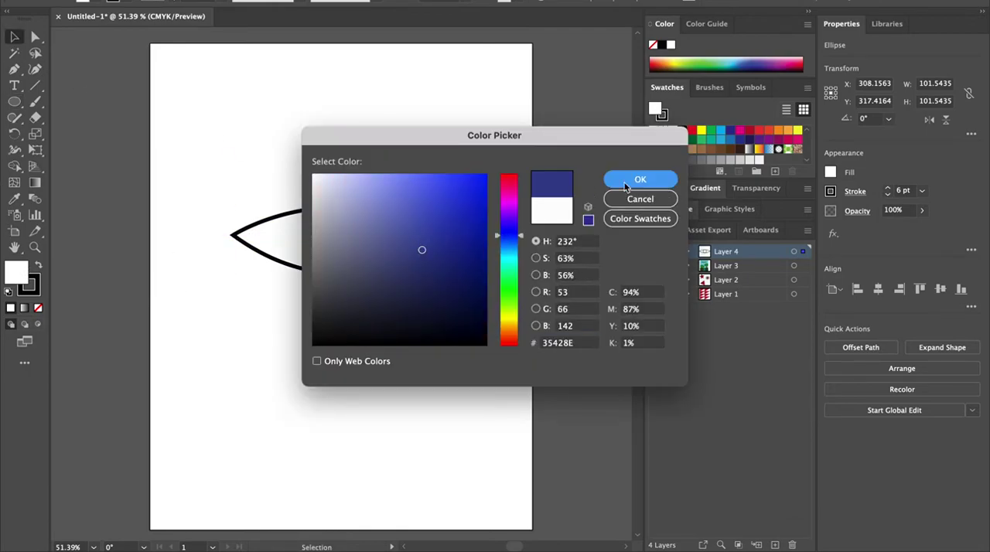
pyautogui.click(640, 178)
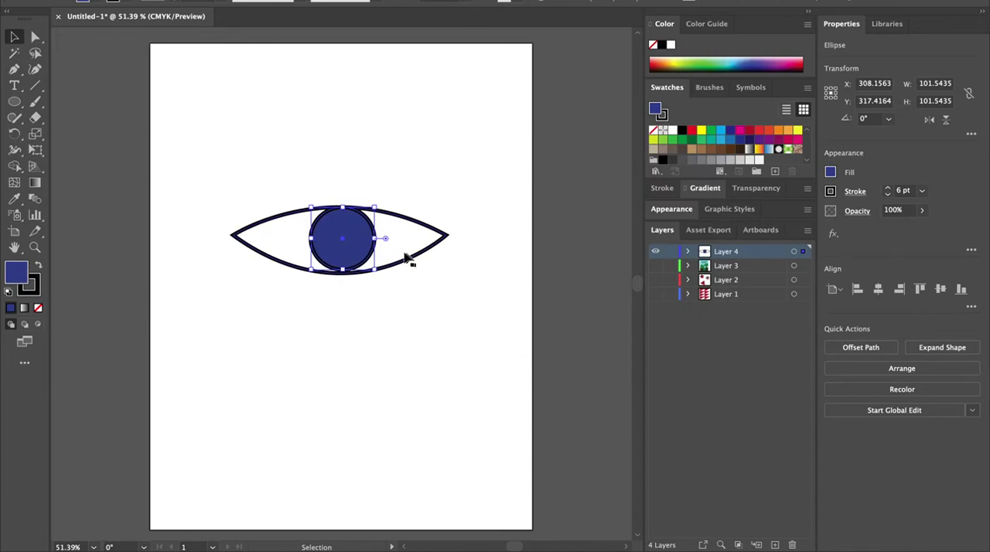
# Step: Duplicate the iris below it and scale the copy down to about 48.6 pt wide
pyautogui.moveTo(368, 236); pyautogui.dragTo(368, 332)
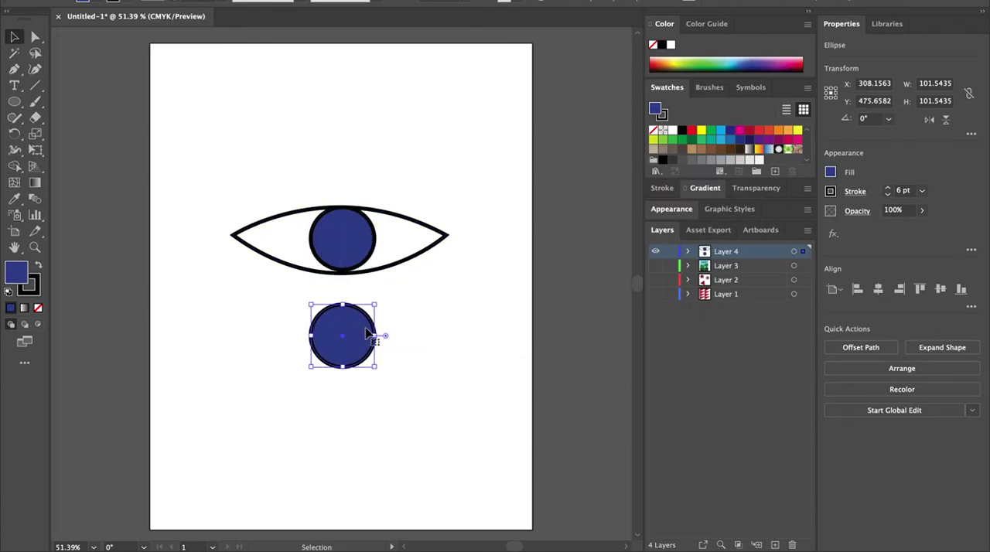
pyautogui.moveTo(376, 370); pyautogui.dragTo(343, 335)
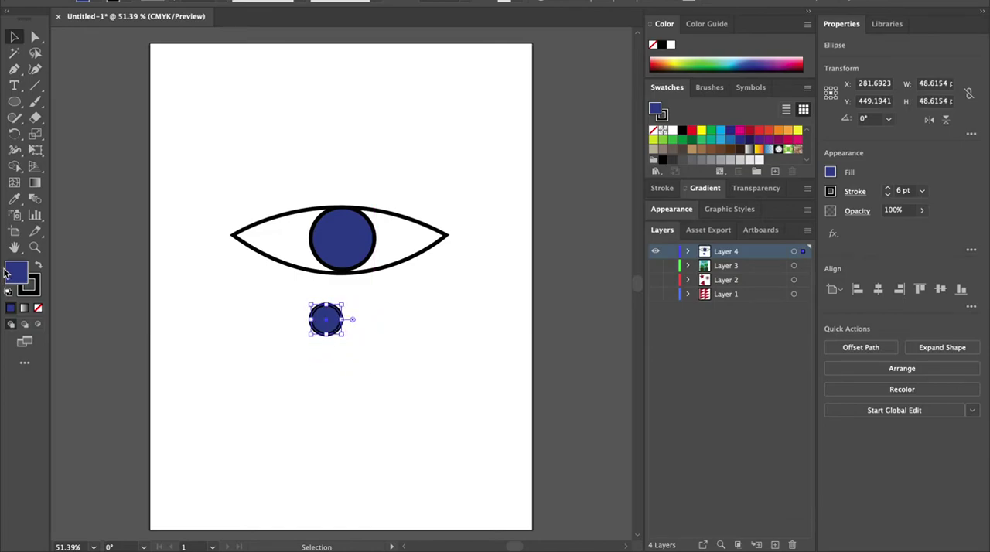
# Step: Fill the small circle black and move it into the centre of the iris as the pupil
pyautogui.doubleClick(19, 272)
pyautogui.moveTo(421, 266); pyautogui.dragTo(472, 332)
pyautogui.click(639, 181)
pyautogui.moveTo(344, 326); pyautogui.dragTo(359, 243)
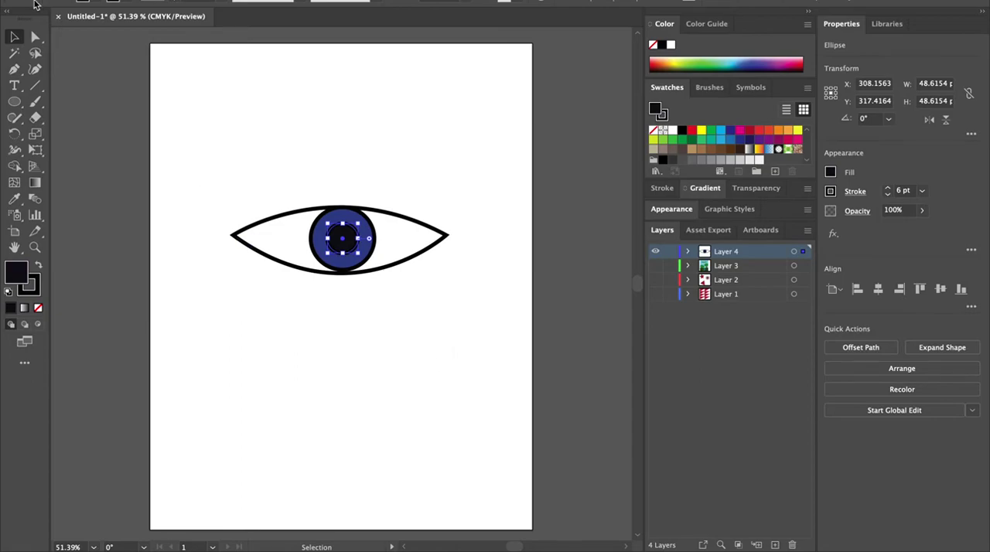
# Step: Select all parts of the eye and group them
pyautogui.click(172, 105)
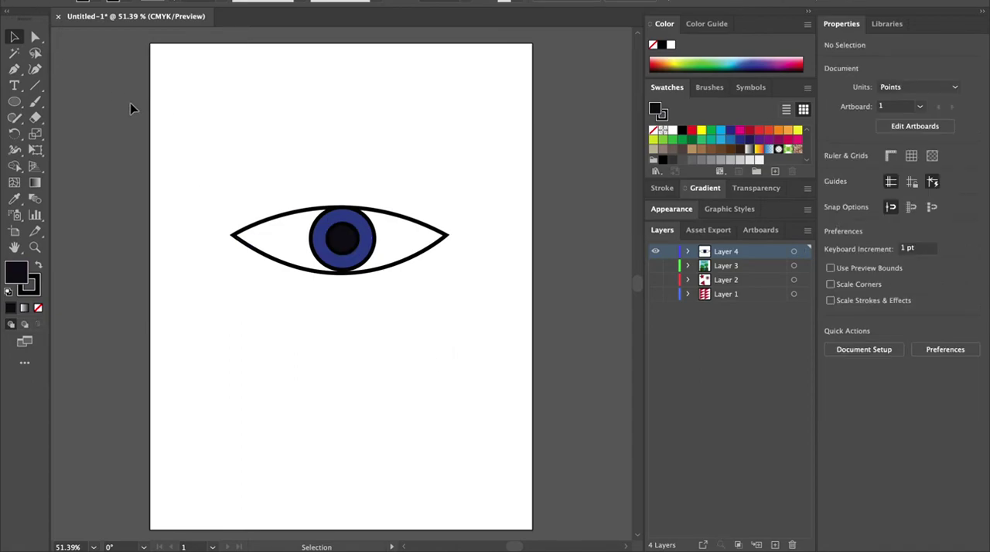
pyautogui.moveTo(200, 174); pyautogui.dragTo(478, 303)
pyautogui.rightClick(358, 244)
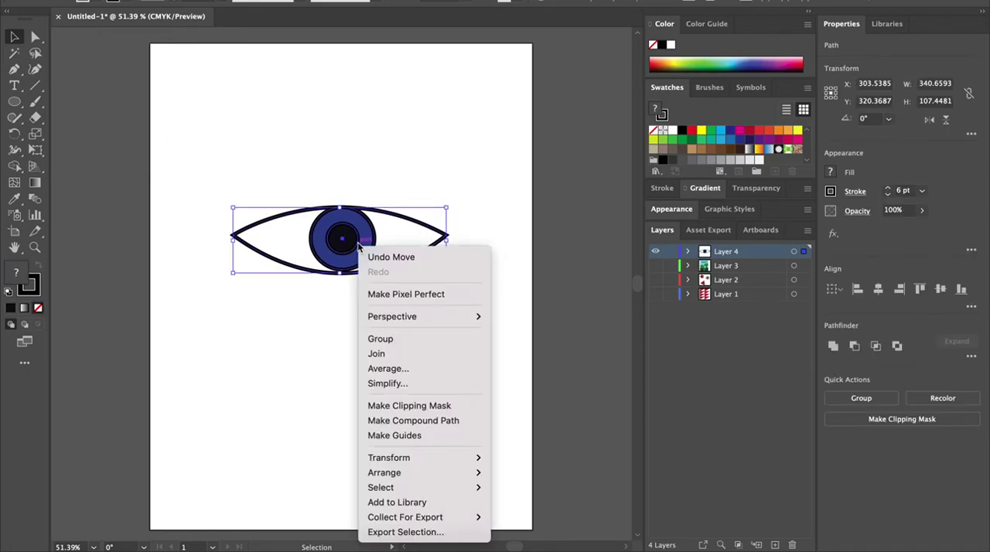
pyautogui.click(380, 338)
# Step: Move and scale the eye group to about 245 pt wide, then duplicate it below the original
pyautogui.moveTo(368, 252); pyautogui.dragTo(302, 243)
pyautogui.moveTo(383, 196); pyautogui.dragTo(322, 214)
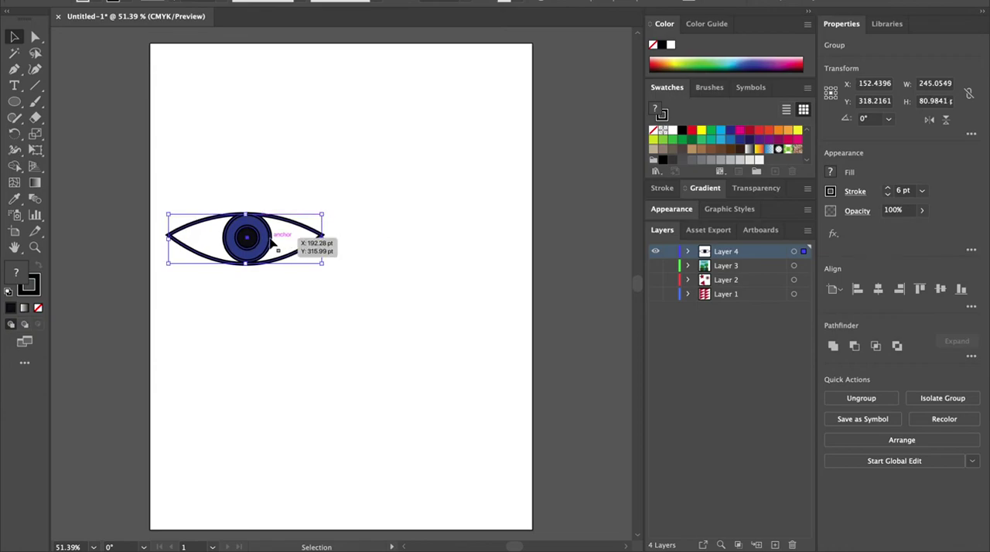
pyautogui.moveTo(270, 243); pyautogui.dragTo(453, 243)
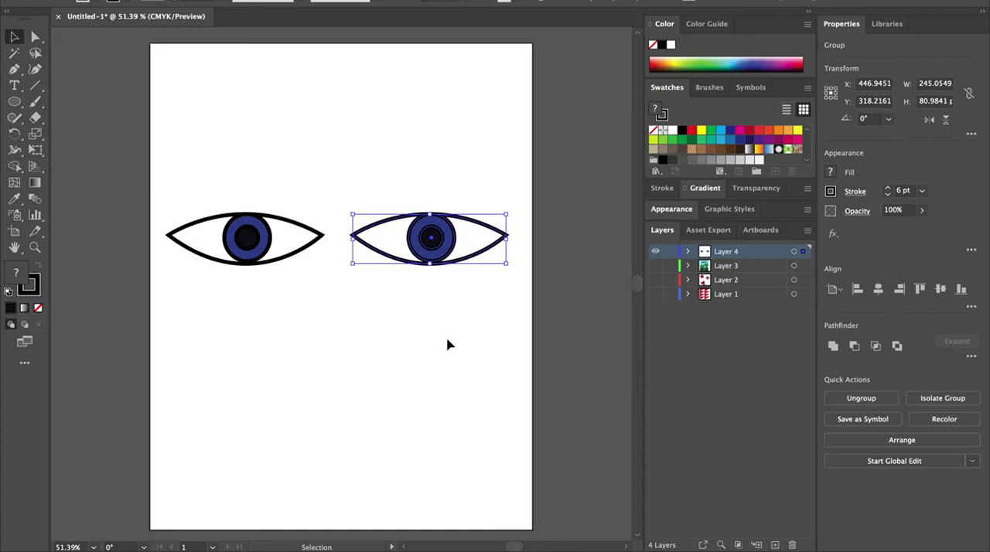
pyautogui.moveTo(473, 241); pyautogui.dragTo(323, 378)
# Step: Draw a curved eyebrow arc above the right eye with the Pen tool and give it no fill
pyautogui.click(14, 70)
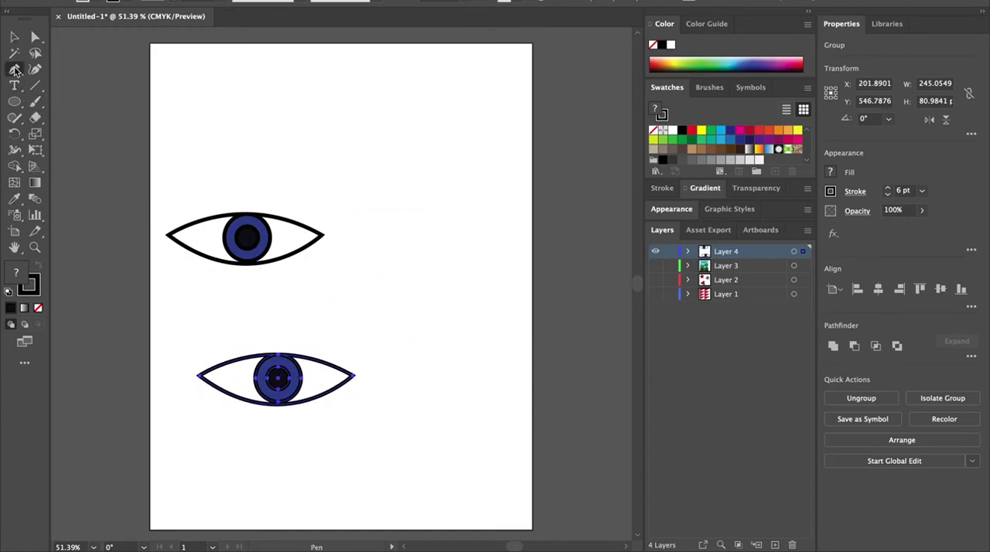
pyautogui.click(357, 238)
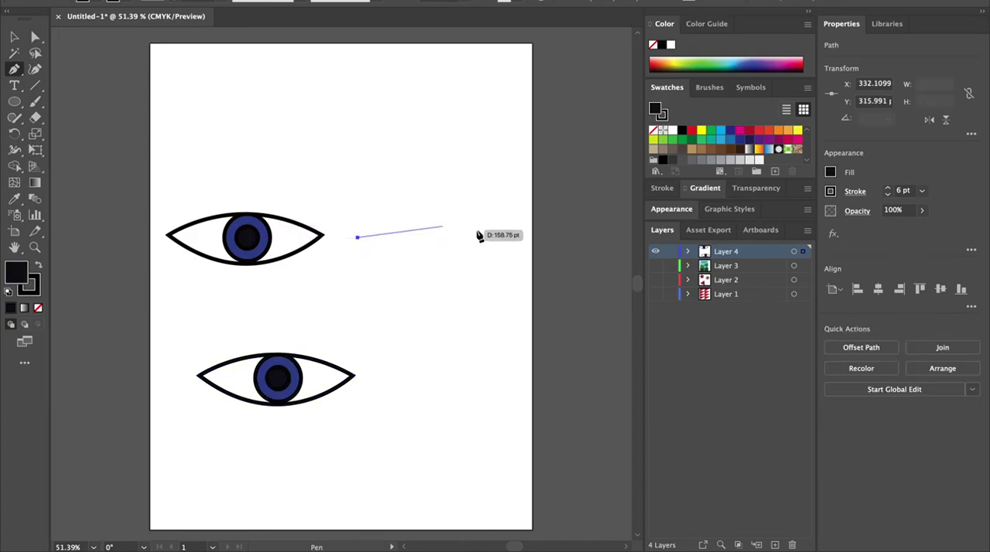
pyautogui.moveTo(482, 234); pyautogui.dragTo(555, 272)
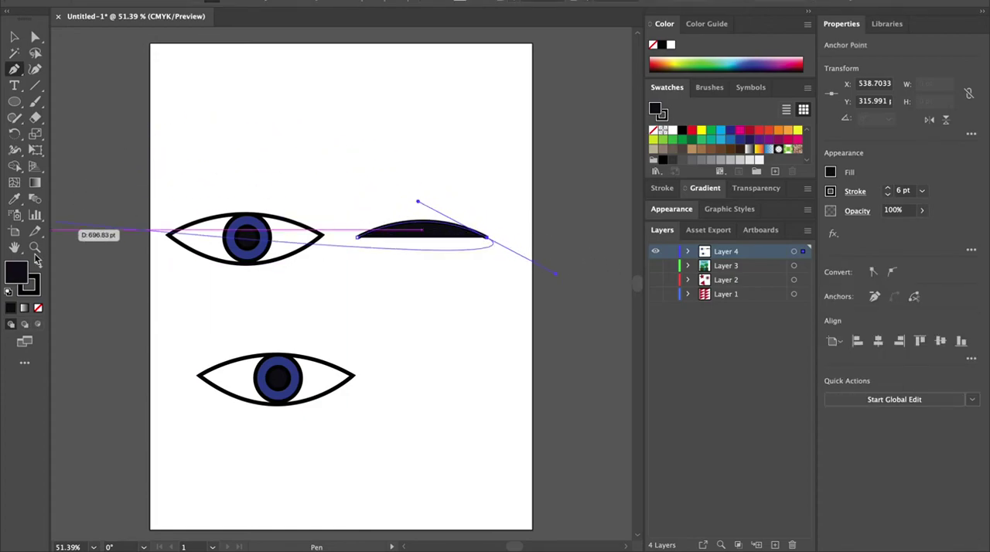
pyautogui.doubleClick(14, 277)
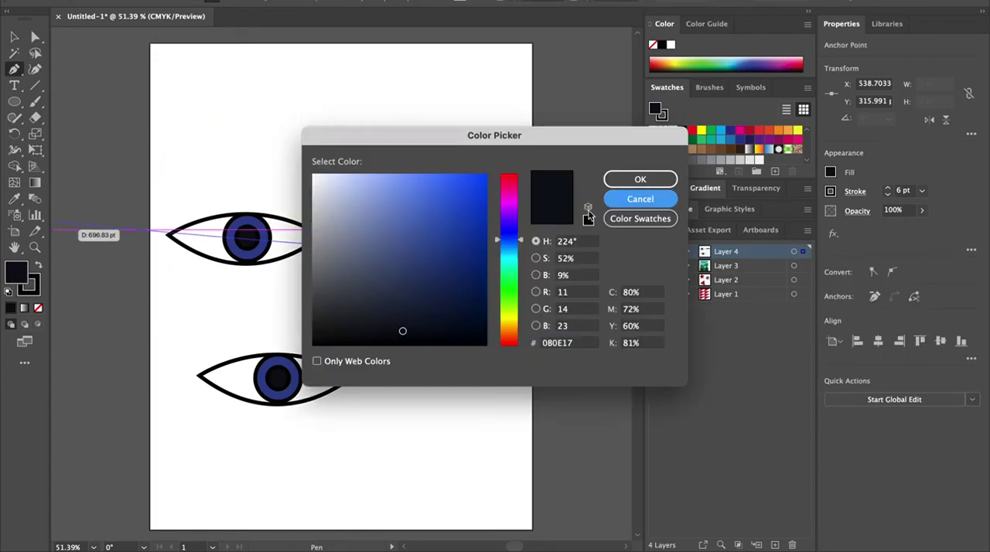
pyautogui.click(641, 199)
pyautogui.click(38, 308)
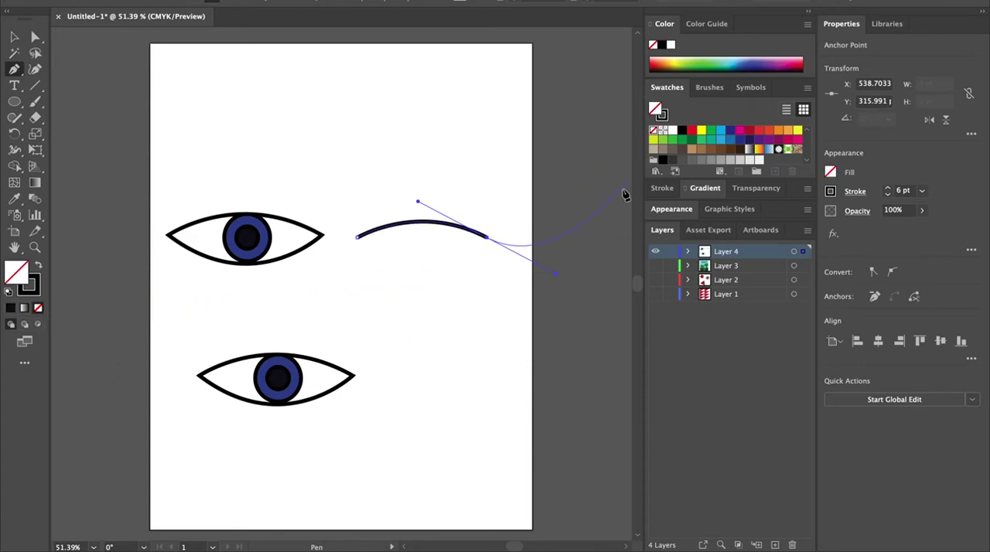
pyautogui.press('v')
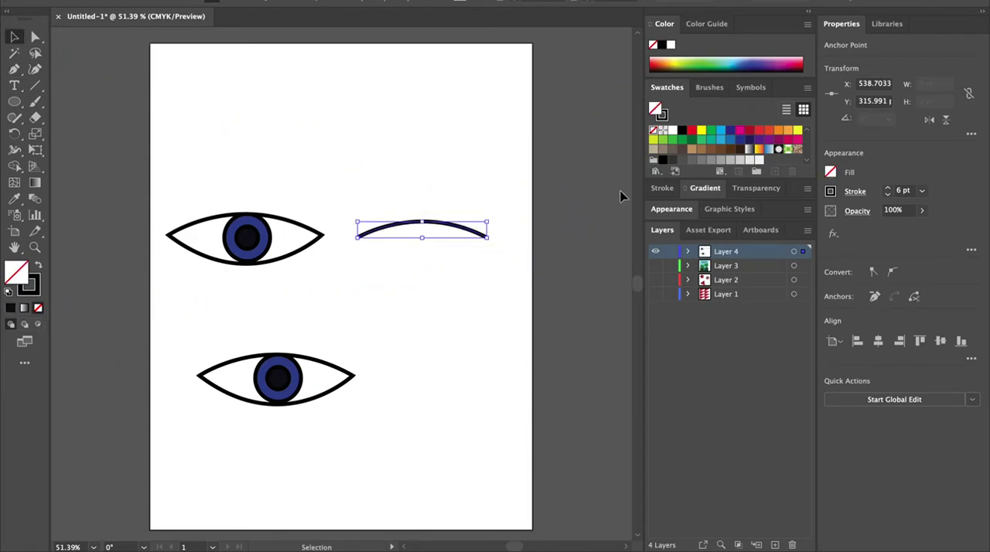
# Step: Set the eyebrow arc's stroke weight to 8 pt
pyautogui.click(154, 105)
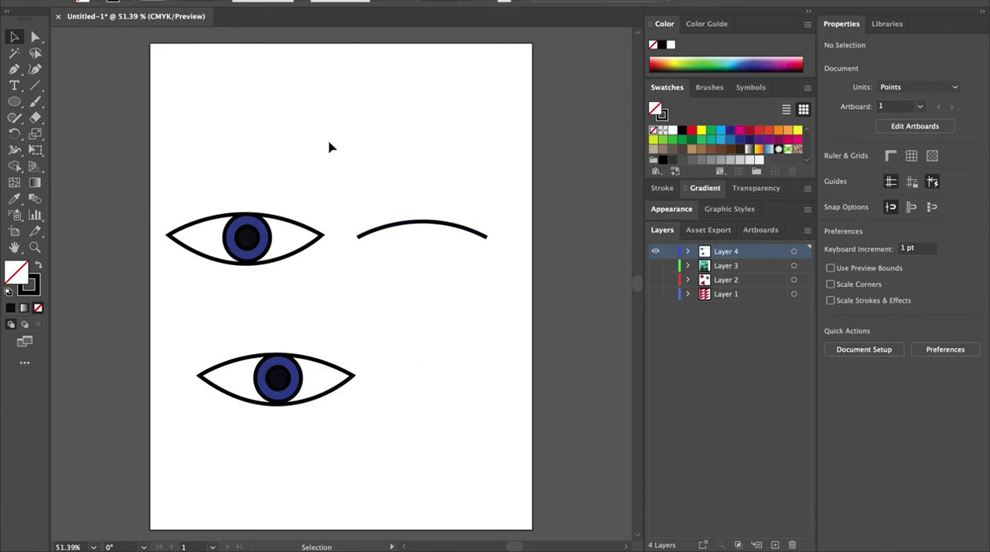
pyautogui.click(430, 223)
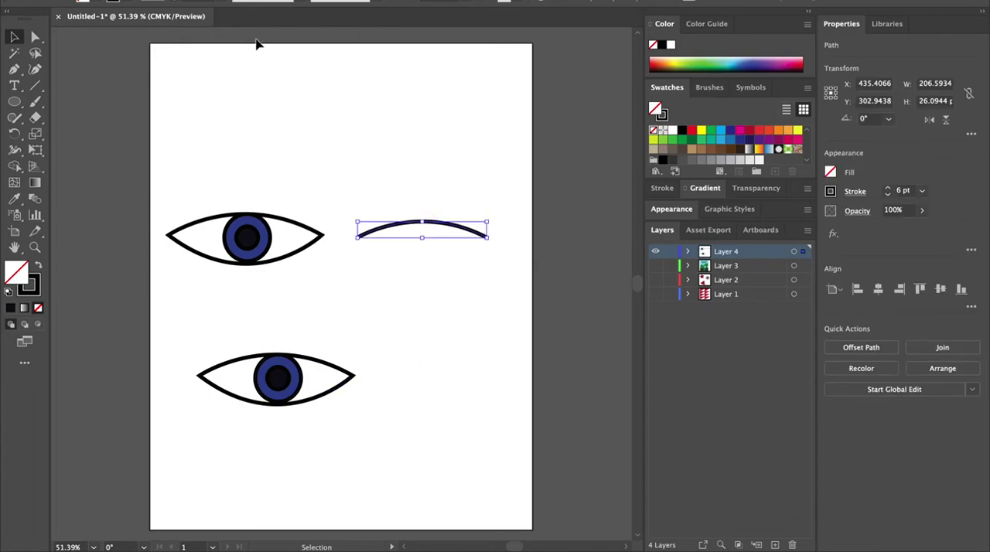
pyautogui.click(219, 8)
pyautogui.click(255, 164)
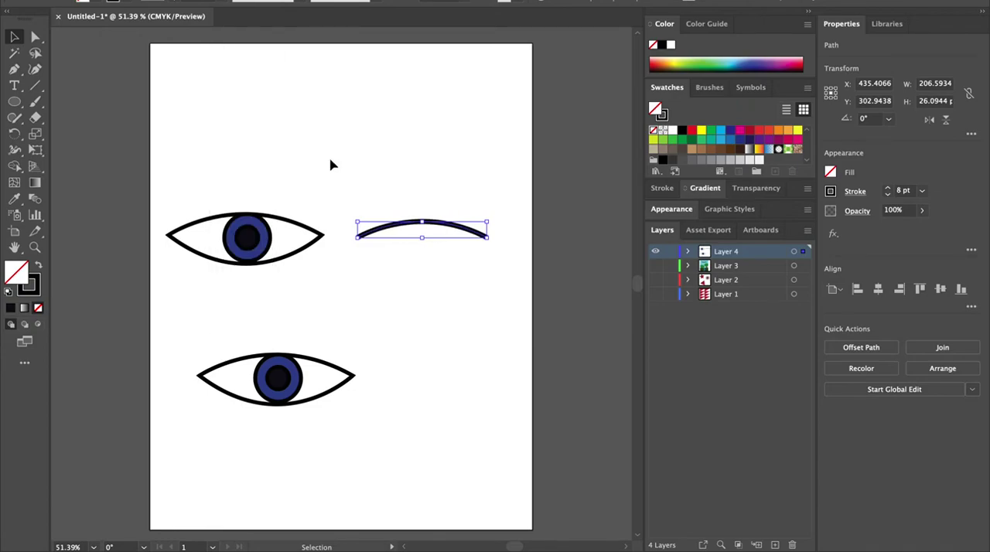
pyautogui.click(464, 160)
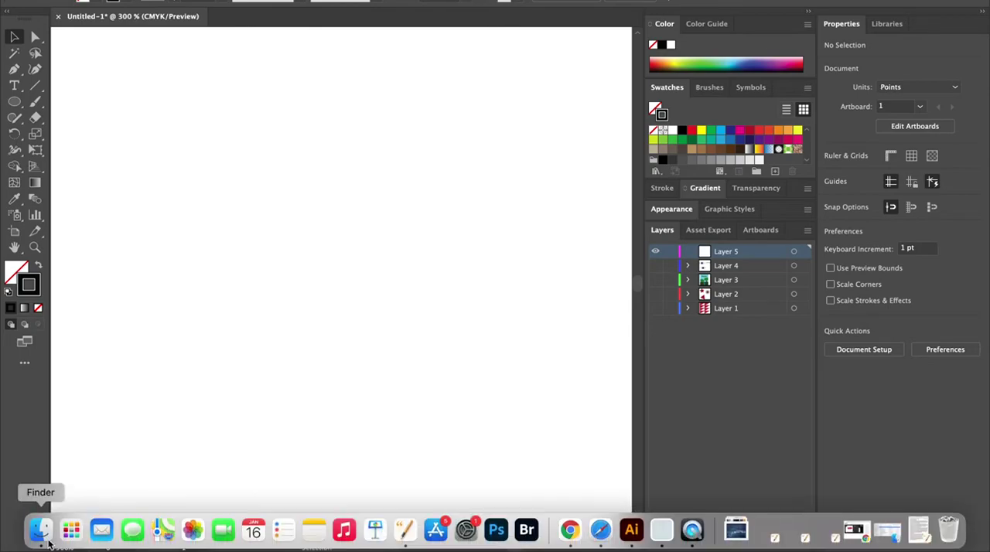
# Step: Place the pexels-photo-2364633.jpeg leaf photo onto the artboard on Layer 5
pyautogui.click(44, 530)
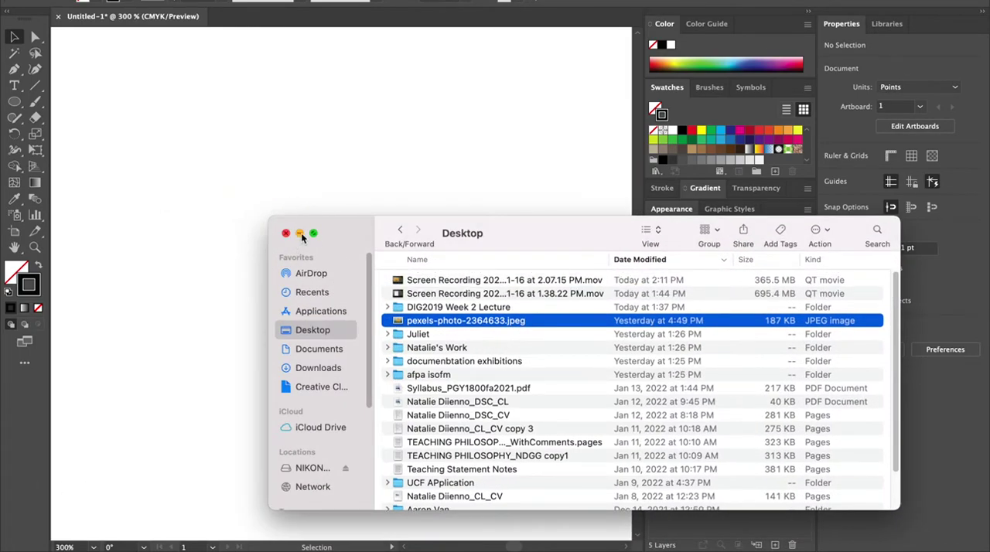
pyautogui.click(299, 234)
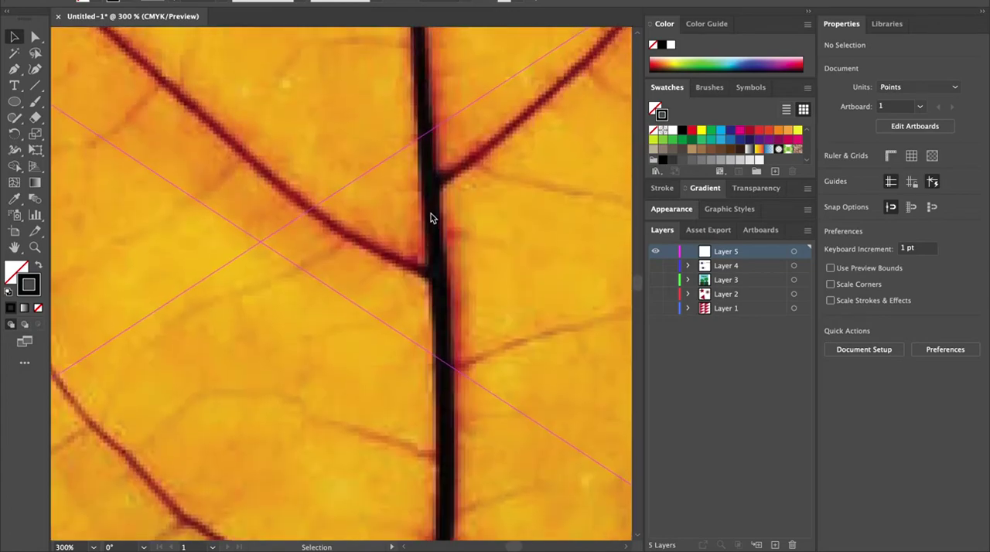
pyautogui.hscroll(2, 430, 218)
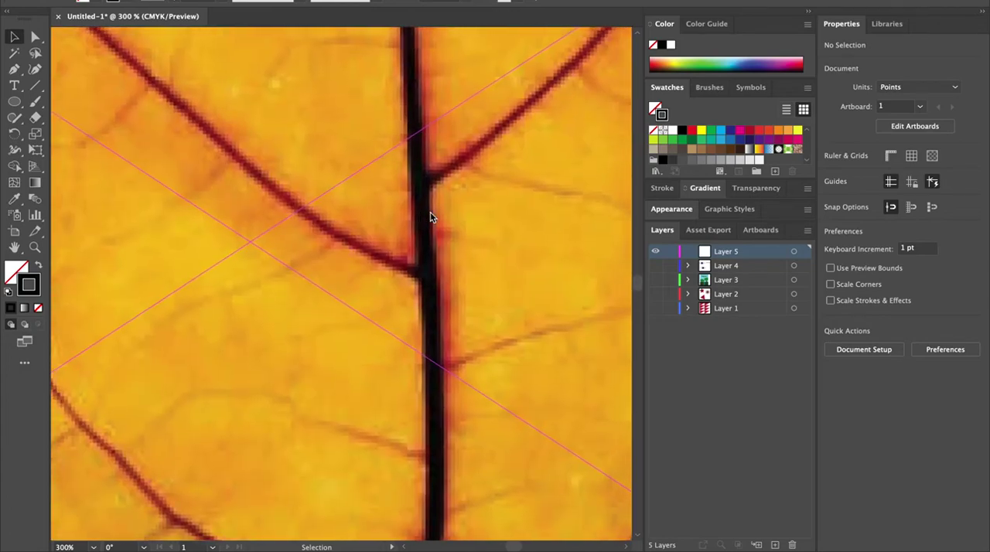
pyautogui.click(430, 216)
# Step: Scale the leaf photo down to about 446 pt wide so it fits the artboard
pyautogui.scroll(-7, 430, 217)
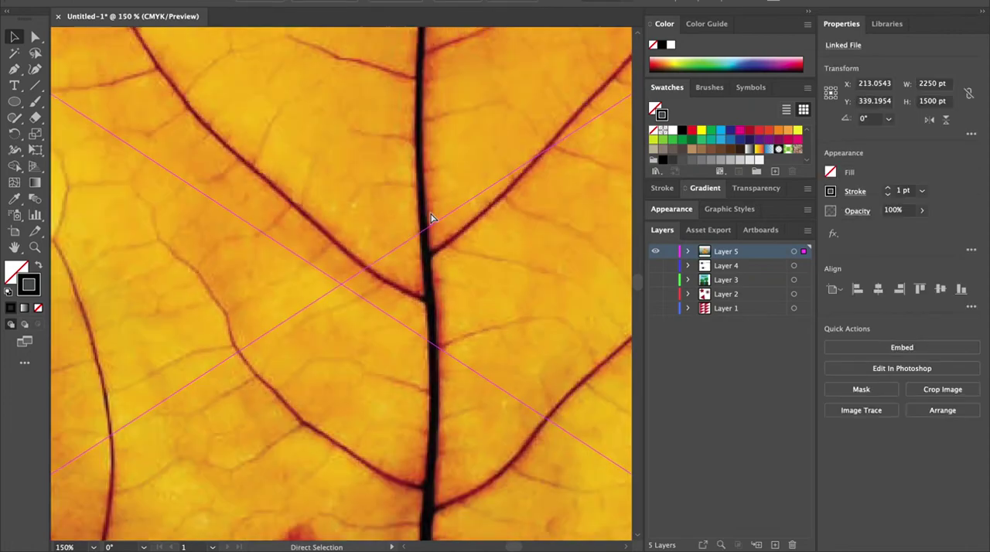
pyautogui.hotkey('ctrl', '-')
pyautogui.hotkey('ctrl', '-')
pyautogui.hotkey('ctrl', '-')
pyautogui.press('v')
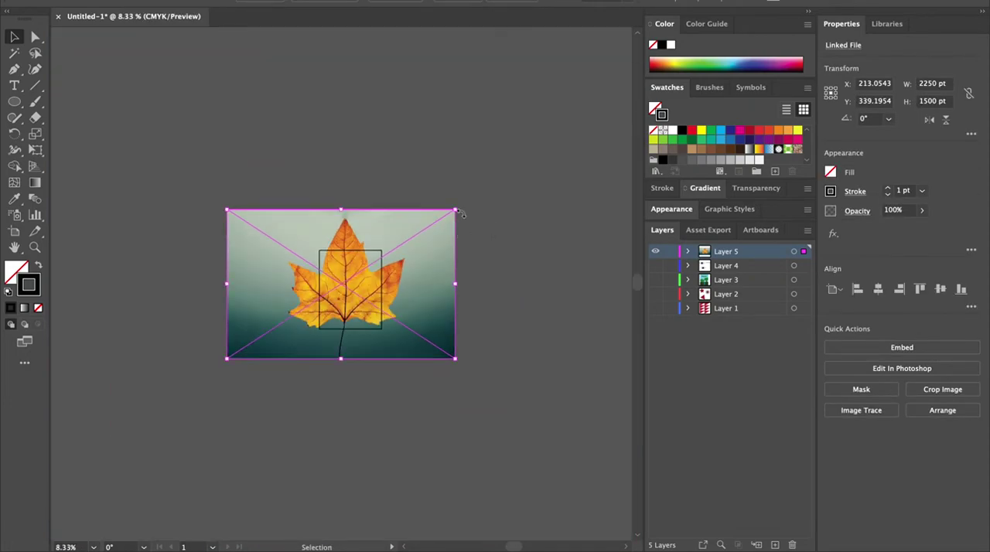
pyautogui.moveTo(456, 208); pyautogui.dragTo(364, 296)
pyautogui.hotkey('ctrl', '0')
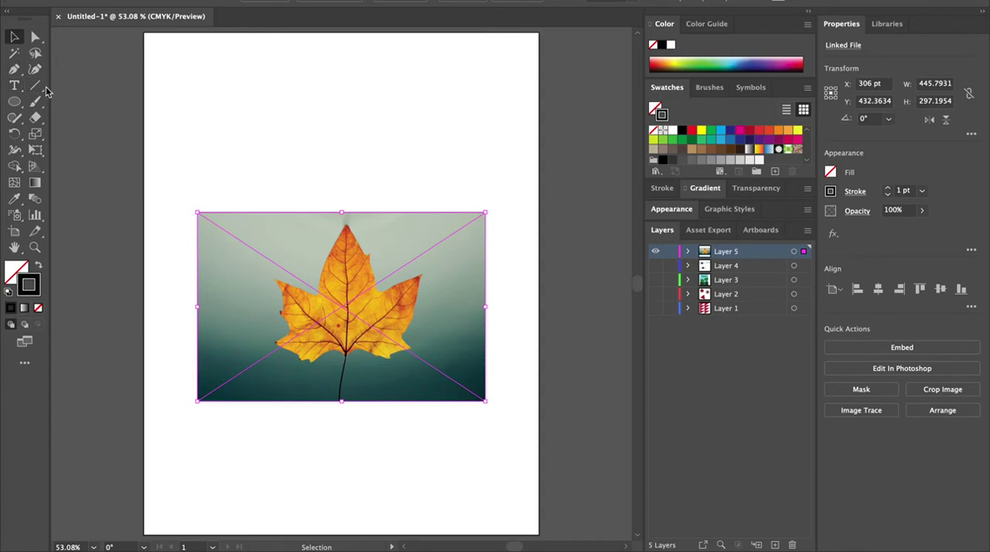
# Step: Move the leaf photo up and crop it to about 256 pt wide around the leaf
pyautogui.moveTo(376, 302); pyautogui.dragTo(363, 224)
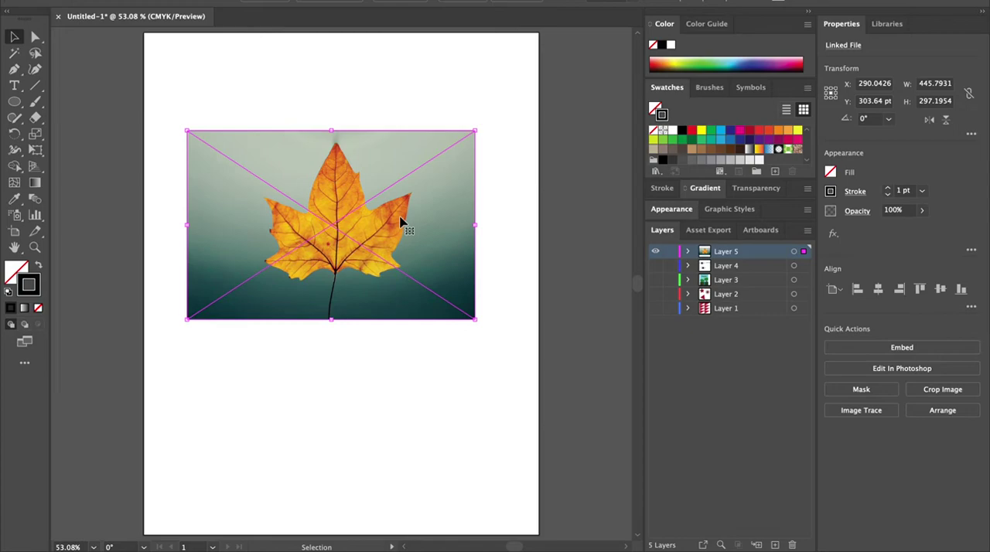
pyautogui.rightClick(369, 235)
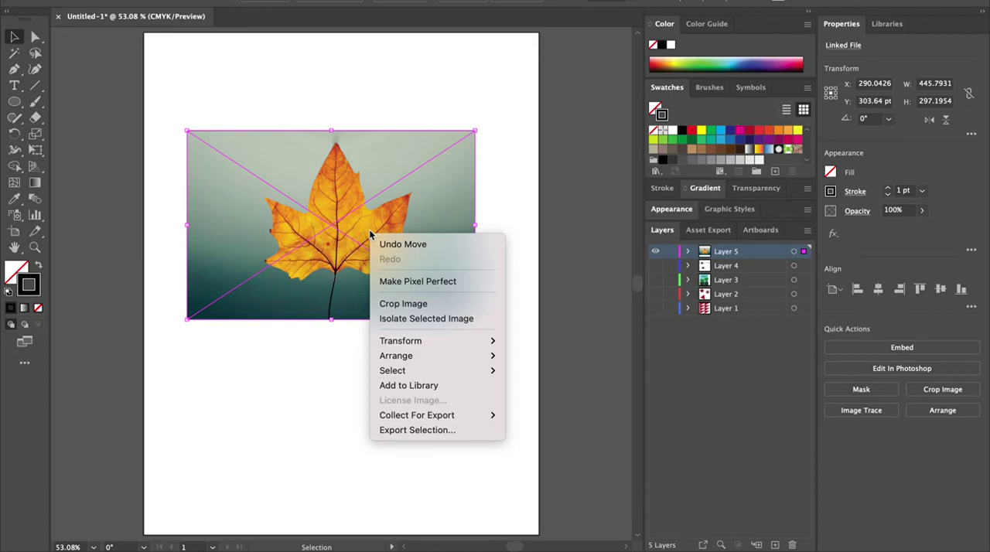
pyautogui.click(400, 305)
pyautogui.click(625, 283)
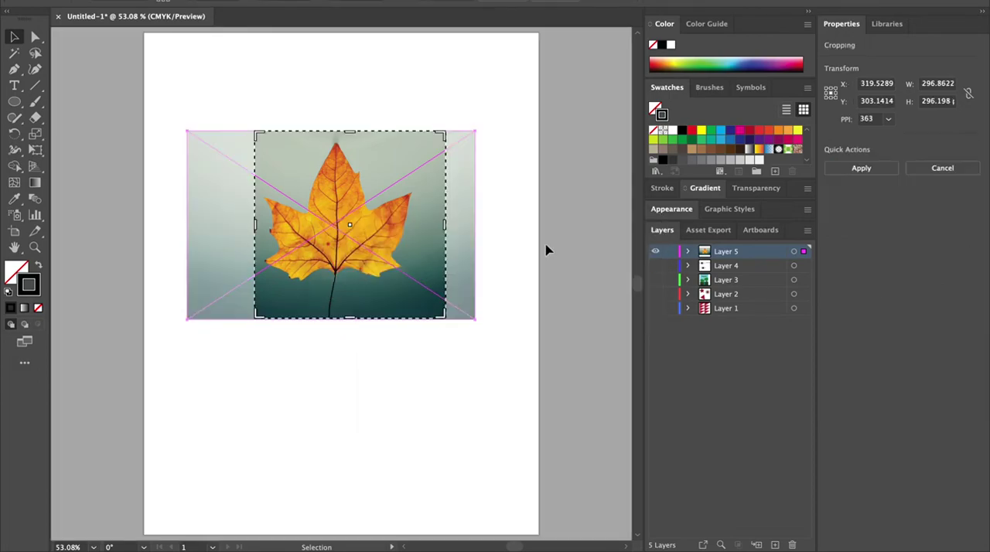
pyautogui.moveTo(443, 224); pyautogui.dragTo(419, 222)
pyautogui.press('Return')
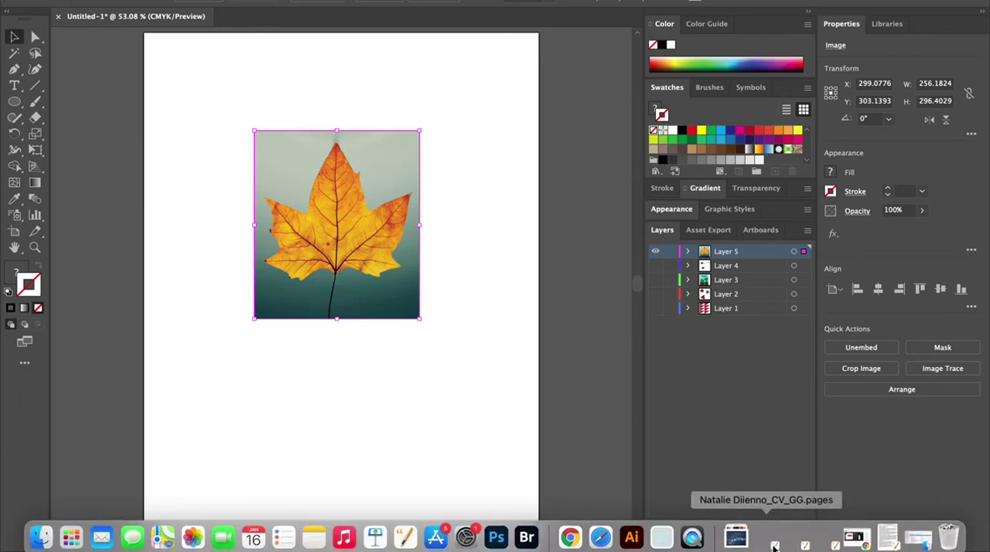
# Step: Add a new layer and start tracing the leaf outline with the Pen tool from where the stem meets the leaf
pyautogui.click(770, 532)
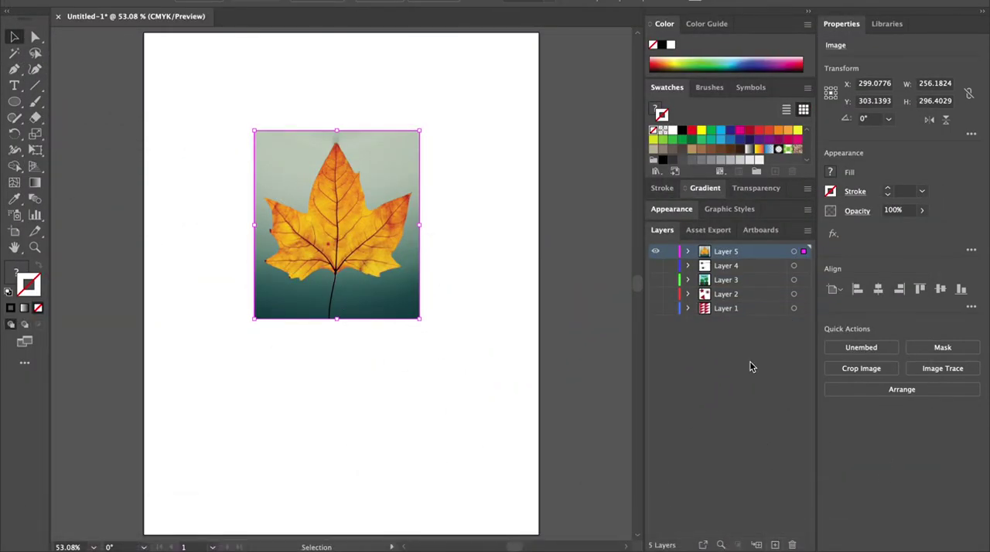
pyautogui.click(775, 545)
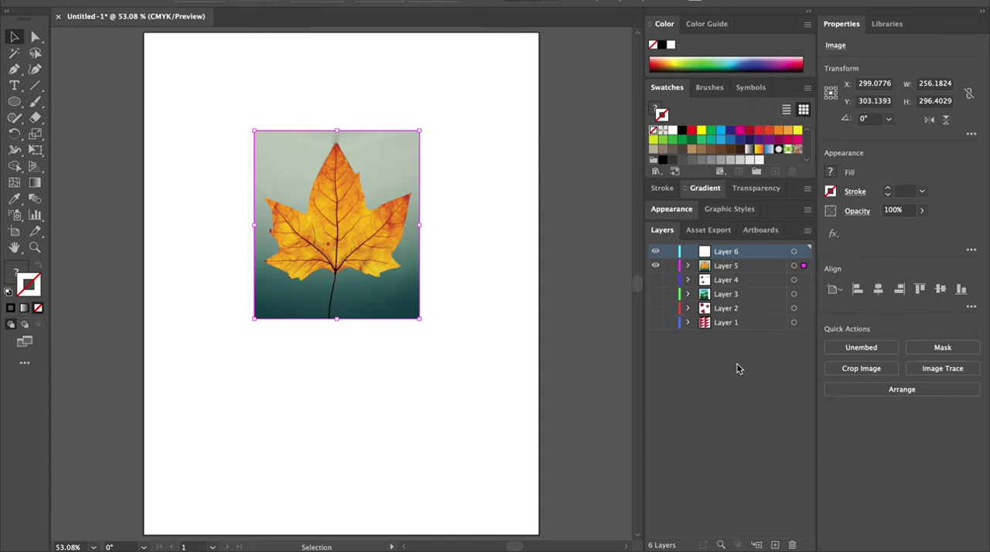
pyautogui.click(14, 69)
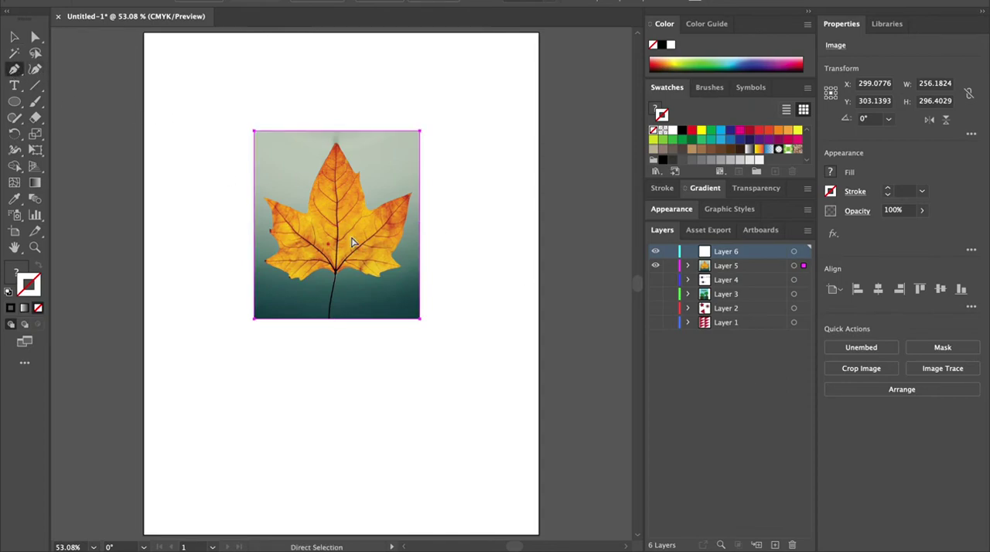
pyautogui.press('super+plus')
pyautogui.press('super+plus')
pyautogui.press('super+plus')
pyautogui.press('super+plus')
pyautogui.press('super+plus')
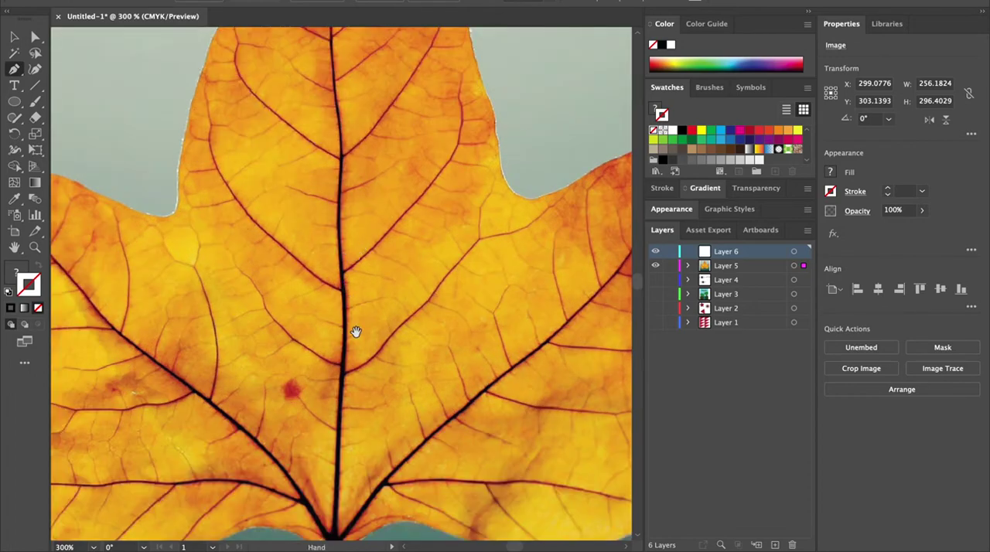
pyautogui.scroll(-10, 353, 331)
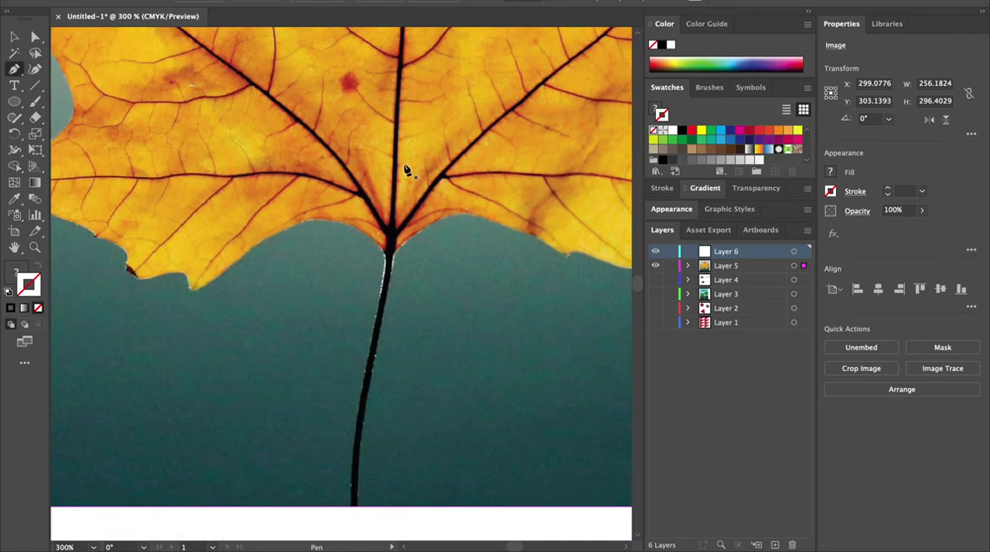
pyautogui.press('super+plus')
pyautogui.moveTo(338, 294); pyautogui.dragTo(402, 128)
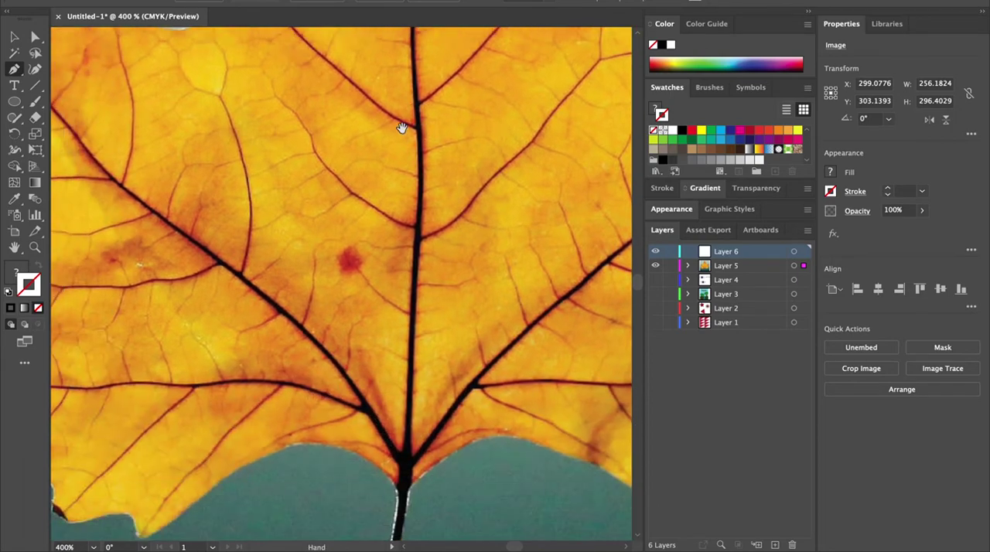
pyautogui.scroll(-9, 459, 126)
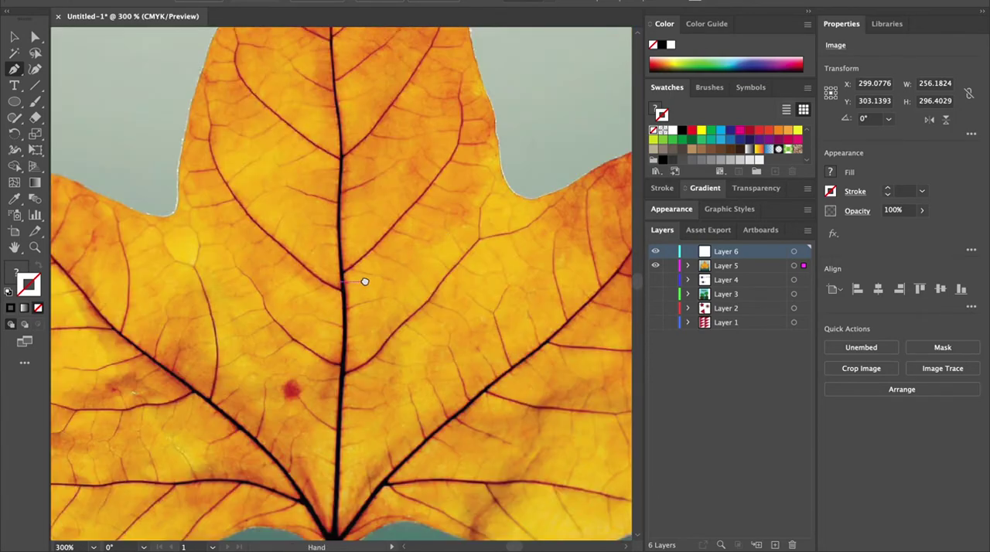
pyautogui.scroll(-10, 365, 281)
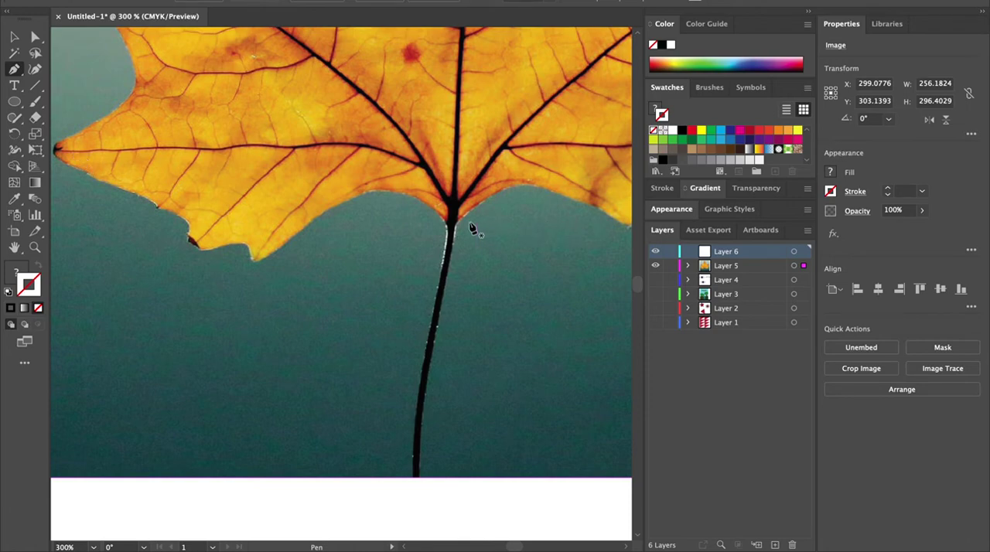
pyautogui.click(443, 224)
pyautogui.moveTo(259, 262); pyautogui.dragTo(118, 395)
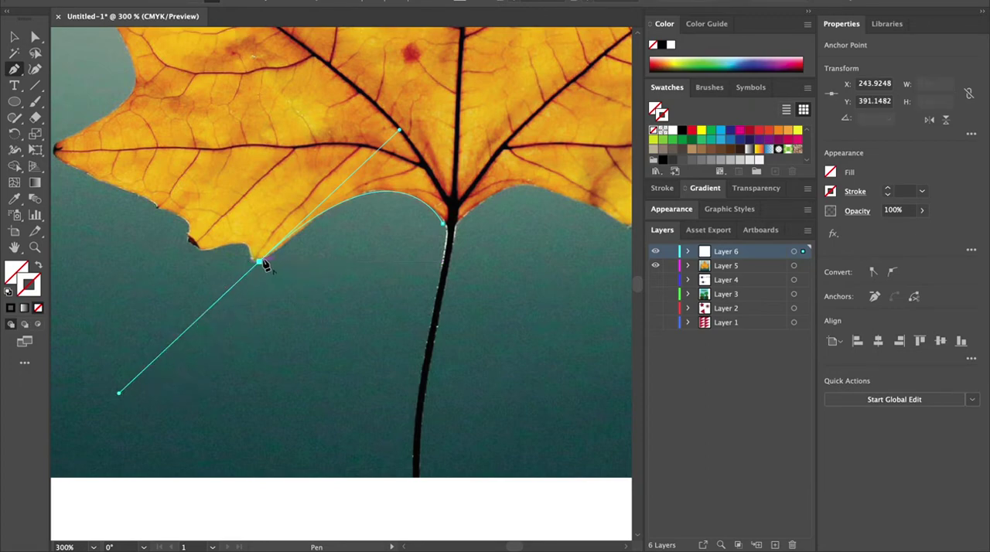
pyautogui.click(261, 263)
# Step: Continue the Pen path along the notches of the leaf's lower left edge, placing corner and curve points
pyautogui.moveTo(248, 246)
pyautogui.mouseDown()
pyautogui.moveTo(247, 228)
pyautogui.moveTo(194, 267)
pyautogui.moveTo(157, 261)
pyautogui.mouseUp()
pyautogui.click(249, 251)
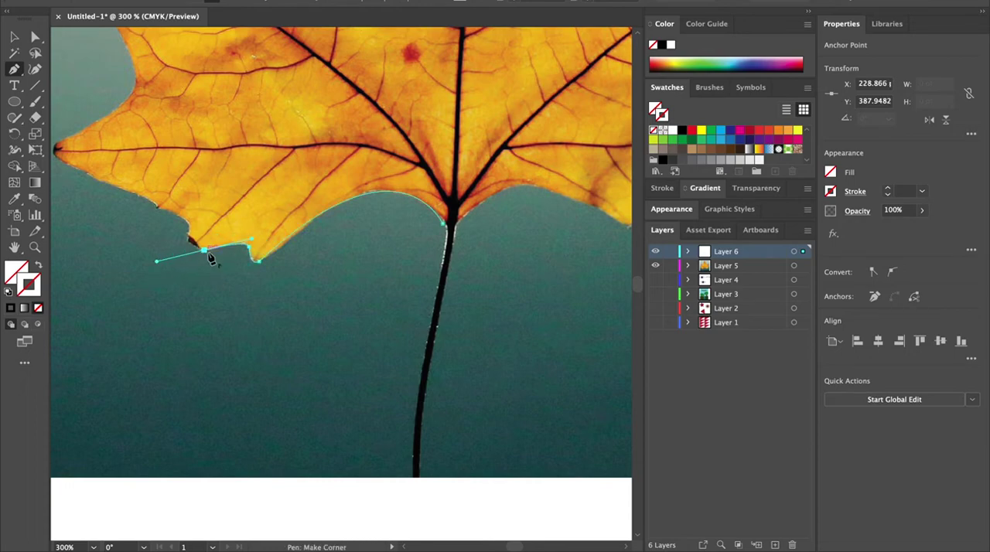
pyautogui.click(204, 251)
pyautogui.click(188, 235)
pyautogui.moveTo(191, 227); pyautogui.dragTo(122, 205)
pyautogui.click(187, 234)
pyautogui.click(160, 208)
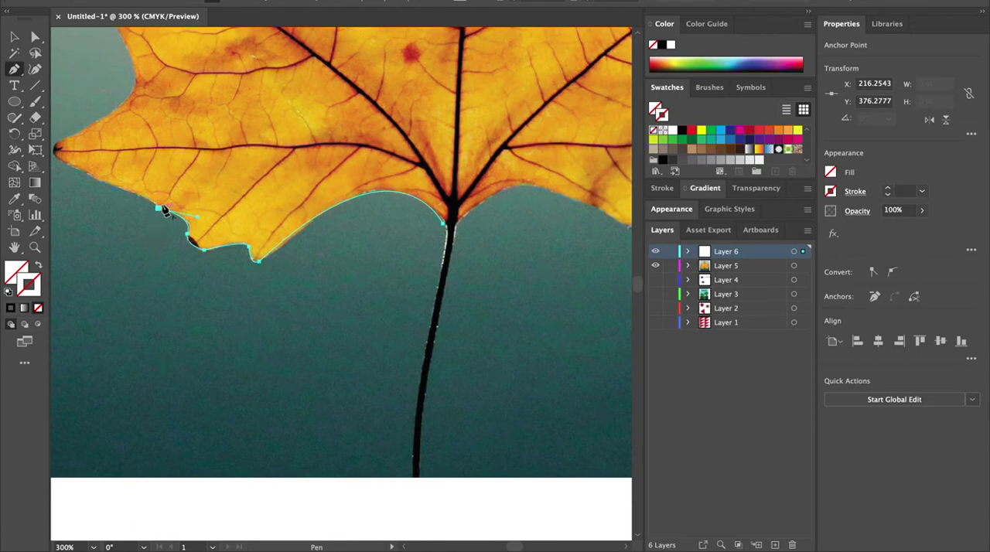
# Step: Extend the Pen path to the pointed tip of the leaf's lower left lobe, making it a corner point
pyautogui.hscroll(-5, 150, 166)
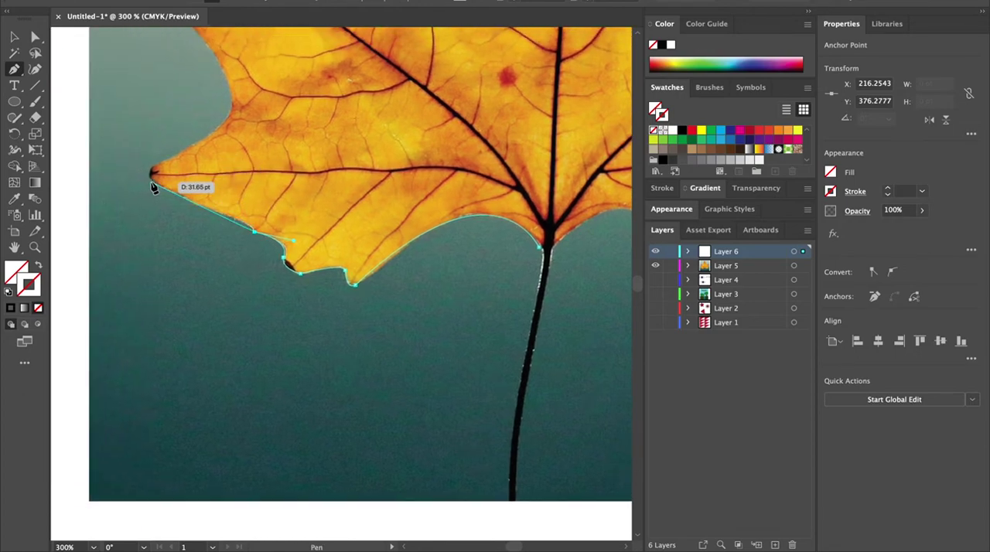
pyautogui.moveTo(151, 181); pyautogui.dragTo(198, 133)
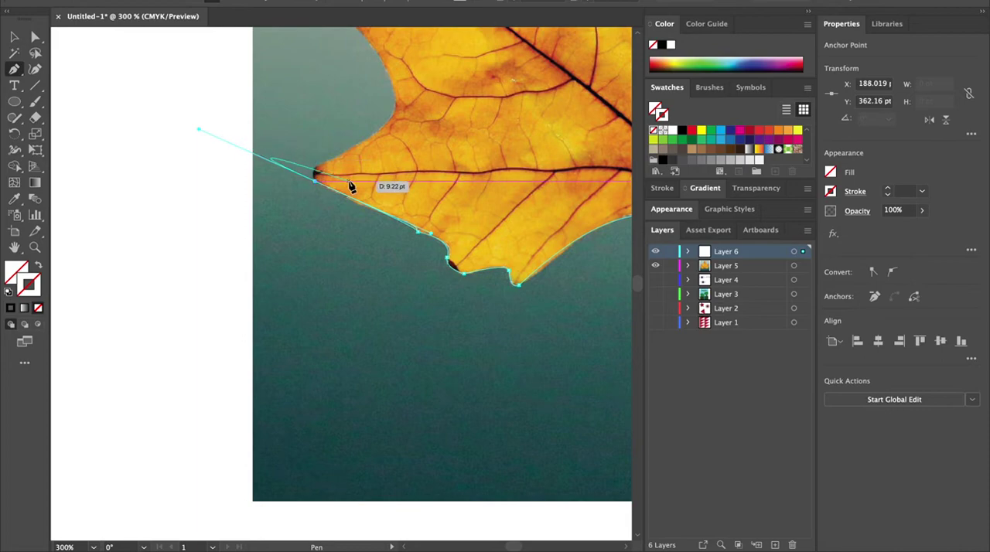
pyautogui.click(321, 180)
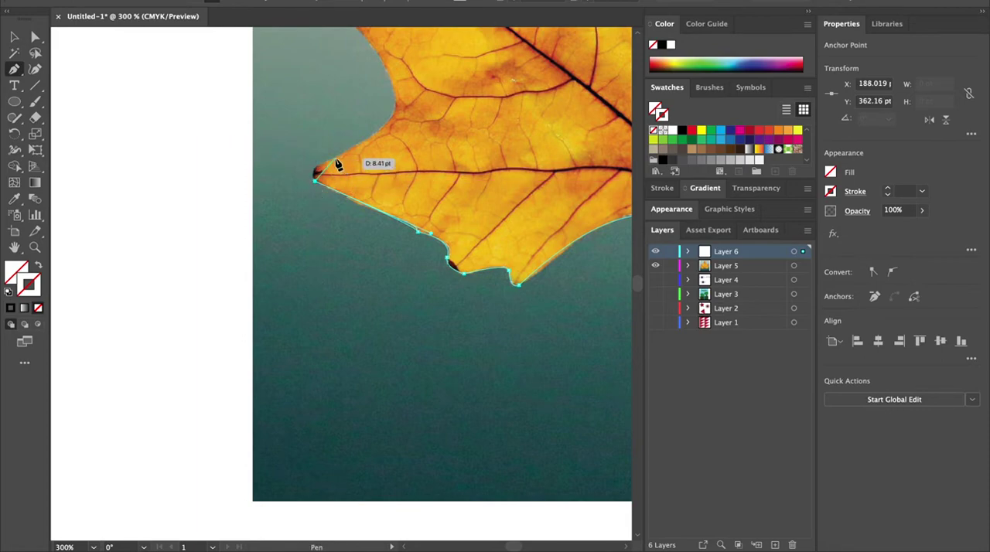
pyautogui.moveTo(337, 161); pyautogui.dragTo(371, 149)
pyautogui.click(334, 160)
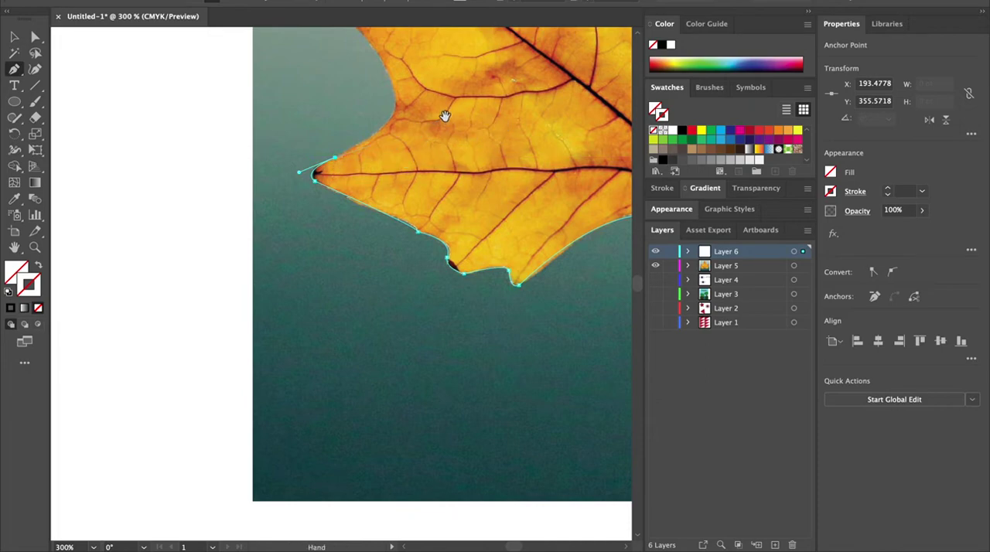
# Step: Continue the Pen path up the left edge of the leaf toward the side notch, undoing one misplaced point
pyautogui.moveTo(441, 116); pyautogui.dragTo(360, 254)
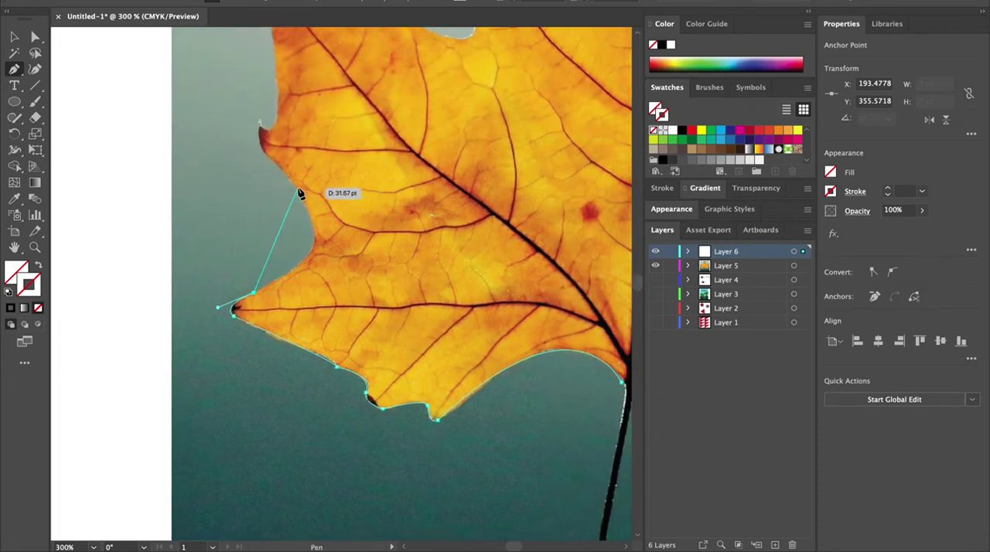
pyautogui.moveTo(294, 188); pyautogui.dragTo(232, 126)
pyautogui.moveTo(233, 124); pyautogui.dragTo(234, 122)
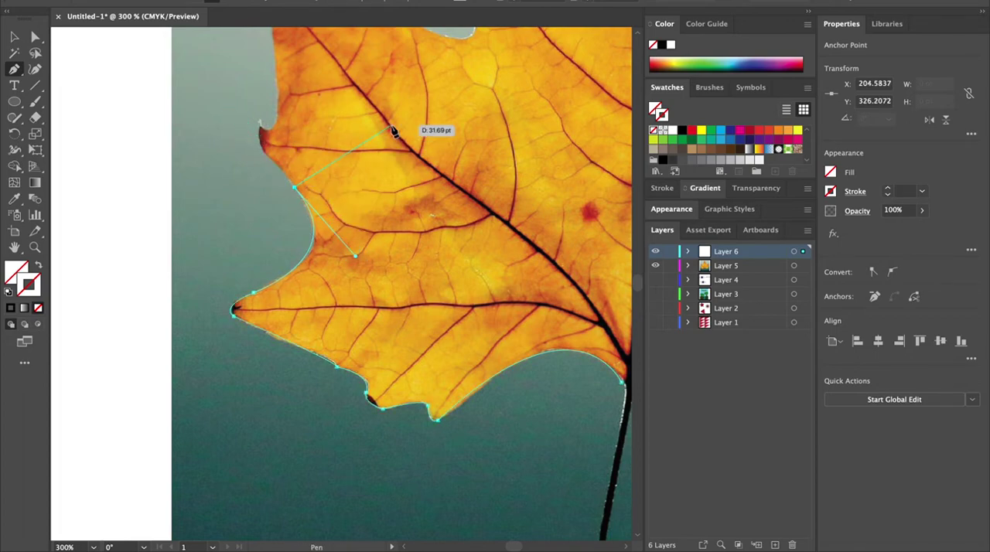
pyautogui.moveTo(404, 126); pyautogui.dragTo(393, 280)
pyautogui.moveTo(274, 296)
pyautogui.mouseDown()
pyautogui.moveTo(278, 307)
pyautogui.moveTo(270, 278)
pyautogui.mouseUp()
pyautogui.press('super+z')
pyautogui.click(285, 331)
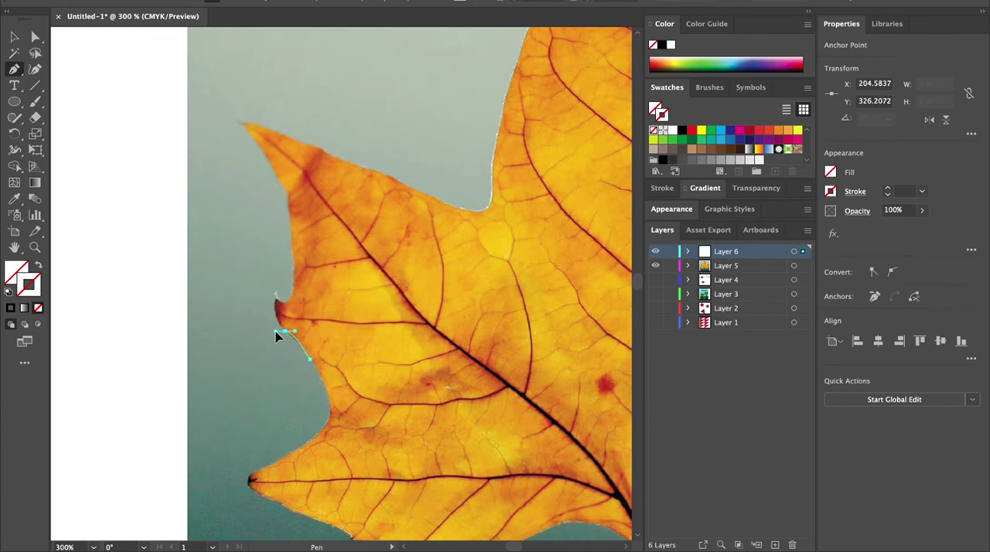
# Step: Trace the left edge up to the tip of the upper left lobe and place a corner point there
pyautogui.moveTo(272, 331); pyautogui.dragTo(289, 193)
pyautogui.click(274, 297)
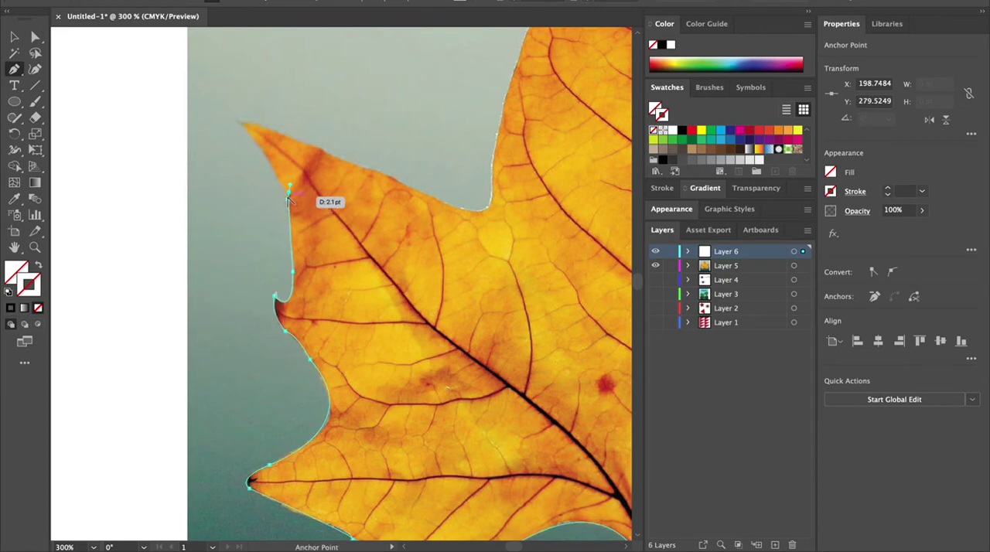
pyautogui.moveTo(240, 129); pyautogui.dragTo(234, 126)
pyautogui.press('super+z')
pyautogui.moveTo(269, 166); pyautogui.dragTo(242, 125)
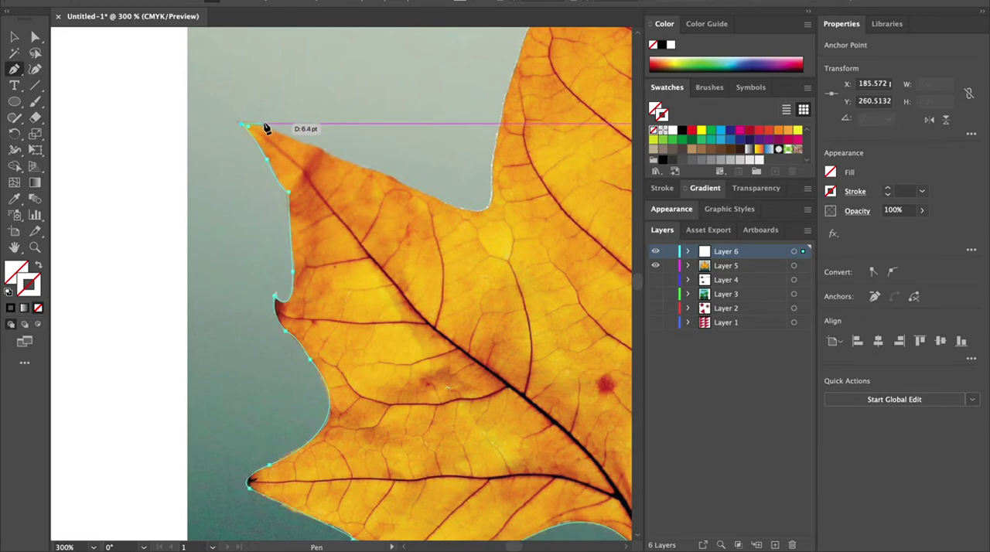
pyautogui.moveTo(262, 127); pyautogui.dragTo(263, 128)
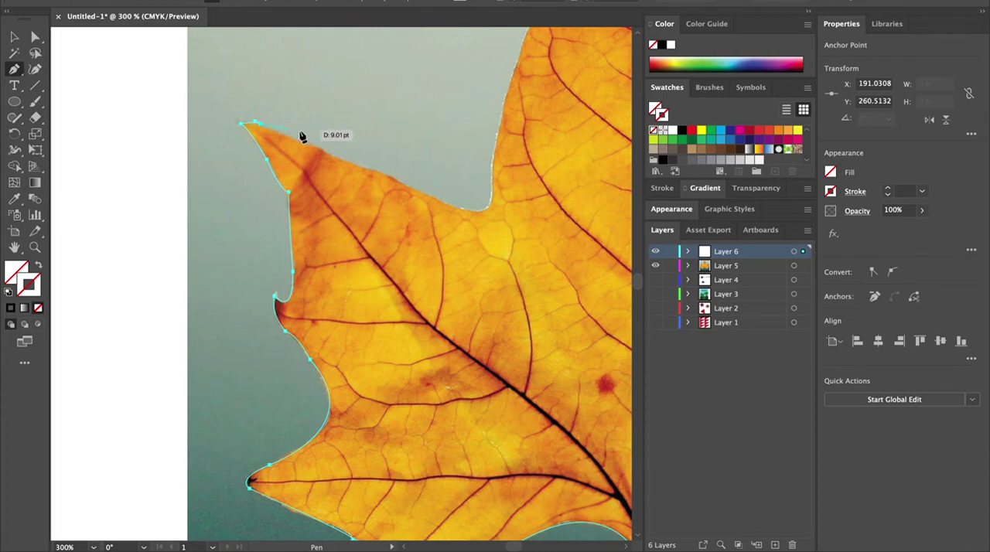
pyautogui.moveTo(323, 154); pyautogui.dragTo(337, 155)
# Step: Trace along the upper edge of the left lobe toward the notch, undoing the last placed point
pyautogui.press('space')
pyautogui.moveTo(453, 247); pyautogui.dragTo(309, 283)
pyautogui.moveTo(162, 188); pyautogui.dragTo(164, 190)
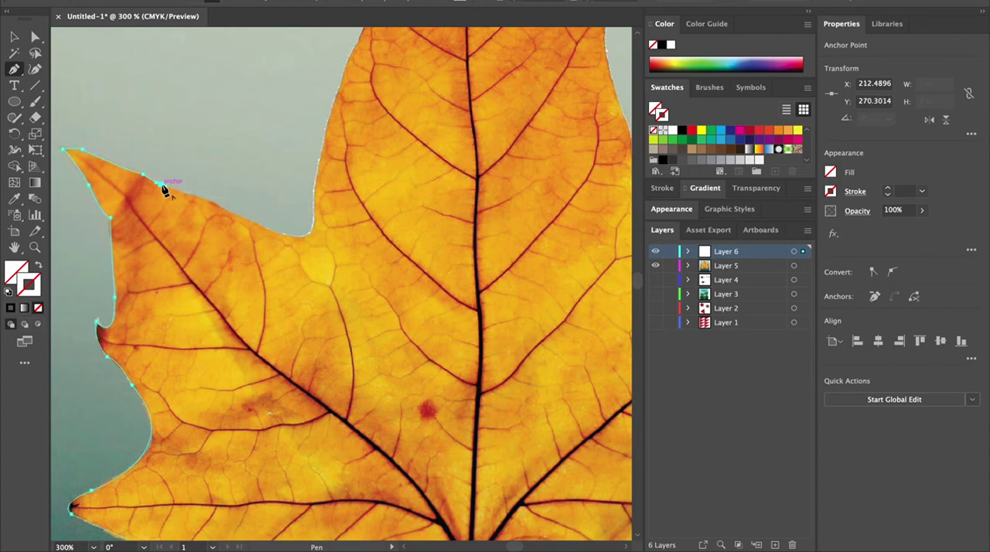
pyautogui.moveTo(213, 201); pyautogui.dragTo(215, 204)
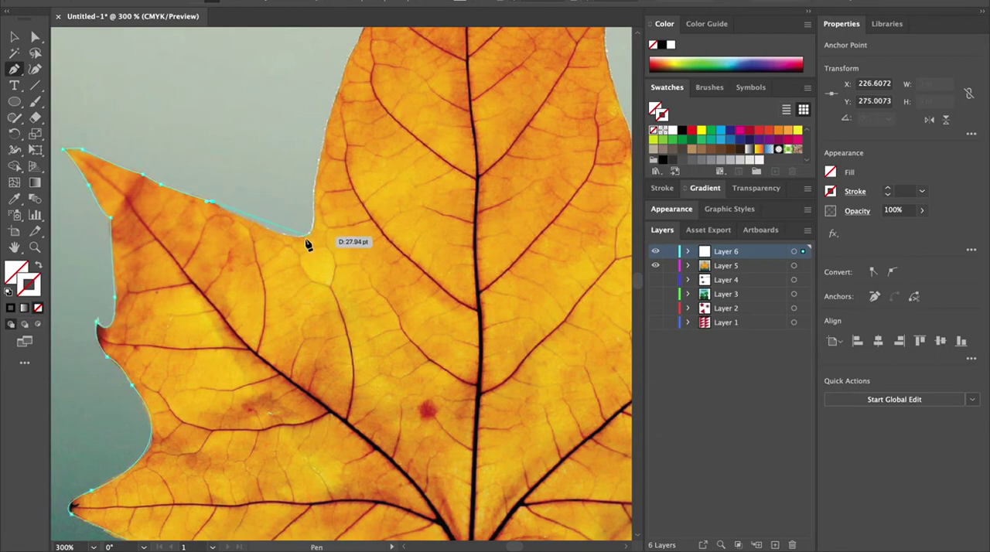
pyautogui.moveTo(285, 234); pyautogui.dragTo(298, 244)
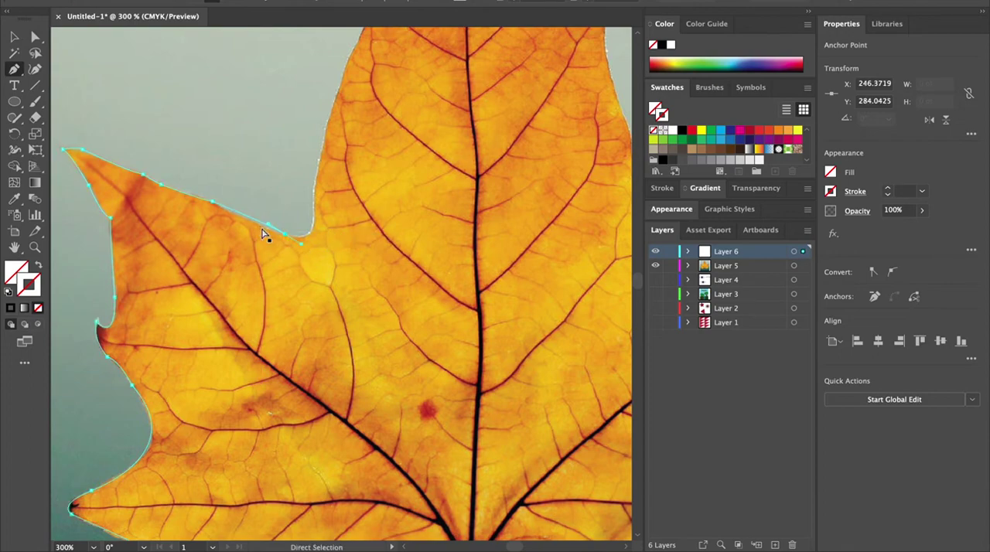
pyautogui.hotkey('ctrl', 'z')
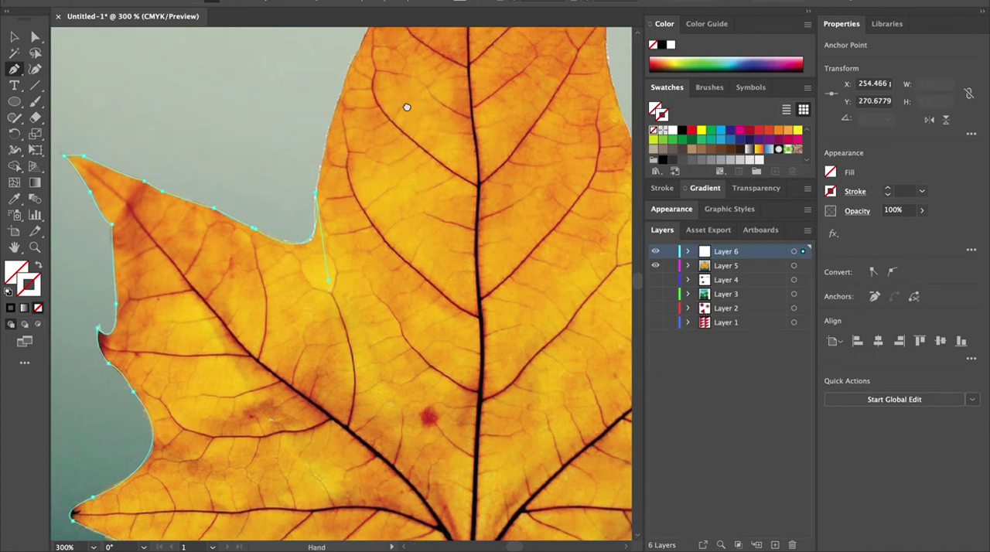
# Step: Trace up the central lobe's left edge to its top tip and down to the small notch on its right side
pyautogui.moveTo(405, 100); pyautogui.dragTo(366, 291)
pyautogui.moveTo(375, 134); pyautogui.dragTo(430, 80)
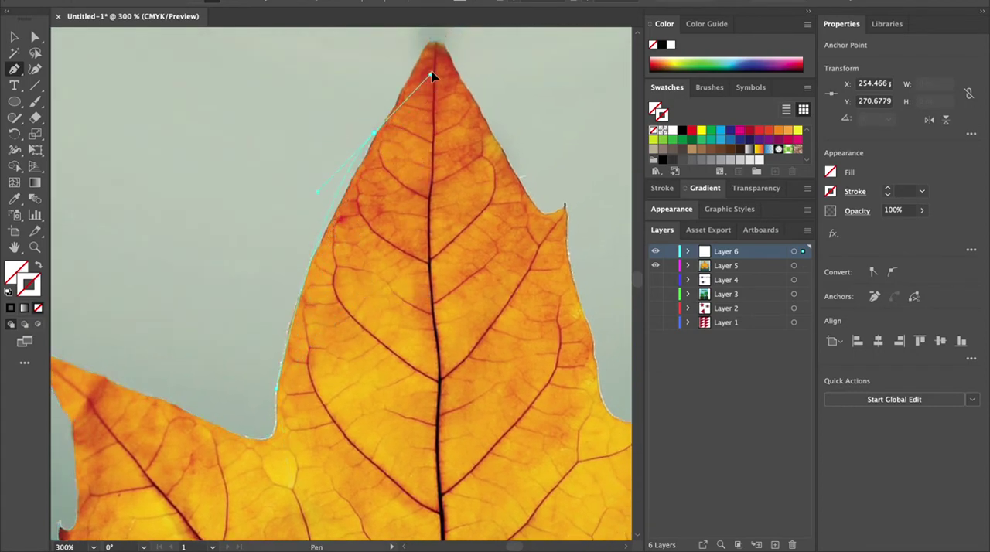
pyautogui.scroll(4, 443, 44)
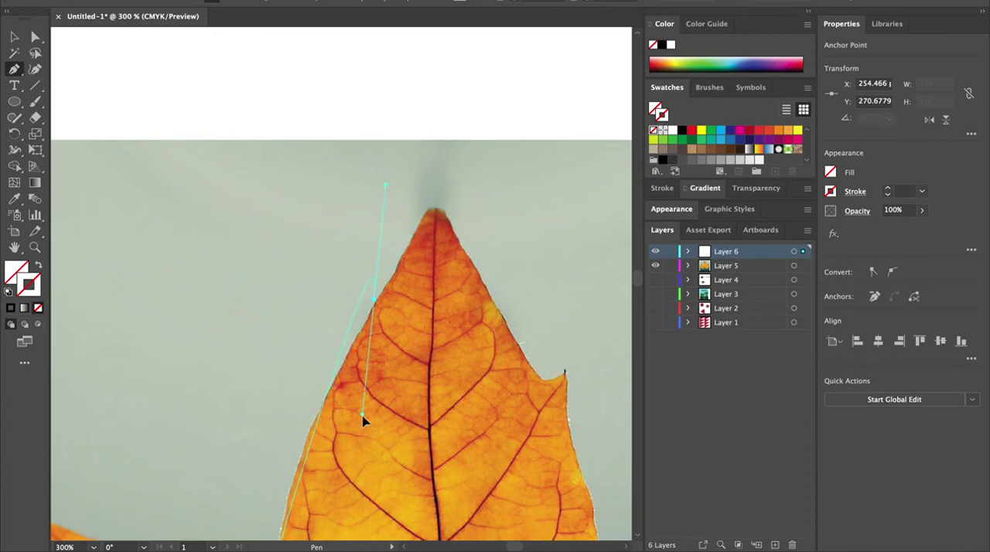
pyautogui.scroll(-3, 364, 415)
pyautogui.moveTo(358, 550); pyautogui.dragTo(458, 151)
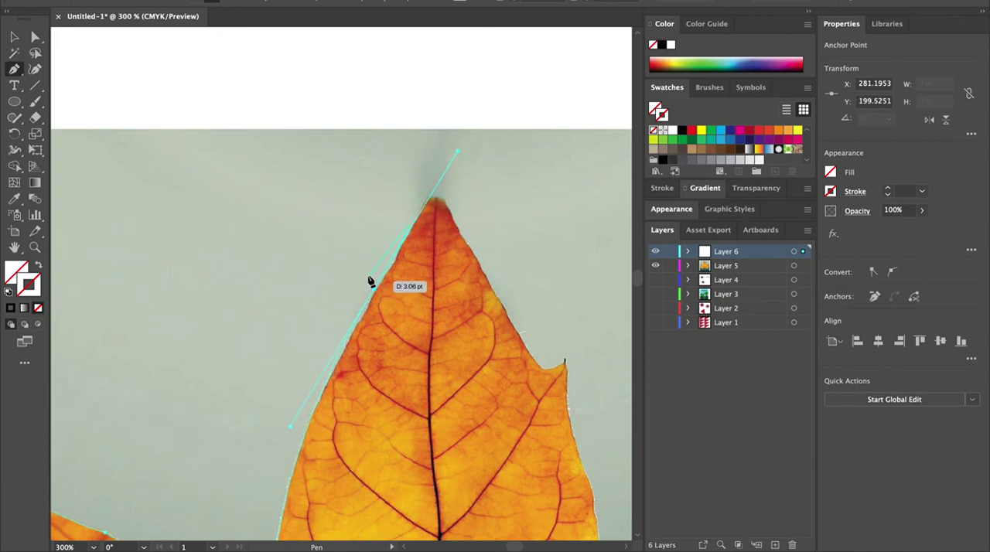
pyautogui.click(374, 290)
pyautogui.click(430, 201)
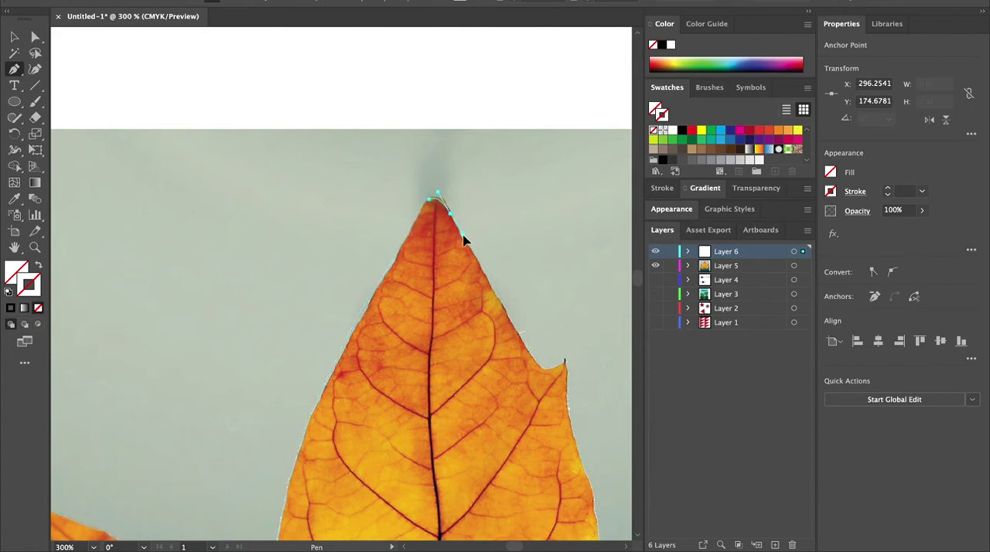
pyautogui.click(450, 215)
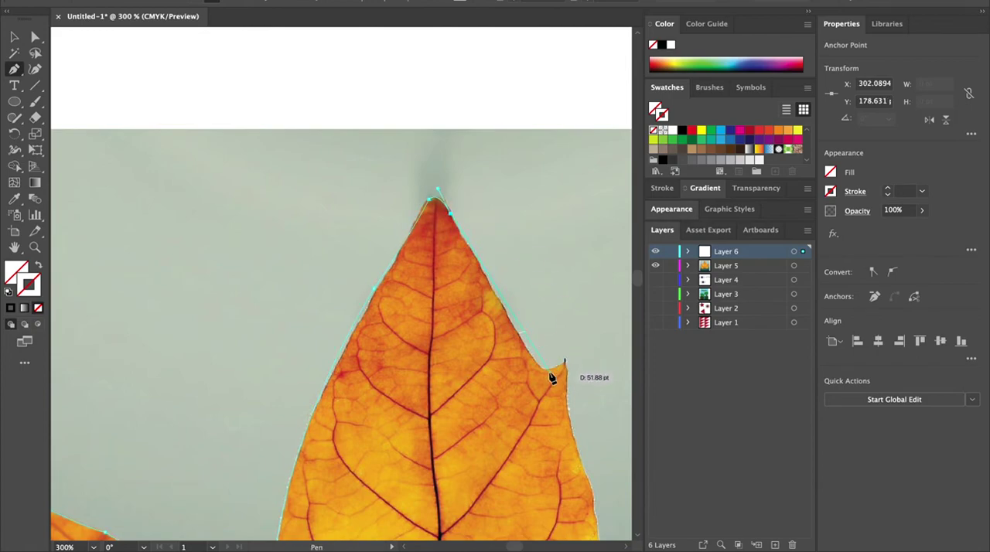
pyautogui.click(529, 351)
pyautogui.click(528, 354)
# Step: Trace the curved notch between the central lobe and the right lobe with curve and corner points
pyautogui.moveTo(537, 435); pyautogui.dragTo(265, 229)
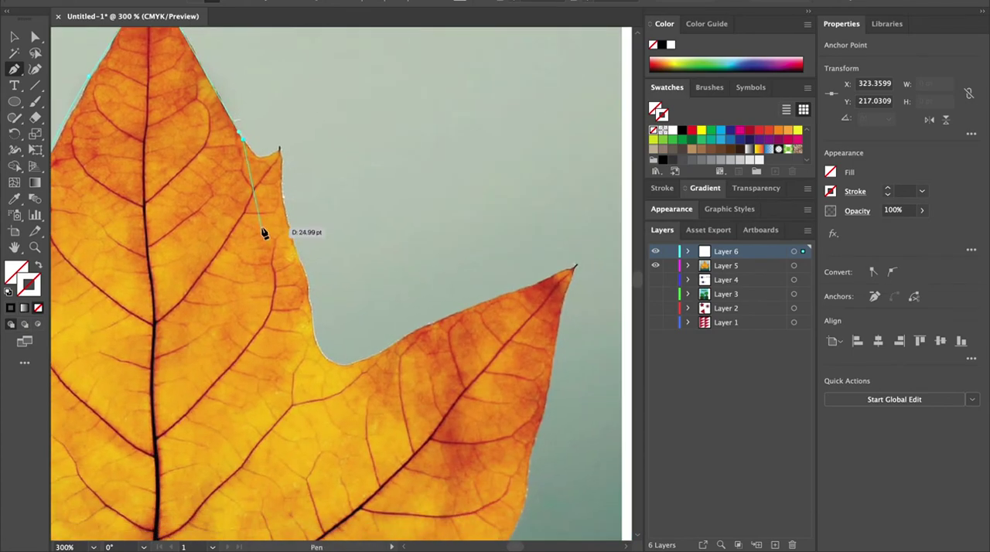
pyautogui.moveTo(280, 150); pyautogui.dragTo(290, 122)
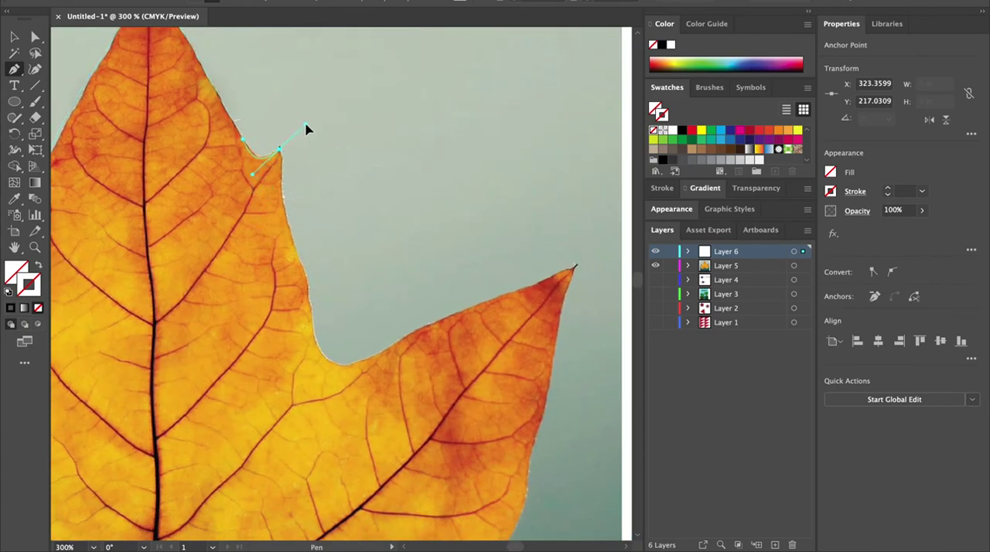
pyautogui.press('space')
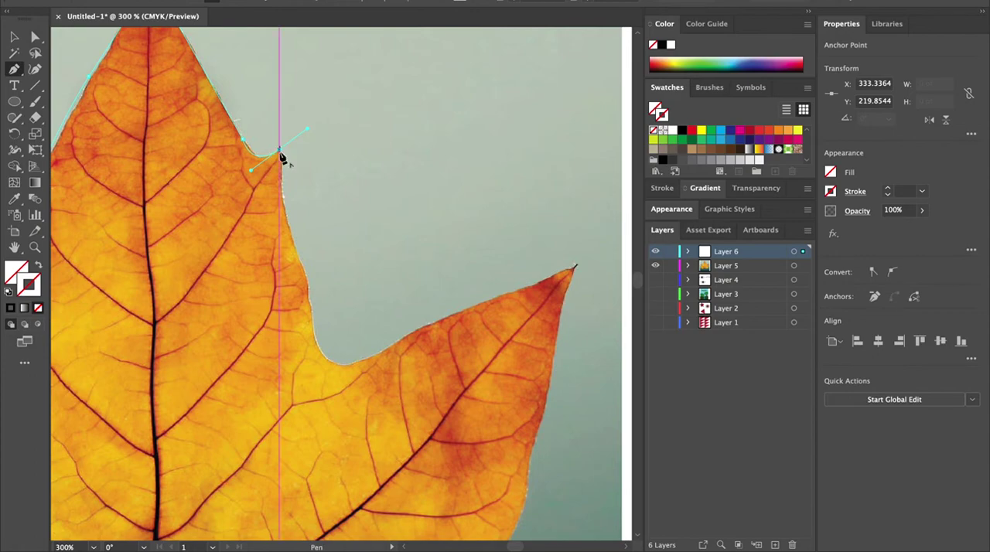
pyautogui.click(280, 152)
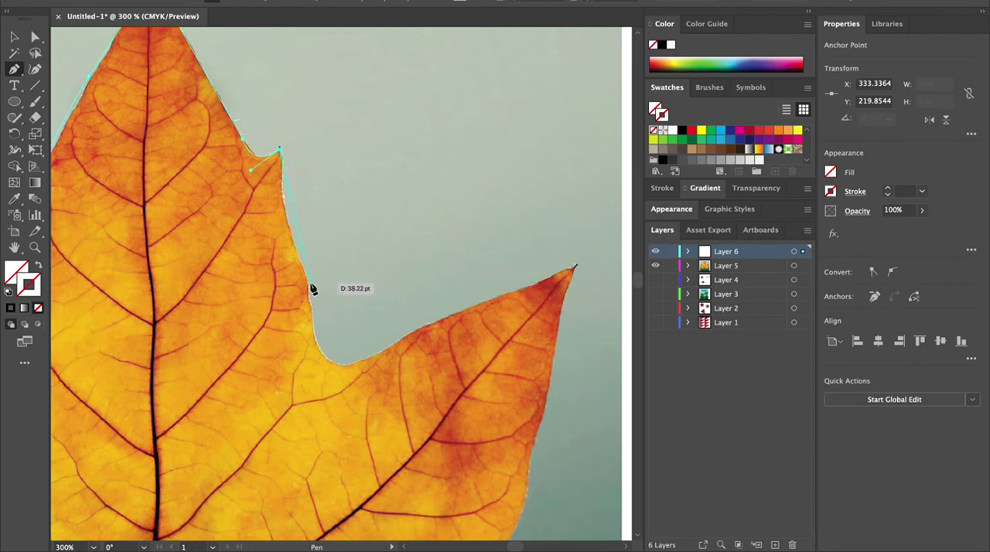
pyautogui.moveTo(309, 289); pyautogui.dragTo(337, 343)
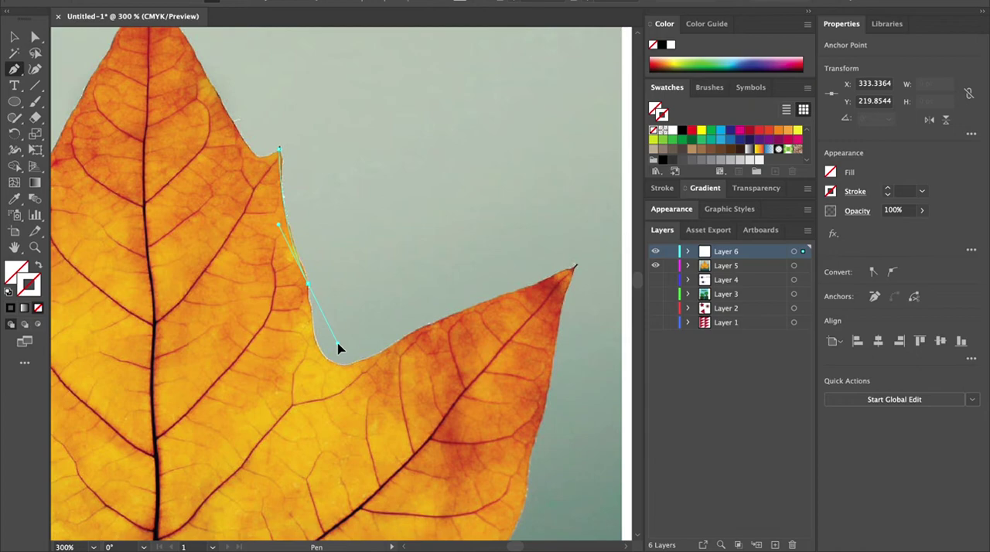
pyautogui.click(310, 289)
pyautogui.moveTo(390, 345); pyautogui.dragTo(476, 286)
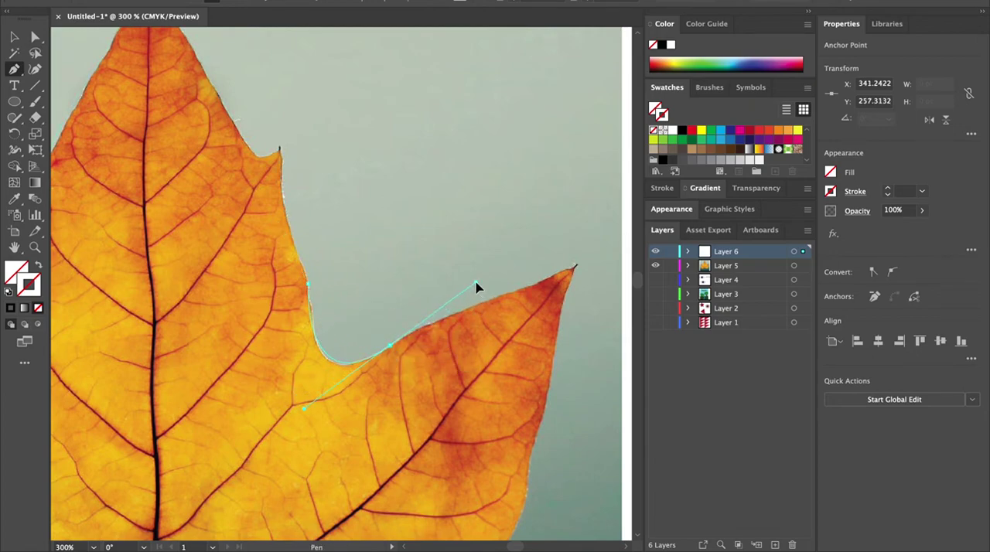
pyautogui.click(390, 346)
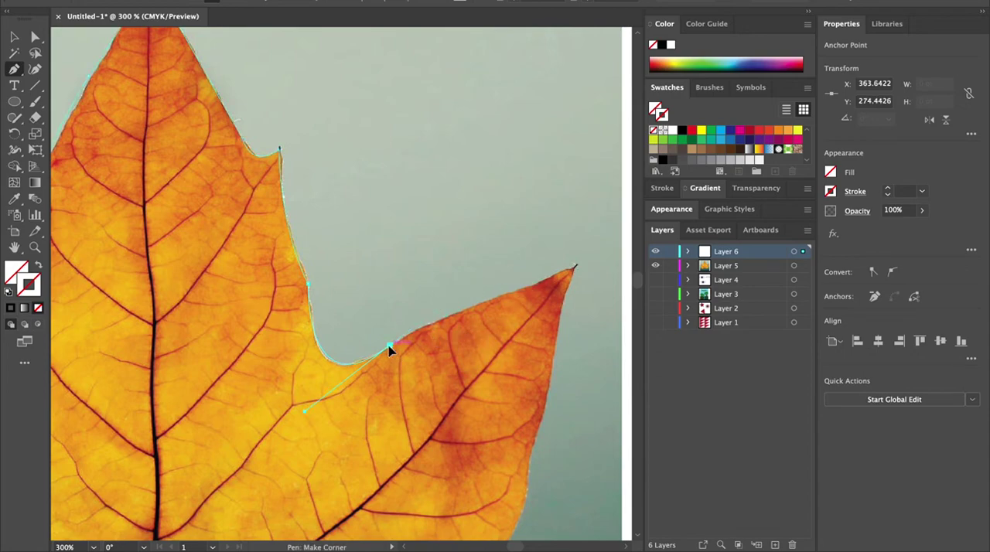
pyautogui.moveTo(525, 288); pyautogui.dragTo(561, 285)
pyautogui.click(526, 291)
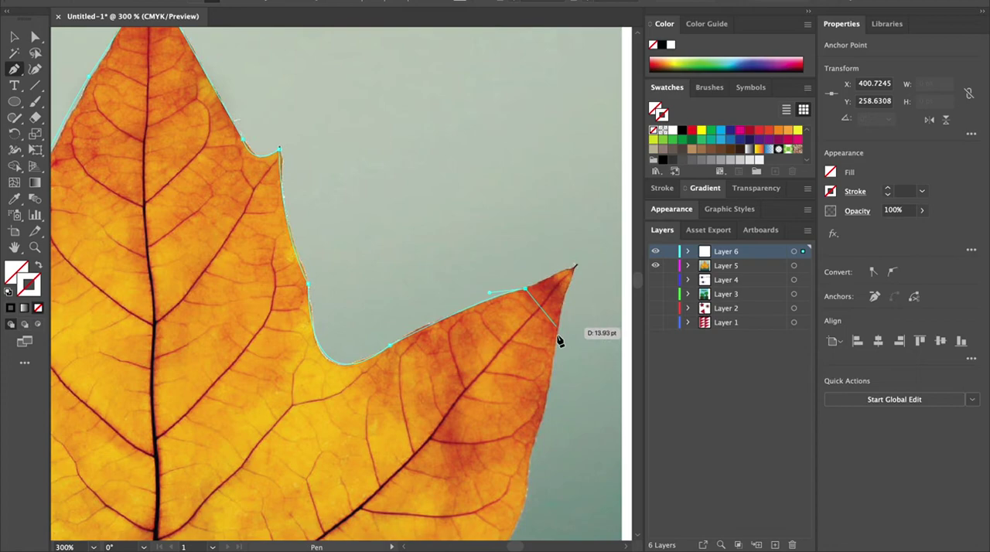
# Step: Place a corner point at the right lobe's tip and continue the path down its right edge
pyautogui.hscroll(5, 557, 336)
pyautogui.scroll(-3, 557, 336)
pyautogui.moveTo(415, 186)
pyautogui.mouseDown()
pyautogui.moveTo(404, 190)
pyautogui.moveTo(411, 185)
pyautogui.mouseUp()
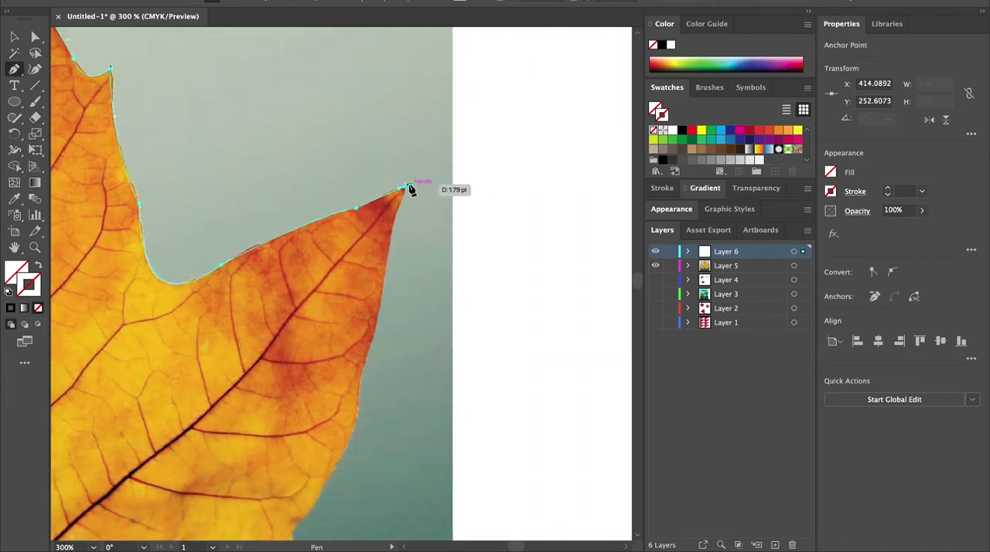
pyautogui.click(405, 186)
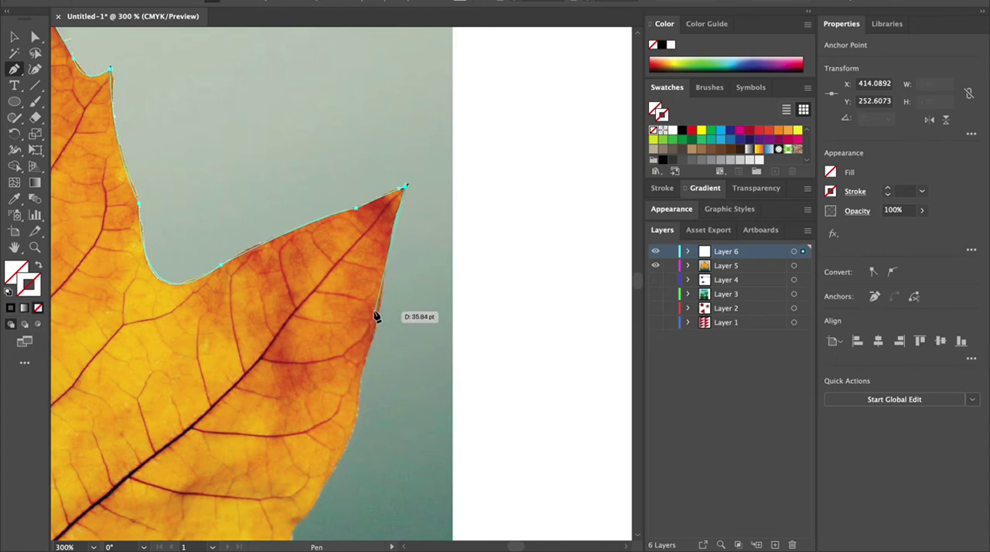
pyautogui.moveTo(378, 264); pyautogui.dragTo(381, 326)
pyautogui.click(385, 280)
pyautogui.click(360, 383)
pyautogui.moveTo(351, 401); pyautogui.dragTo(401, 135)
pyautogui.click(360, 380)
pyautogui.press('space')
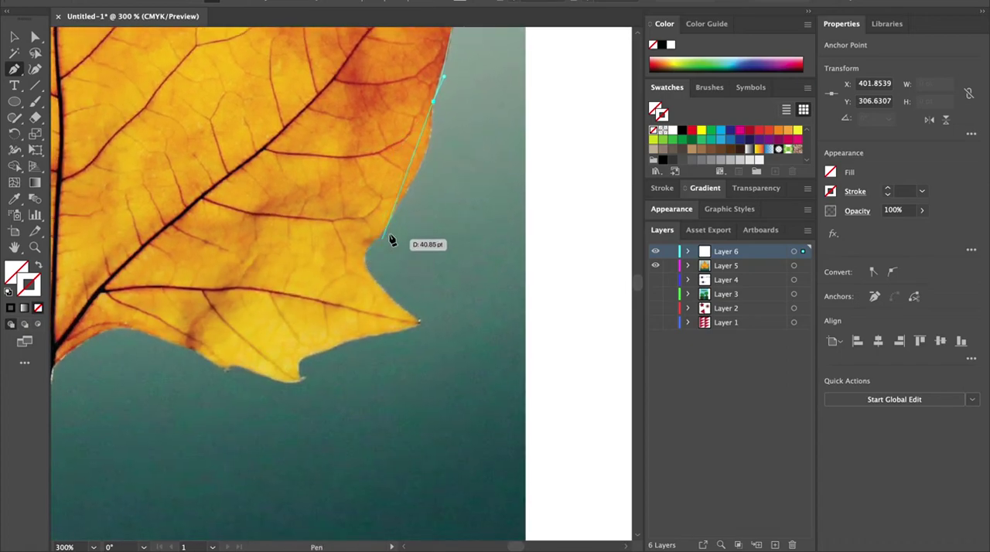
# Step: Trace the notches along the leaf's lower right edge, placing corner and curve points at each tip
pyautogui.moveTo(403, 198); pyautogui.dragTo(374, 241)
pyautogui.click(403, 199)
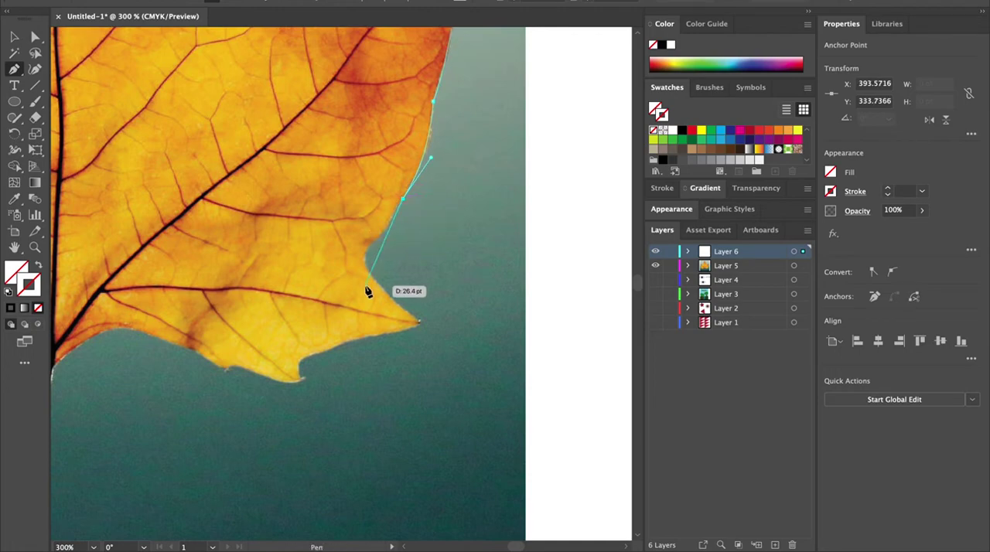
pyautogui.moveTo(346, 267); pyautogui.dragTo(353, 266)
pyautogui.click(369, 246)
pyautogui.click(418, 320)
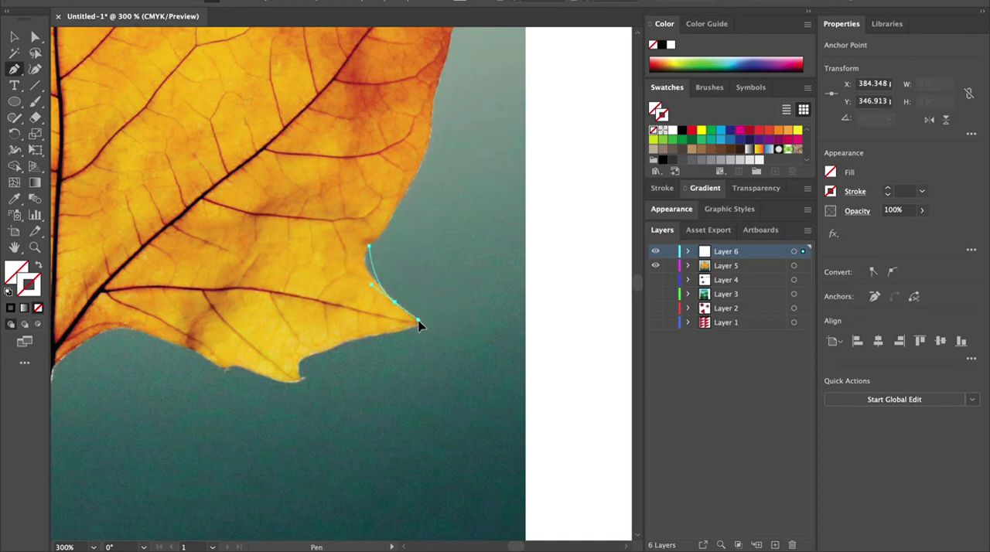
pyautogui.moveTo(435, 352); pyautogui.dragTo(443, 347)
pyautogui.click(418, 320)
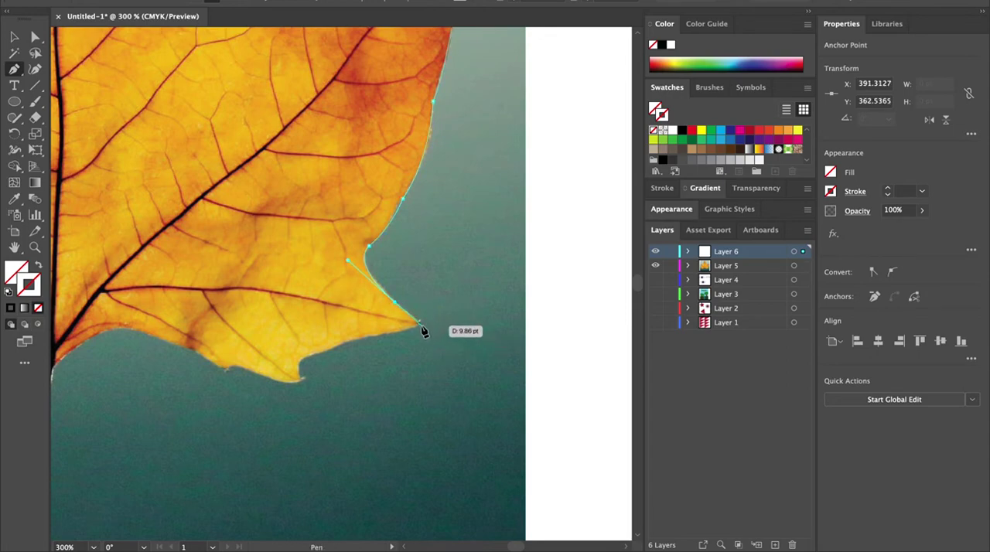
pyautogui.click(413, 329)
pyautogui.click(355, 342)
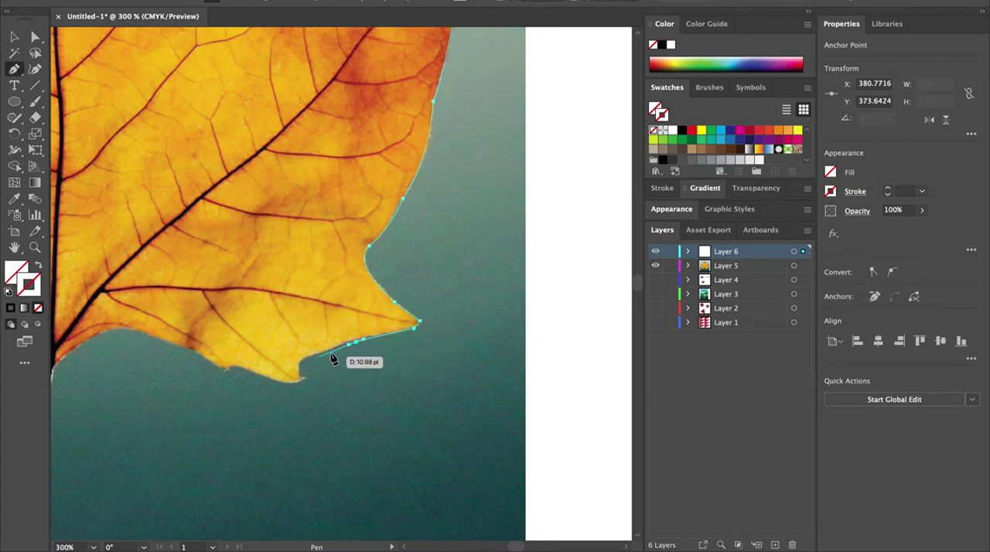
pyautogui.click(357, 341)
pyautogui.click(298, 361)
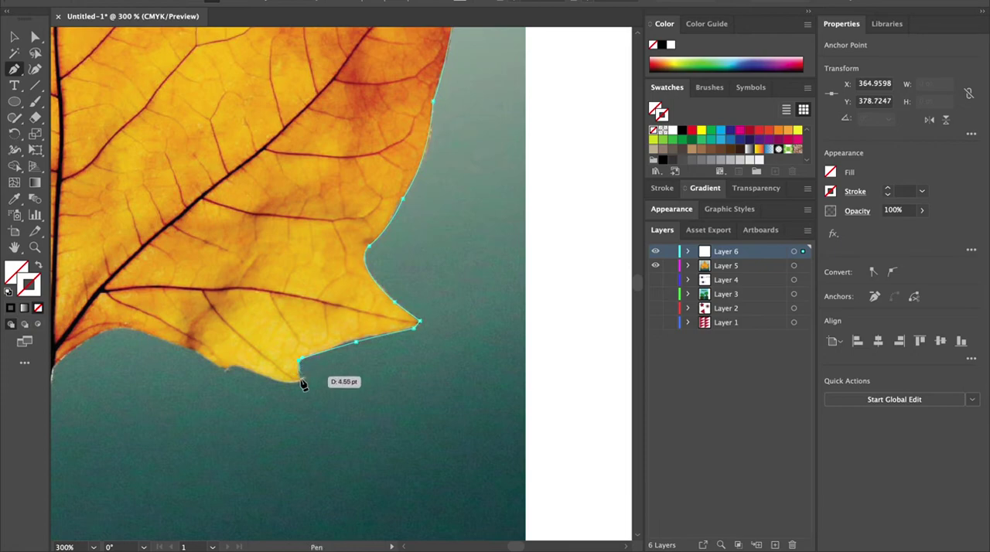
pyautogui.moveTo(299, 379); pyautogui.dragTo(307, 383)
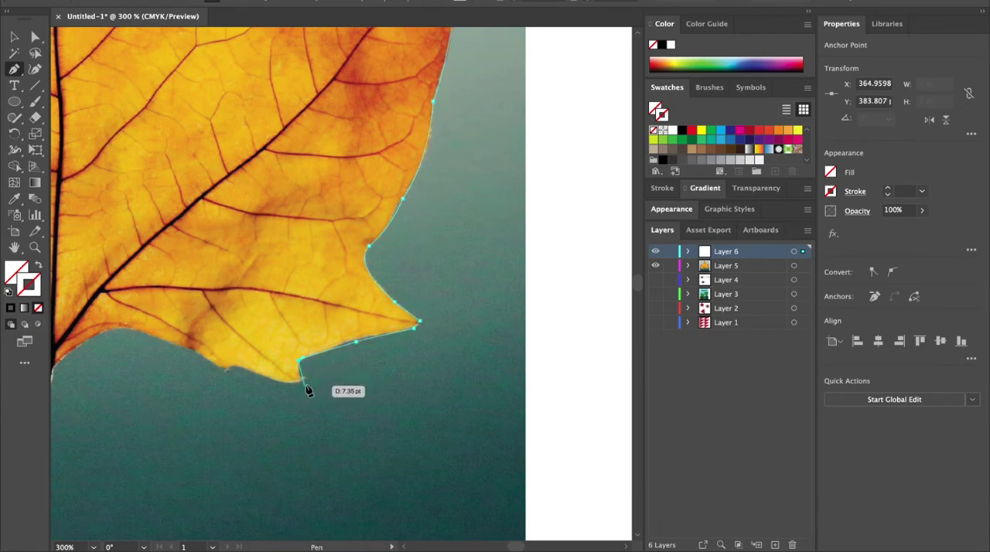
# Step: Trace the remaining notches along the leaf's lower edge with corner and curve points
pyautogui.click(308, 376)
pyautogui.click(304, 378)
pyautogui.moveTo(284, 384); pyautogui.dragTo(263, 386)
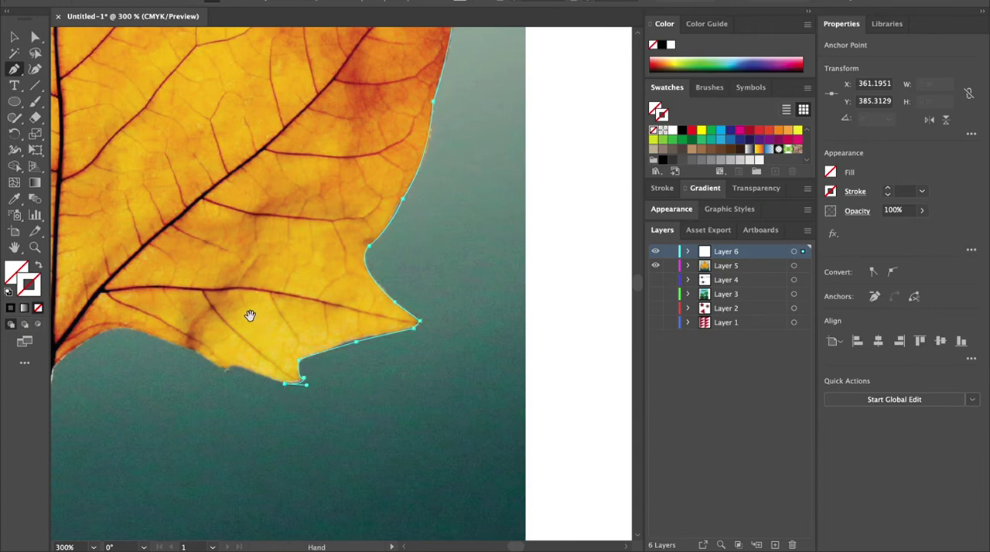
pyautogui.moveTo(250, 316); pyautogui.dragTo(484, 237)
pyautogui.moveTo(455, 286); pyautogui.dragTo(439, 298)
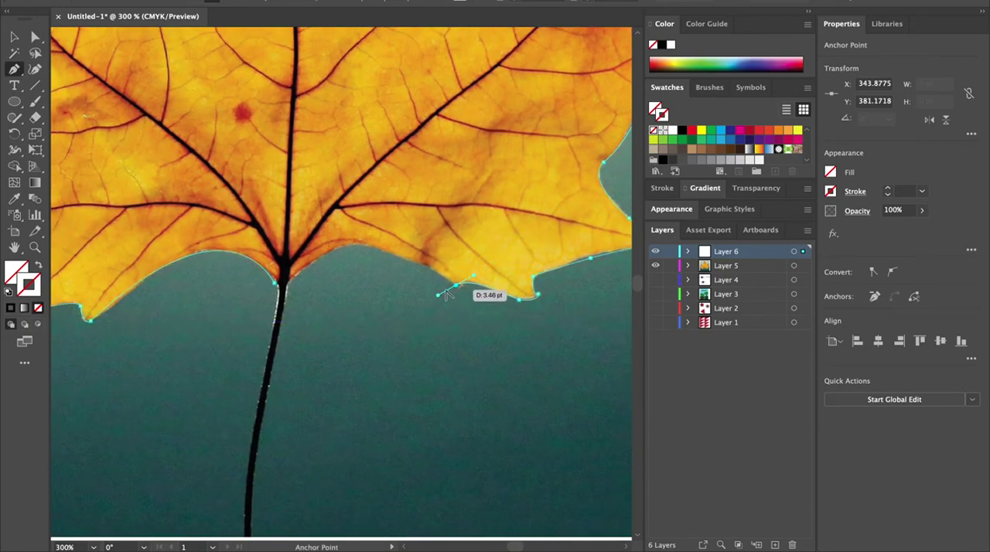
# Step: Trace the bottom edge toward the stem, placing a corner point where the stem meets the leaf
pyautogui.moveTo(364, 246); pyautogui.dragTo(314, 240)
pyautogui.click(364, 246)
pyautogui.click(287, 279)
pyautogui.moveTo(288, 283); pyautogui.dragTo(322, 218)
pyautogui.click(287, 279)
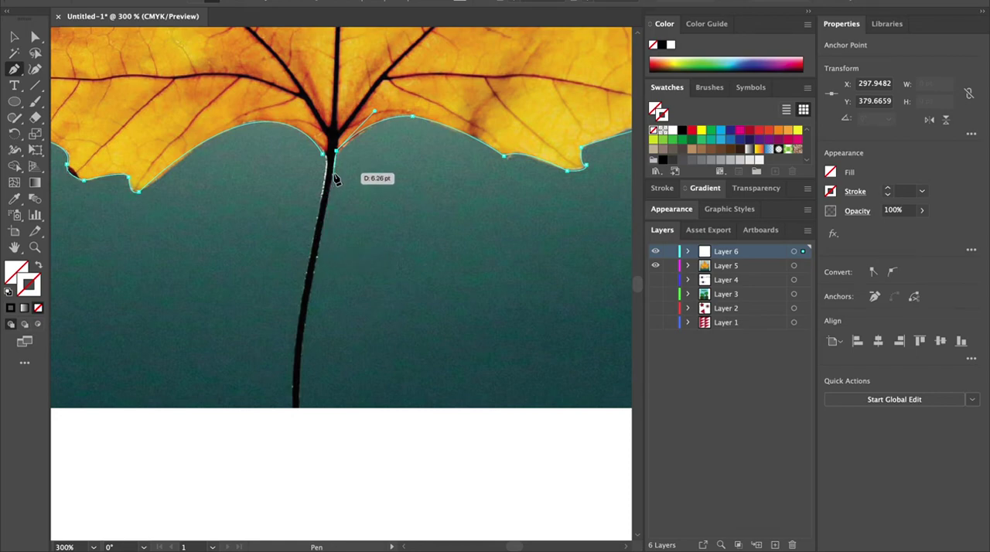
# Step: Trace down the stem's right side and place corner points at the stem's bottom end
pyautogui.click(334, 173)
pyautogui.click(318, 249)
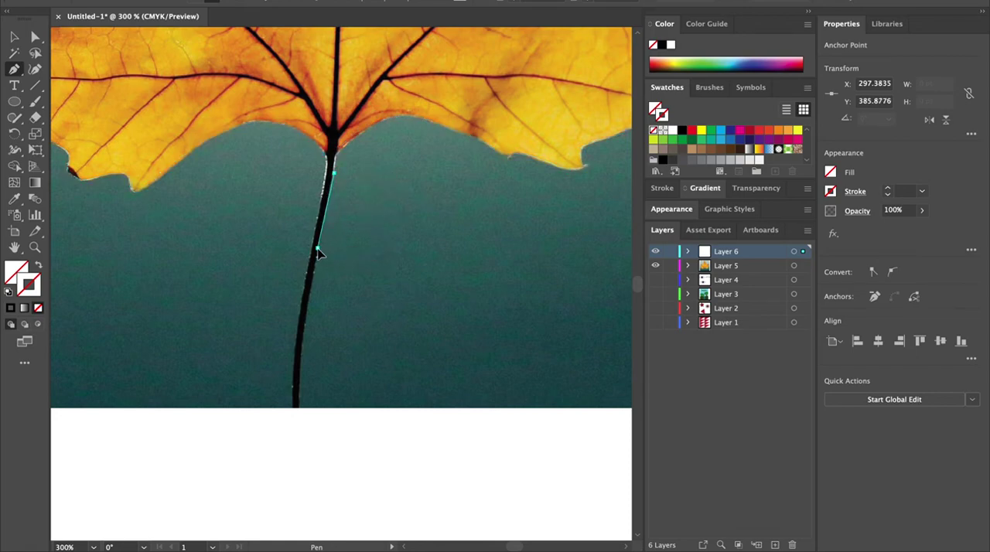
pyautogui.click(314, 260)
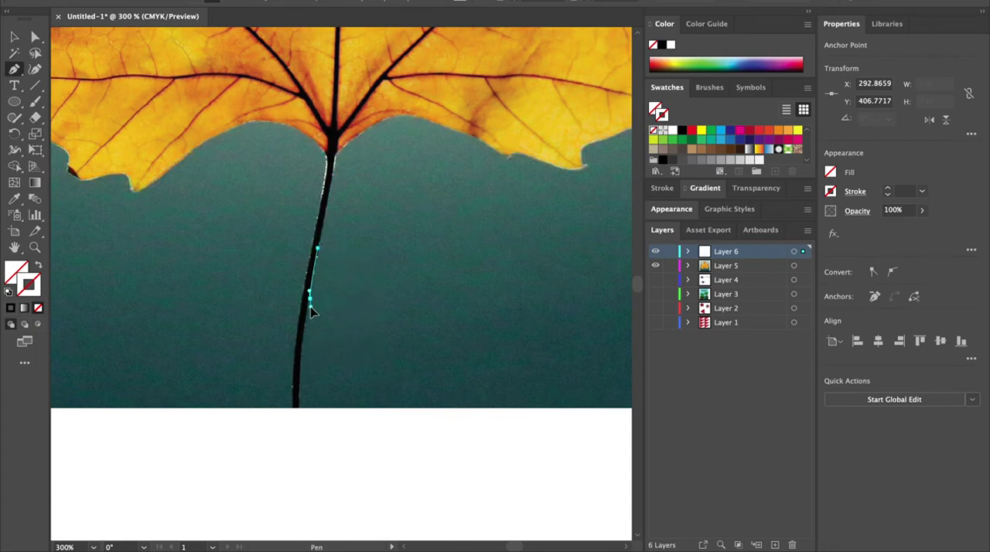
pyautogui.moveTo(300, 408); pyautogui.dragTo(303, 430)
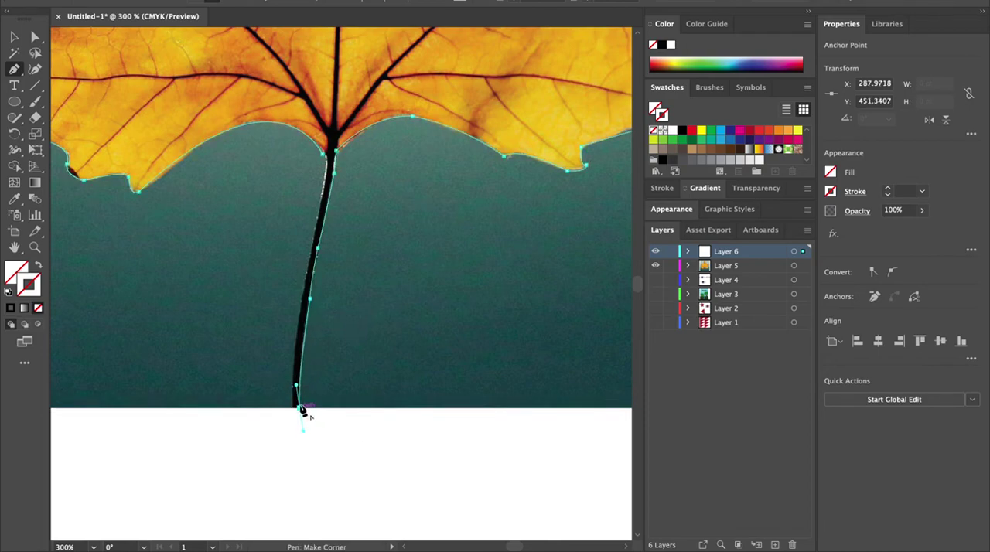
pyautogui.click(291, 409)
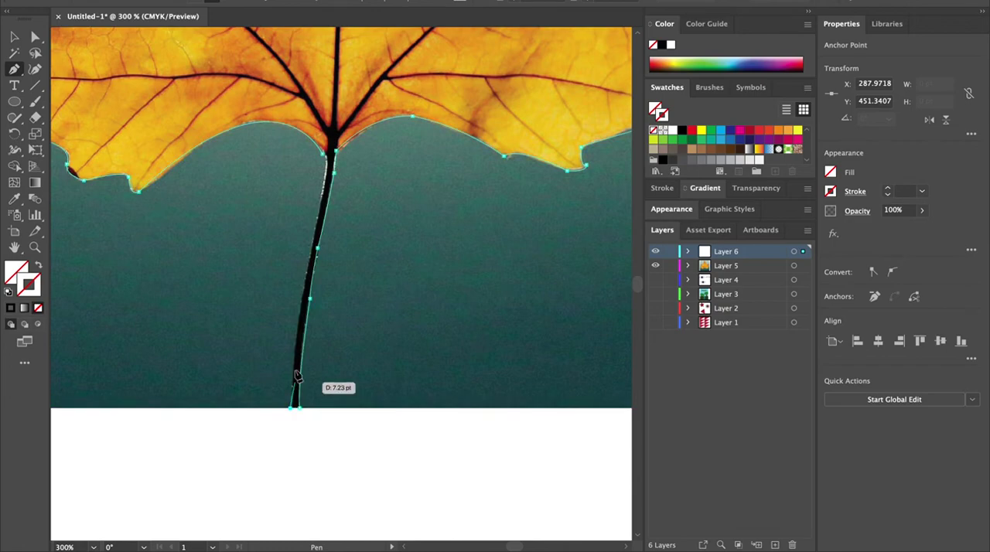
# Step: Trace up the stem's left side back to the leaf base to close the outline
pyautogui.click(302, 291)
pyautogui.moveTo(307, 288); pyautogui.dragTo(310, 246)
pyautogui.click(303, 288)
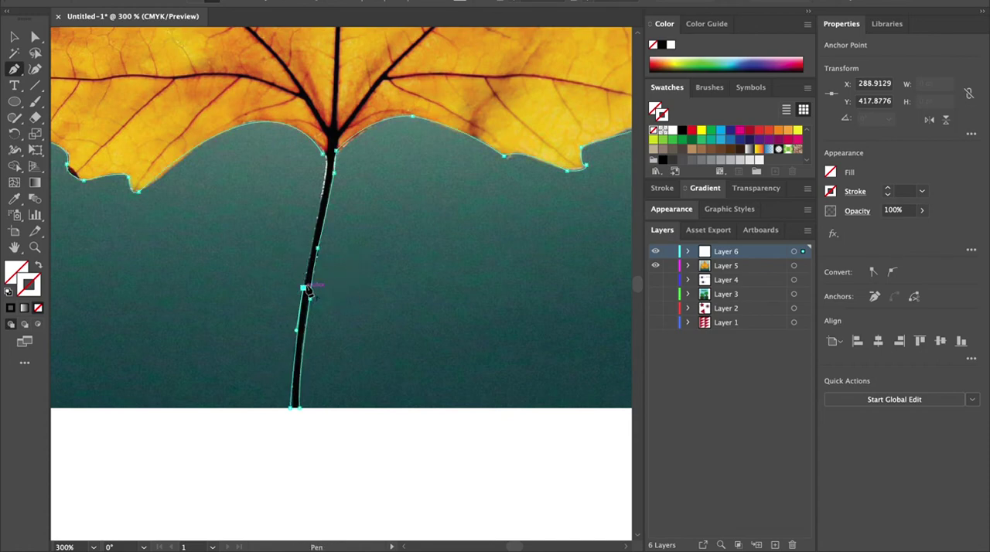
pyautogui.moveTo(325, 184); pyautogui.dragTo(323, 174)
pyautogui.click(323, 181)
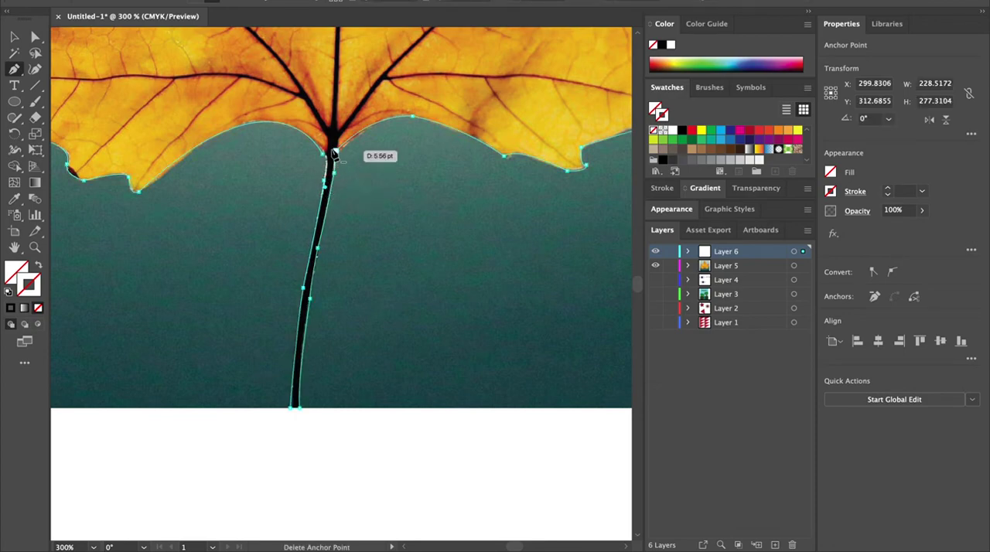
pyautogui.moveTo(322, 154)
pyautogui.mouseDown()
pyautogui.moveTo(309, 150)
pyautogui.moveTo(317, 155)
pyautogui.mouseUp()
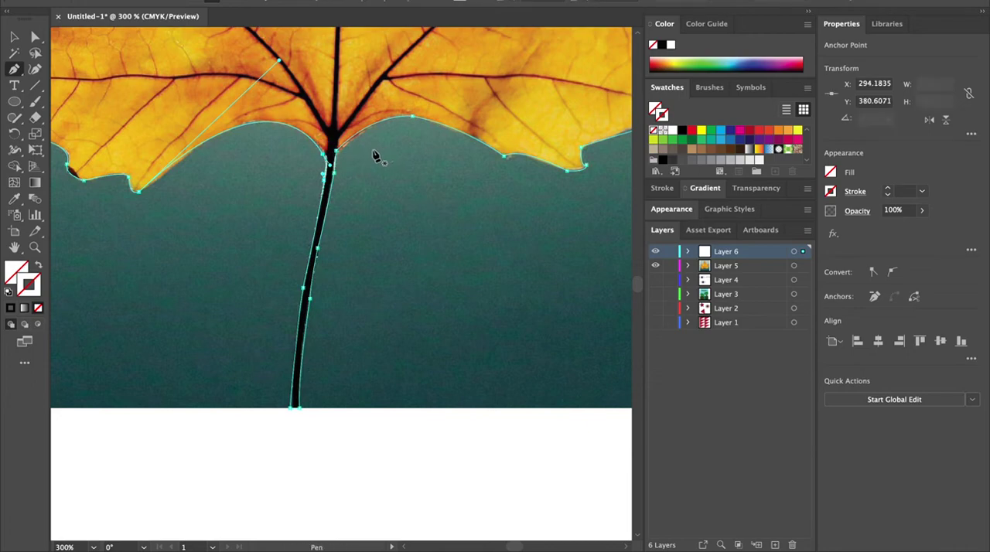
# Step: Select the traced outline and give it a black 1 pt stroke with no fill
pyautogui.hotkey('ctrl', '0')
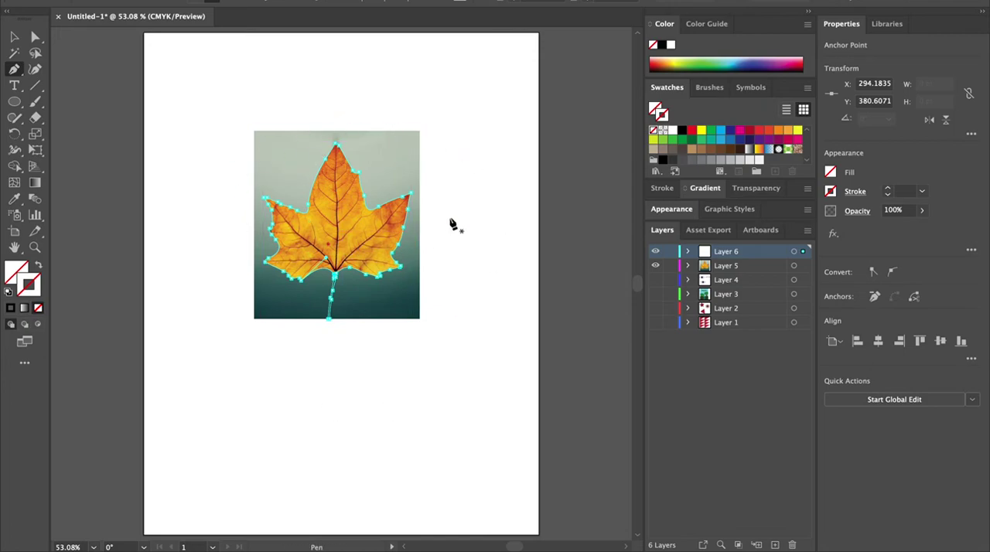
pyautogui.press('v')
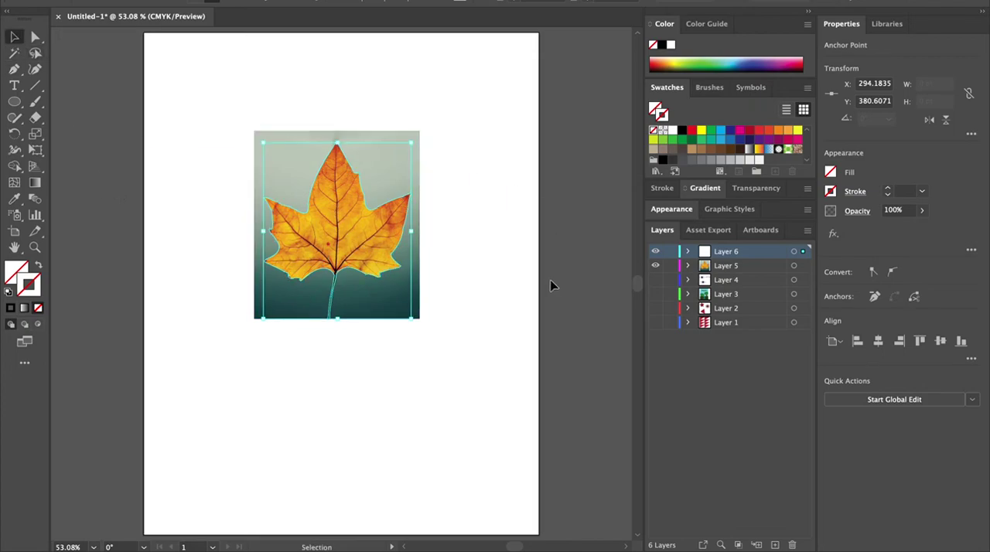
pyautogui.doubleClick(37, 287)
pyautogui.click(639, 178)
pyautogui.click(889, 188)
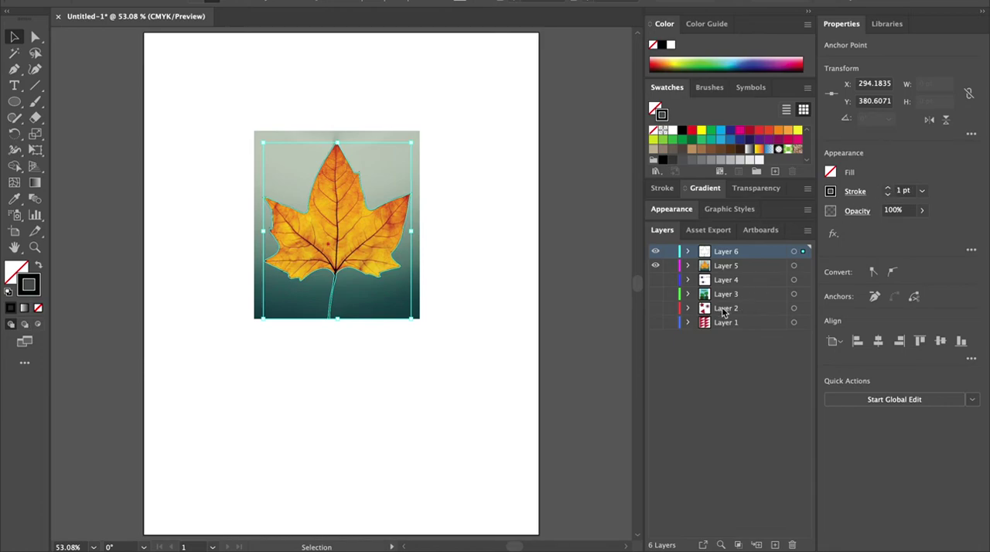
# Step: Hide the leaf photo layer so only the traced outline shows
pyautogui.click(654, 266)
pyautogui.click(654, 266)
pyautogui.click(361, 202)
pyautogui.click(35, 37)
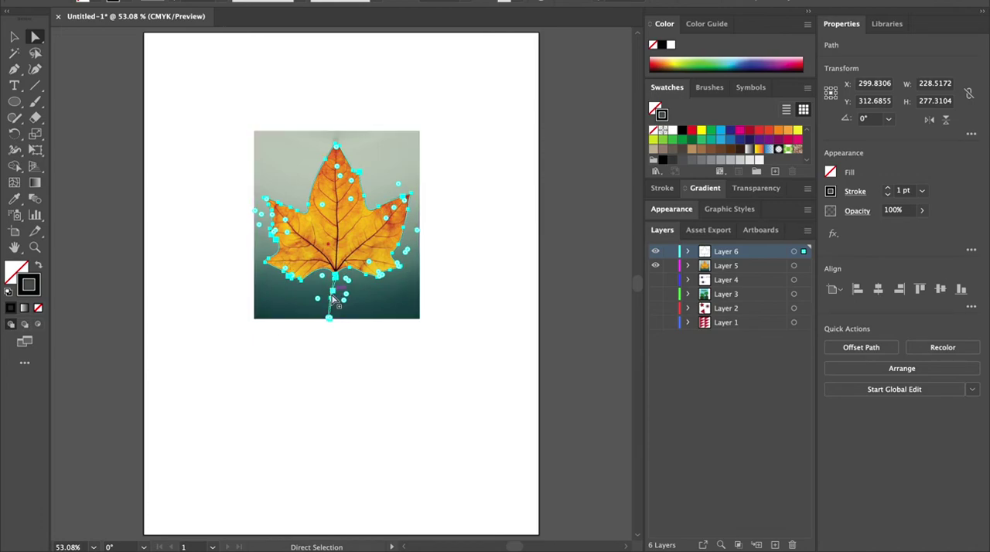
pyautogui.press('super+equal')
pyautogui.press('super+equal')
pyautogui.press('super+equal')
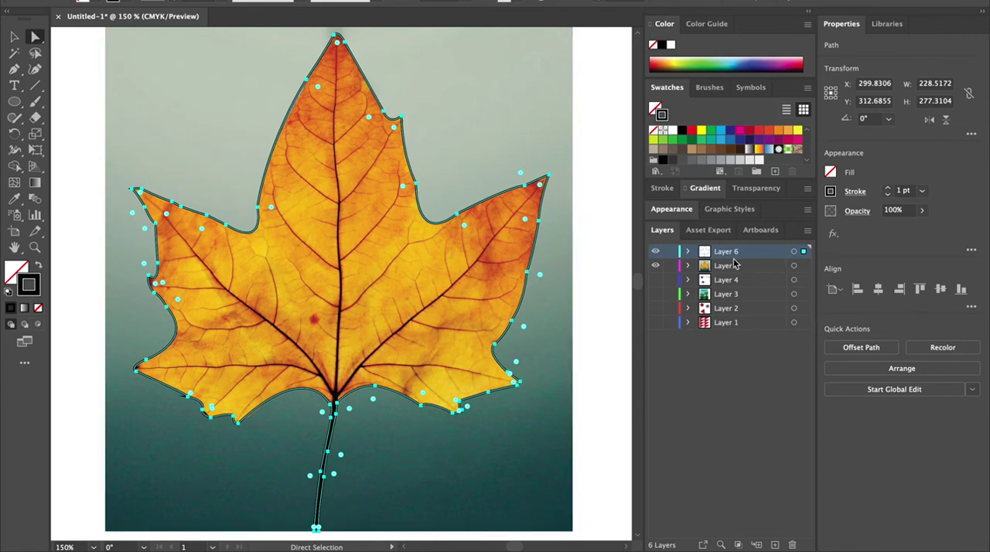
pyautogui.click(655, 266)
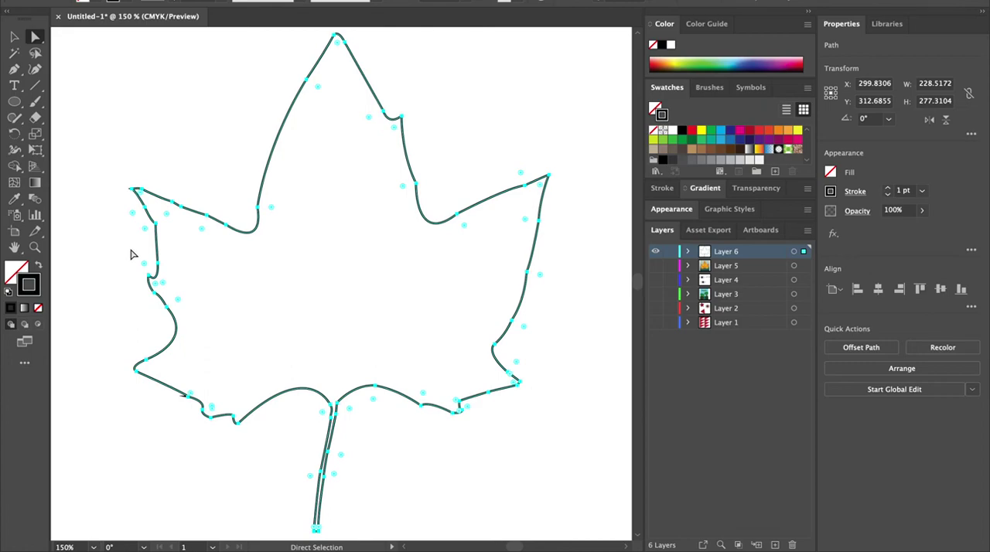
# Step: Swap fill and stroke, then set the leaf's fill colour to #994C07
pyautogui.click(37, 266)
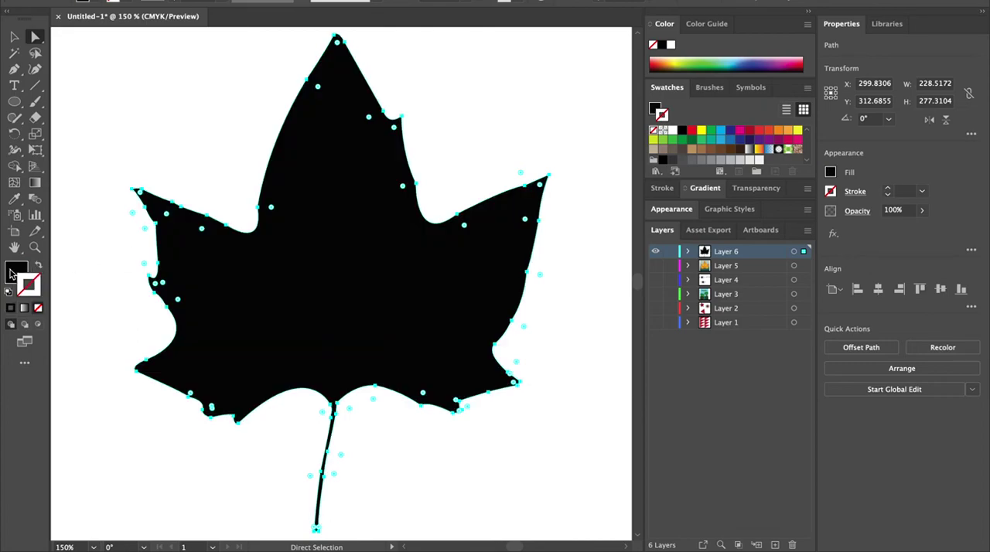
pyautogui.doubleClick(16, 271)
pyautogui.write('915D00')
pyautogui.moveTo(498, 248)
pyautogui.mouseDown()
pyautogui.moveTo(497, 262)
pyautogui.moveTo(481, 236)
pyautogui.mouseUp()
pyautogui.click(518, 334)
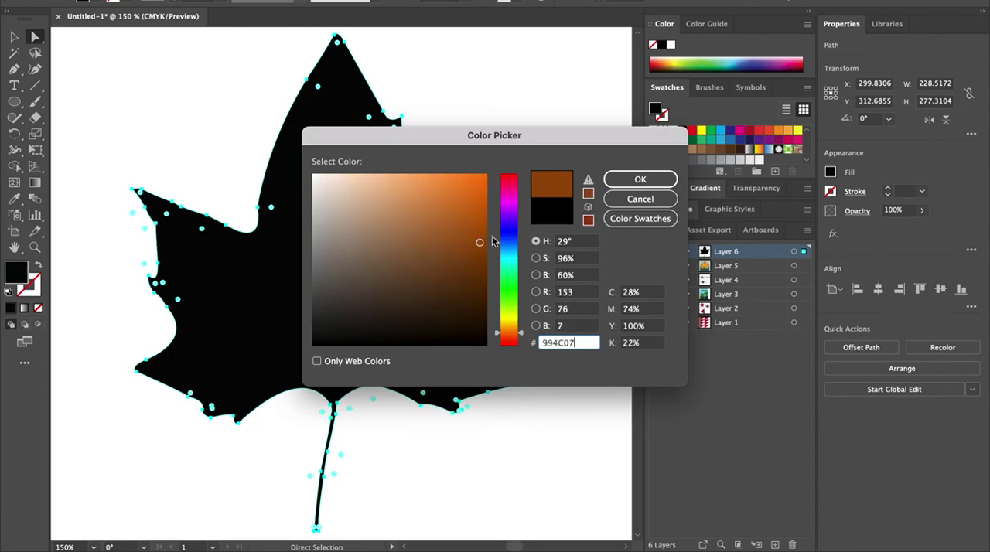
pyautogui.click(641, 179)
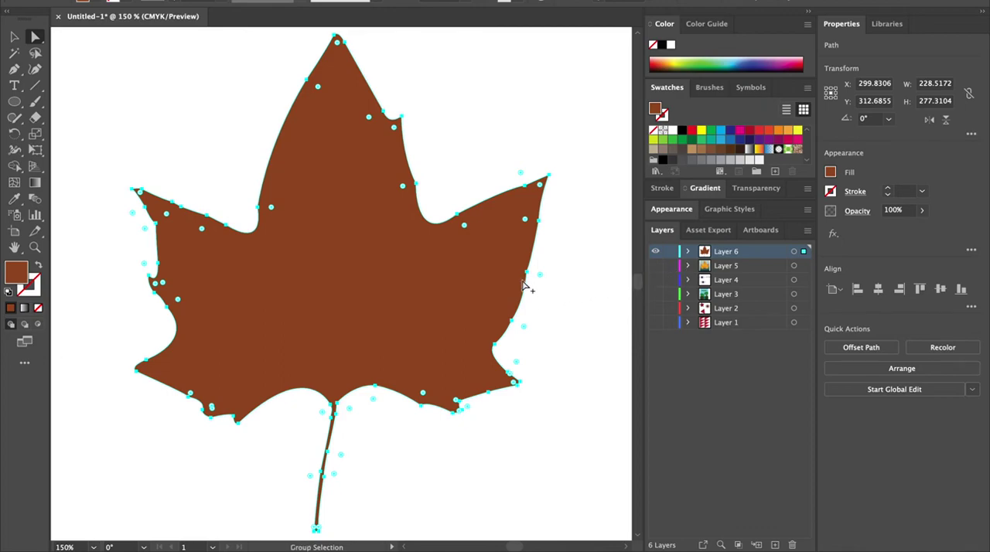
# Step: Duplicate the leaf shape and move the copy down and to the left
pyautogui.scroll(2, 467, 270)
pyautogui.scroll(-3, 468, 274)
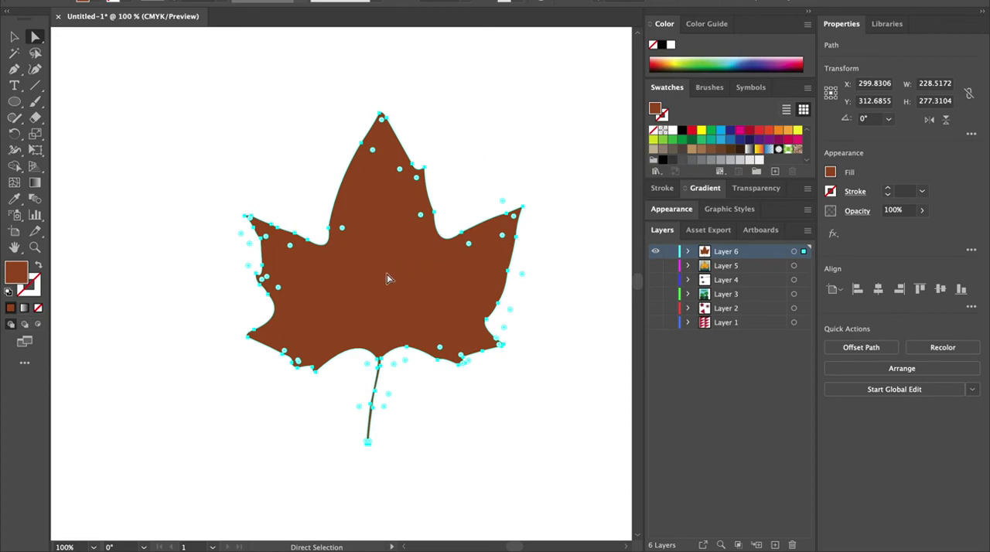
pyautogui.moveTo(389, 272); pyautogui.dragTo(258, 319)
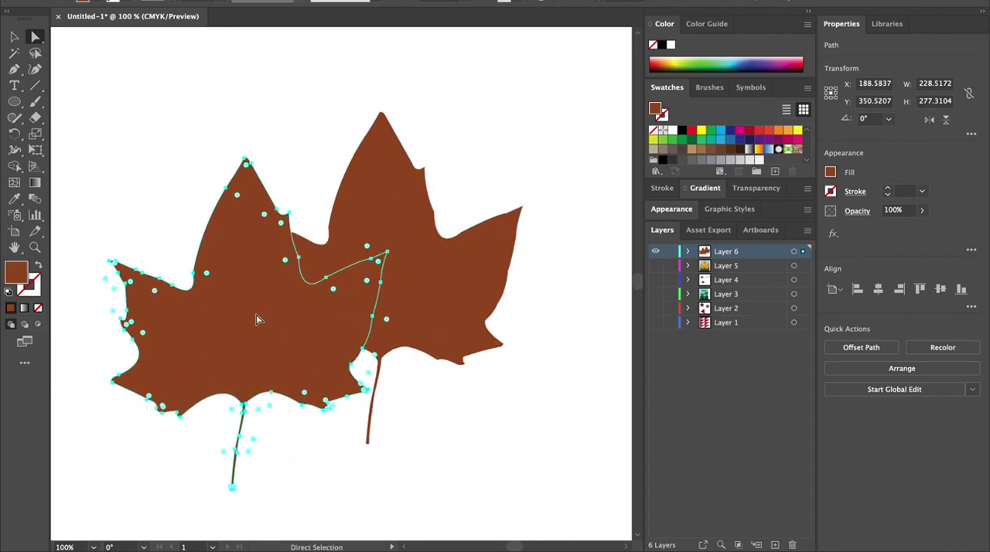
# Step: Set the copy's fill colour to #BFA611 and move it back over the brown leaf, slightly offset
pyautogui.doubleClick(16, 274)
pyautogui.moveTo(514, 332); pyautogui.dragTo(521, 322)
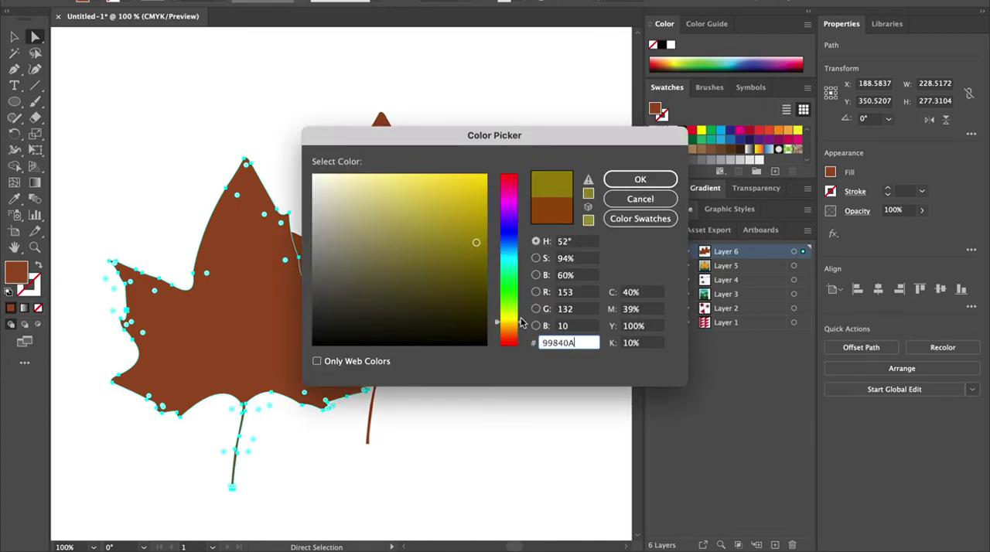
pyautogui.moveTo(480, 227)
pyautogui.mouseDown()
pyautogui.moveTo(448, 217)
pyautogui.moveTo(470, 217)
pyautogui.mouseUp()
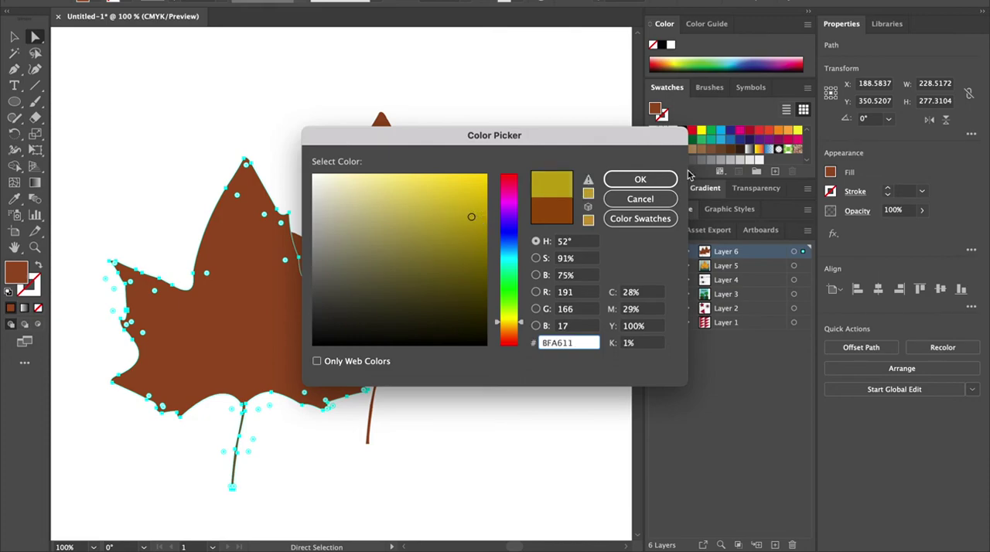
pyautogui.click(640, 180)
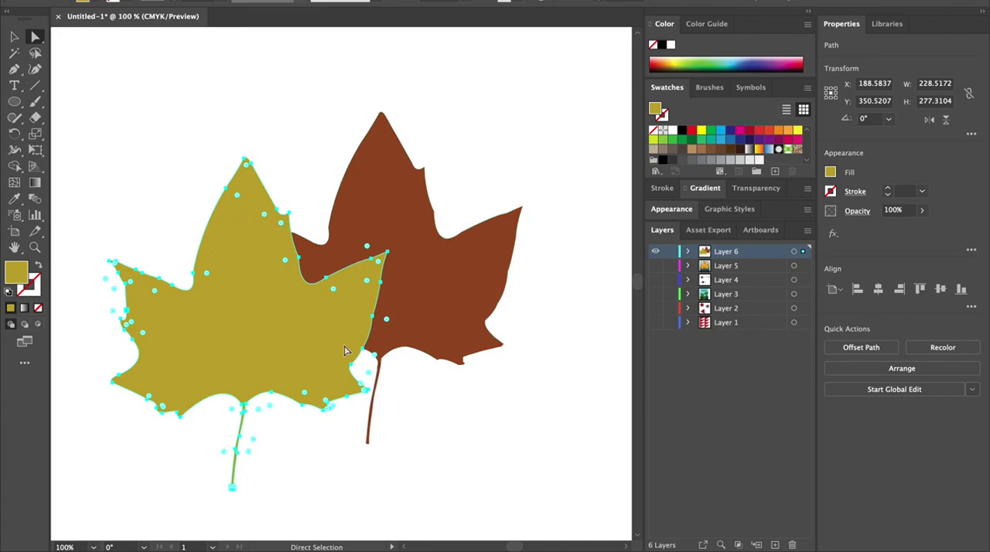
pyautogui.moveTo(262, 311); pyautogui.dragTo(387, 257)
# Step: Set the yellow leaf's blending mode to Multiply in the Transparency panel
pyautogui.click(754, 190)
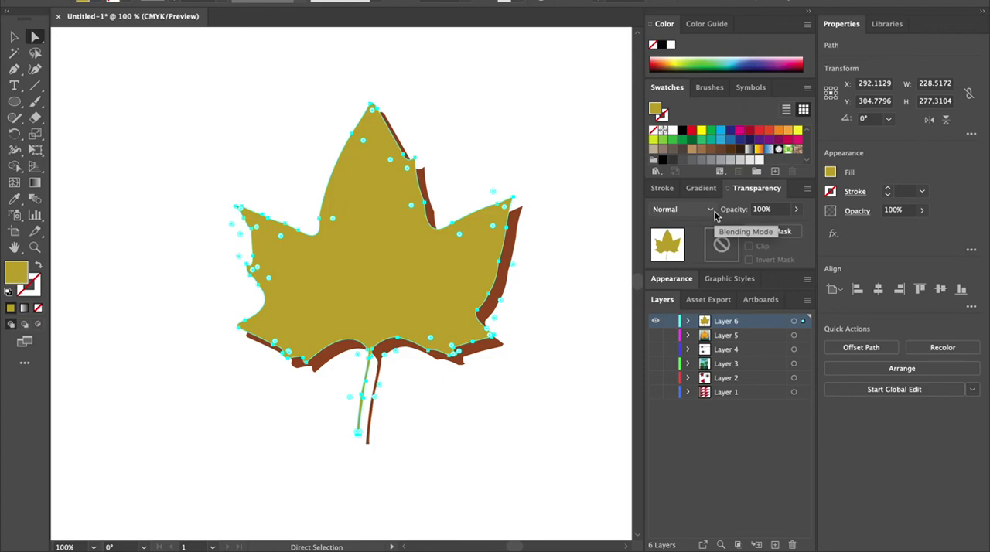
pyautogui.click(714, 217)
pyautogui.click(679, 257)
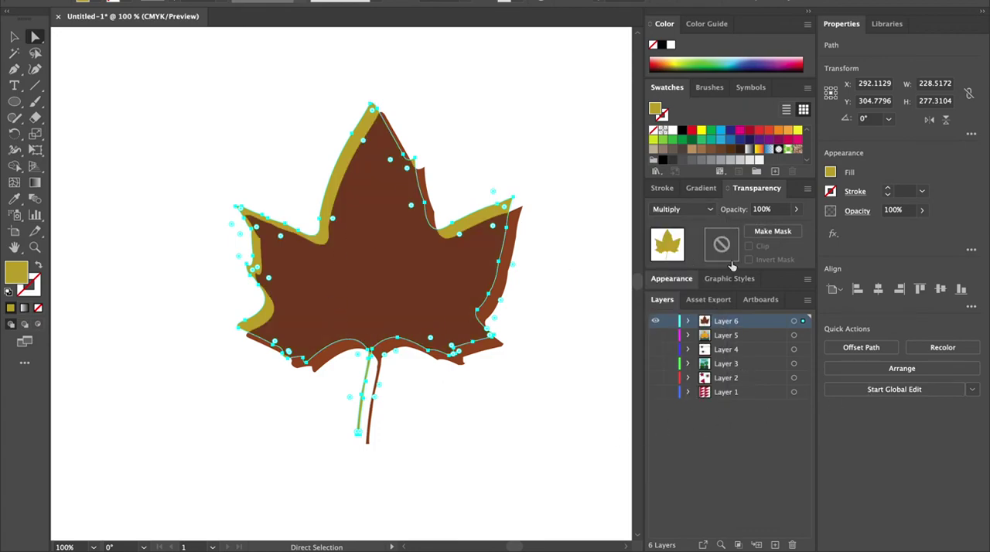
pyautogui.click(611, 268)
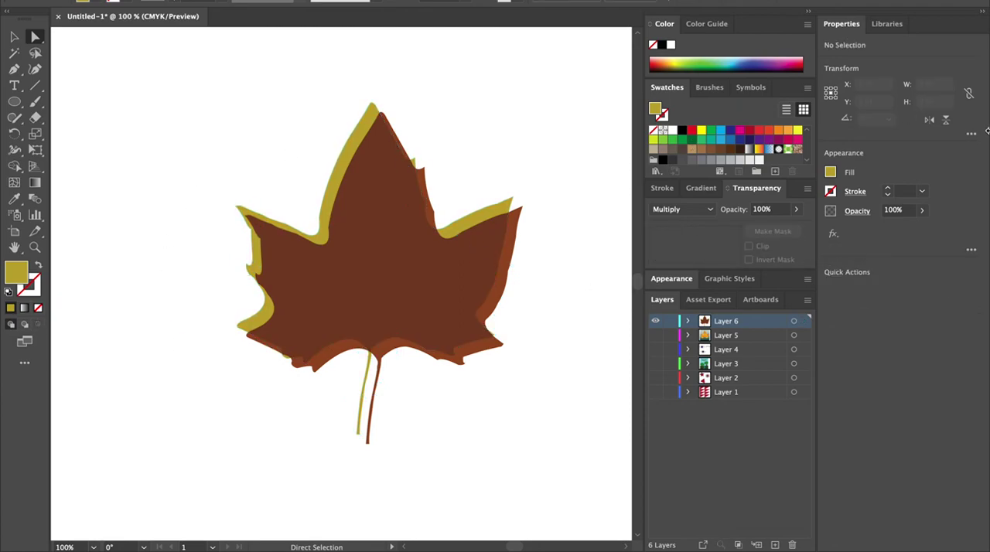
pyautogui.click(692, 210)
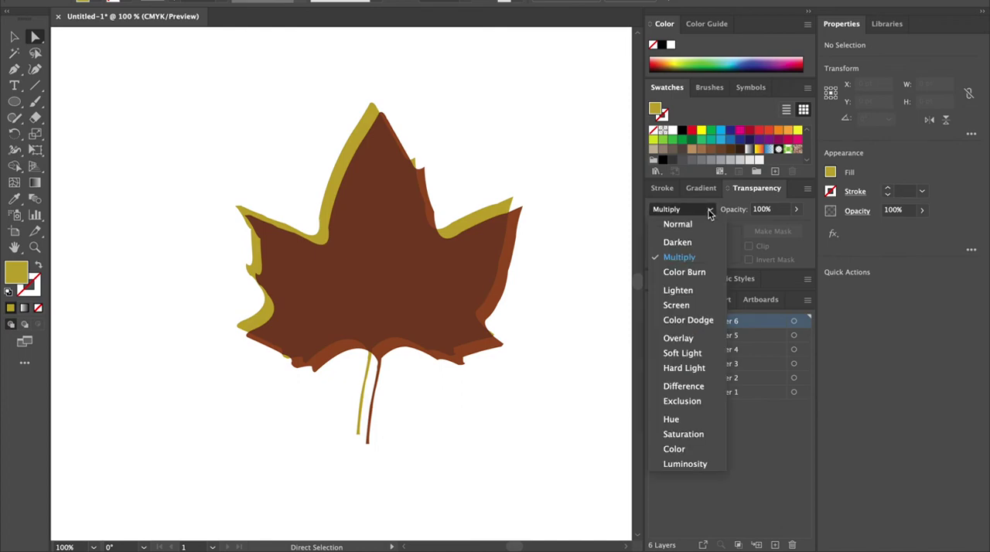
pyautogui.click(682, 274)
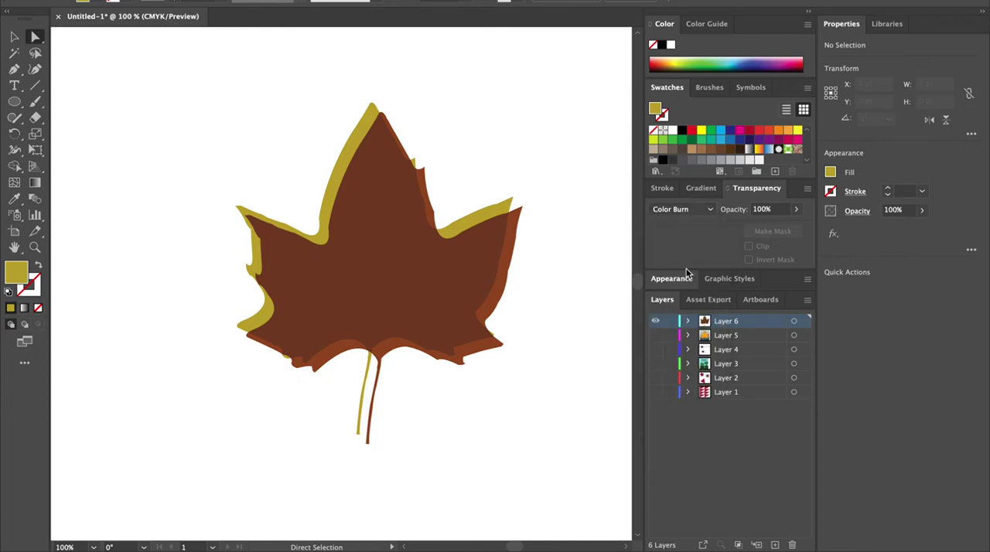
# Step: Select the yellow leaf and change its blending mode to Overlay
pyautogui.click(433, 306)
pyautogui.click(682, 209)
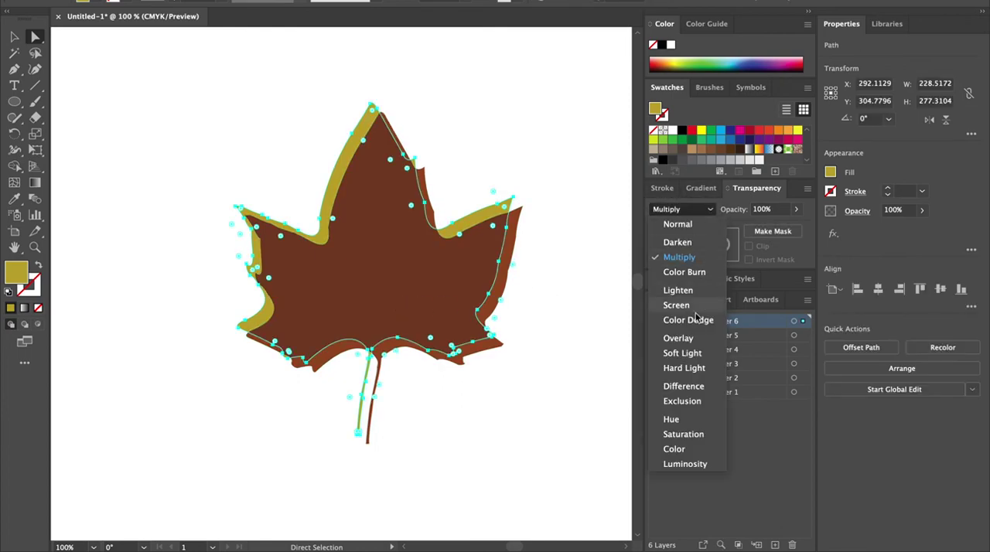
pyautogui.click(687, 338)
pyautogui.click(584, 464)
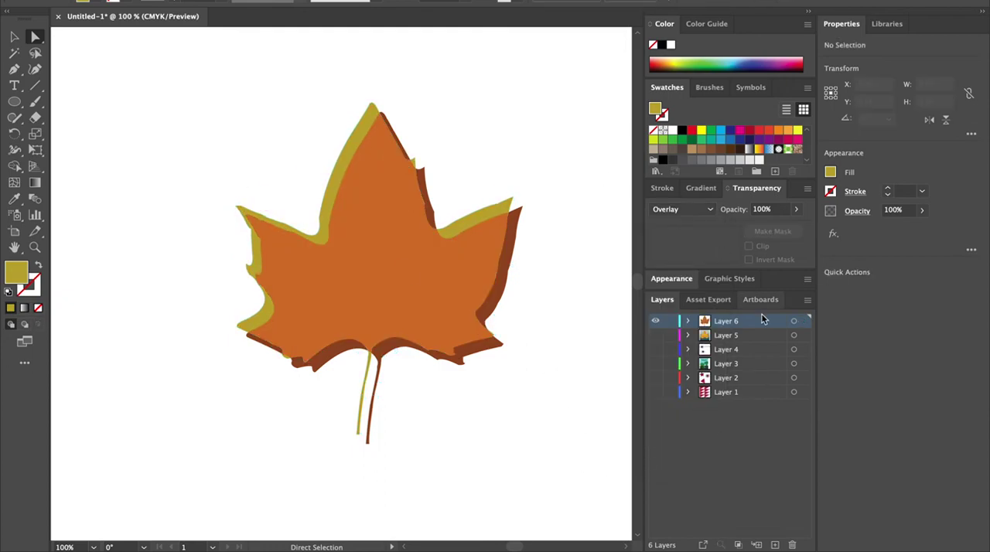
pyautogui.click(682, 209)
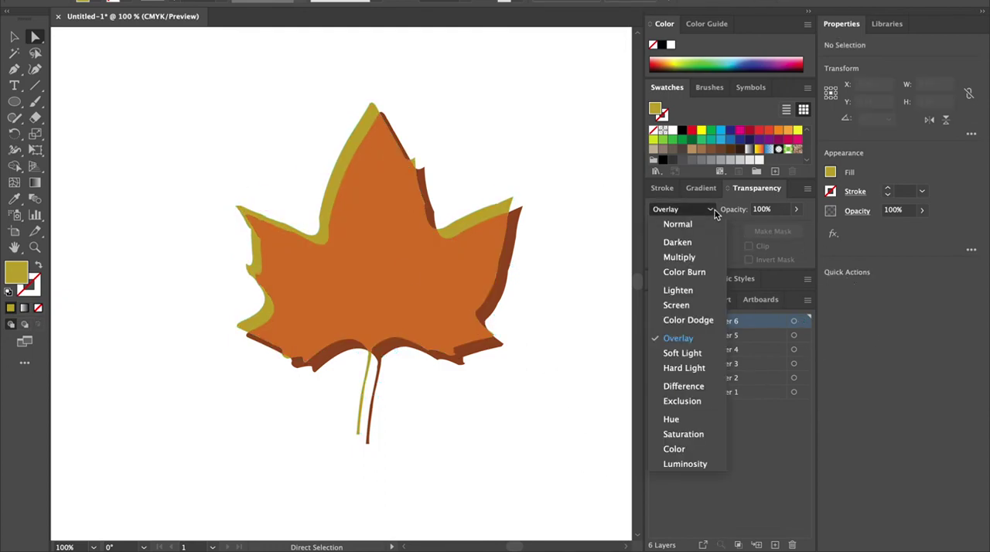
pyautogui.click(706, 307)
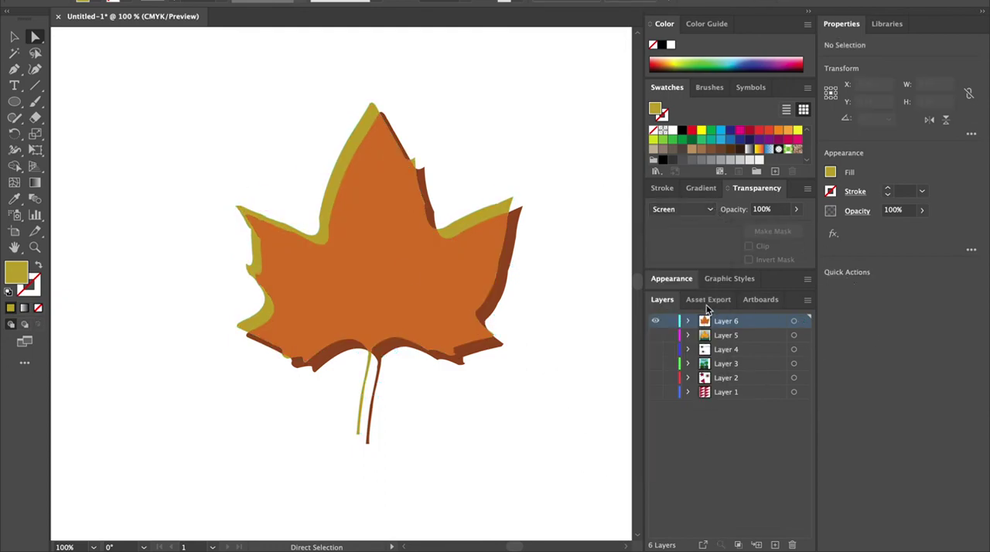
pyautogui.click(681, 209)
pyautogui.click(696, 402)
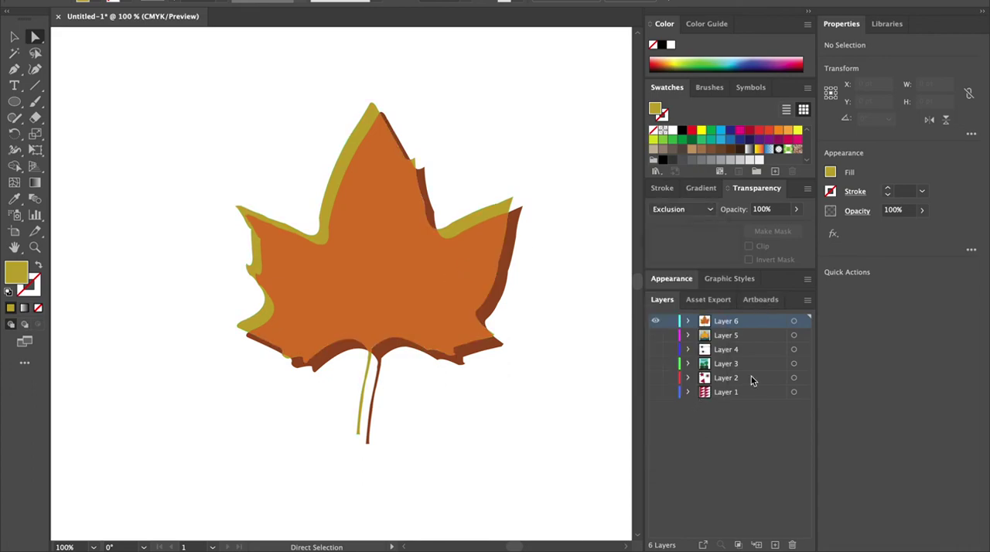
# Step: Select the yellow leaf and change its blending mode to Hue
pyautogui.click(239, 213)
pyautogui.click(682, 209)
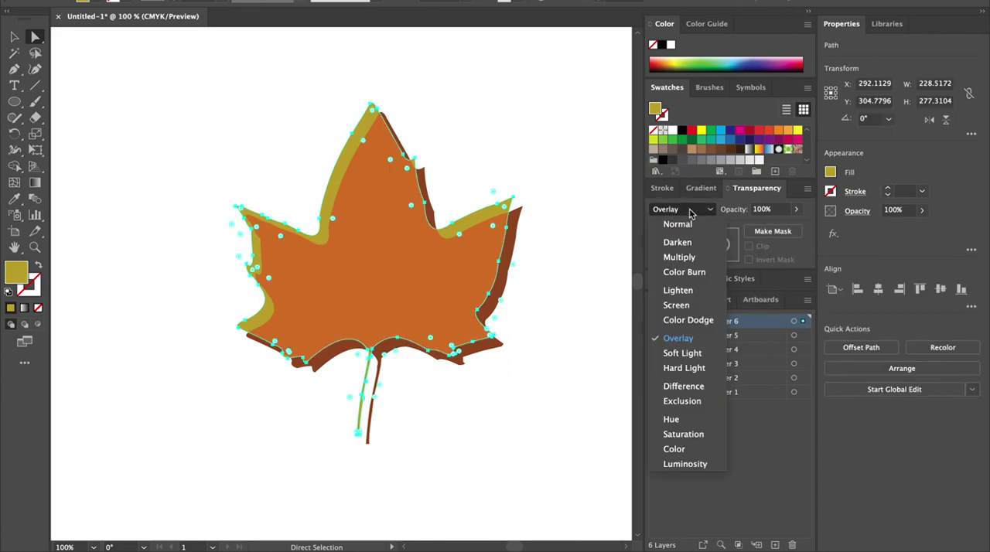
pyautogui.click(693, 420)
# Step: Draw a square about 434 pt on each side over the leaf with the Rectangle tool
pyautogui.scroll(-5, 637, 413)
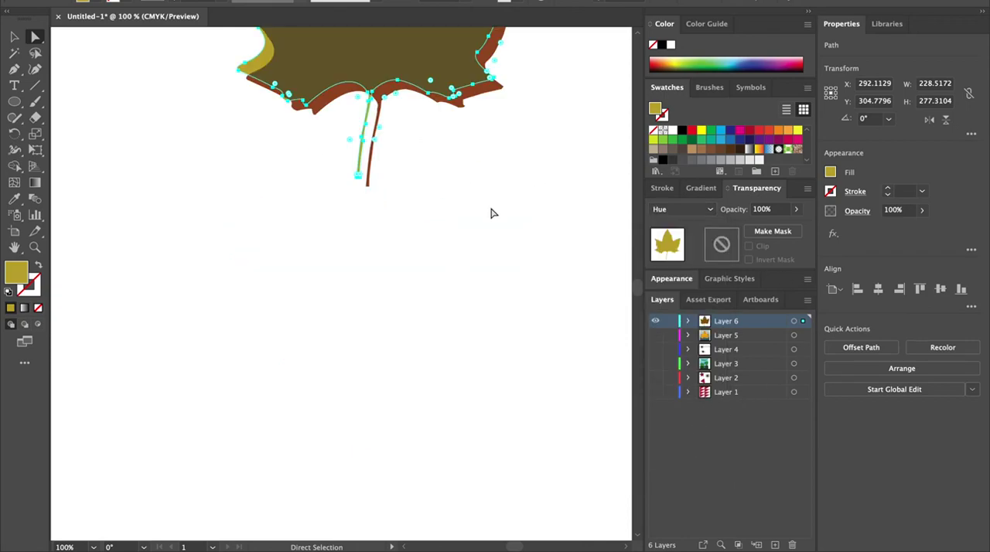
pyautogui.scroll(-3, 510, 232)
pyautogui.scroll(8, 514, 234)
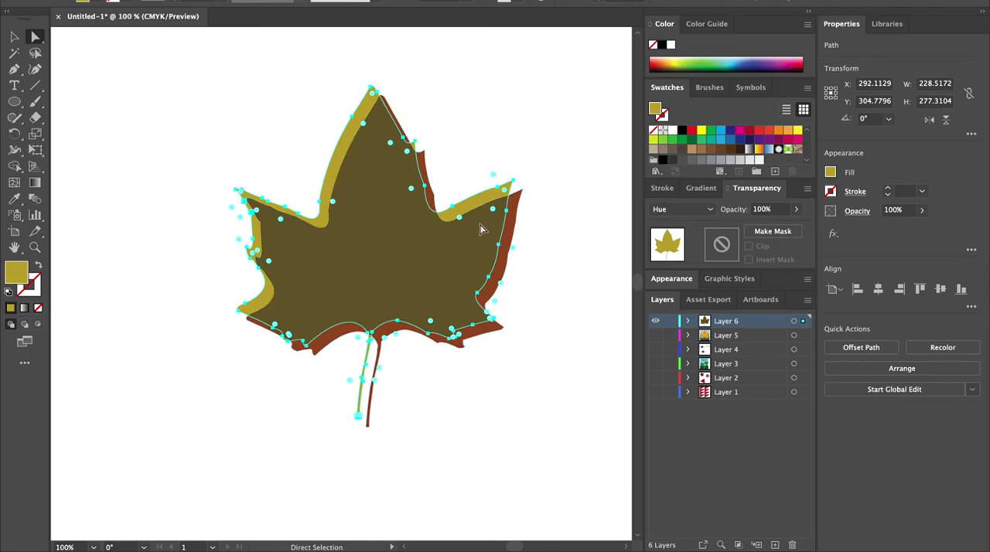
pyautogui.scroll(2, 359, 212)
pyautogui.scroll(-2, 359, 212)
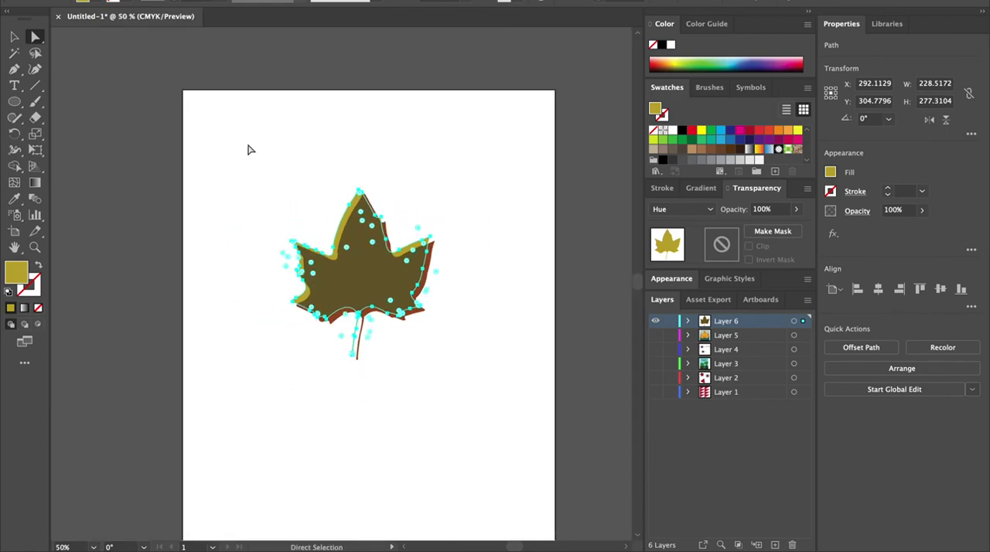
pyautogui.moveTo(14, 101); pyautogui.dragTo(108, 104)
pyautogui.moveTo(245, 141); pyautogui.dragTo(509, 400)
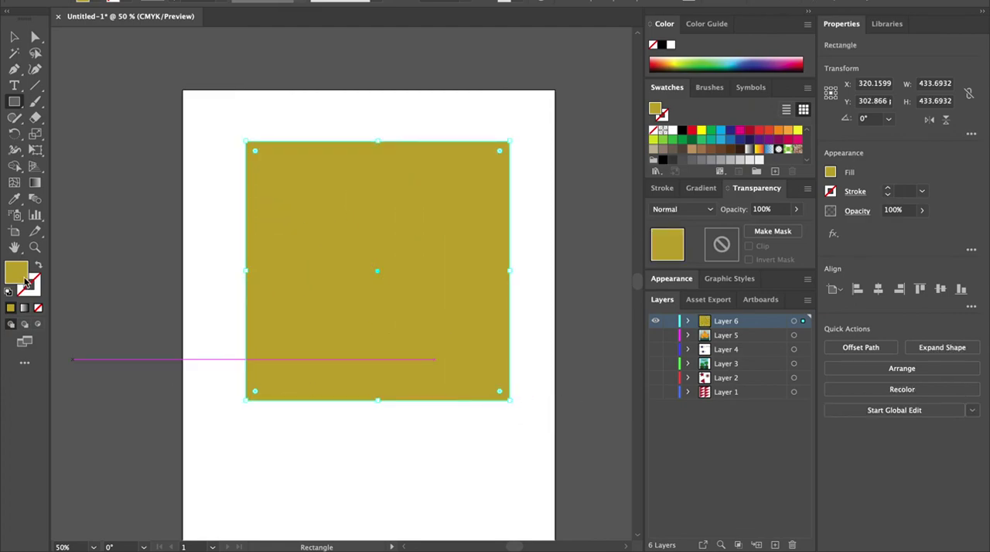
# Step: Set the square's fill colour to #1D2D01
pyautogui.doubleClick(21, 272)
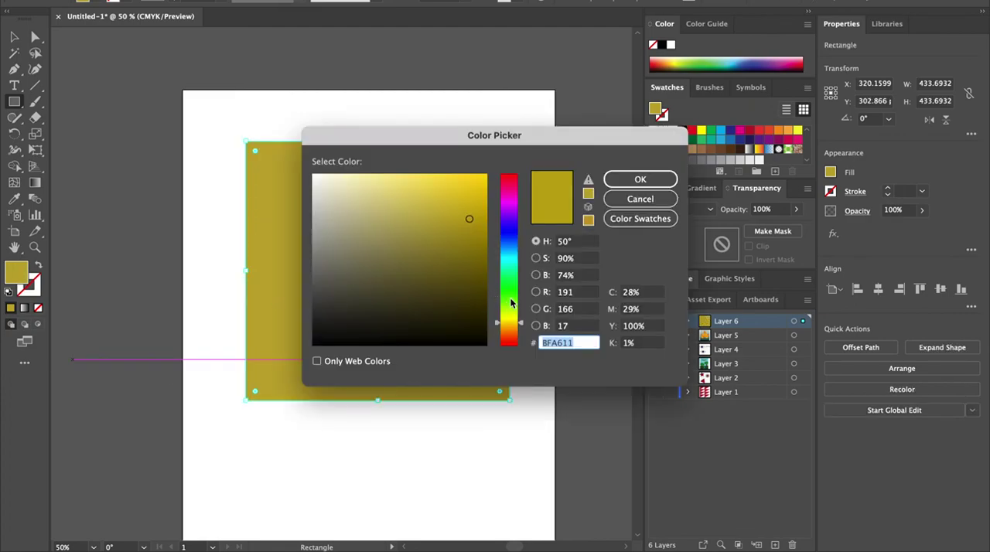
pyautogui.write('012D01')
pyautogui.moveTo(516, 289); pyautogui.dragTo(518, 307)
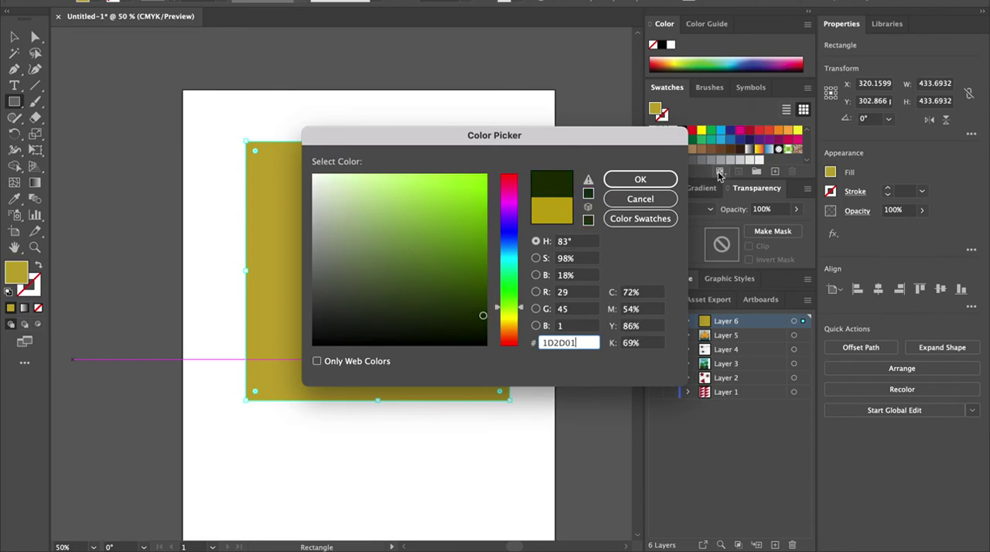
pyautogui.click(662, 184)
# Step: Send the square to the back behind the leaves
pyautogui.rightClick(418, 272)
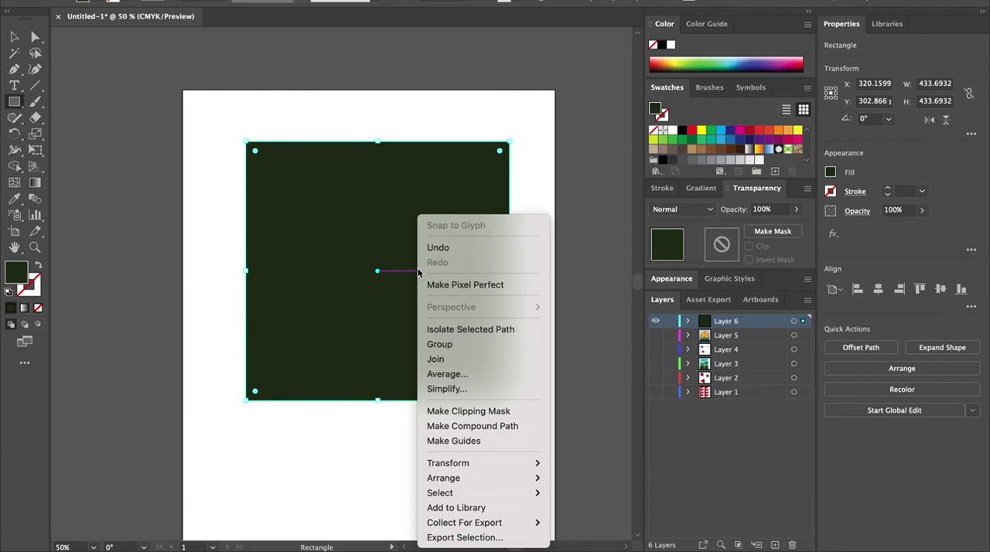
pyautogui.moveTo(457, 477)
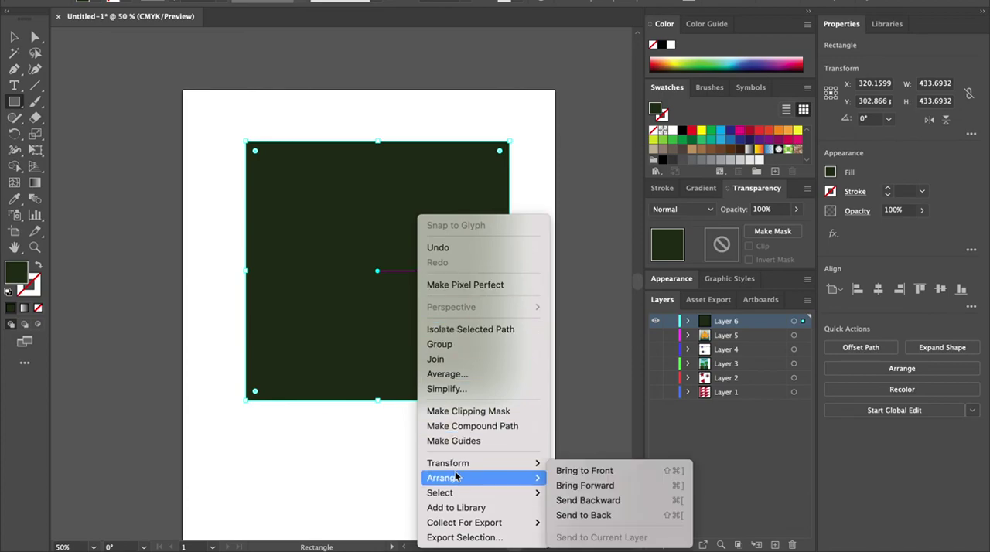
pyautogui.click(576, 515)
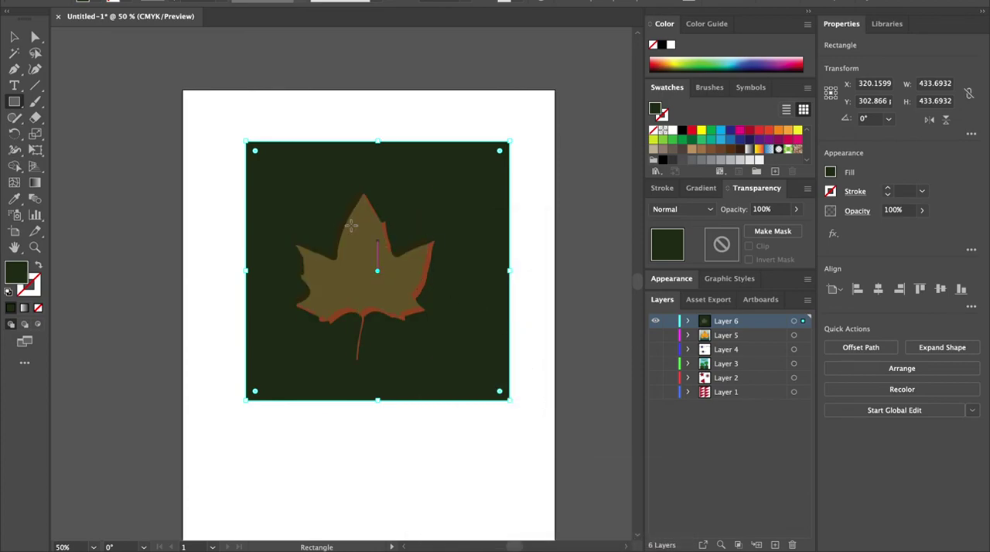
# Step: Select and inspect the leaf shapes lying over the dark square
pyautogui.click(13, 37)
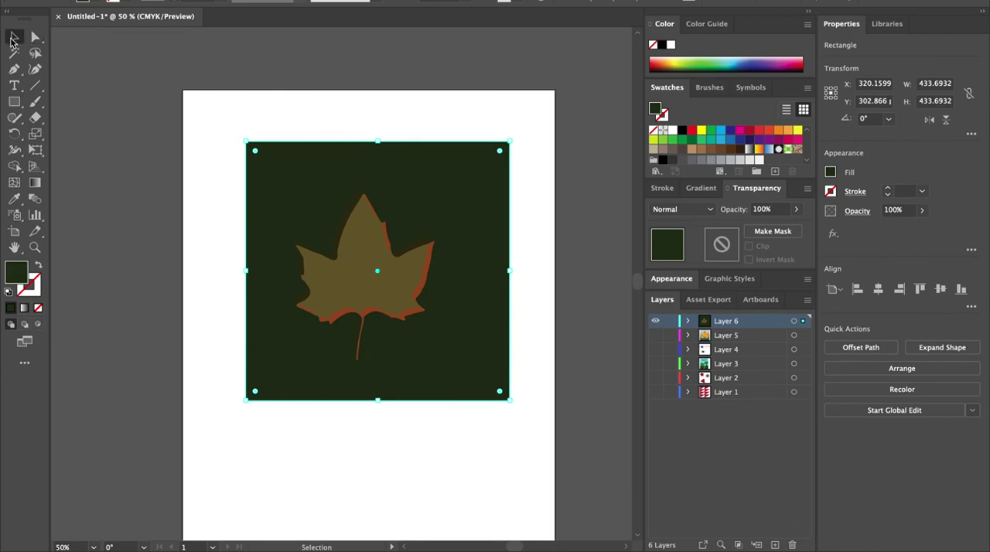
pyautogui.click(367, 255)
pyautogui.press('a')
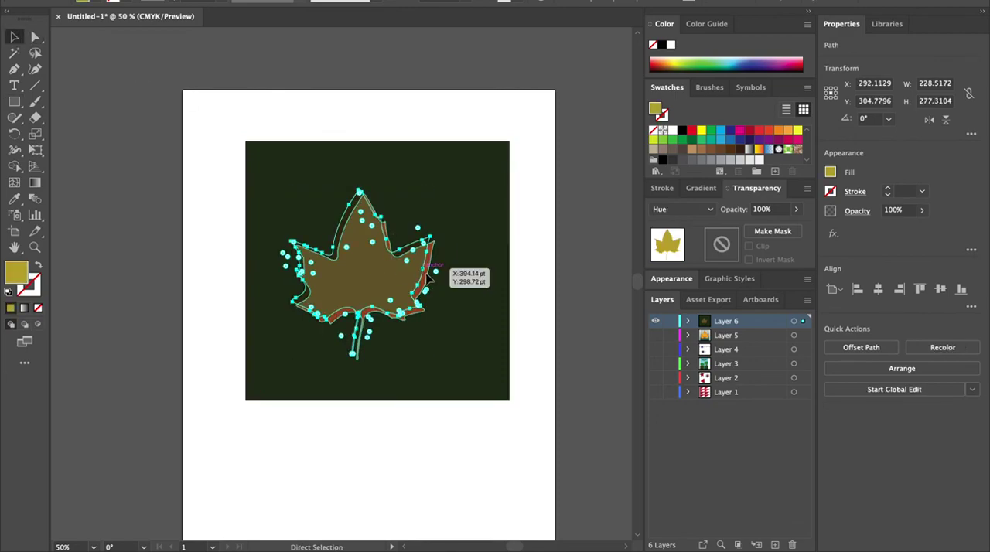
pyautogui.keyDown('super'); pyautogui.click(426, 273); pyautogui.keyUp('super')
pyautogui.moveTo(359, 267); pyautogui.dragTo(314, 285)
pyautogui.moveTo(456, 334); pyautogui.dragTo(387, 310)
pyautogui.moveTo(335, 257); pyautogui.dragTo(353, 259)
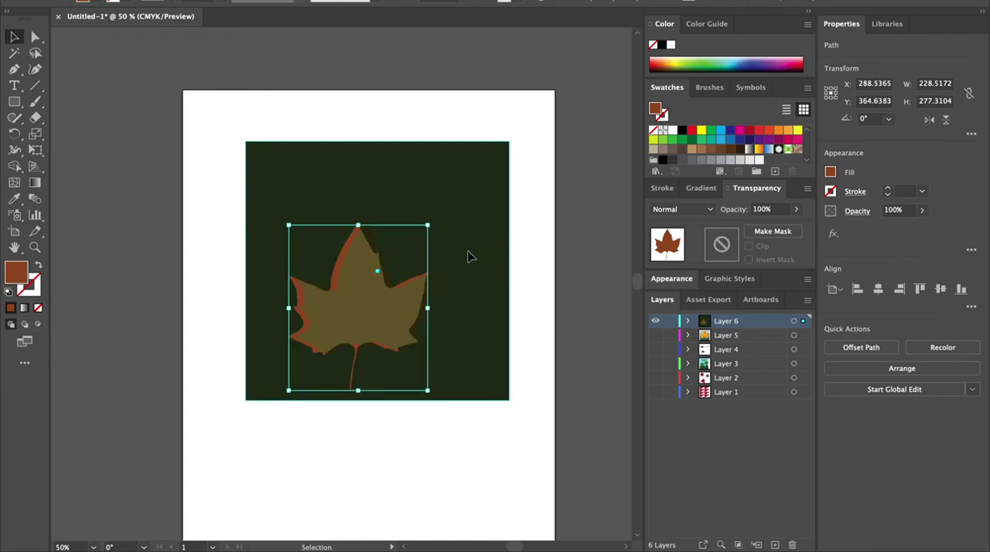
# Step: Change the square's fill to a dark red and stretch its top edge up to about 508 pt tall
pyautogui.click(470, 256)
pyautogui.doubleClick(20, 272)
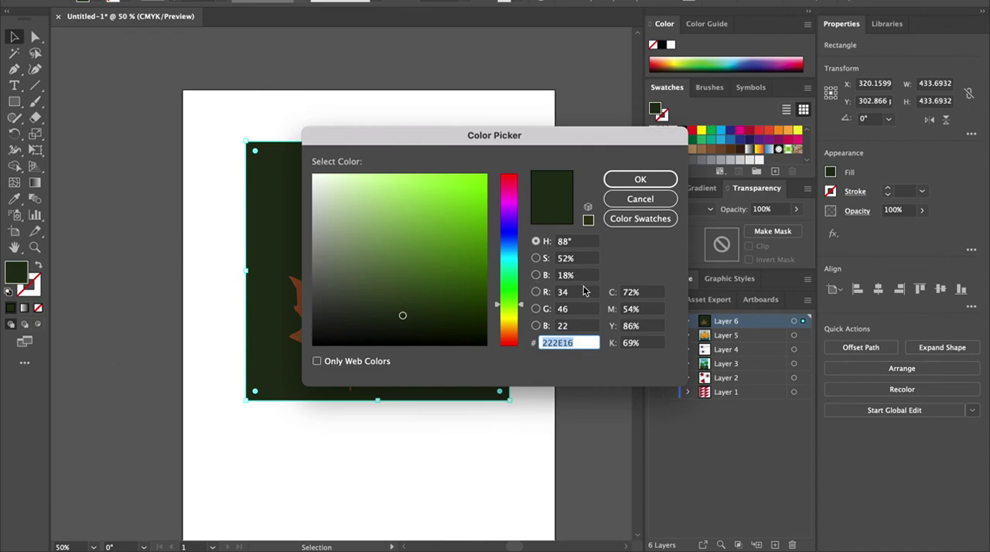
pyautogui.write('2D1616')
pyautogui.click(510, 340)
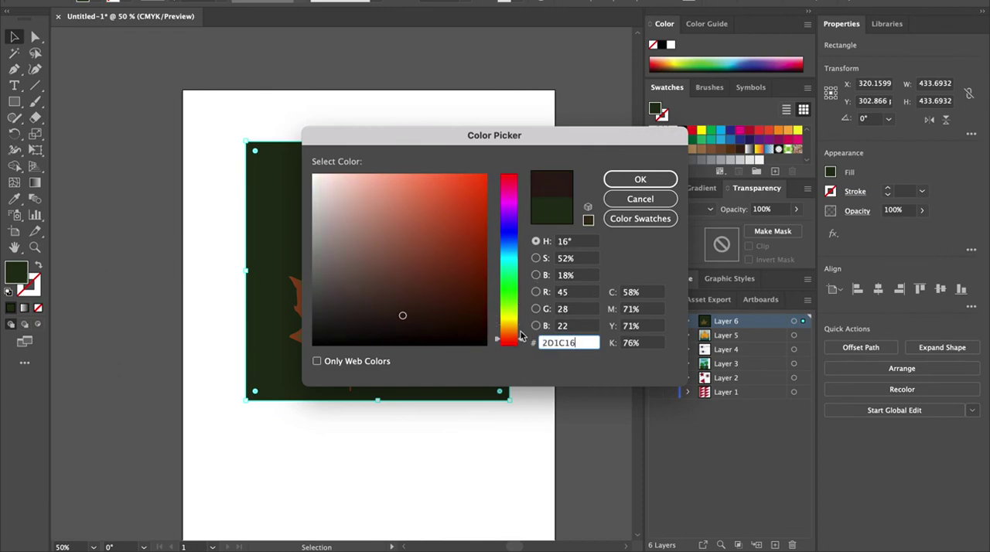
pyautogui.click(486, 259)
pyautogui.click(639, 179)
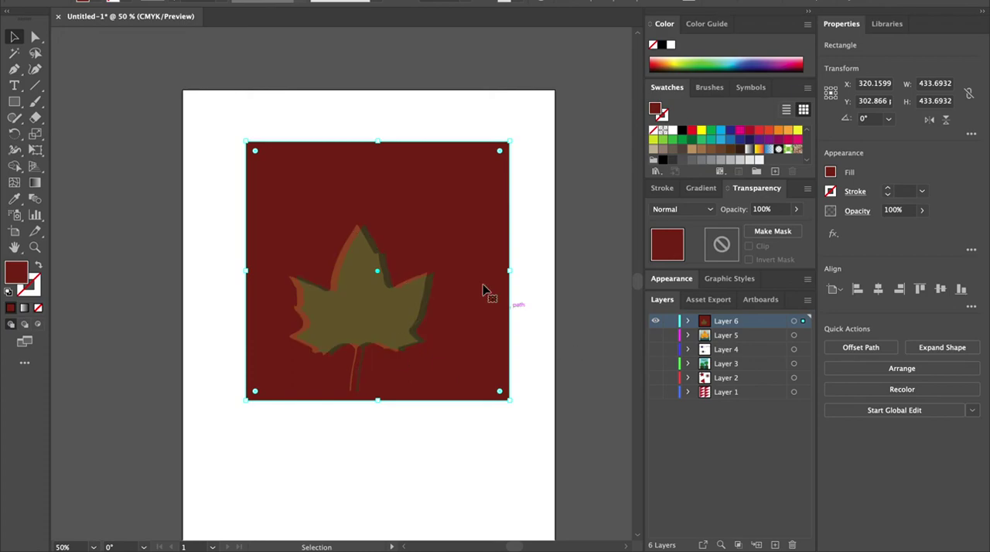
pyautogui.moveTo(377, 141); pyautogui.dragTo(378, 98)
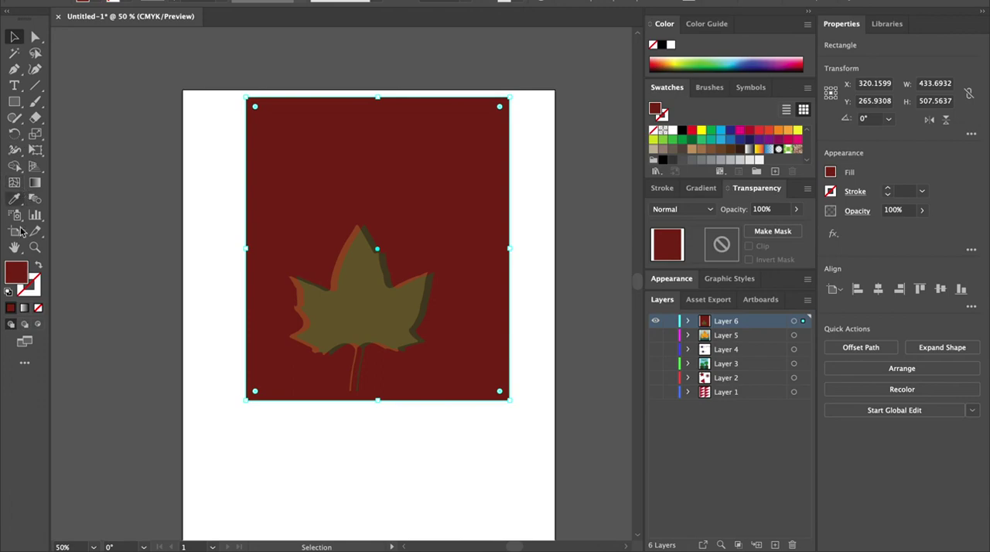
# Step: Add the text Autumn near the top of the background and move it slightly down
pyautogui.click(15, 85)
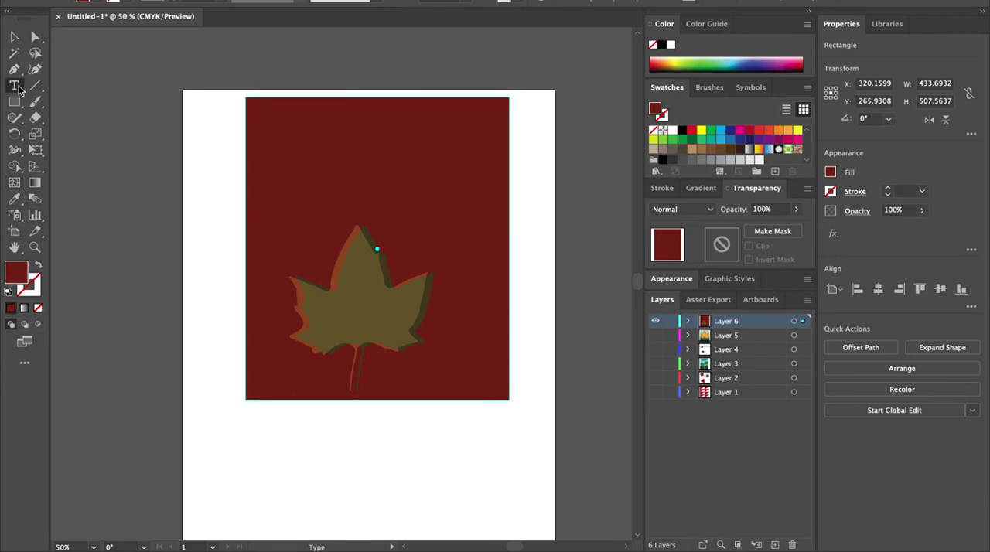
pyautogui.click(294, 155)
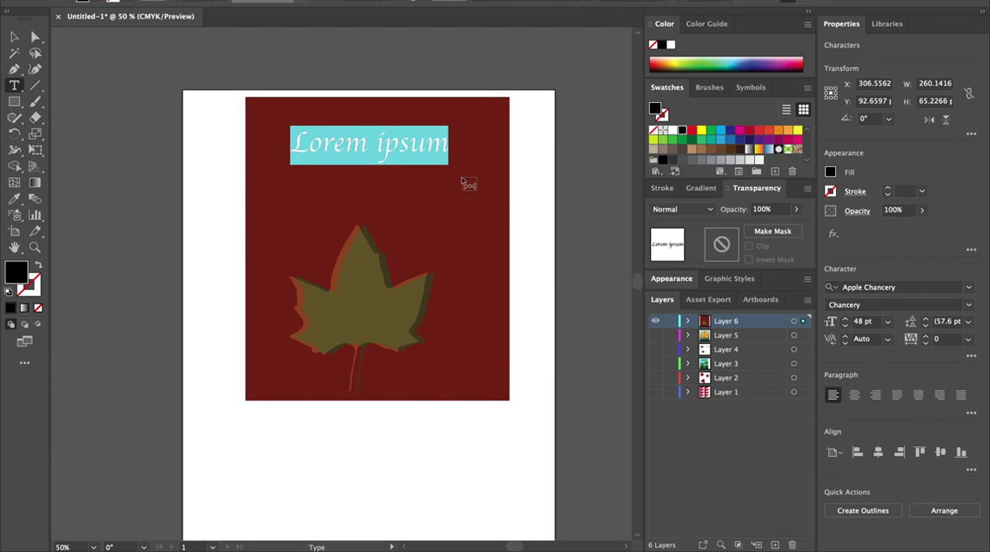
pyautogui.write('Autumn')
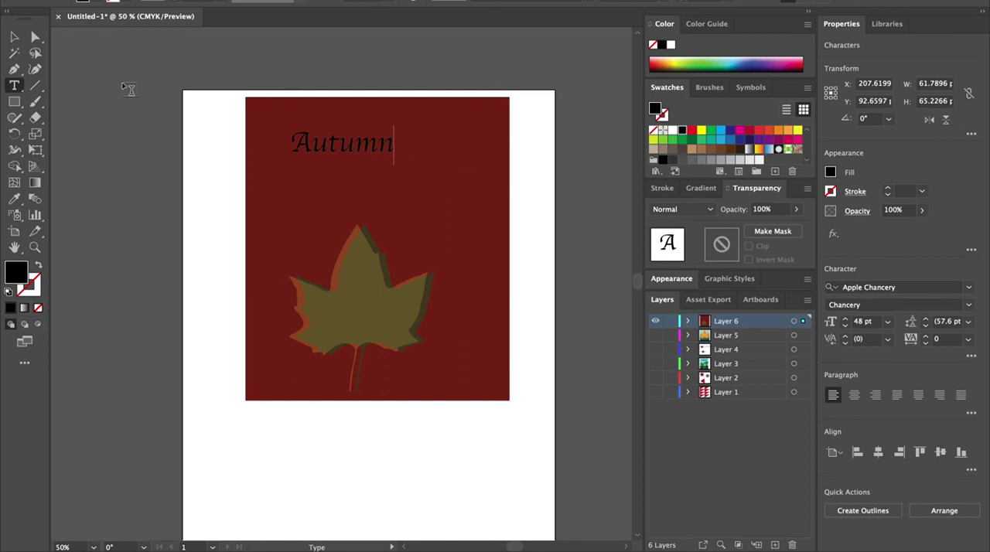
pyautogui.click(14, 36)
pyautogui.moveTo(332, 142); pyautogui.dragTo(350, 159)
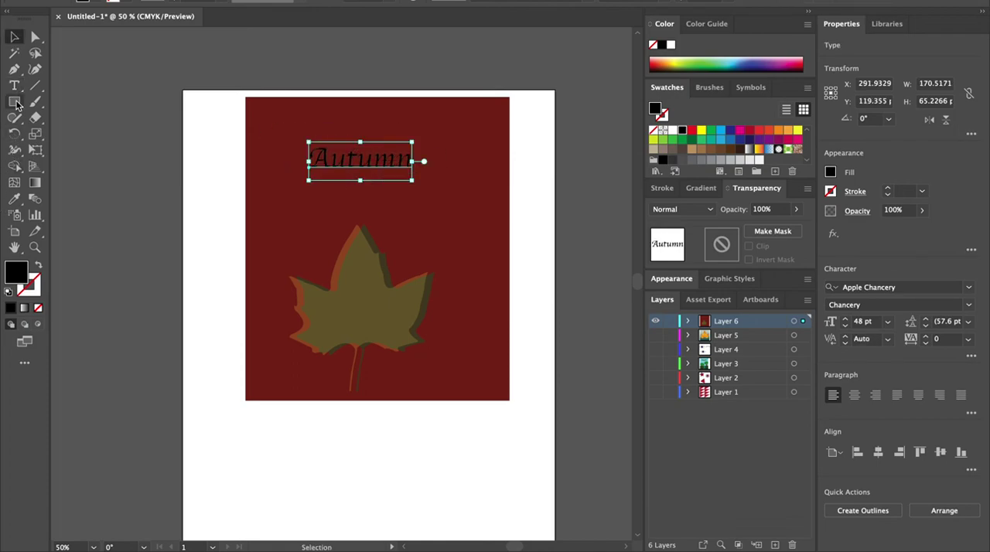
# Step: Change the Autumn text's font to Chalkduster
pyautogui.click(15, 88)
pyautogui.doubleClick(352, 157)
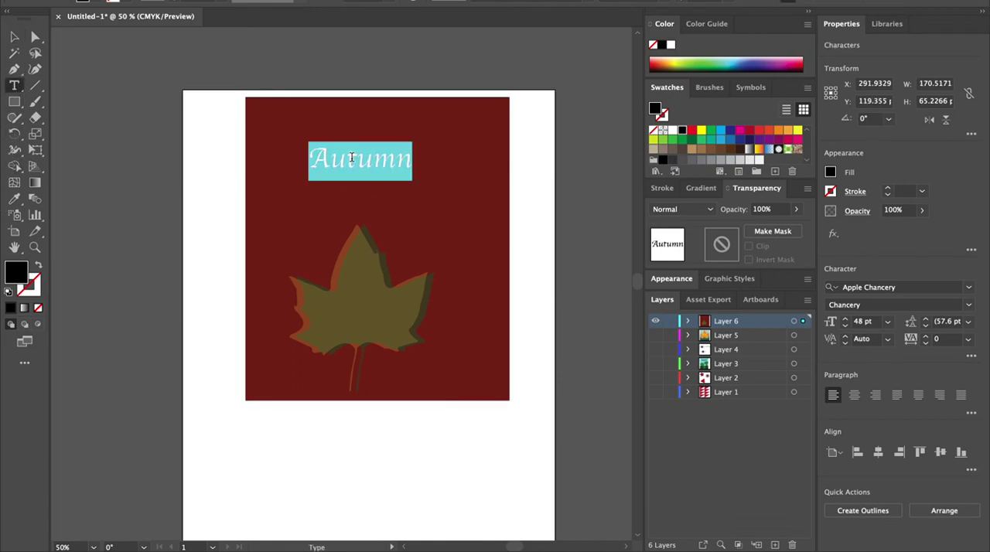
pyautogui.click(968, 288)
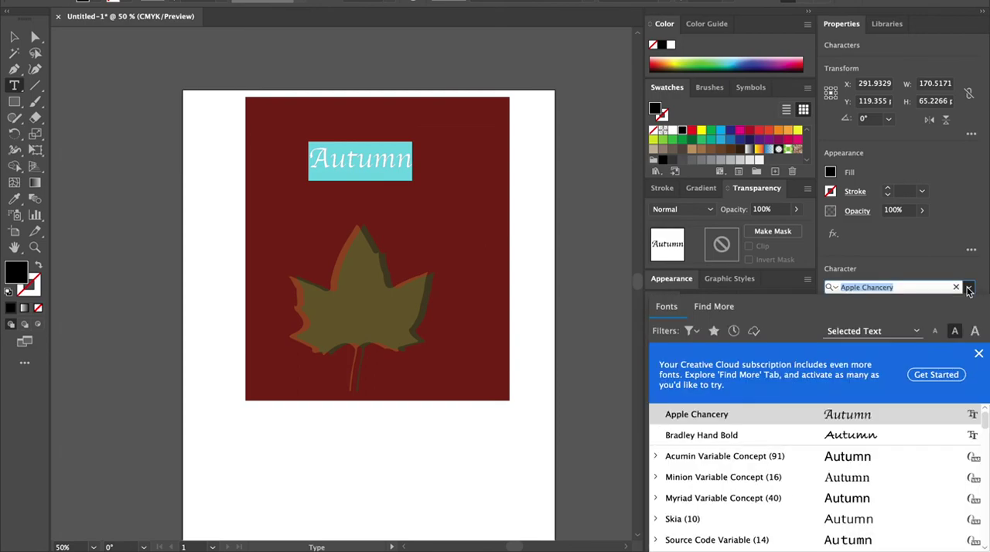
pyautogui.scroll(-3, 879, 480)
pyautogui.scroll(-15, 879, 480)
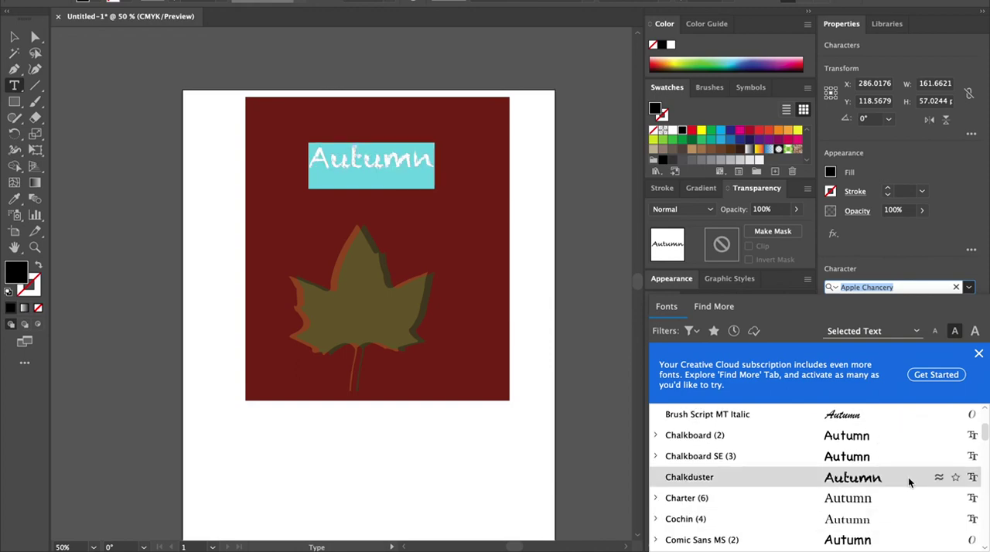
pyautogui.click(902, 481)
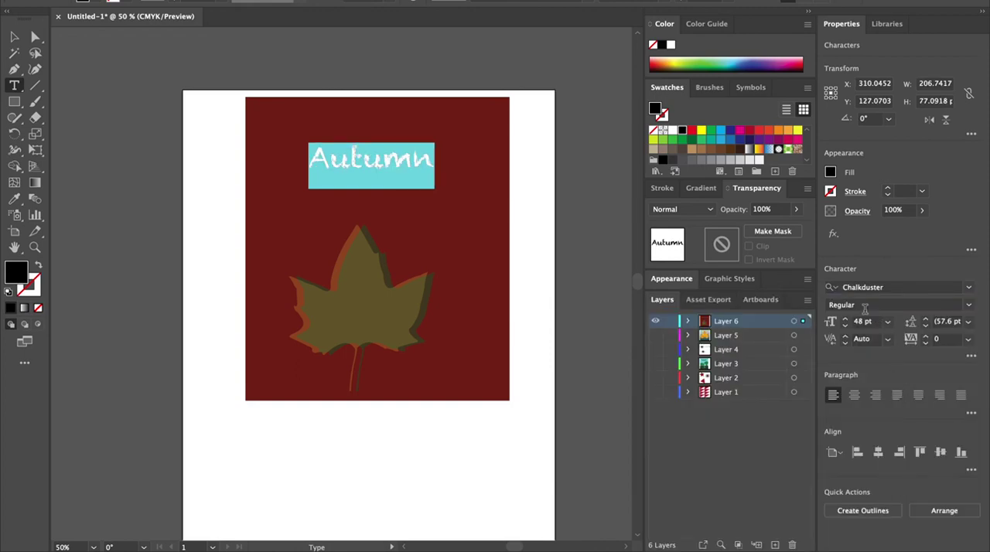
# Step: Scale the Autumn text up to about 75 pt and reposition it above the leaf
pyautogui.click(11, 38)
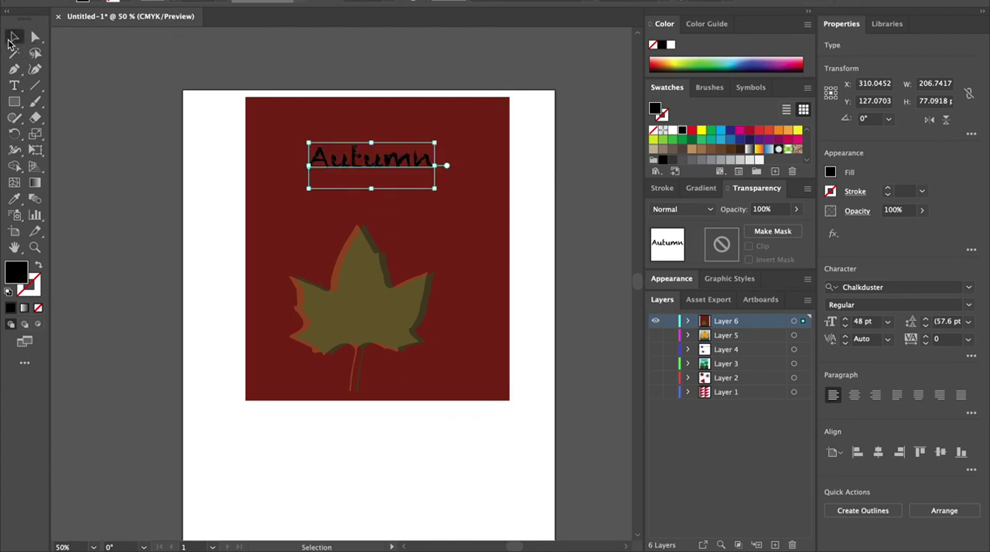
pyautogui.doubleClick(391, 158)
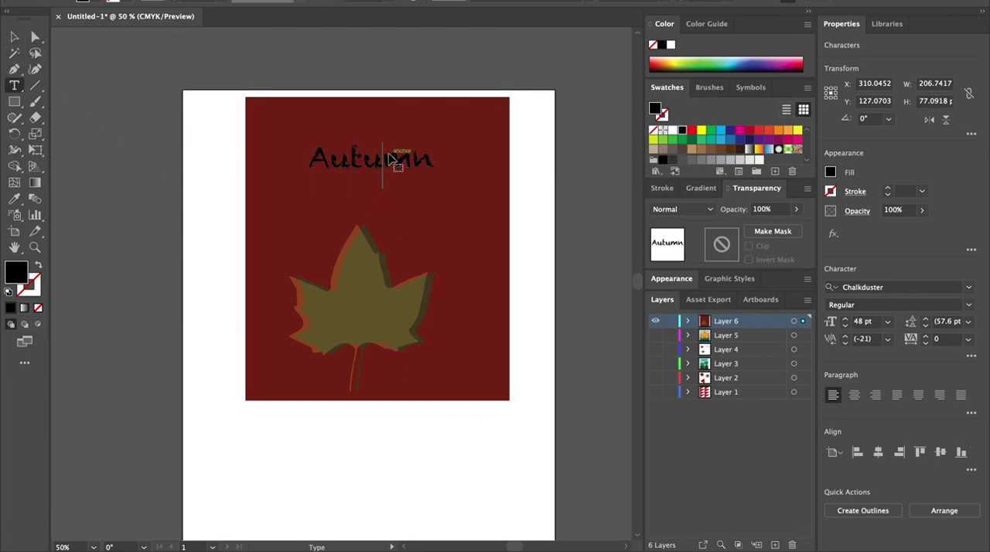
pyautogui.click(12, 36)
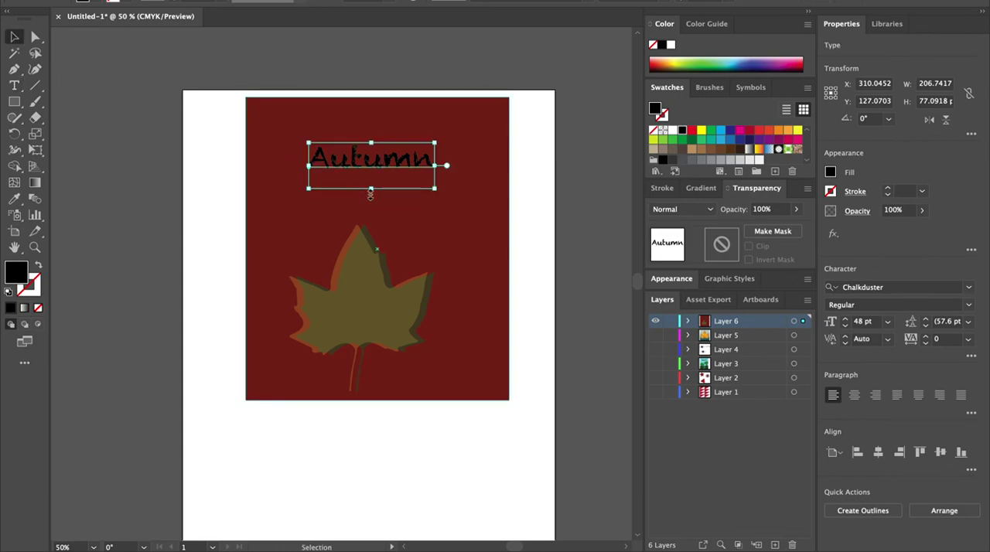
pyautogui.moveTo(372, 194); pyautogui.dragTo(374, 215)
pyautogui.moveTo(434, 177); pyautogui.dragTo(482, 173)
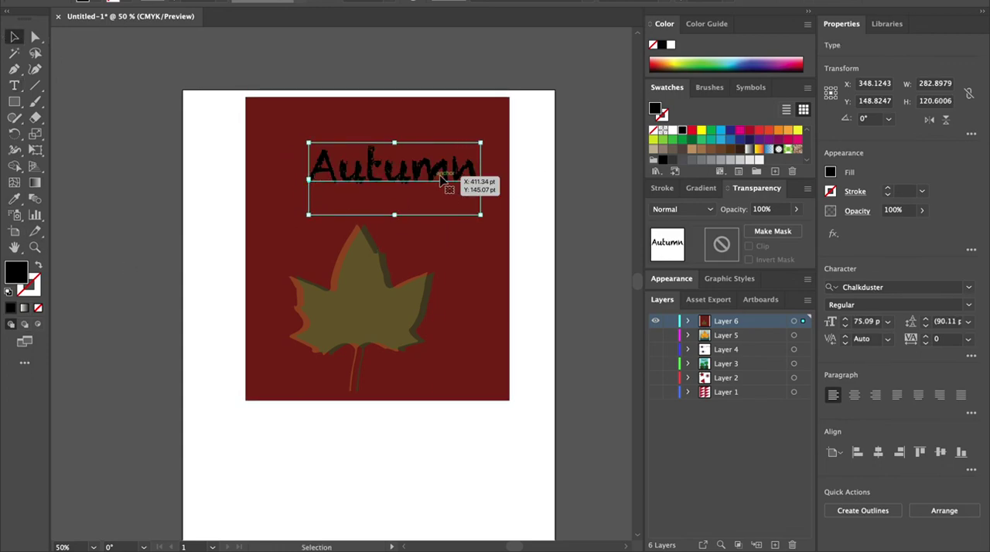
pyautogui.moveTo(417, 163); pyautogui.dragTo(398, 160)
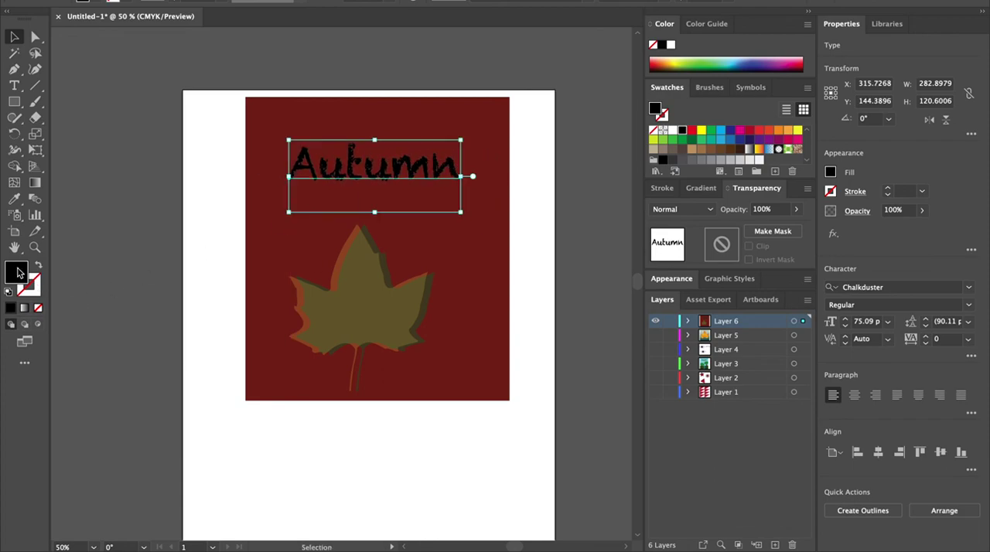
# Step: Set the Autumn text's fill colour to #FFFFFF
pyautogui.doubleClick(17, 272)
pyautogui.write('FFFFFF')
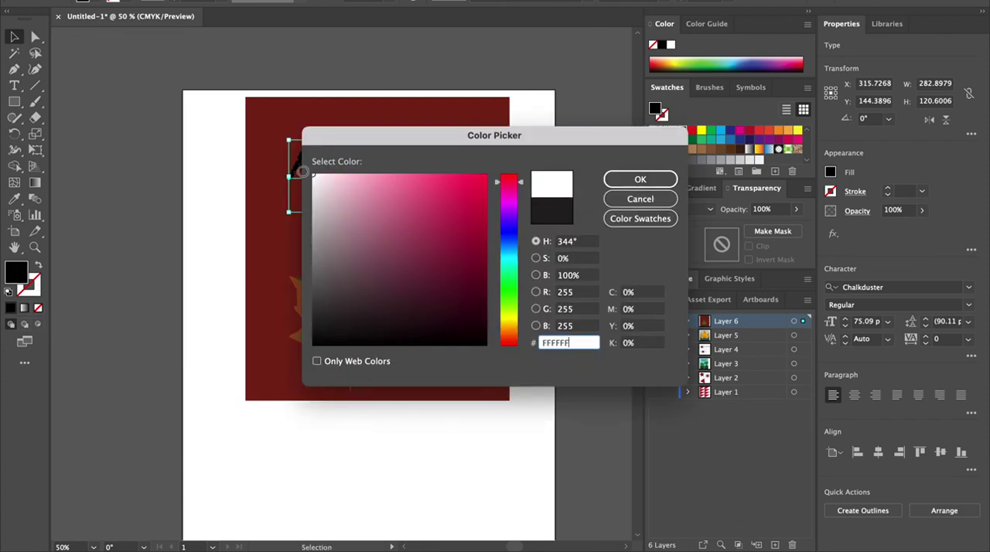
pyautogui.click(653, 179)
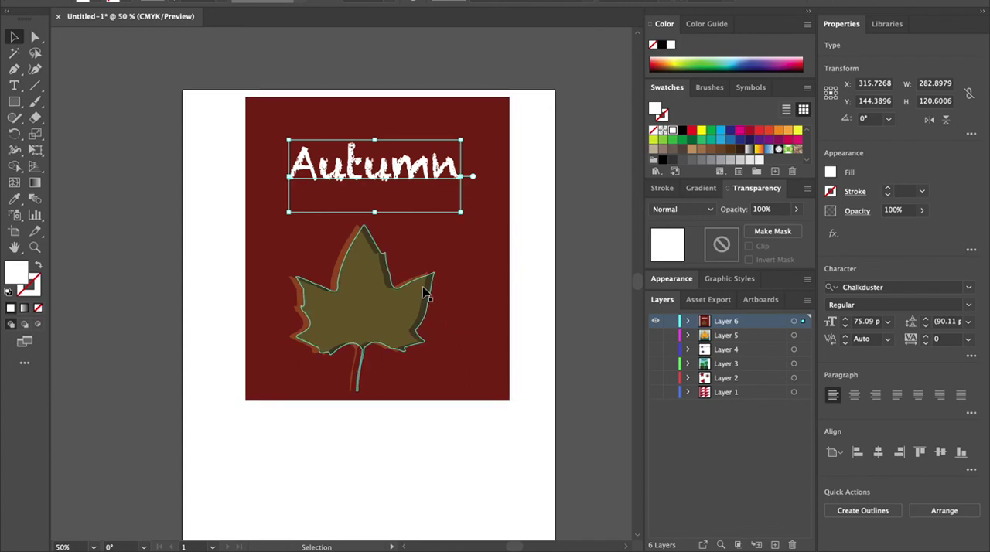
# Step: Reopen the text's fill colour picker and pick a different colour
pyautogui.doubleClick(8, 276)
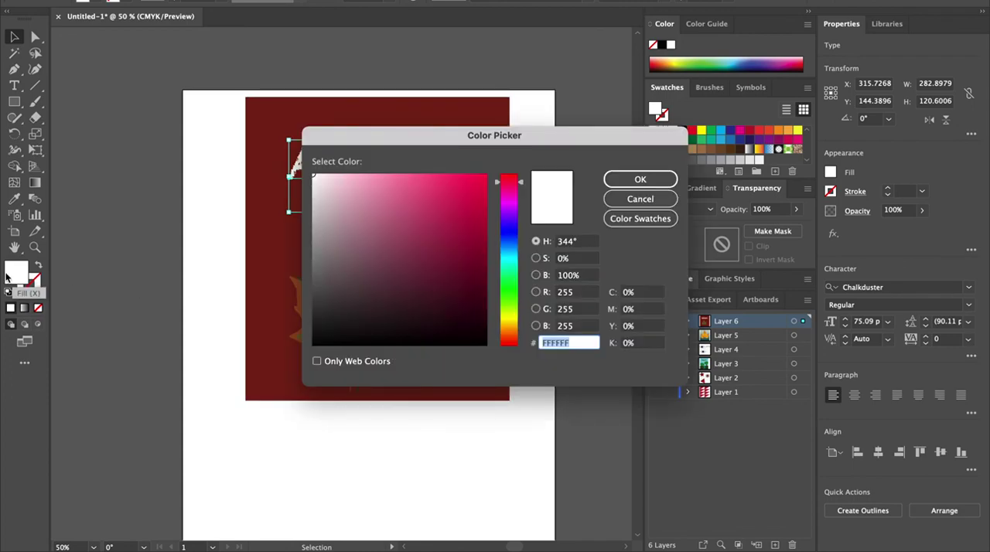
pyautogui.moveTo(521, 217); pyautogui.dragTo(519, 314)
pyautogui.click(347, 257)
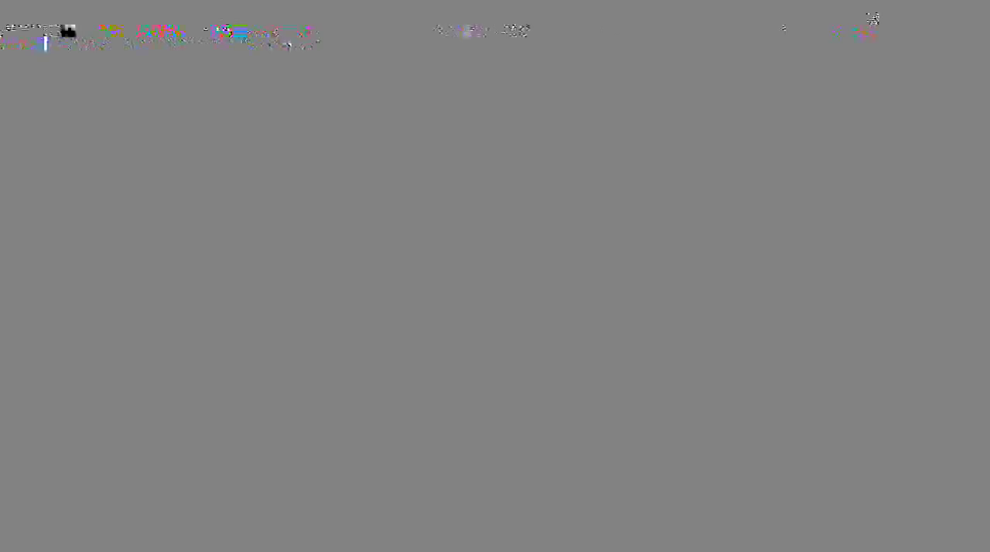